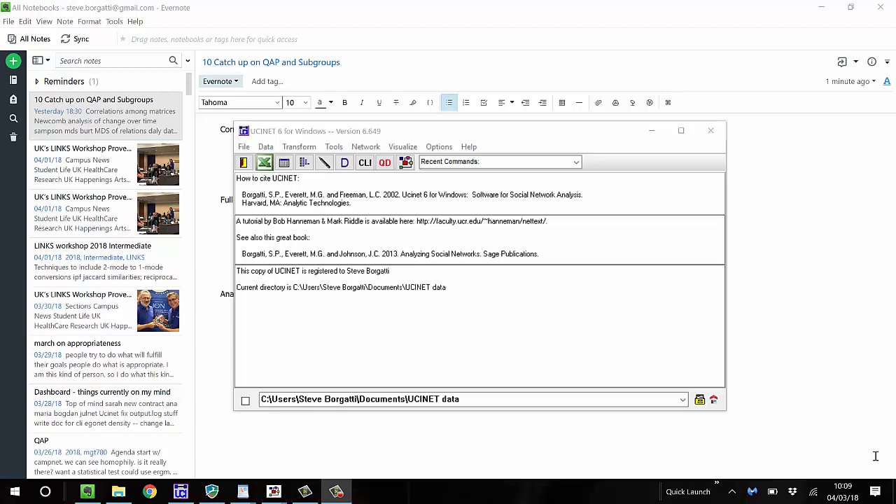
# Display the newfrat dataset's matrices from the UCINET data folder
pyautogui.click(363, 163)
pyautogui.click(346, 163)
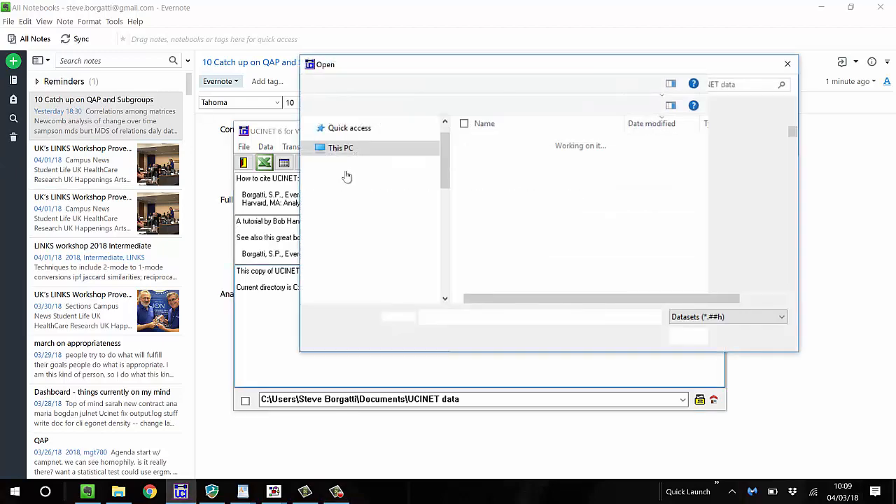
pyautogui.write('newfrat')
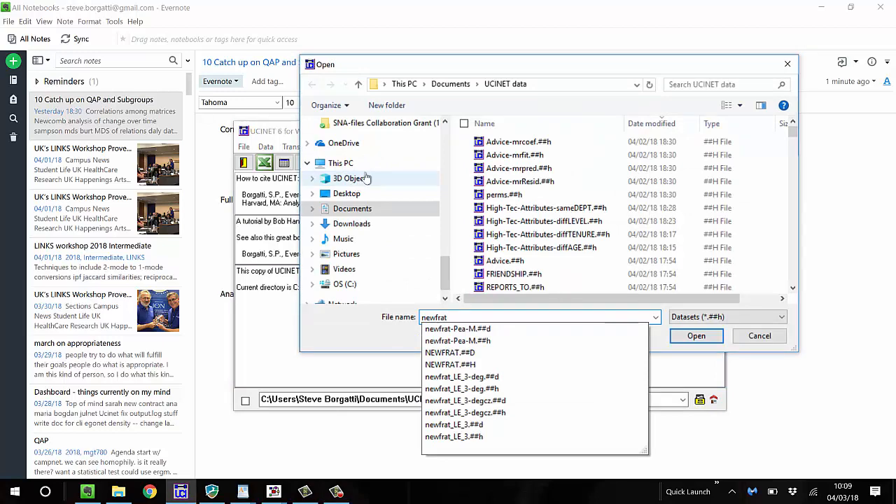
pyautogui.press('Return')
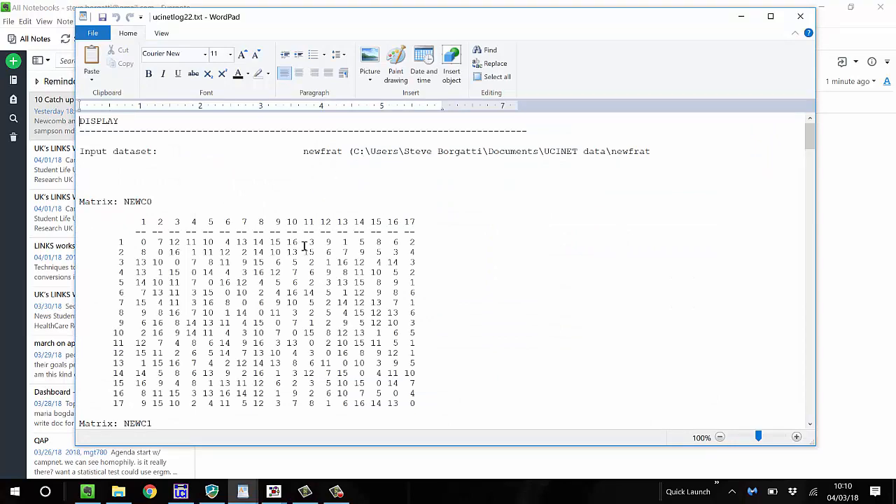
# Look through the newfrat matrices from NEWC0 onward in the output log, and close the log
pyautogui.scroll(-2, 306, 246)
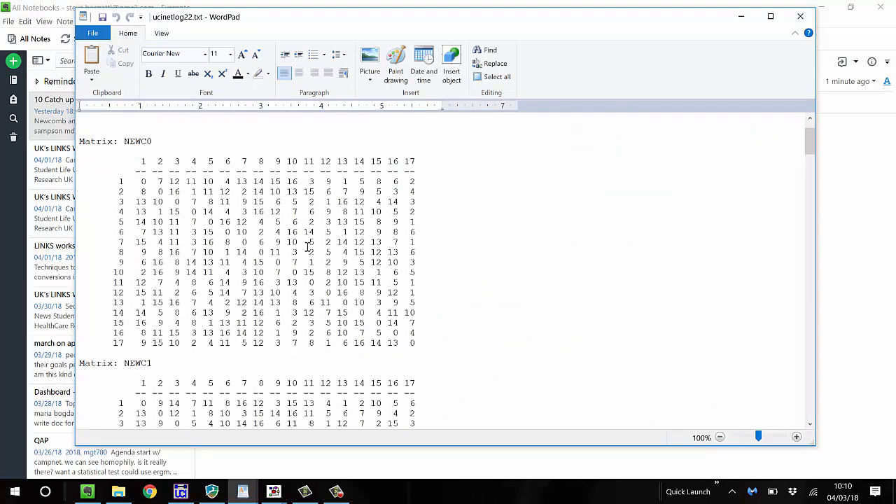
pyautogui.scroll(1, 308, 247)
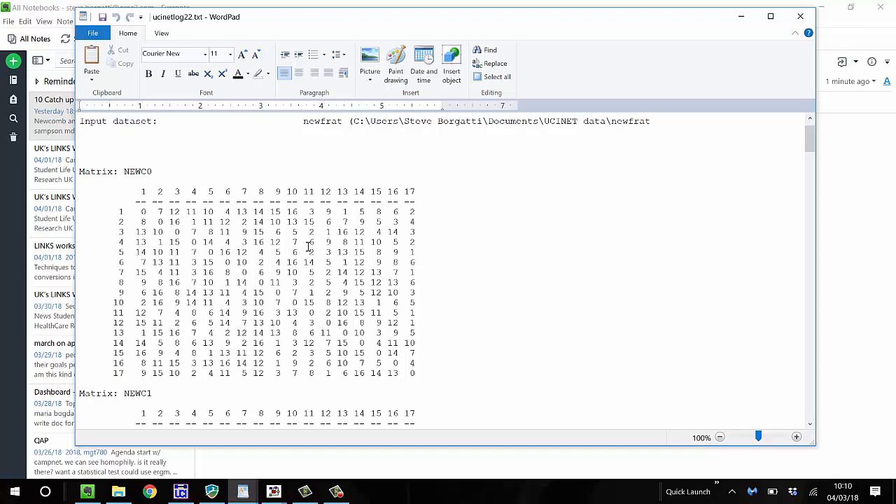
pyautogui.scroll(-2, 308, 246)
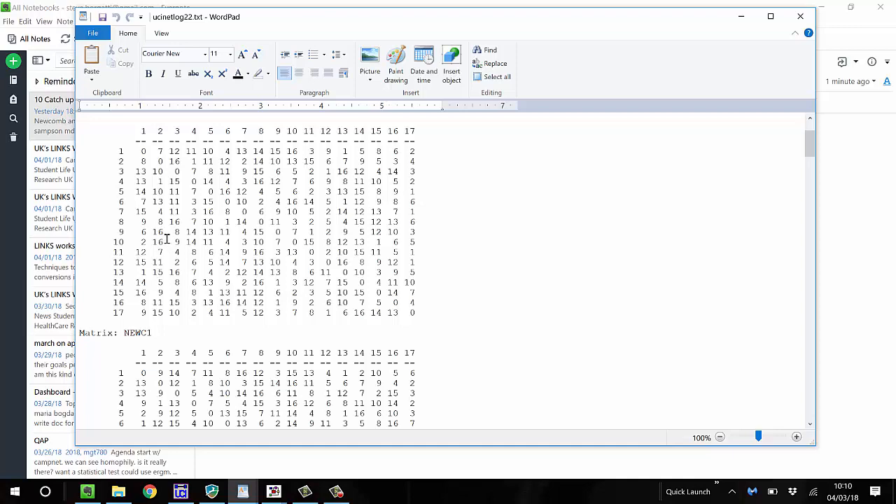
pyautogui.scroll(1, 165, 242)
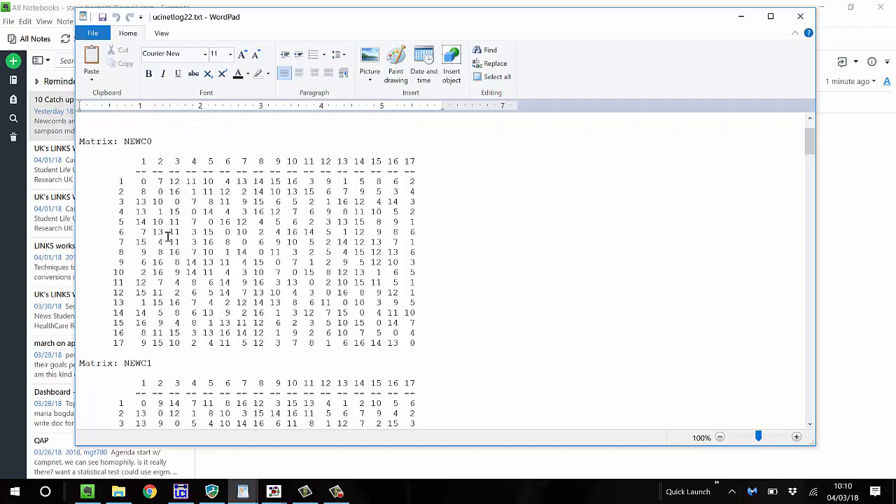
pyautogui.scroll(-13, 168, 239)
pyautogui.scroll(-20, 168, 235)
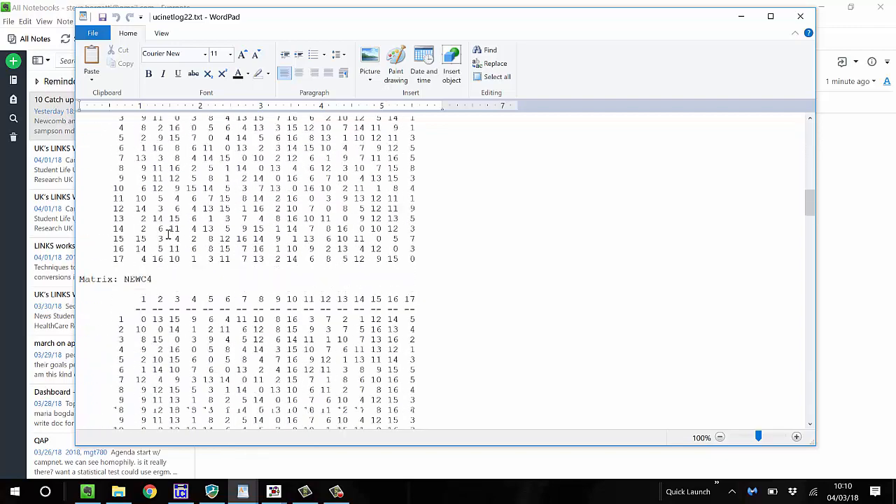
pyautogui.scroll(-7, 168, 235)
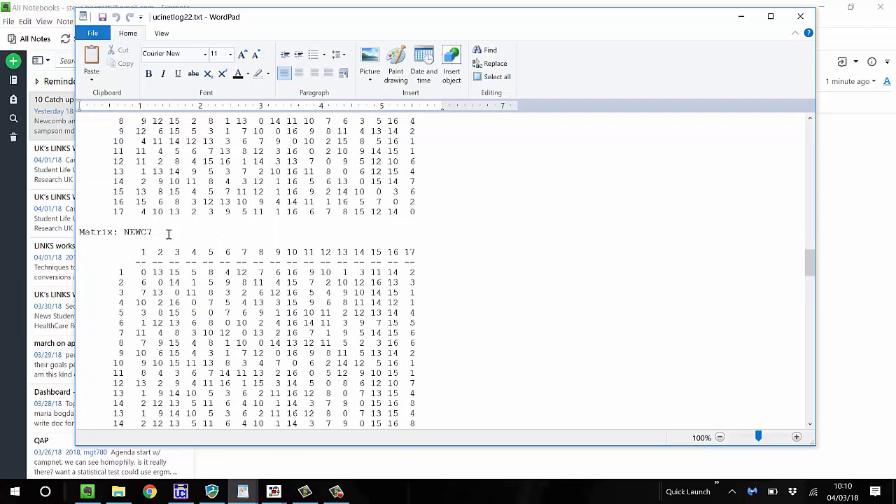
pyautogui.scroll(-13, 168, 233)
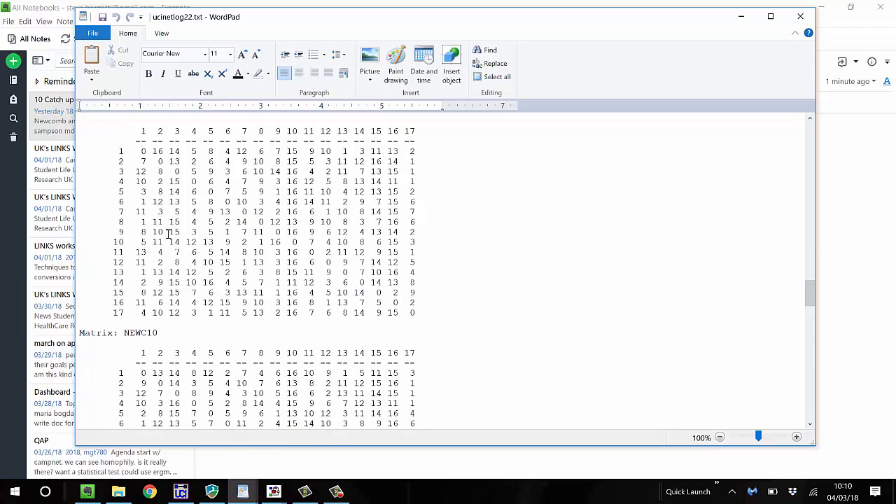
pyautogui.scroll(16, 168, 234)
pyautogui.scroll(20, 168, 233)
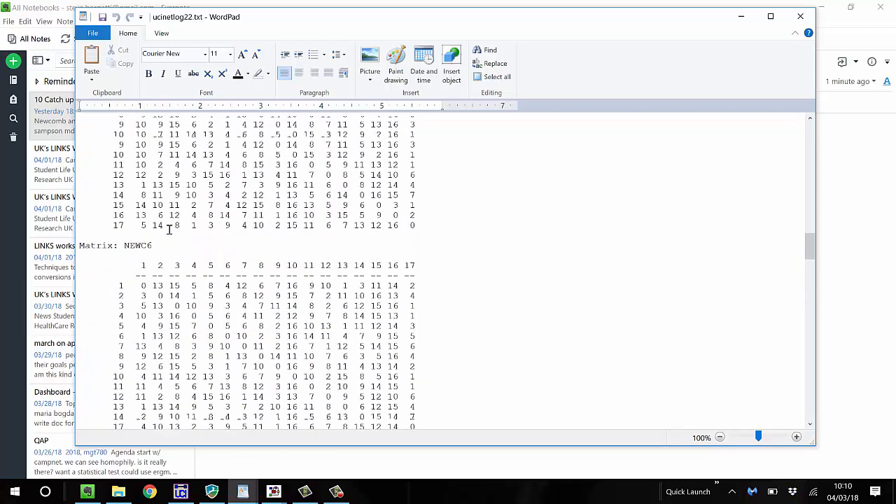
pyautogui.scroll(15, 175, 224)
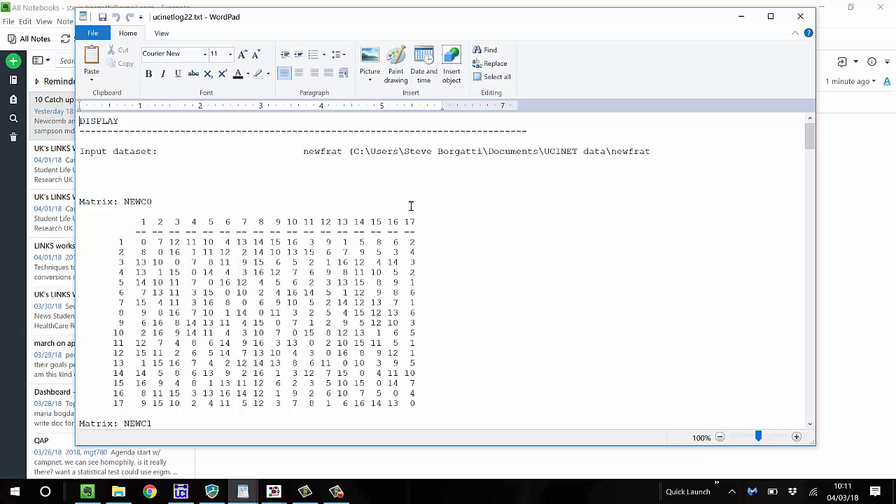
pyautogui.click(814, 21)
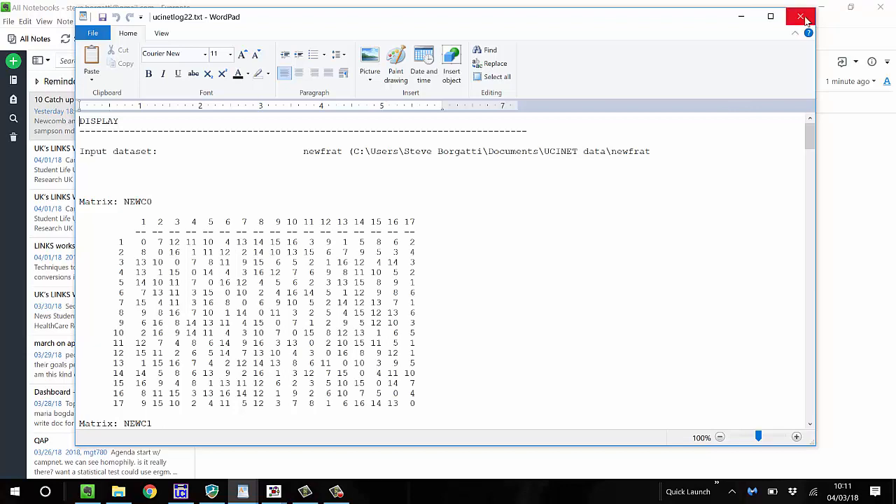
pyautogui.click(805, 21)
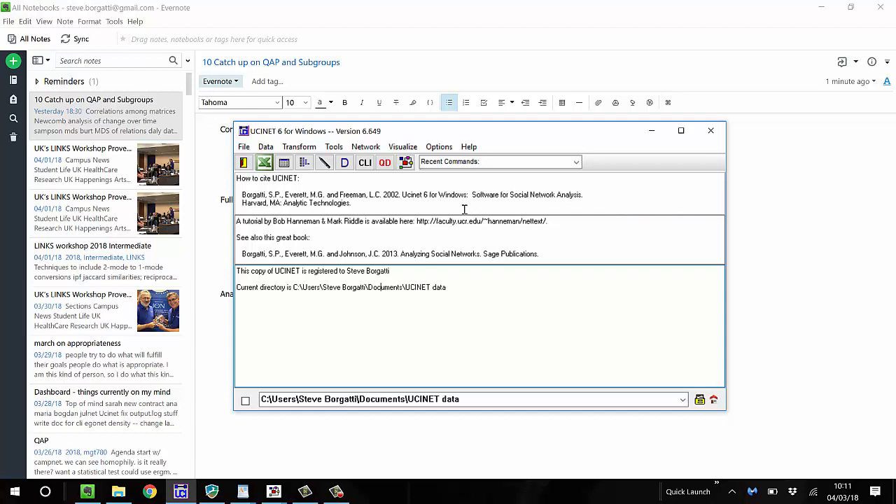
# In the command line interface, enlarge the text by two increments and run newc = rev(newfrat) to create the reversed dataset
pyautogui.click(366, 163)
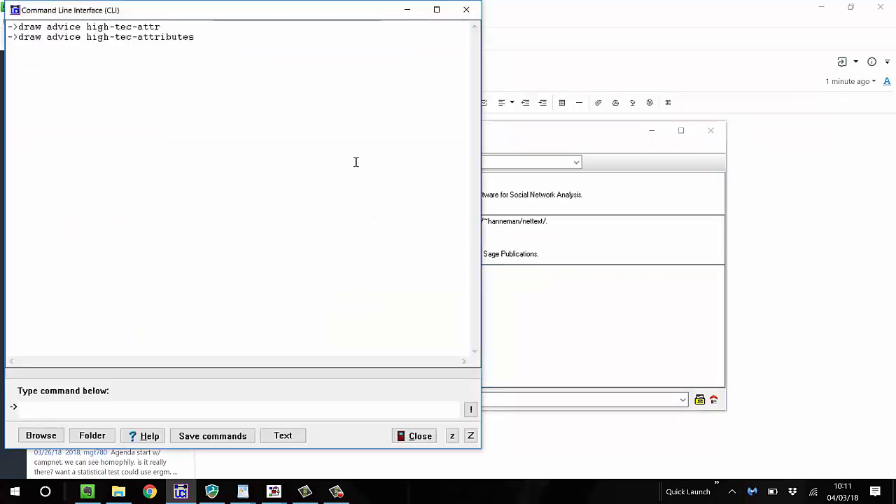
pyautogui.write('newc = rev(newfrat)')
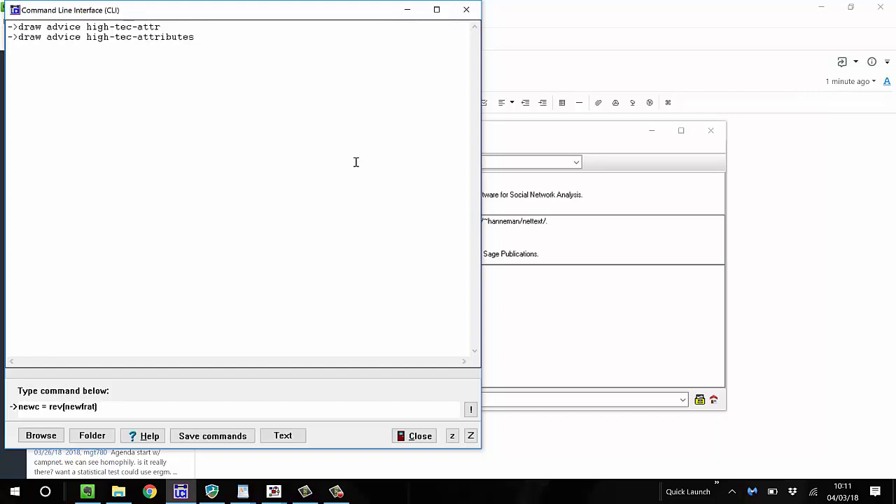
pyautogui.click(473, 439)
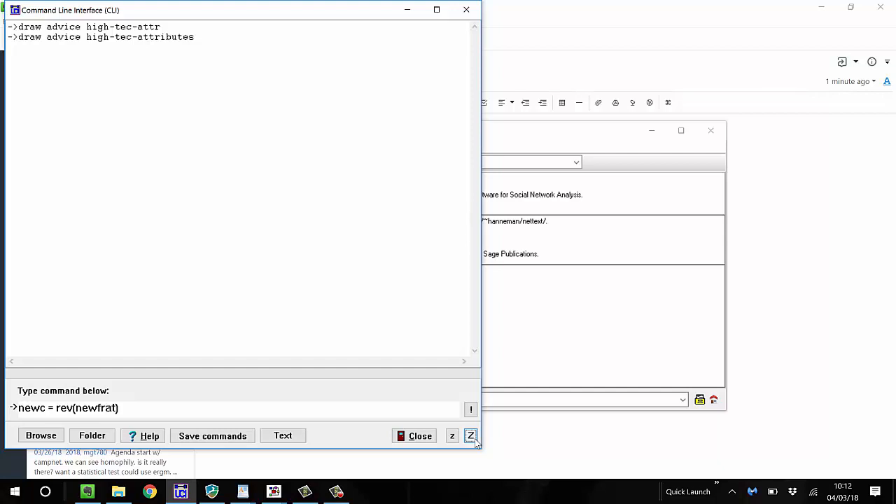
pyautogui.click(473, 437)
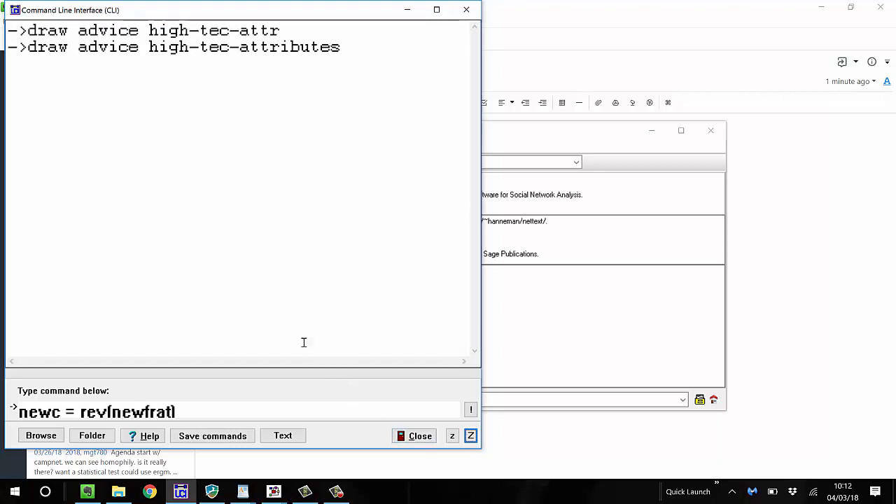
pyautogui.click(246, 414)
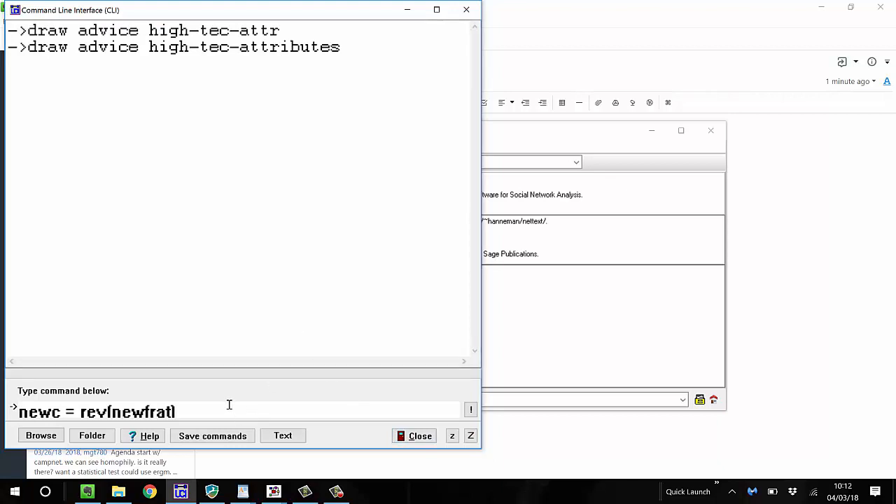
pyautogui.press('Return')
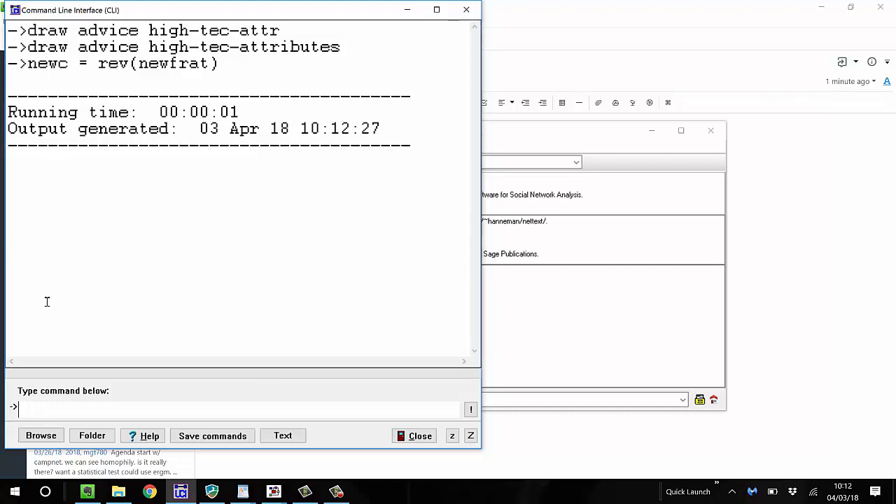
pyautogui.write('timing on')
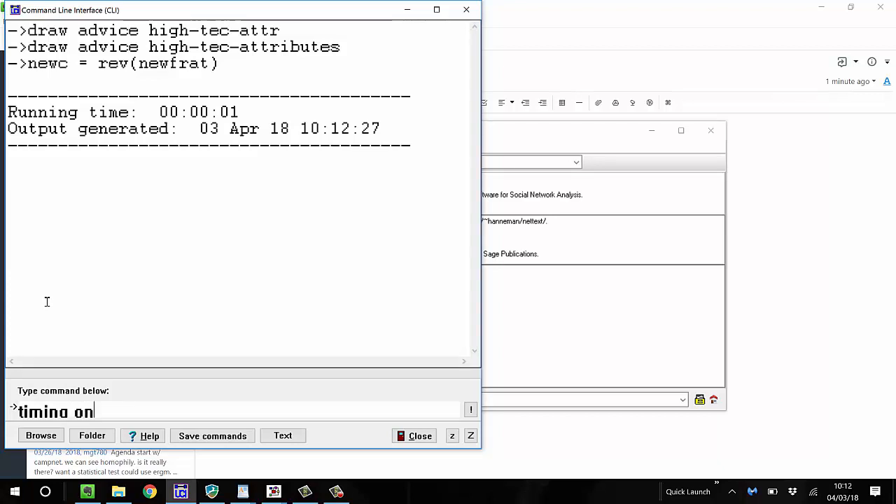
pyautogui.press('BackSpace')
pyautogui.press('BackSpace')
pyautogui.press('BackSpace')
pyautogui.press('BackSpace')
pyautogui.press('BackSpace')
pyautogui.press('BackSpace')
pyautogui.press('BackSpace')
pyautogui.press('BackSpace')
pyautogui.press('BackSpace')
pyautogui.press('BackSpace')
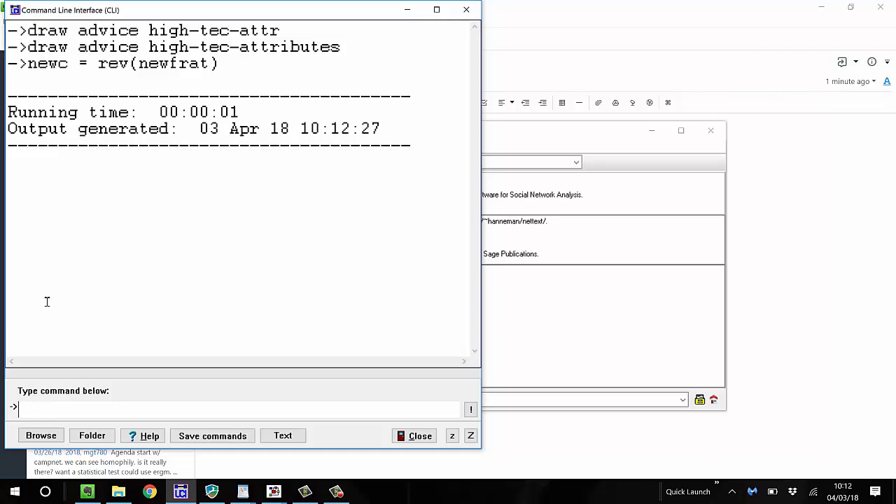
# Display the reversed dataset by running the command dsp newc
pyautogui.write('dsp newc')
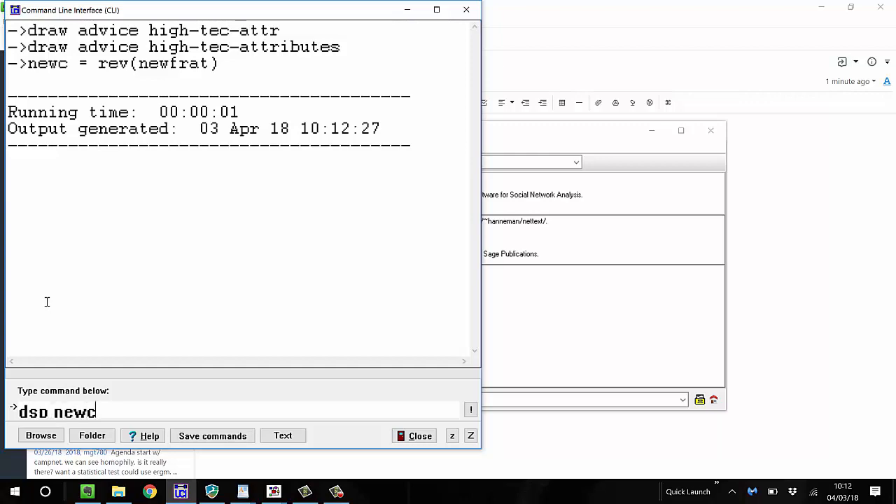
pyautogui.press('Return')
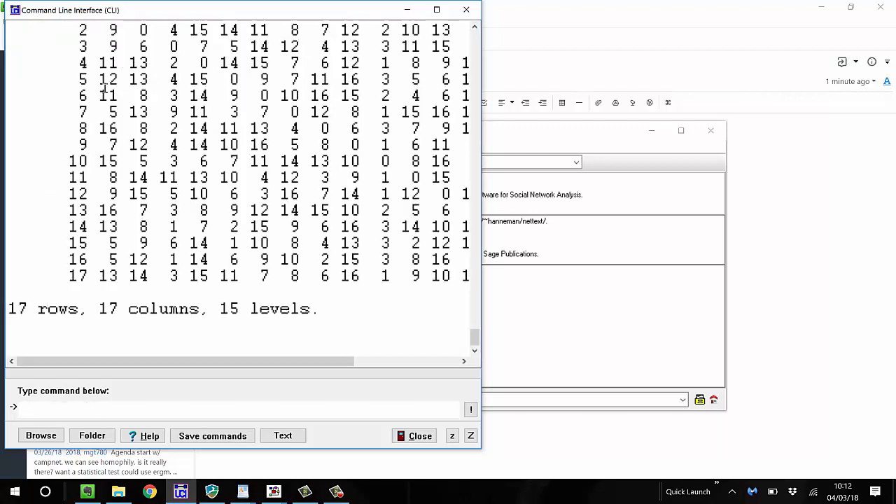
# Examine the reversed newc matrices back to NEWC0 in a maximized command window, and close the window
pyautogui.scroll(20, 304, 225)
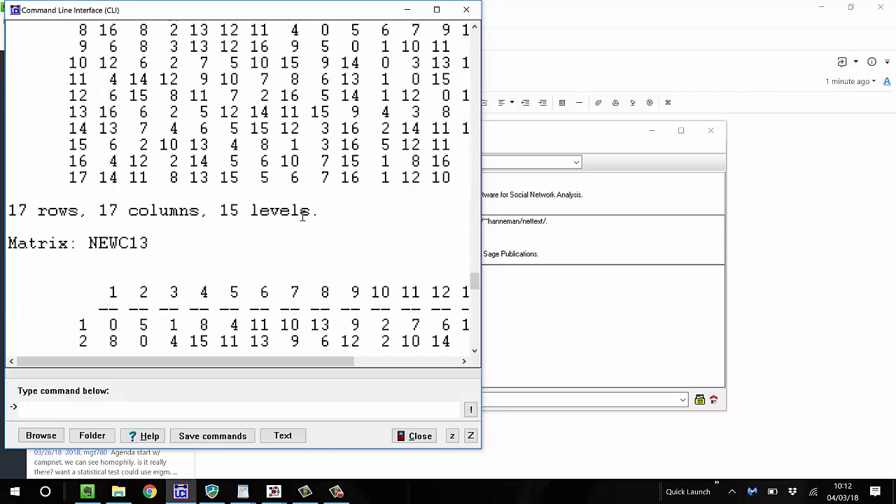
pyautogui.scroll(15, 303, 216)
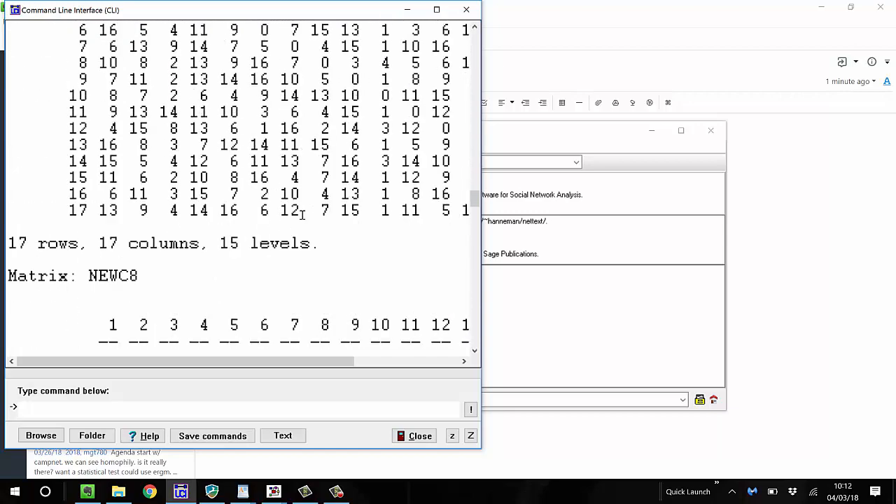
pyautogui.scroll(12, 302, 212)
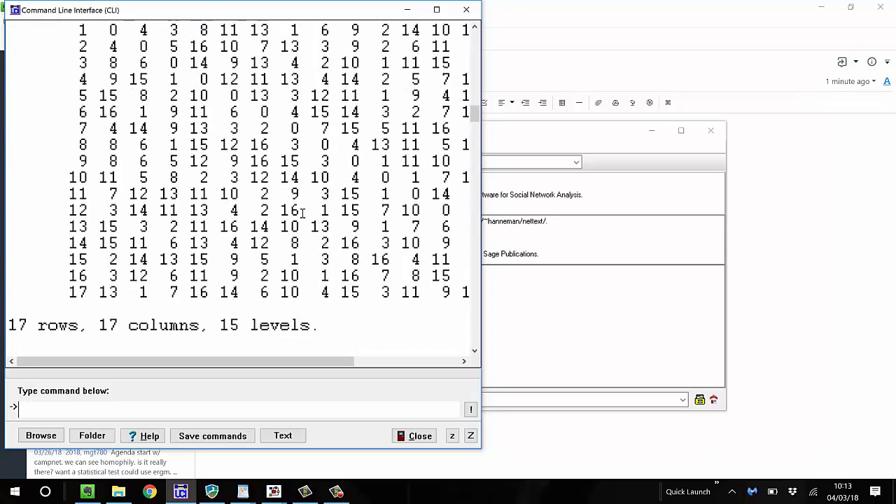
pyautogui.scroll(15, 302, 212)
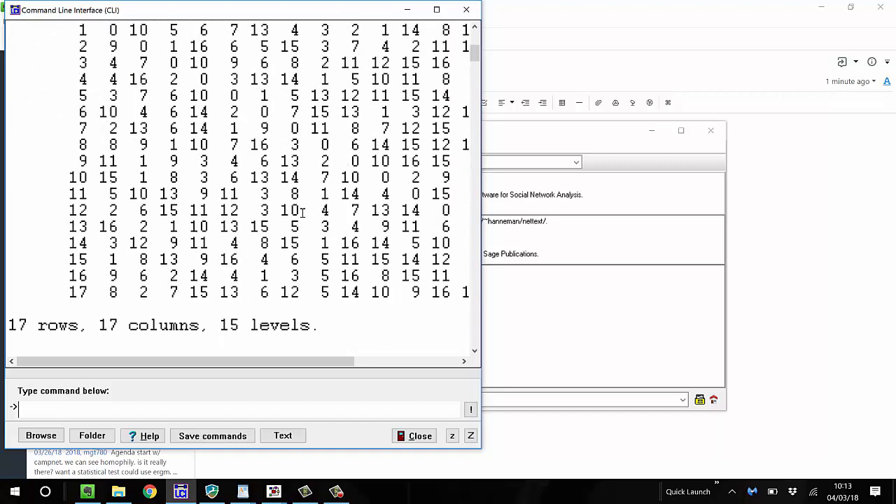
pyautogui.scroll(-2, 303, 212)
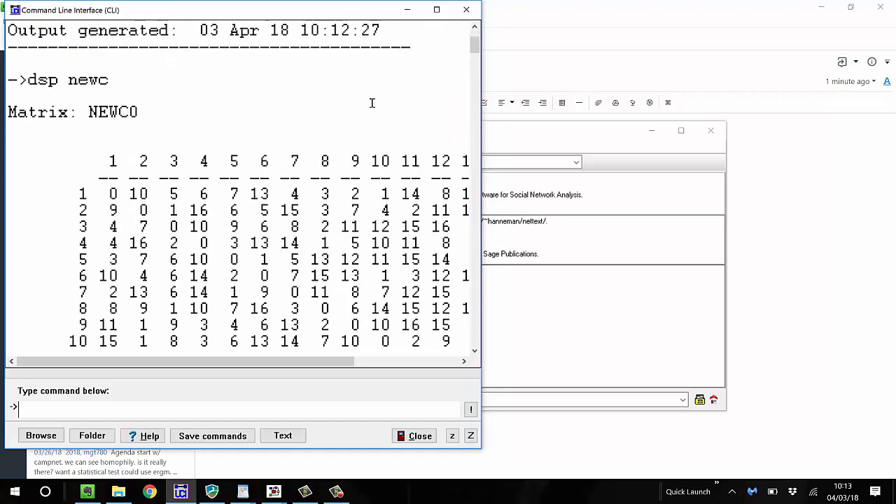
pyautogui.click(436, 10)
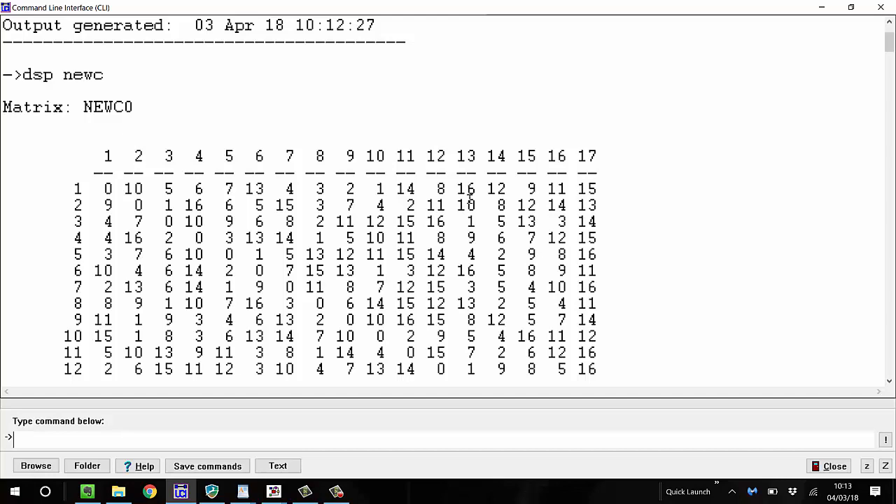
pyautogui.scroll(-3, 469, 201)
pyautogui.scroll(5, 745, 104)
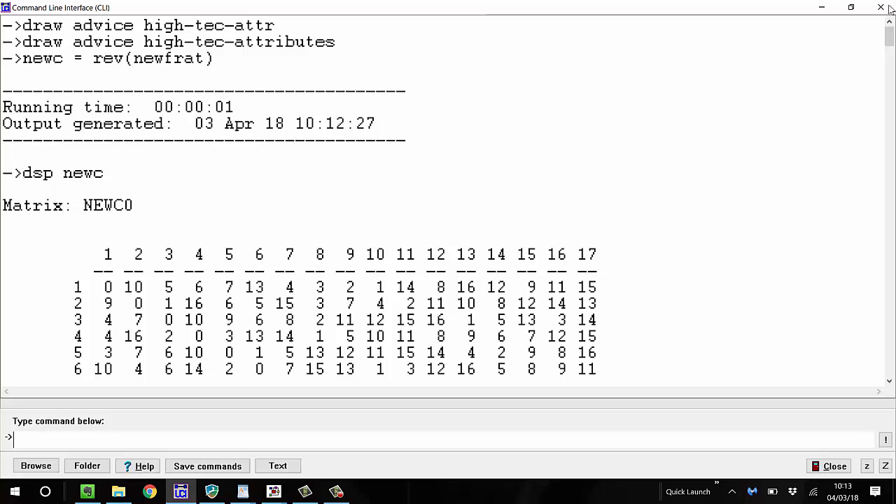
pyautogui.click(891, 7)
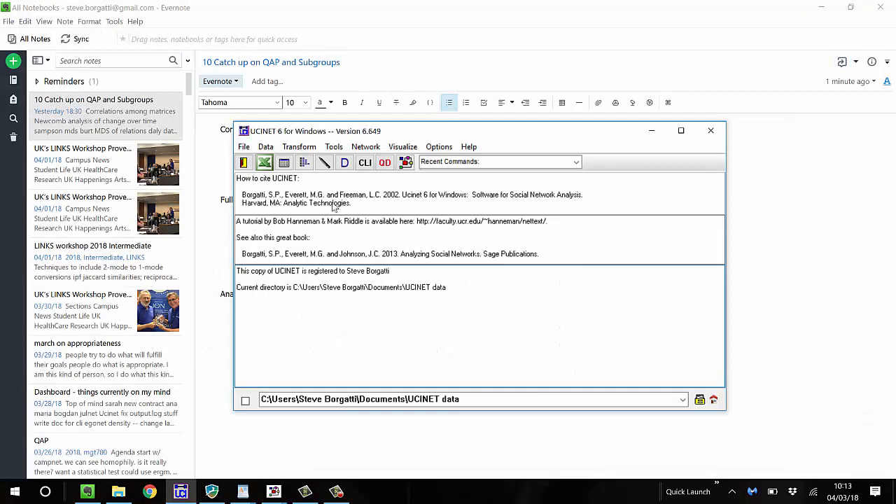
# Compute Pearson correlation similarities on the newc dataset in Matrices mode, with output dataset newc-Pea-M
pyautogui.click(342, 150)
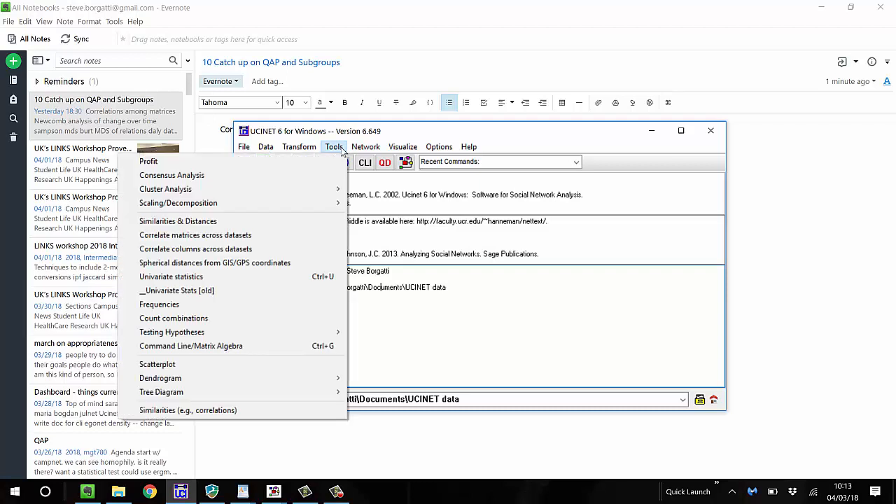
pyautogui.click(194, 222)
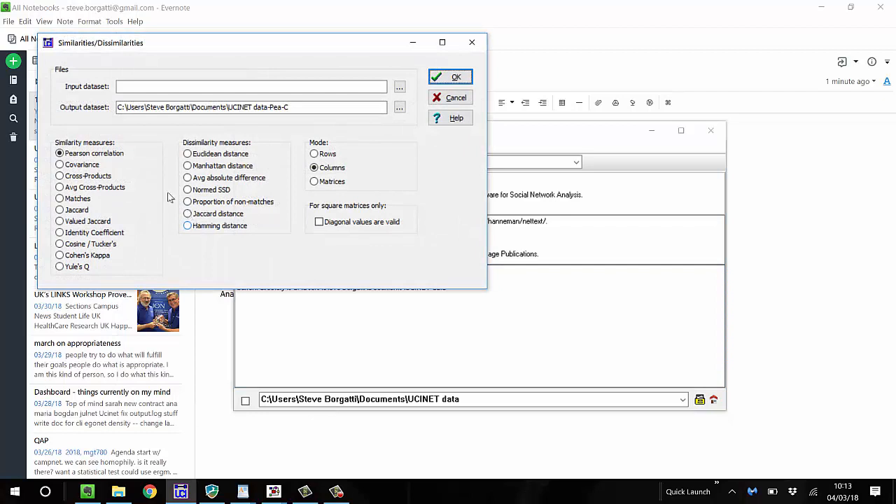
pyautogui.click(138, 89)
pyautogui.write('n')
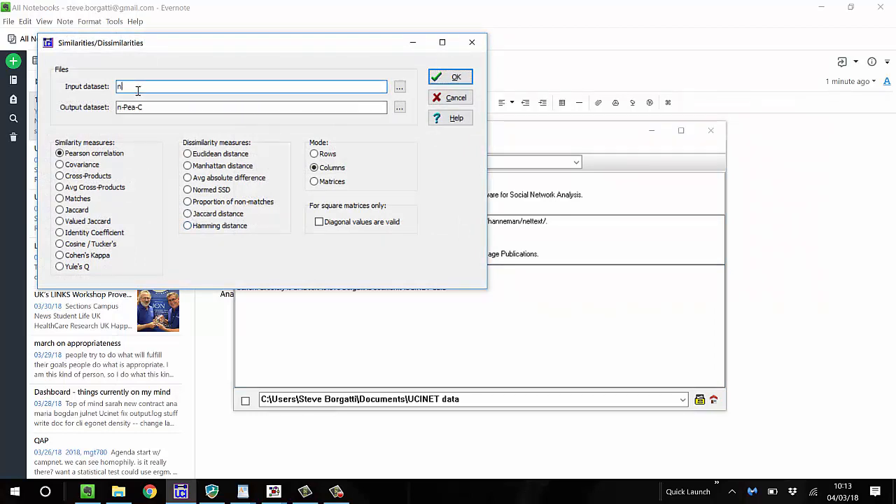
pyautogui.write('ewc')
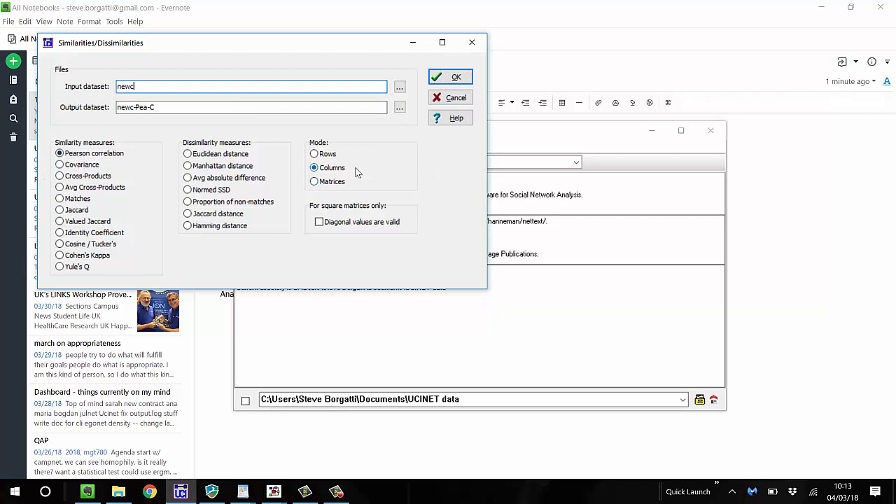
pyautogui.click(318, 183)
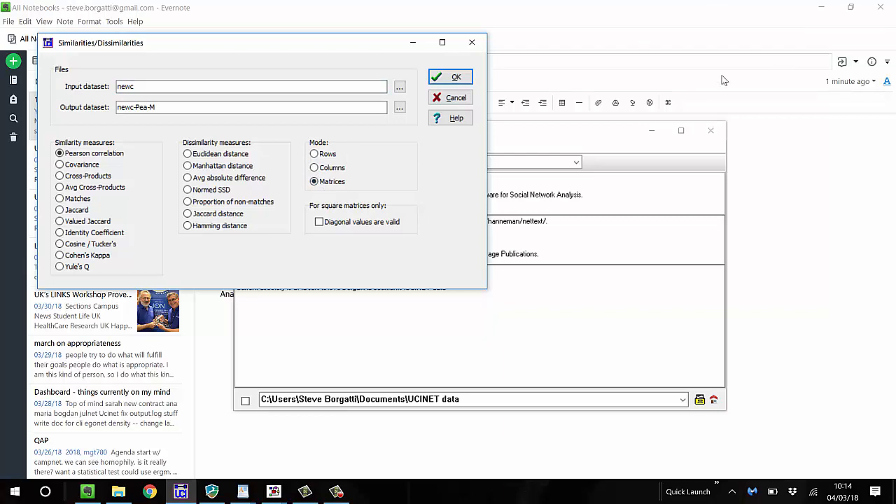
pyautogui.click(443, 81)
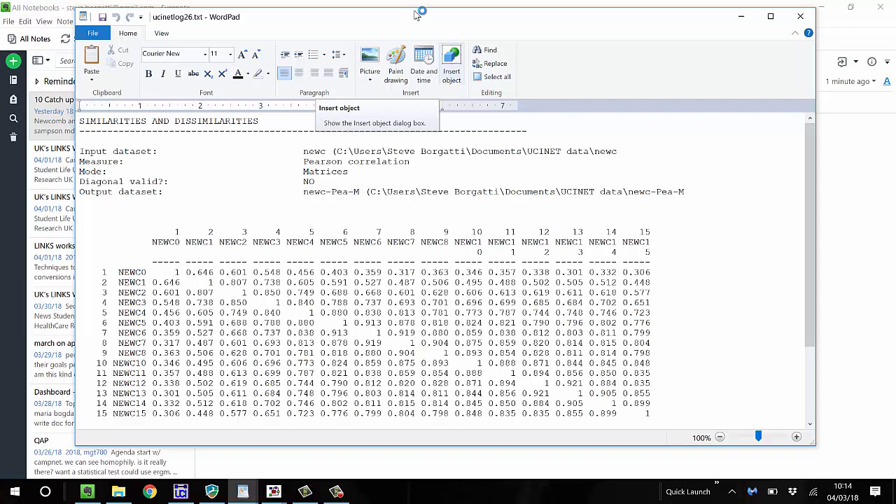
# Examine the correlations among the NEWC0 to NEWC15 matrices, starting with the NEWC0 row, and close the output log
pyautogui.scroll(-1, 489, 321)
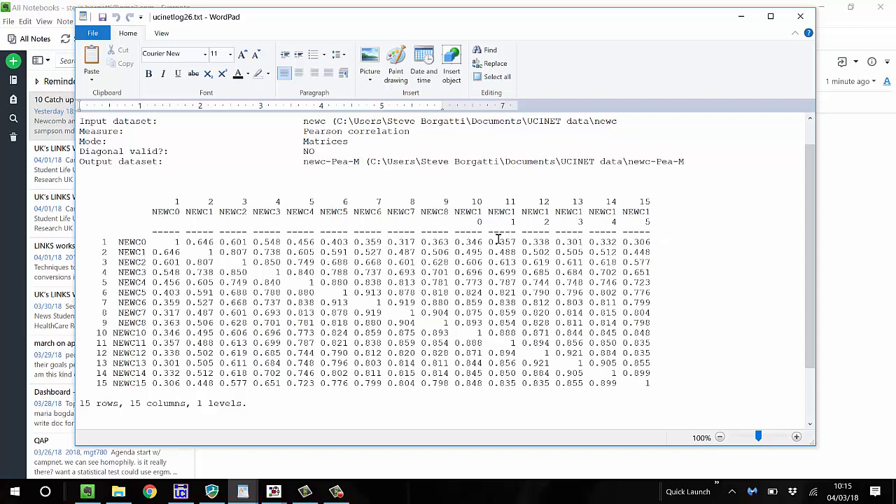
pyautogui.moveTo(494, 242); pyautogui.dragTo(559, 240)
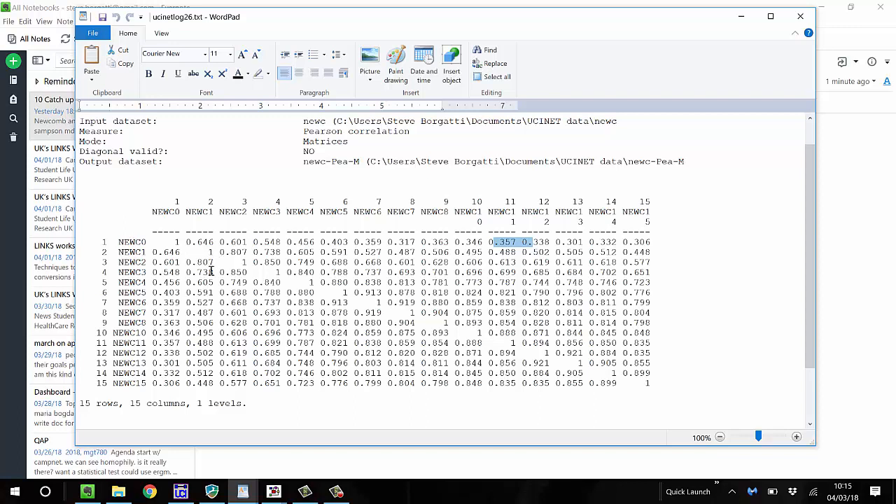
pyautogui.click(205, 241)
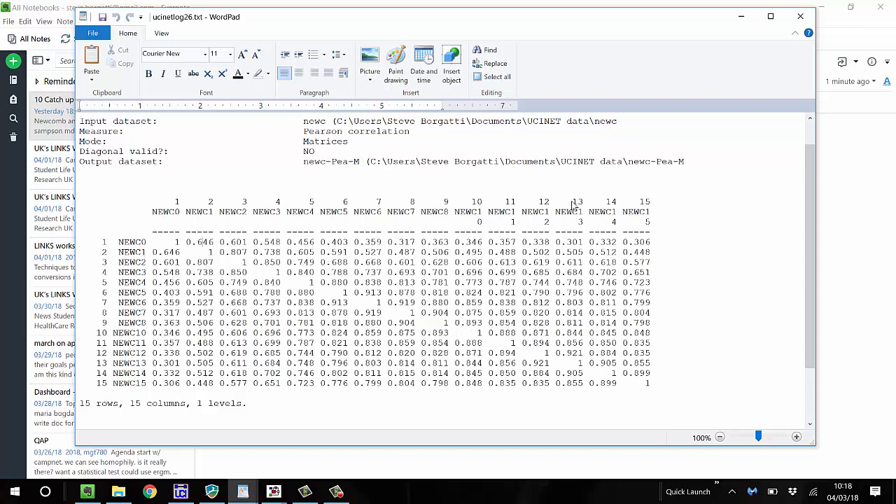
pyautogui.click(803, 18)
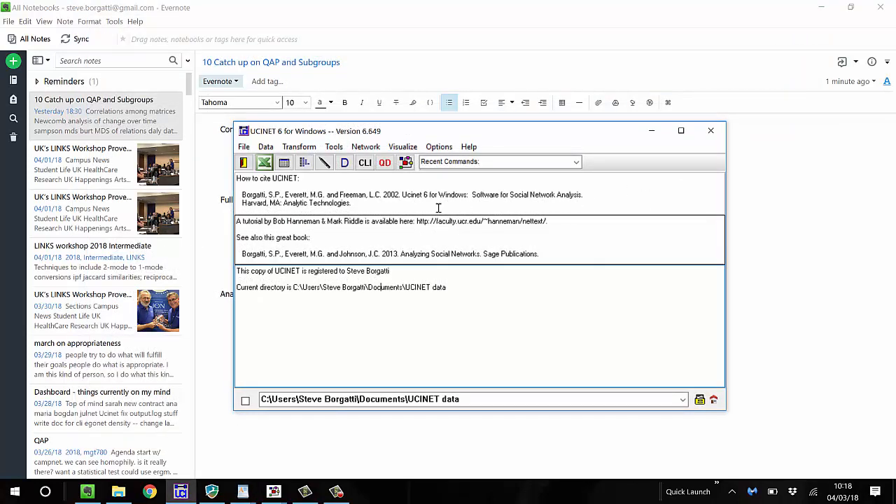
pyautogui.click(335, 147)
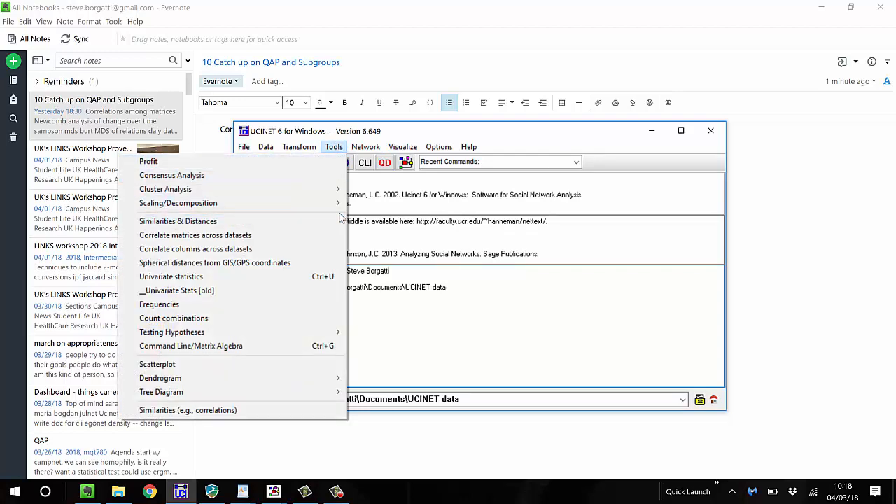
pyautogui.moveTo(334, 208)
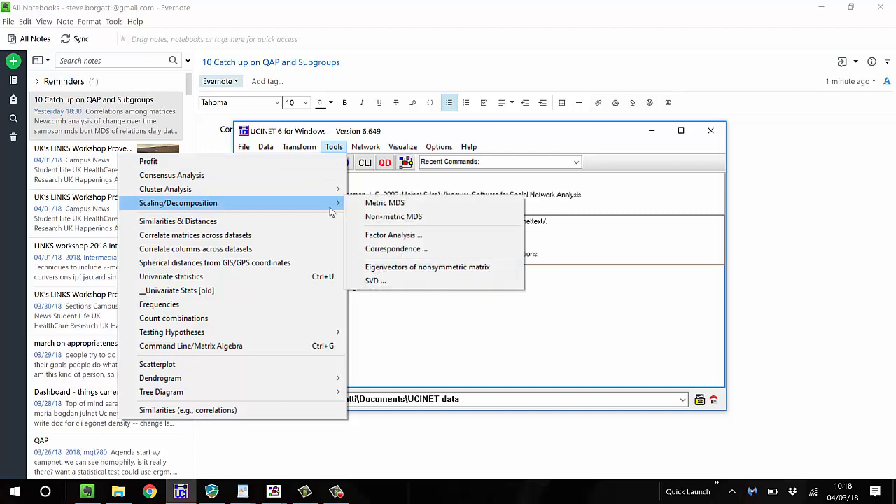
pyautogui.click(378, 217)
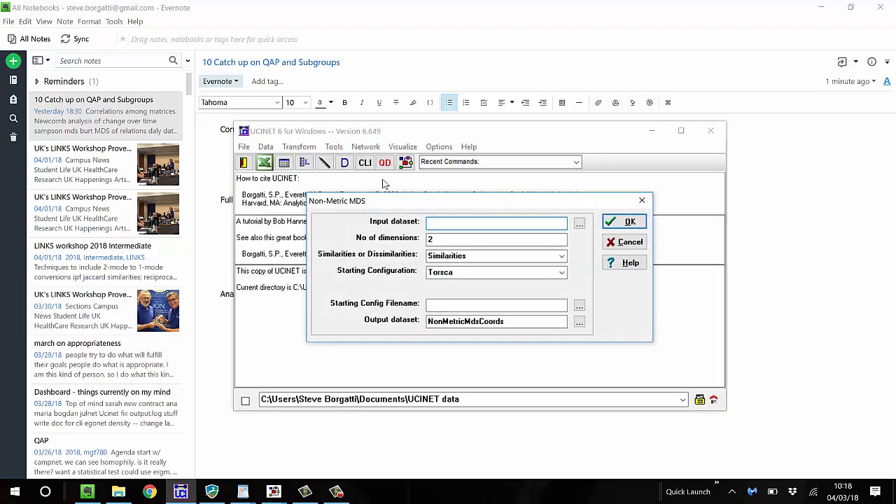
pyautogui.click(642, 201)
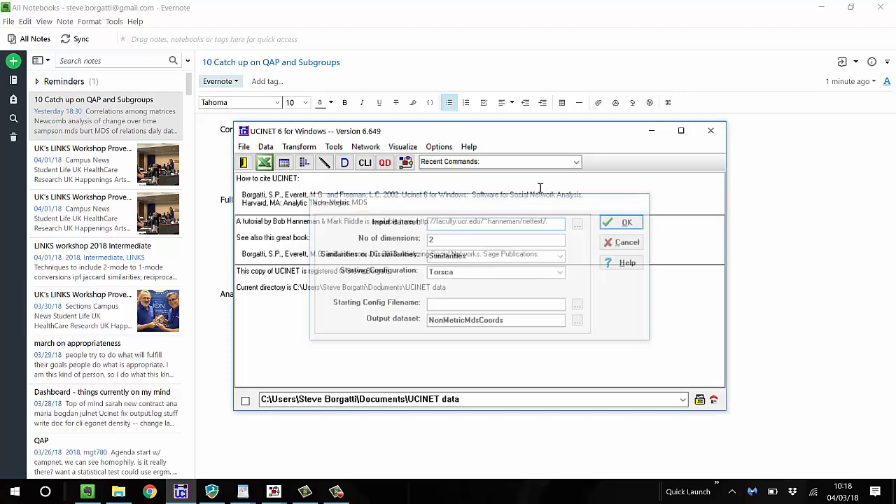
# Run a non-metric MDS on newc-Pea-M with 2 dimensions, Similarities data and a Torsca starting configuration
pyautogui.click(333, 147)
pyautogui.moveTo(294, 210)
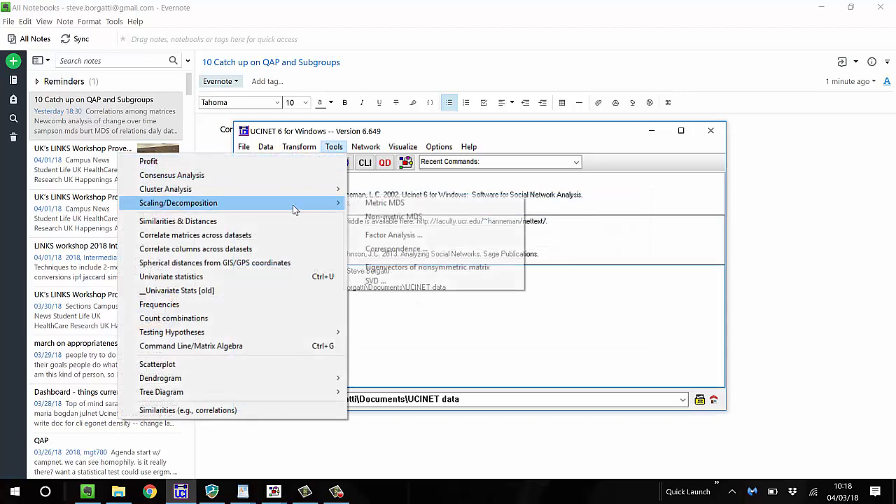
pyautogui.click(376, 220)
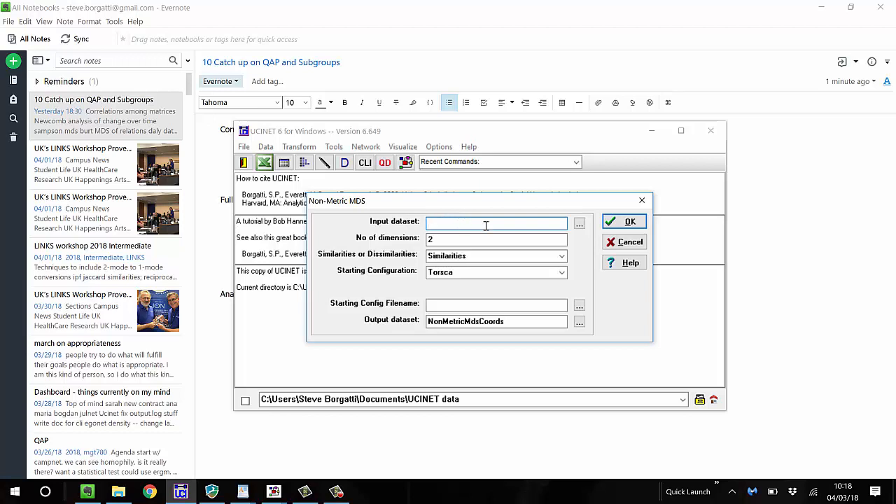
pyautogui.click(579, 224)
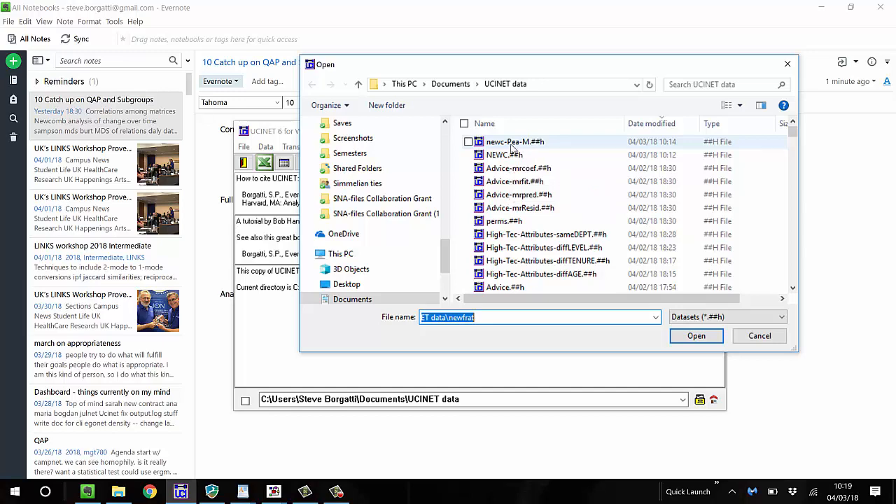
pyautogui.click(514, 142)
pyautogui.click(691, 338)
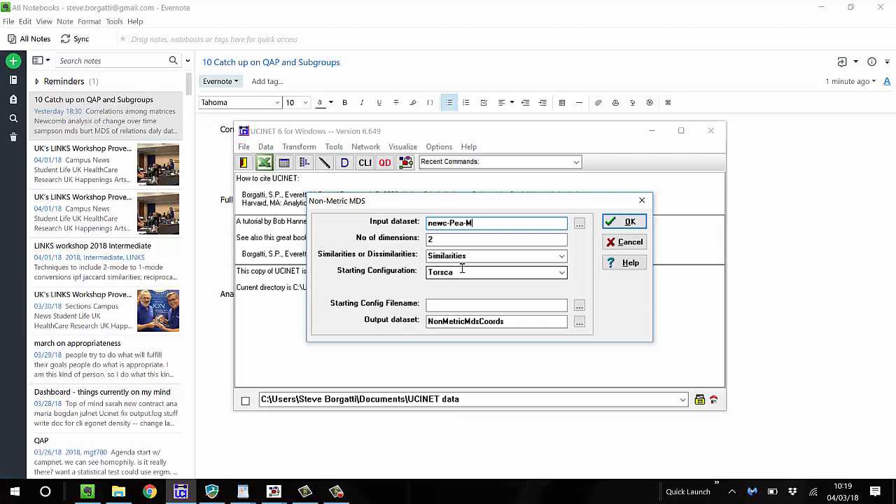
pyautogui.click(619, 221)
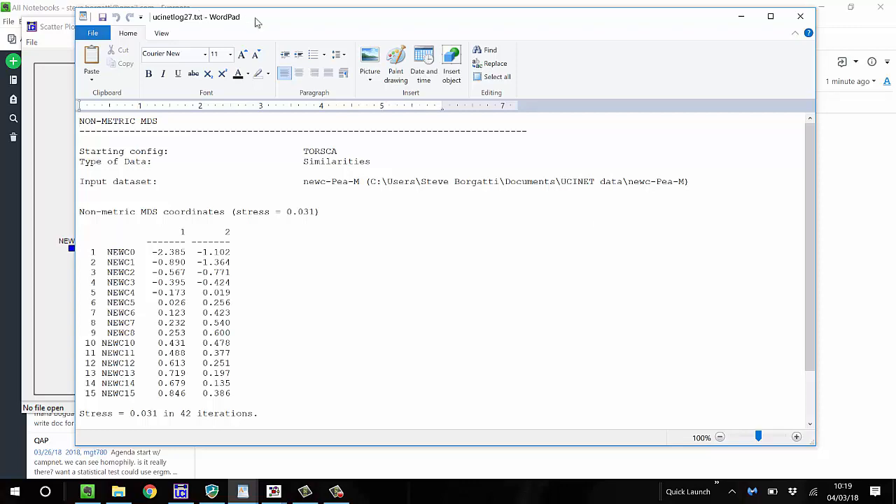
# Review the non-metric MDS coordinates and the scatter plot of the time points, closing both windows
pyautogui.moveTo(277, 25); pyautogui.dragTo(314, 17)
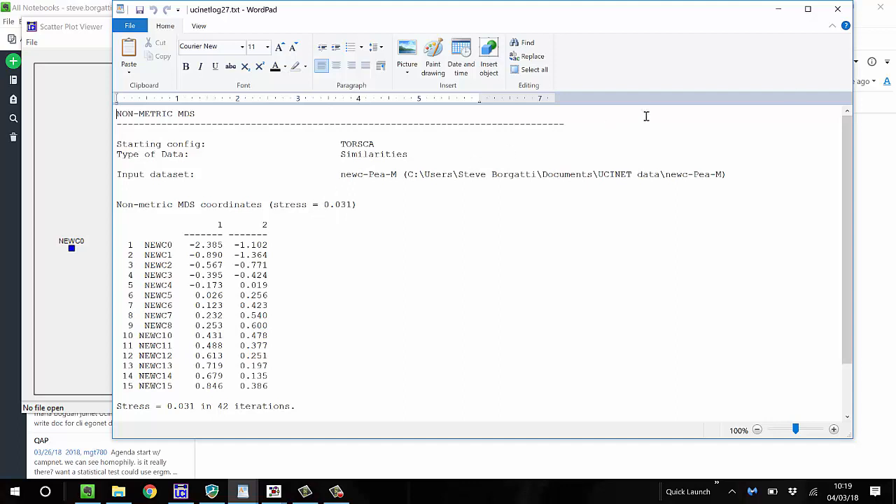
pyautogui.click(838, 10)
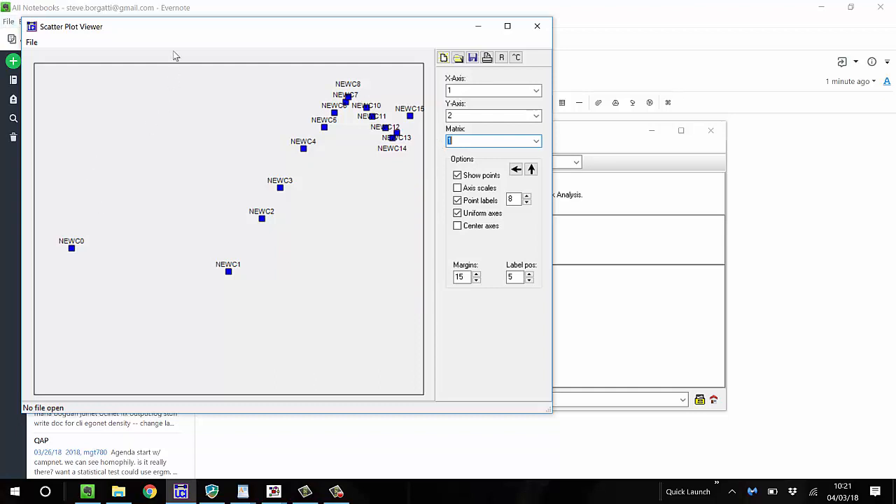
pyautogui.moveTo(166, 26); pyautogui.dragTo(334, 44)
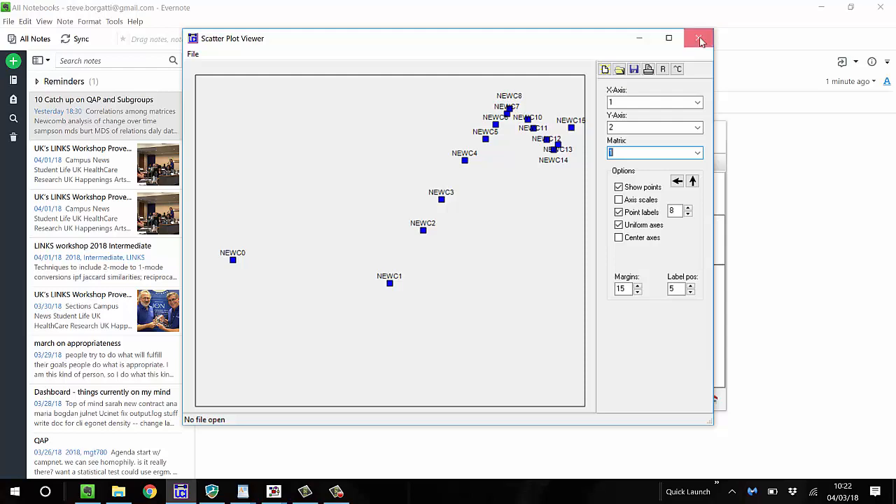
pyautogui.click(699, 39)
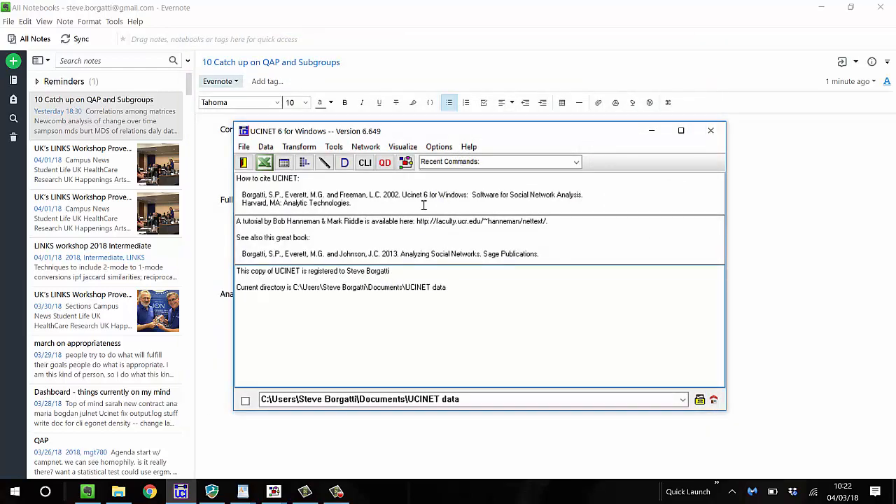
# Visualize the correlation matrix as a network by running draw newc-pea-m in the command line interface
pyautogui.click(364, 164)
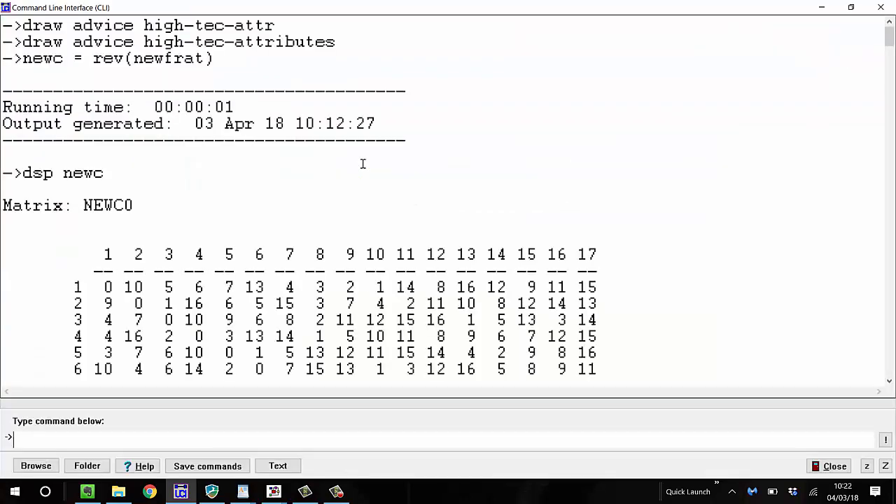
pyautogui.write('draw newc')
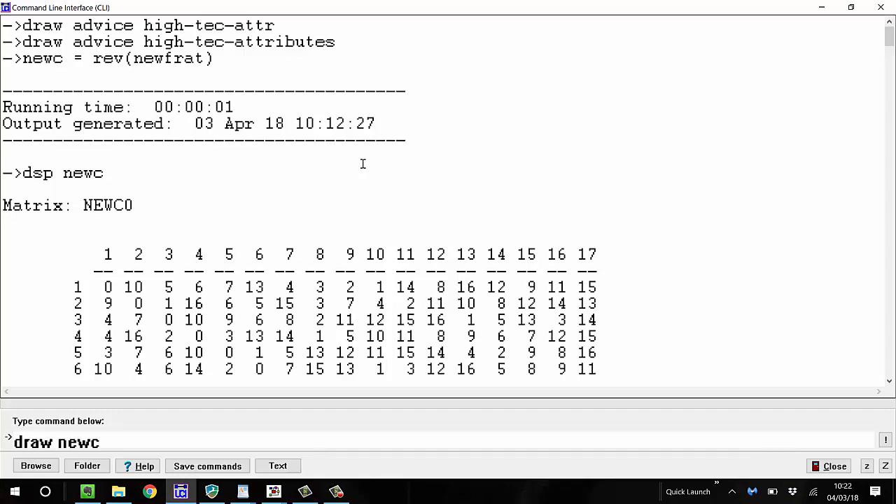
pyautogui.write('-pea-m')
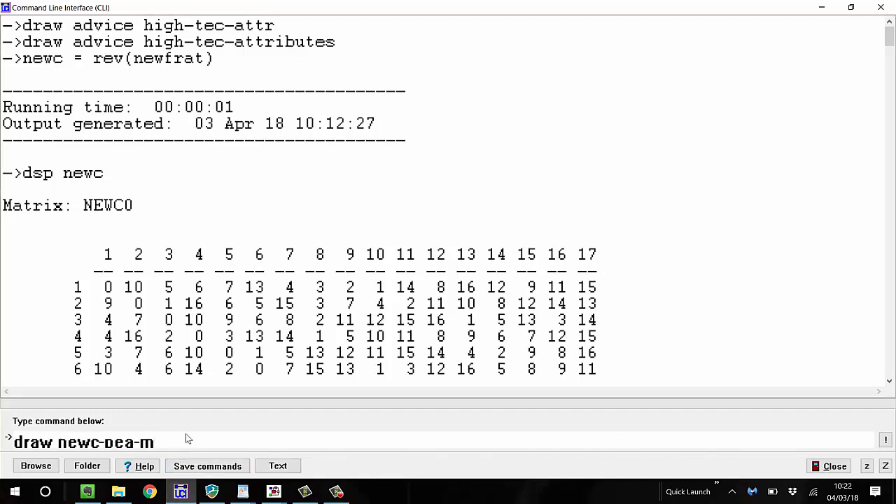
pyautogui.press('Return')
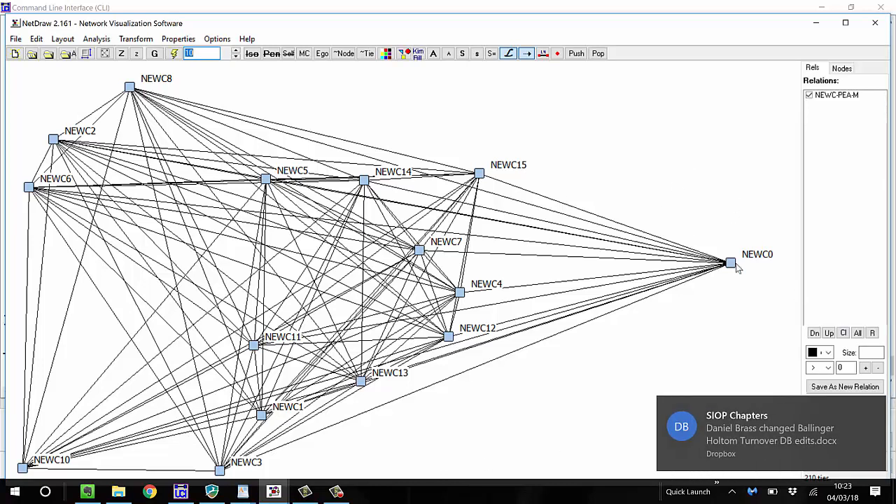
# In NetDraw, move the NEWC0 node up to about NEWC15's height and show only ties greater than .4
pyautogui.moveTo(733, 266); pyautogui.dragTo(722, 168)
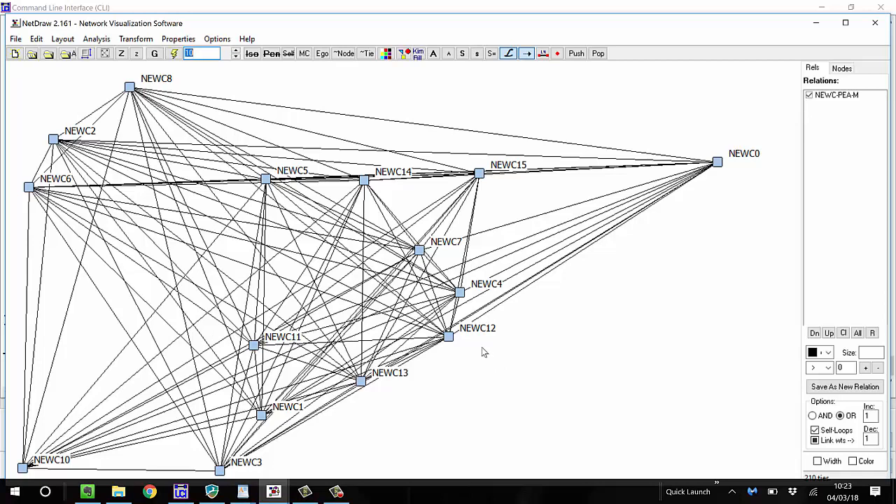
pyautogui.click(849, 368)
pyautogui.press('BackSpace')
pyautogui.write('2')
pyautogui.press('BackSpace')
pyautogui.write('4')
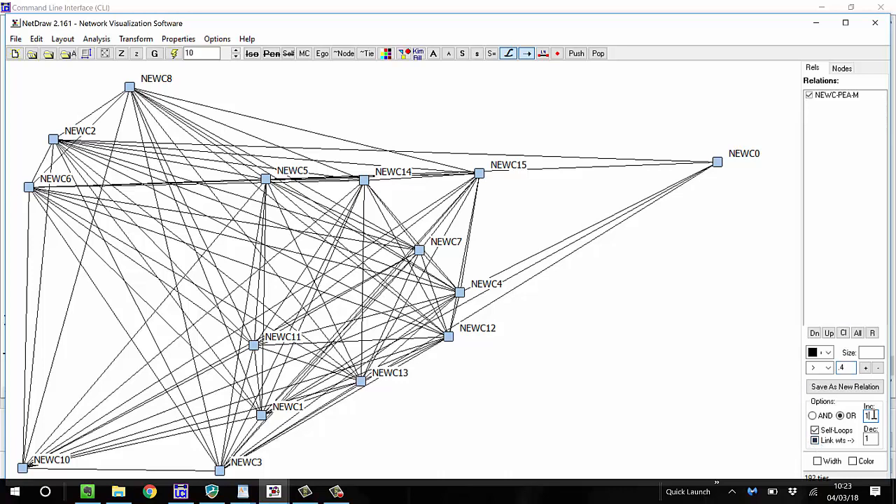
# Set the cutoff increment to .1, raise the tie cutoff to 0.500 and recompute the network layout
pyautogui.press('BackSpace')
pyautogui.click(866, 369)
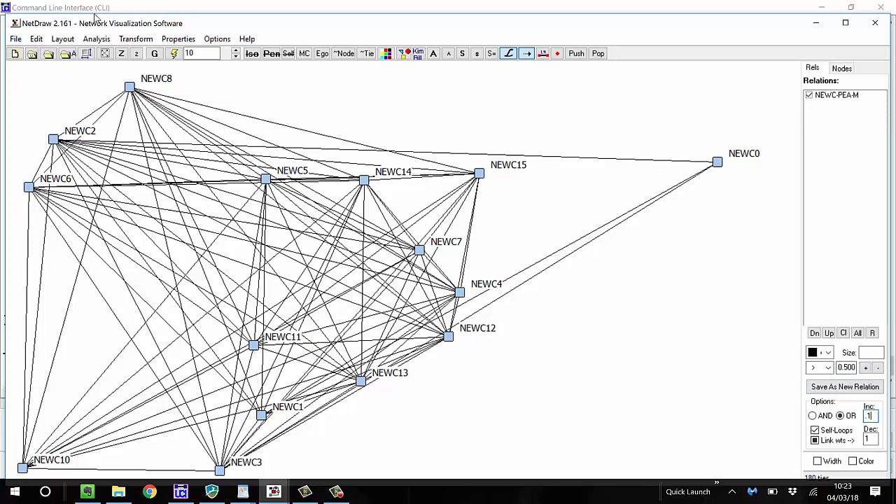
pyautogui.click(175, 55)
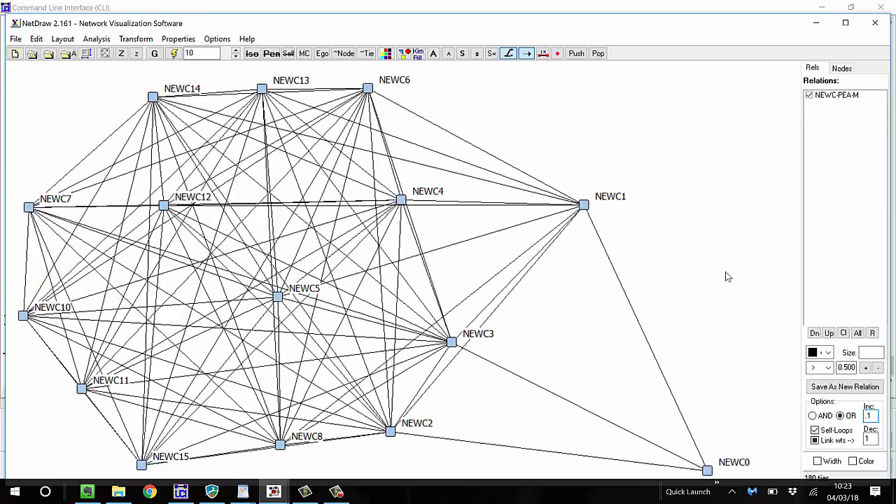
# Raise the tie cutoff by two increments to 0.700 and lay out the network again
pyautogui.click(866, 369)
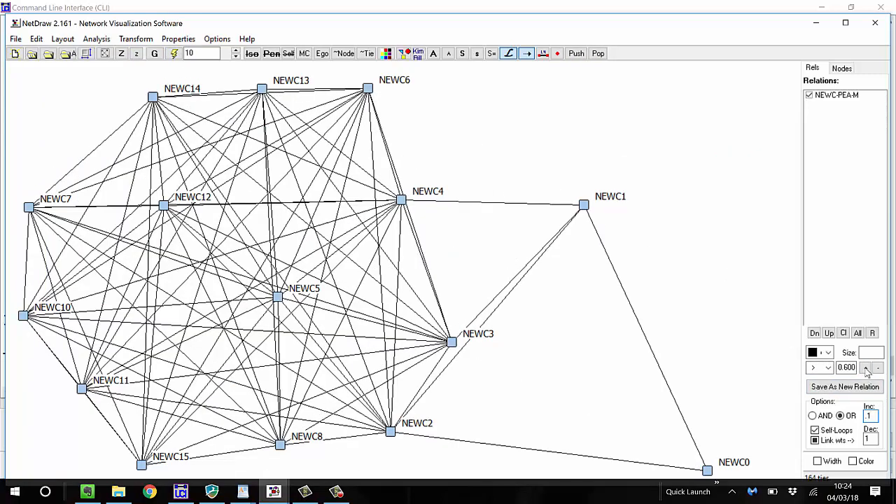
pyautogui.click(866, 369)
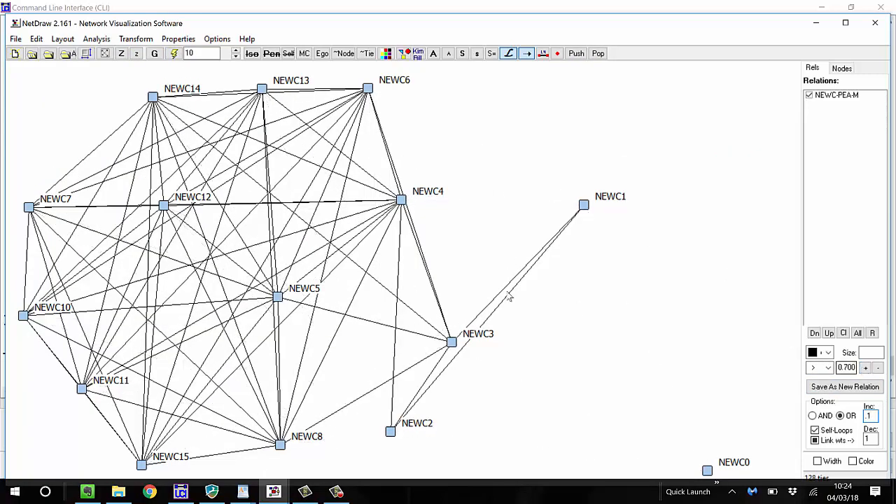
pyautogui.click(175, 55)
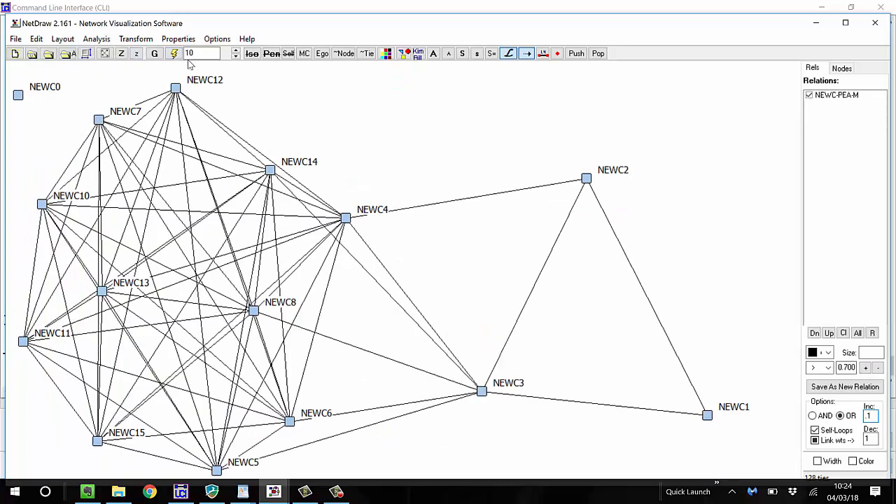
# Try a tie cutoff of 0.900, lower it to 0.800 and recompute the network layout
pyautogui.click(867, 369)
pyautogui.click(866, 369)
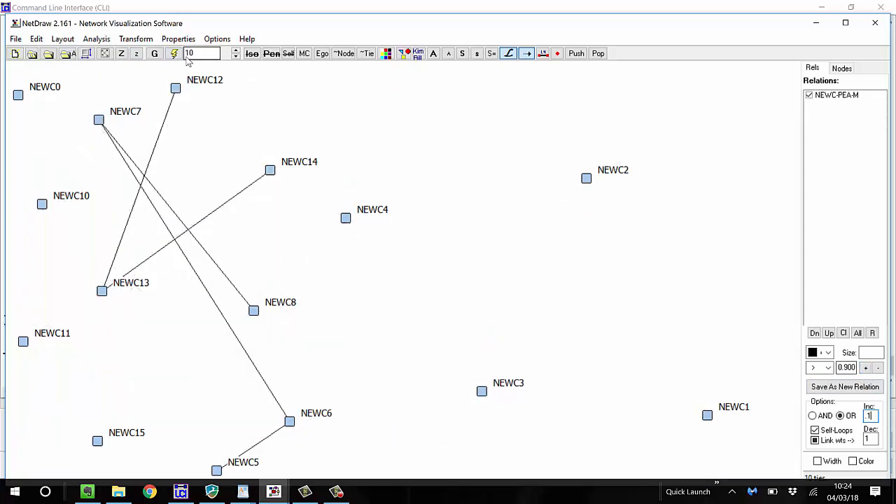
pyautogui.click(878, 369)
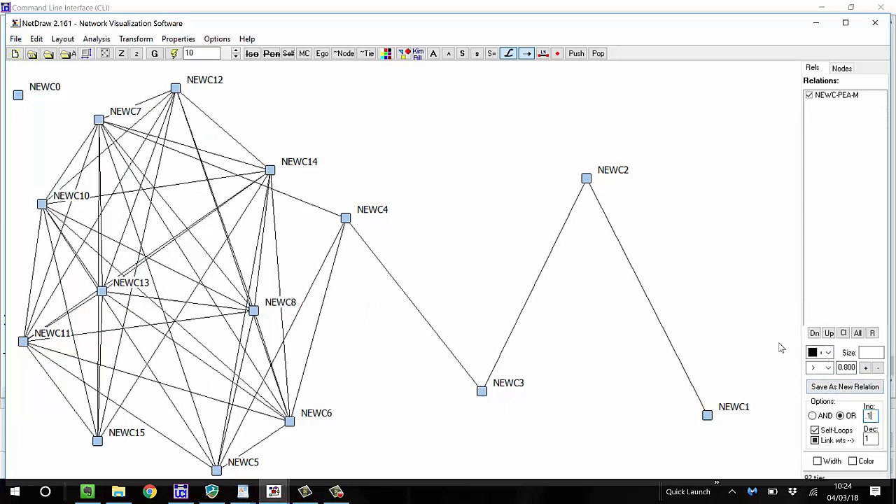
pyautogui.click(174, 54)
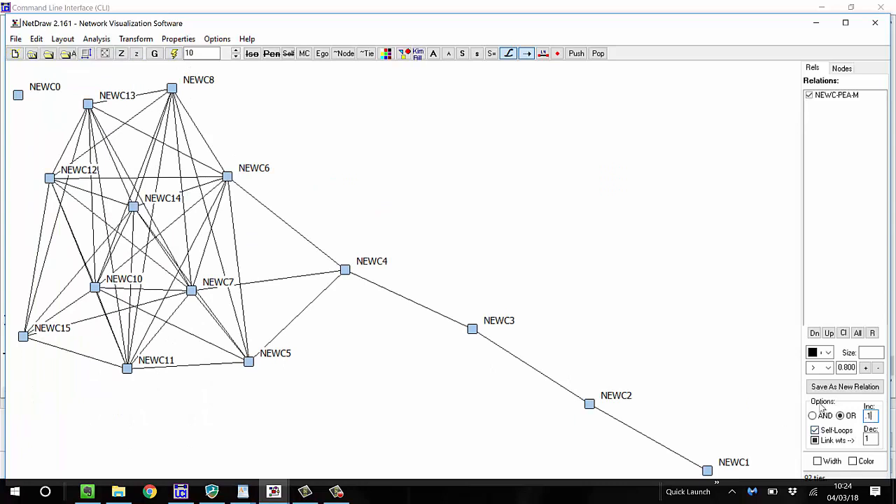
# Set the cutoff increment to .01, raise the tie cutoff to 0.830 and recompute the network layout
pyautogui.press('BackSpace')
pyautogui.press('BackSpace')
pyautogui.write('.01')
pyautogui.click(875, 369)
pyautogui.click(876, 368)
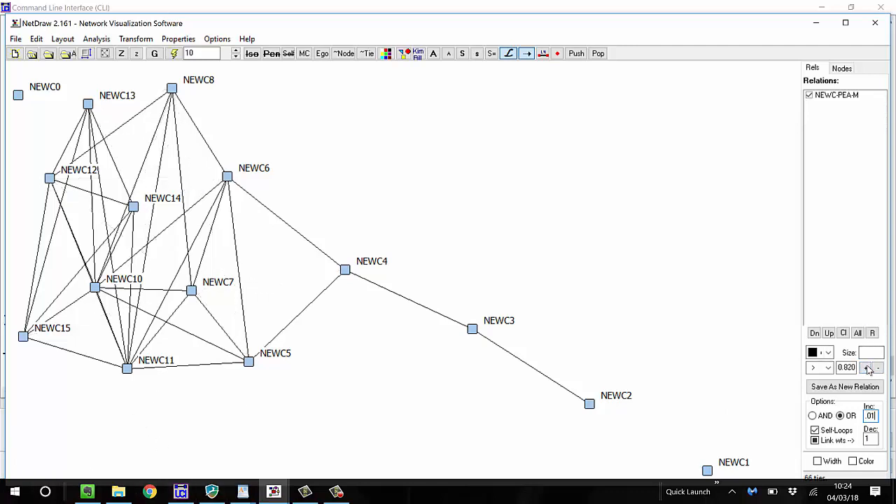
pyautogui.click(875, 368)
pyautogui.click(173, 53)
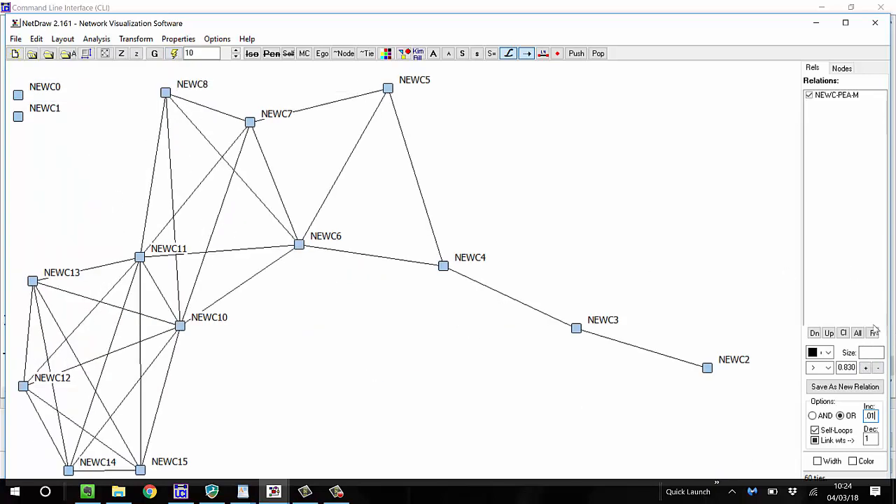
# Raise the tie cutoff to 0.850, bring it back to 0.840 and lay out the network again
pyautogui.click(869, 367)
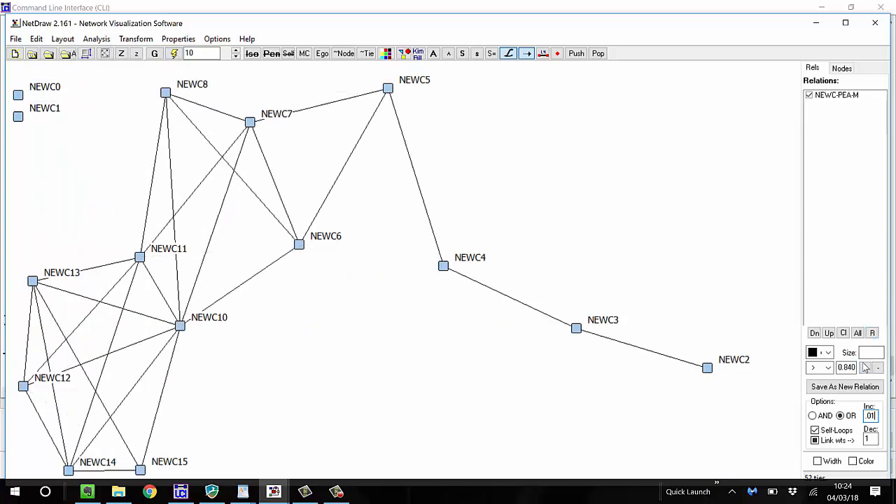
pyautogui.click(867, 369)
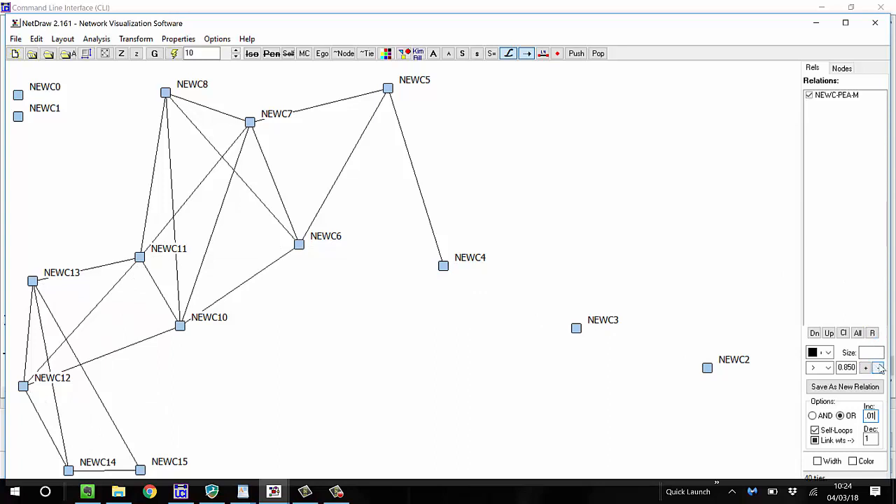
pyautogui.click(880, 368)
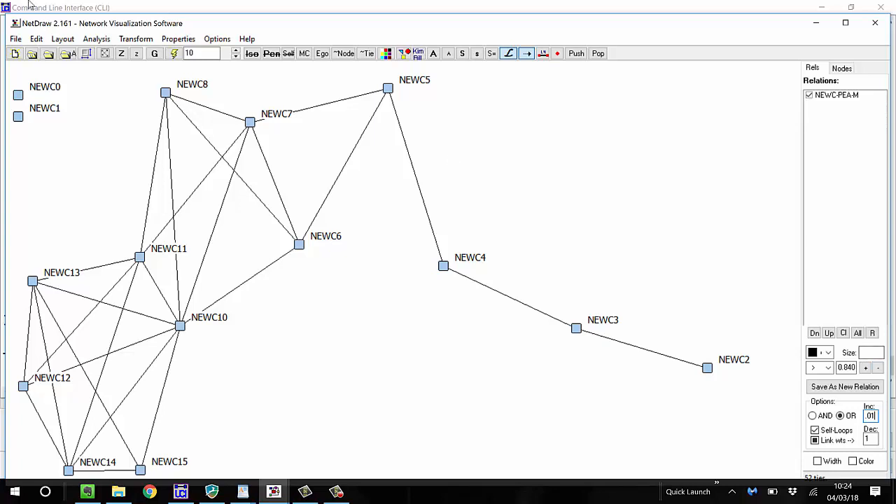
pyautogui.click(175, 56)
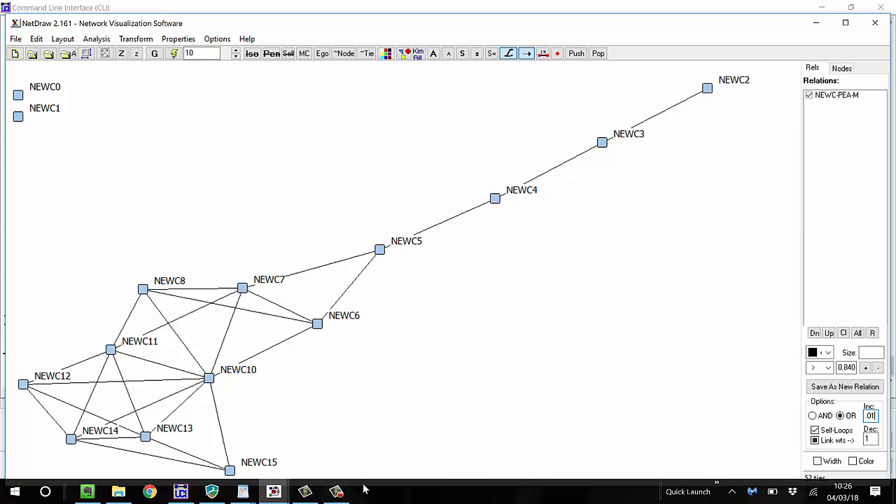
# Switch from NetDraw back to UCINET's main window, closing the command line interface
pyautogui.click(242, 491)
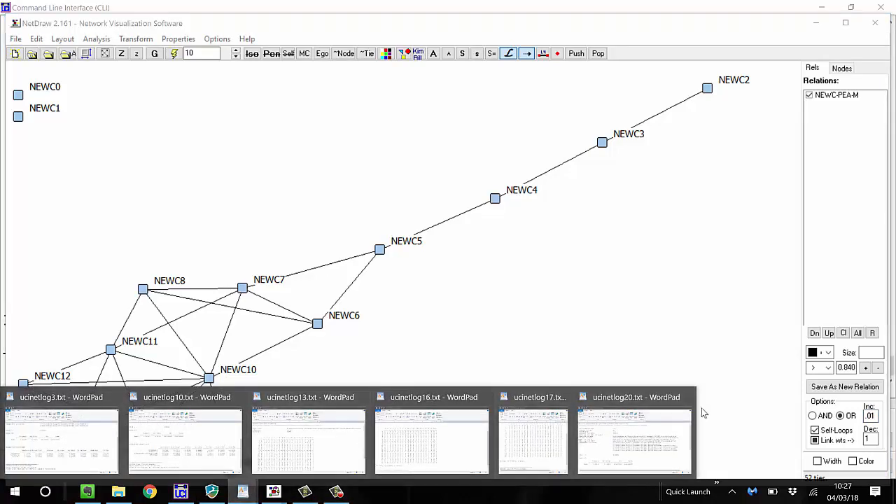
pyautogui.click(661, 443)
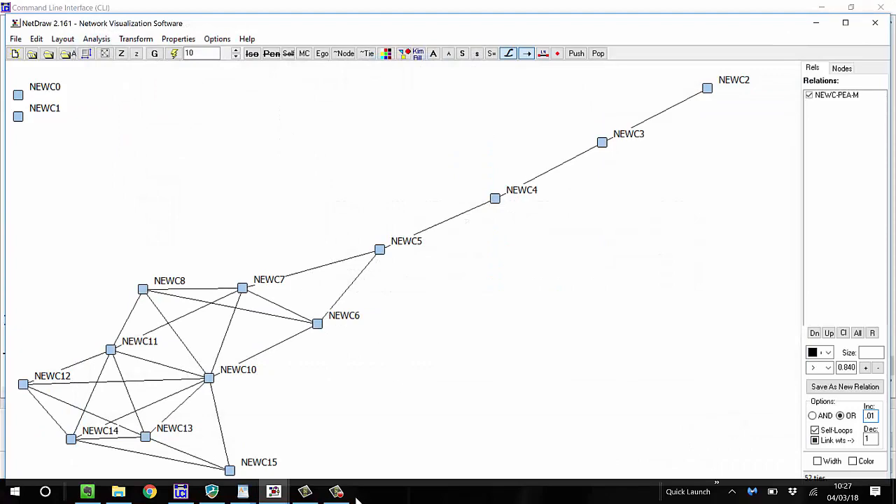
pyautogui.click(177, 494)
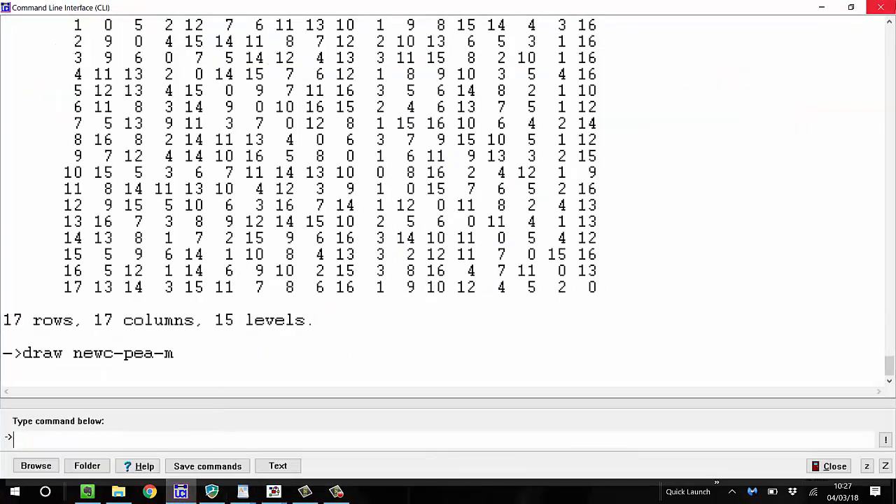
pyautogui.click(881, 7)
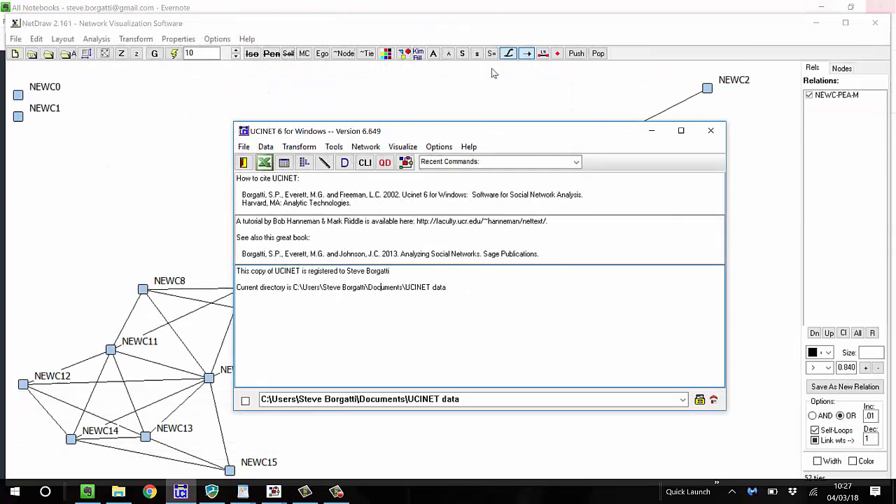
# Run a two-dimensional non-metric MDS on the newc-Pea-M similarities with the Torsca start, review the coordinates and scatter plot, and close both
pyautogui.click(333, 147)
pyautogui.moveTo(315, 203)
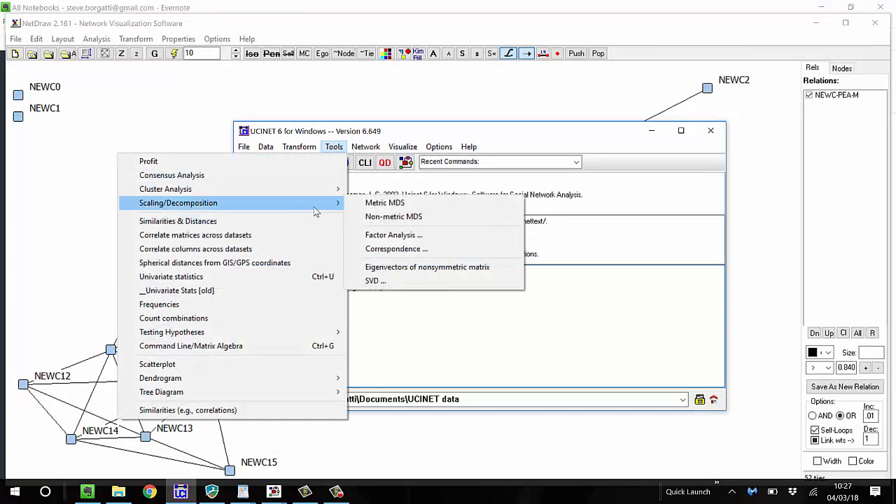
pyautogui.click(371, 217)
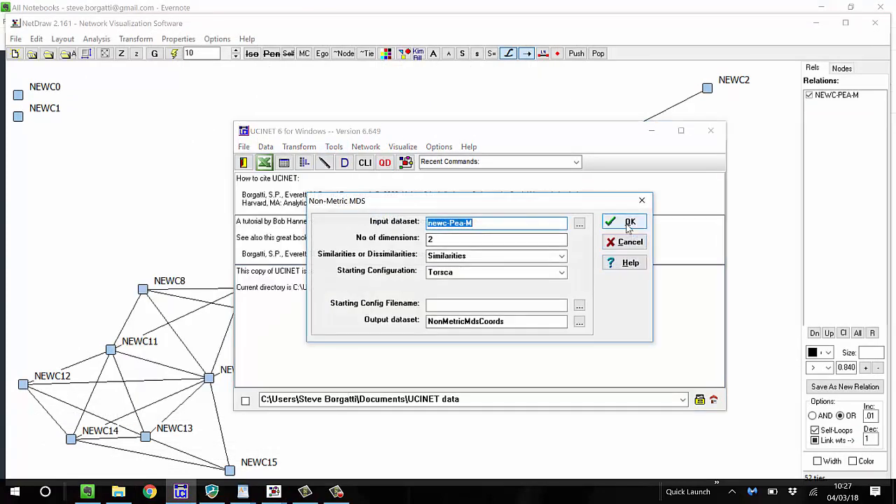
pyautogui.click(630, 222)
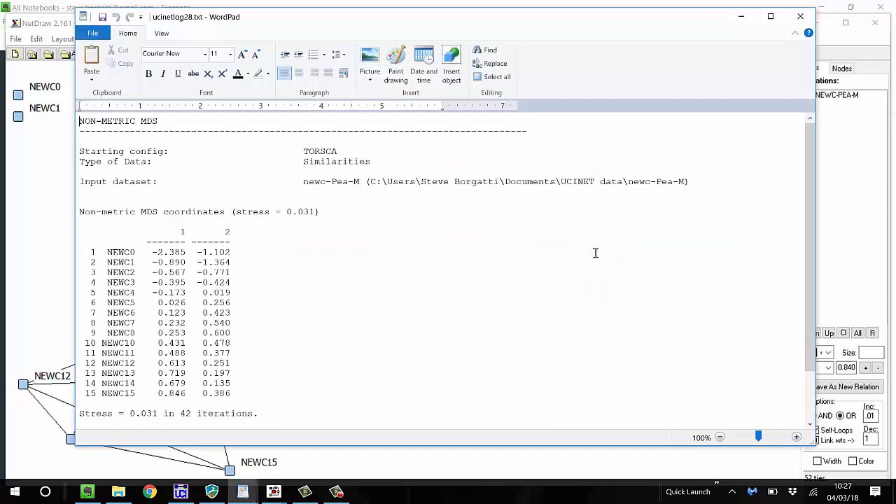
pyautogui.click(801, 18)
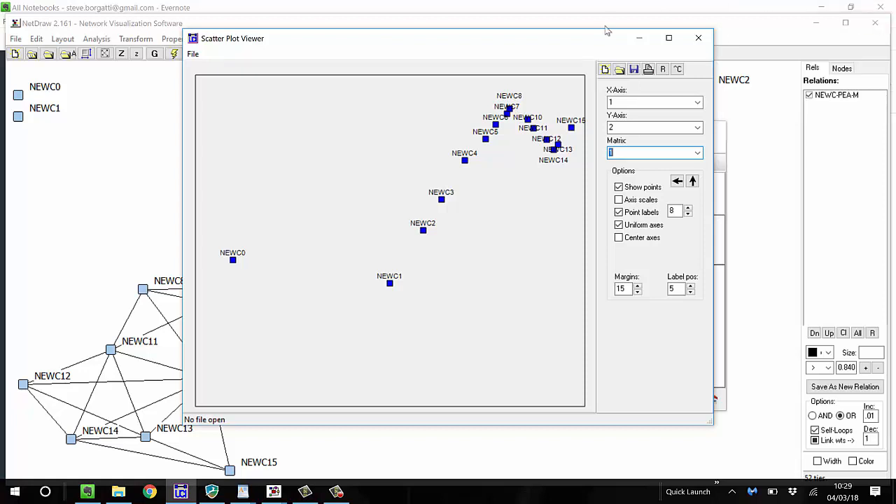
pyautogui.click(698, 37)
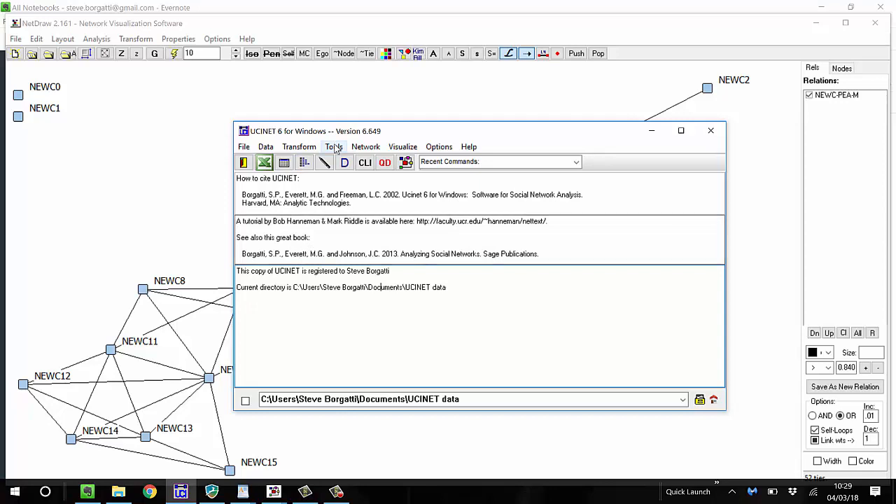
# Compute Pearson correlations among the rows of the newc dataset, leaving the diagonal values invalid
pyautogui.click(334, 148)
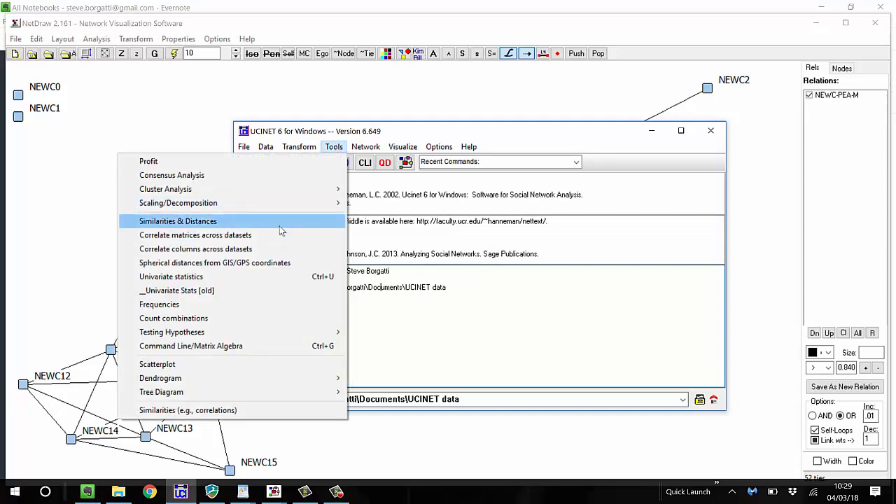
pyautogui.click(279, 226)
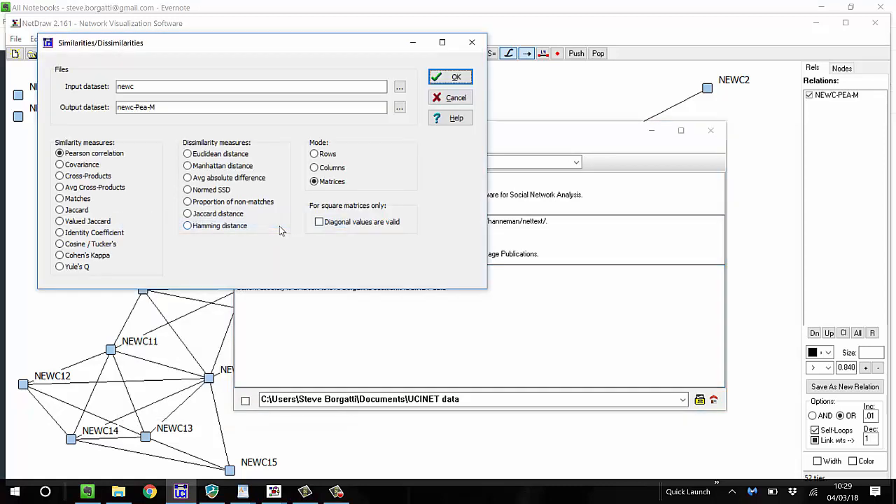
pyautogui.click(314, 154)
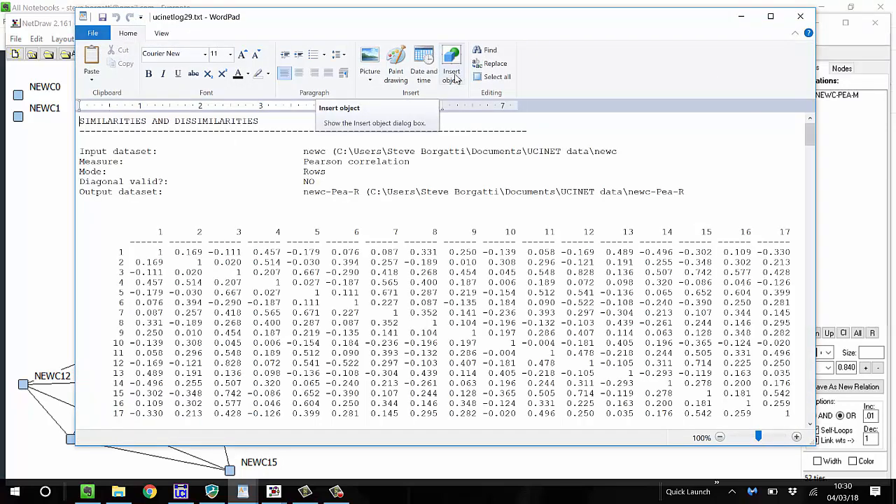
# Examine the row-by-row correlation matrices for the successive time points in the output log, and close the log
pyautogui.scroll(-1, 430, 309)
pyautogui.scroll(-6, 430, 309)
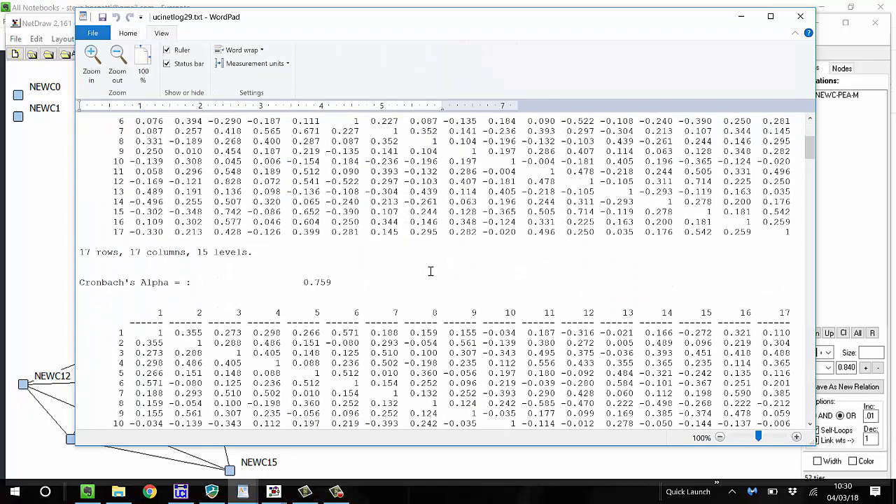
pyautogui.scroll(5, 432, 269)
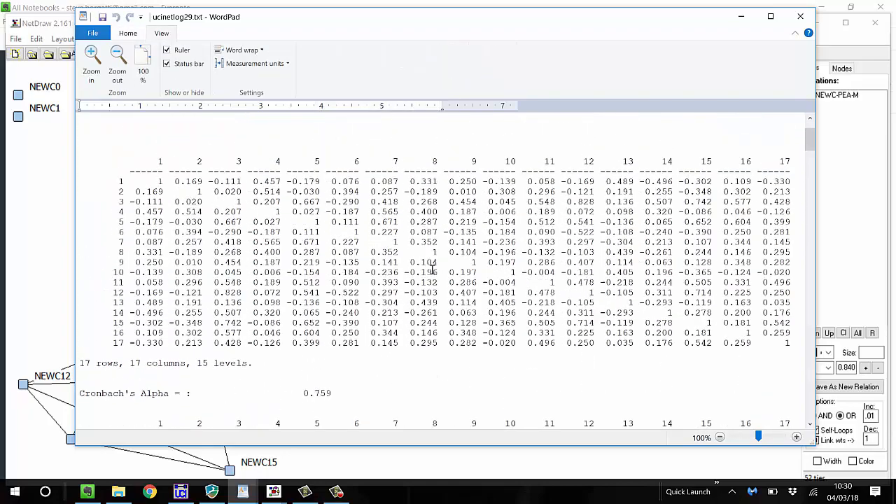
pyautogui.scroll(-12, 433, 268)
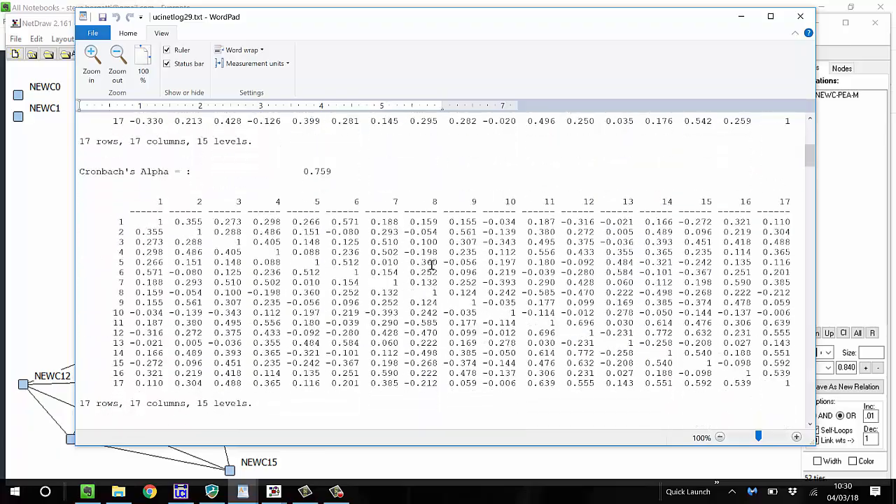
pyautogui.scroll(-13, 432, 263)
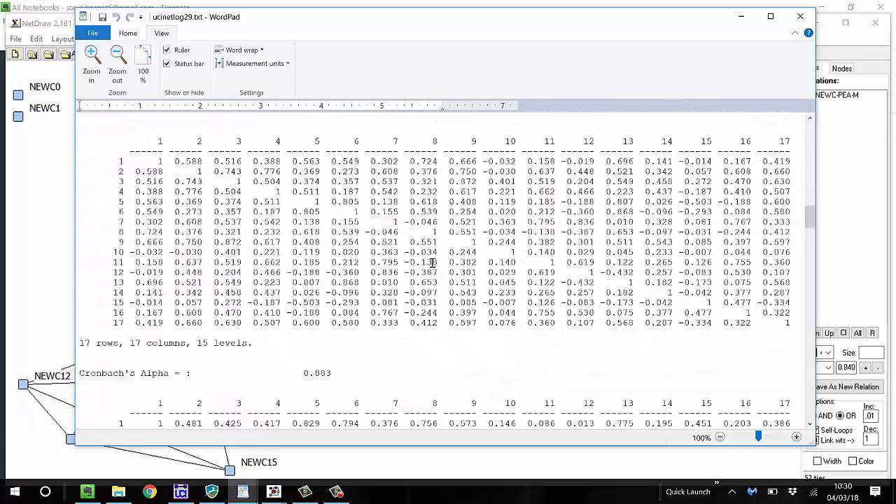
pyautogui.scroll(20, 433, 261)
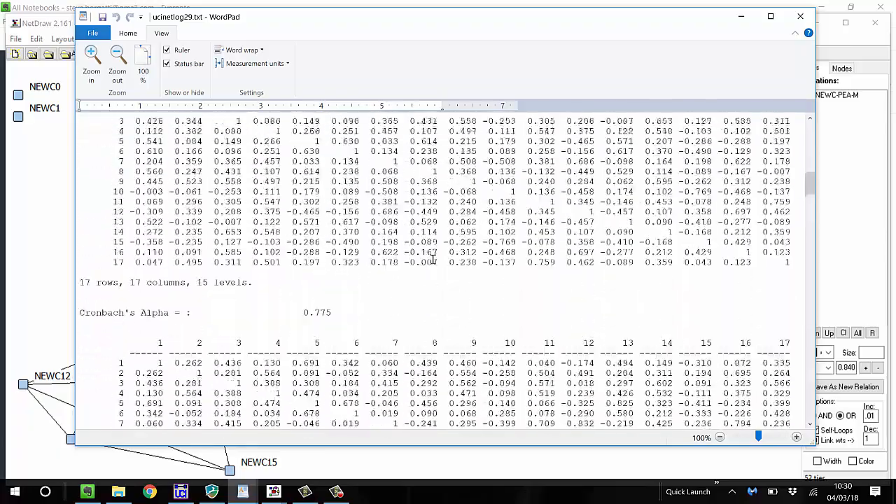
pyautogui.scroll(15, 433, 261)
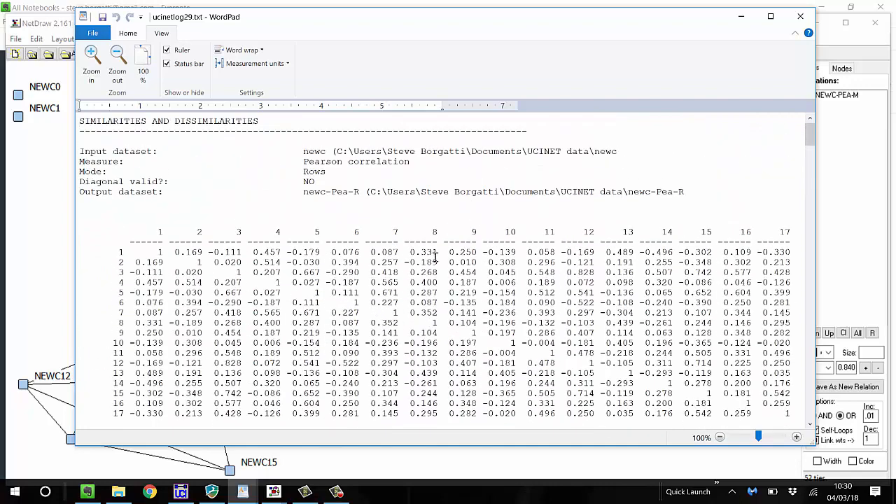
pyautogui.scroll(-1, 435, 257)
pyautogui.scroll(-1, 435, 257)
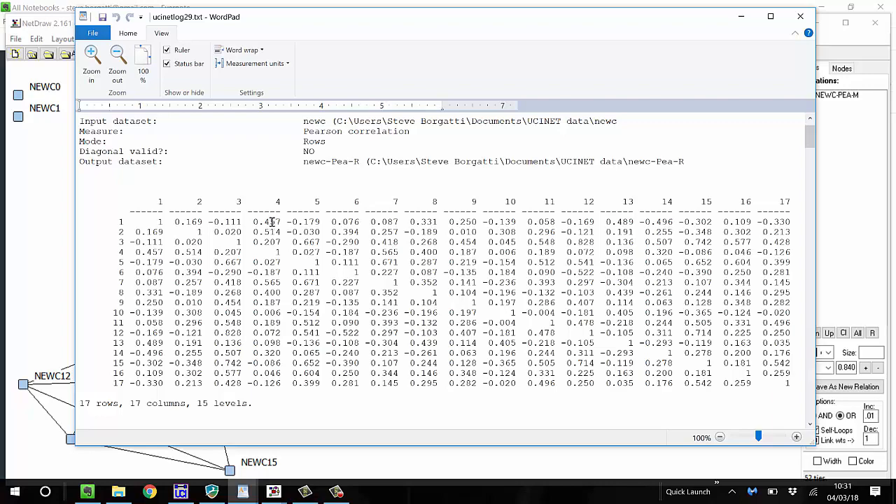
pyautogui.scroll(-3, 272, 222)
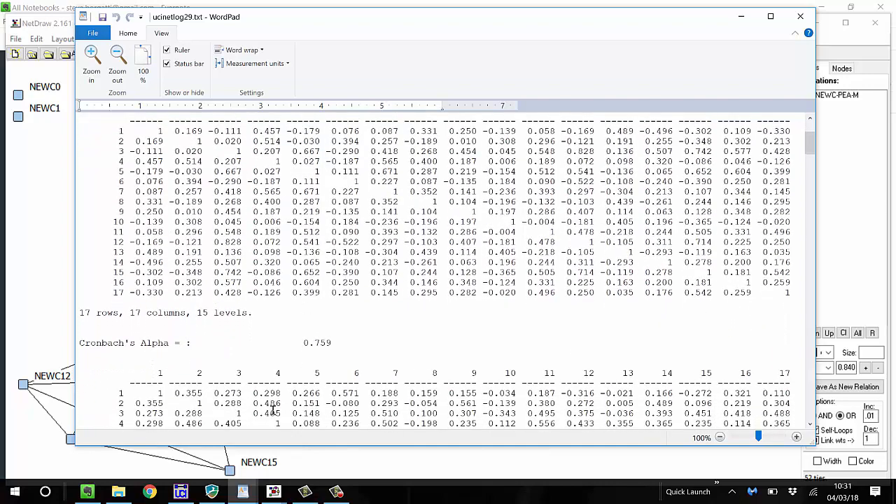
pyautogui.scroll(-7, 272, 395)
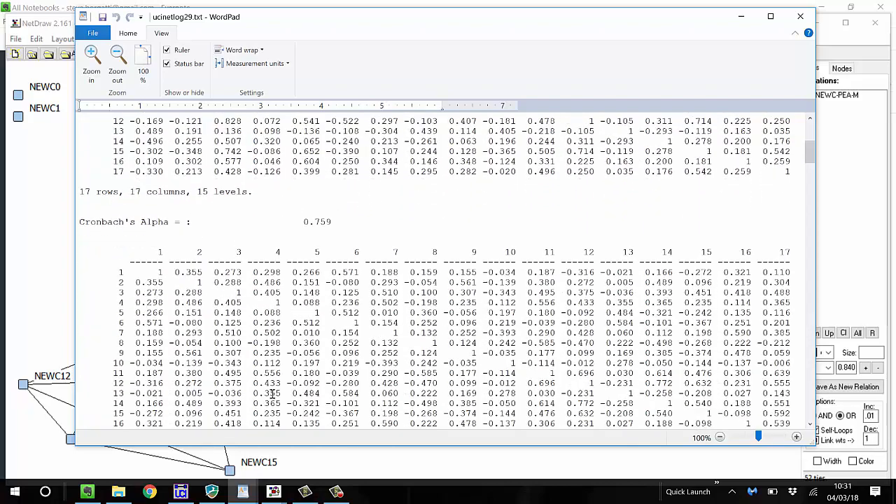
pyautogui.scroll(-1, 272, 394)
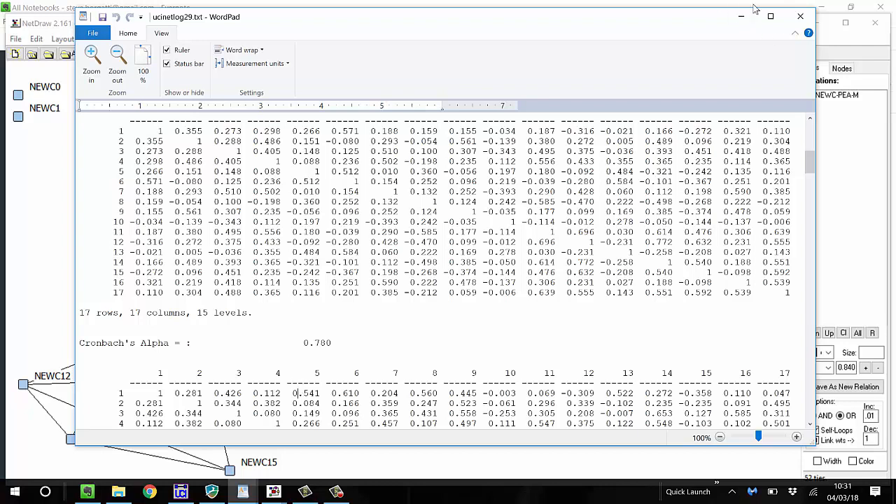
pyautogui.click(800, 15)
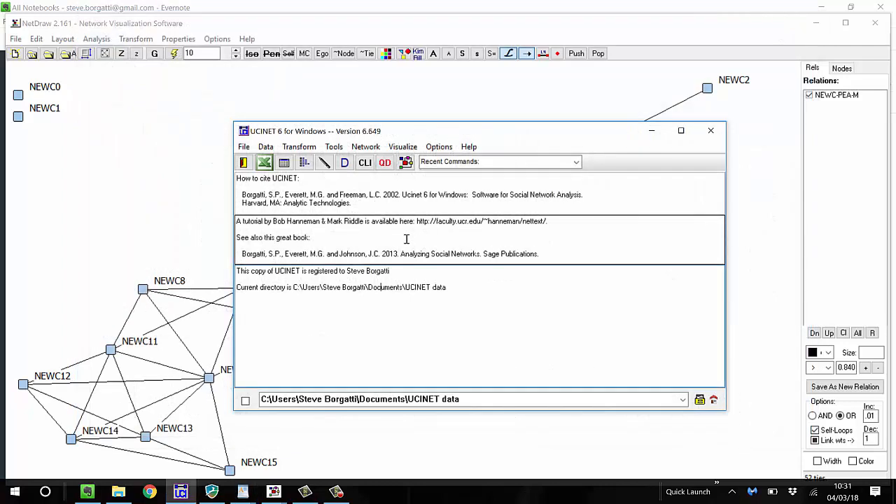
# Open the command line interface and reduce the size of its output text
pyautogui.click(368, 163)
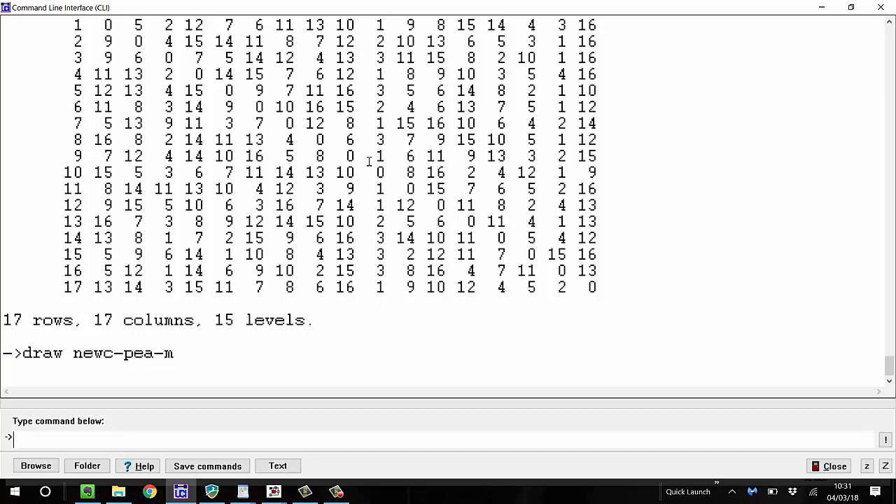
pyautogui.write('v')
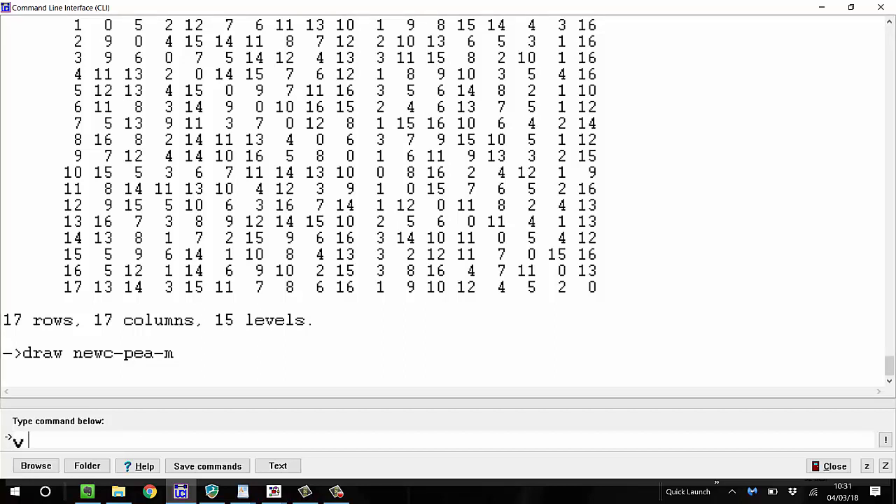
pyautogui.click(868, 466)
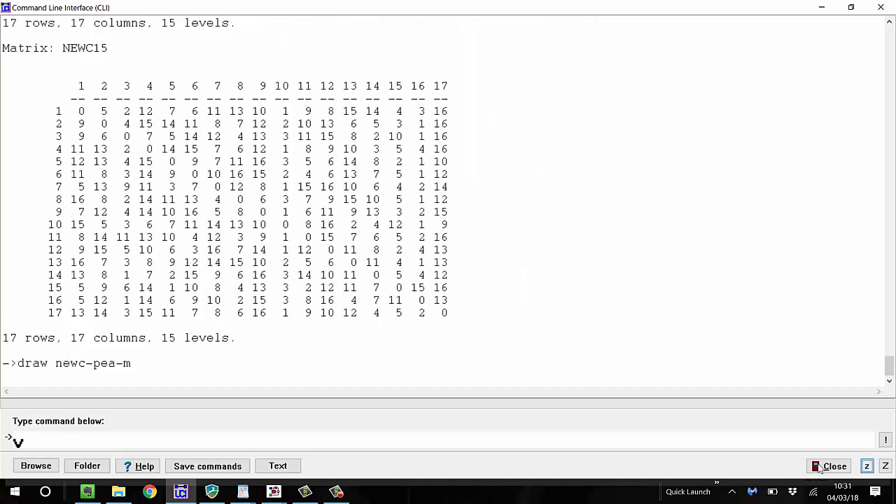
# Create dataset y by swapping the columns and levels of newc with y = transp(newc col lev)
pyautogui.press('BackSpace')
pyautogui.write('v')
pyautogui.press('BackSpace')
pyautogui.write('v = taransp')
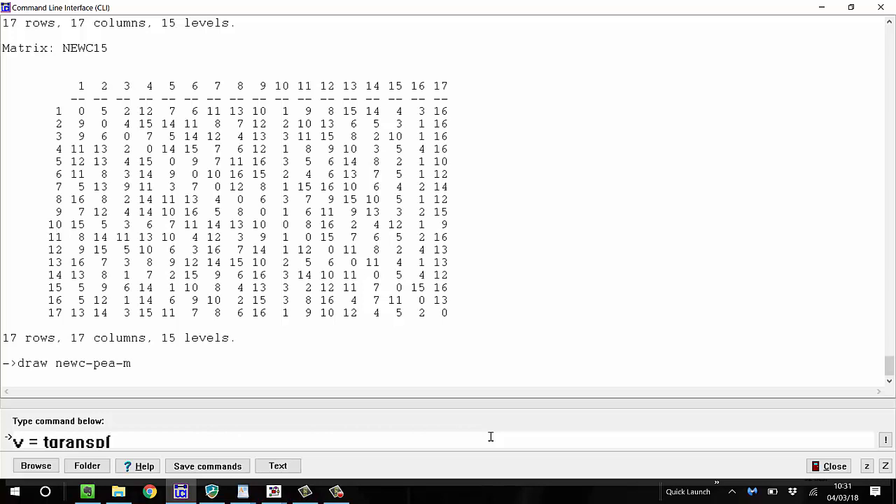
pyautogui.press('BackSpace')
pyautogui.press('BackSpace')
pyautogui.press('BackSpace')
pyautogui.press('BackSpace')
pyautogui.press('BackSpace')
pyautogui.press('BackSpace')
pyautogui.write('ran')
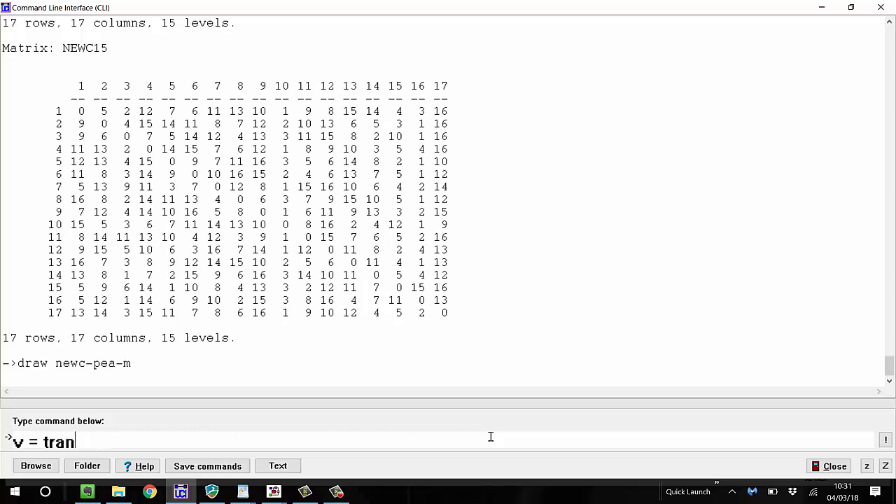
pyautogui.write('spo')
pyautogui.write('new')
pyautogui.write('c')
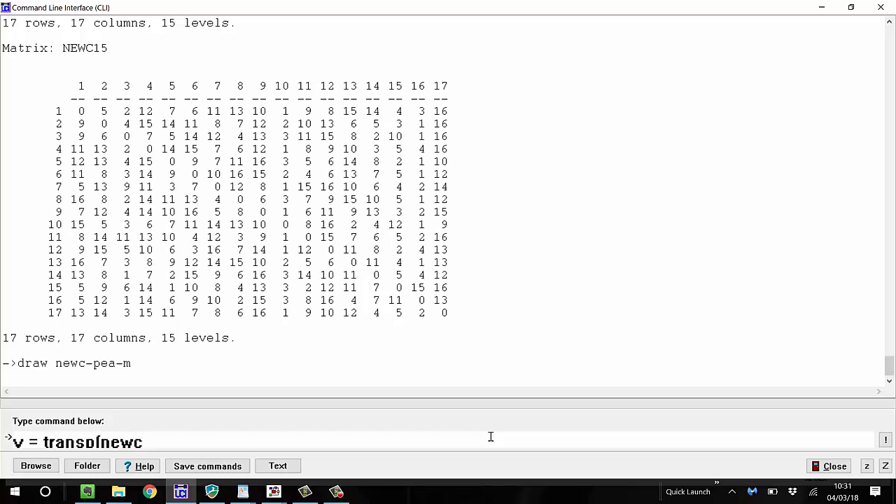
pyautogui.write(' col levl')
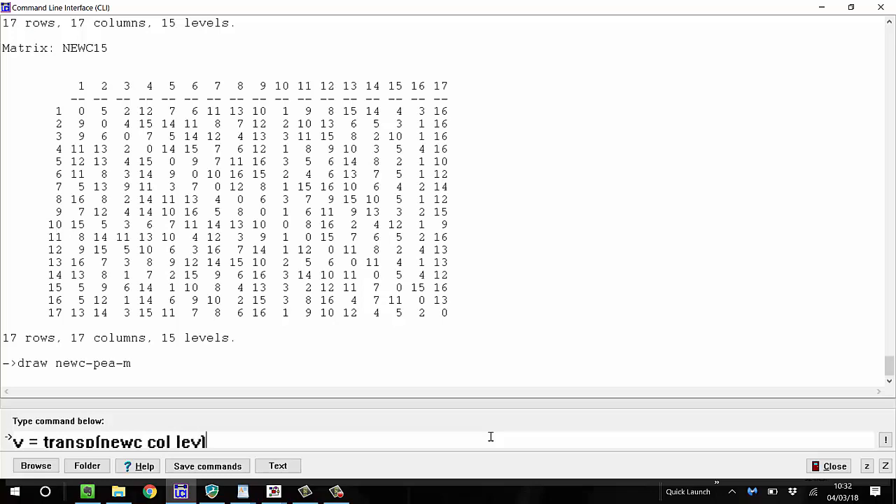
pyautogui.press('Return')
# Display dataset y with dsp y and go back through the output to its first matrix
pyautogui.write('dsp v')
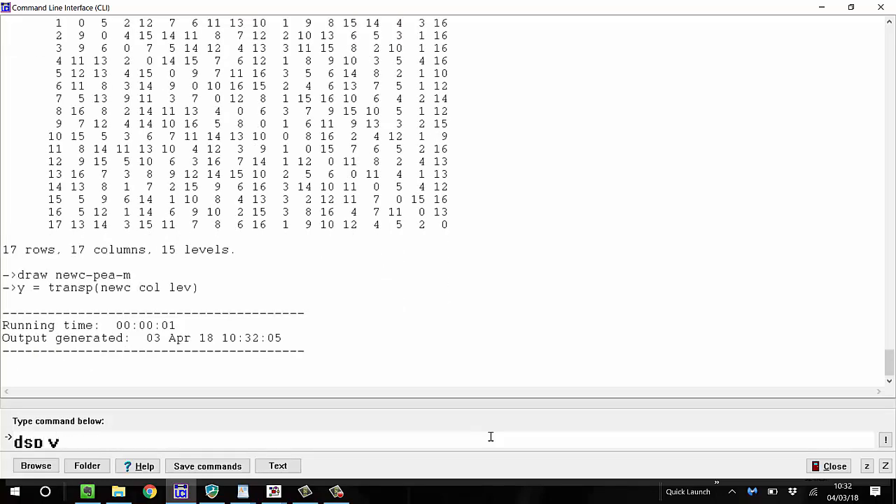
pyautogui.press('Return')
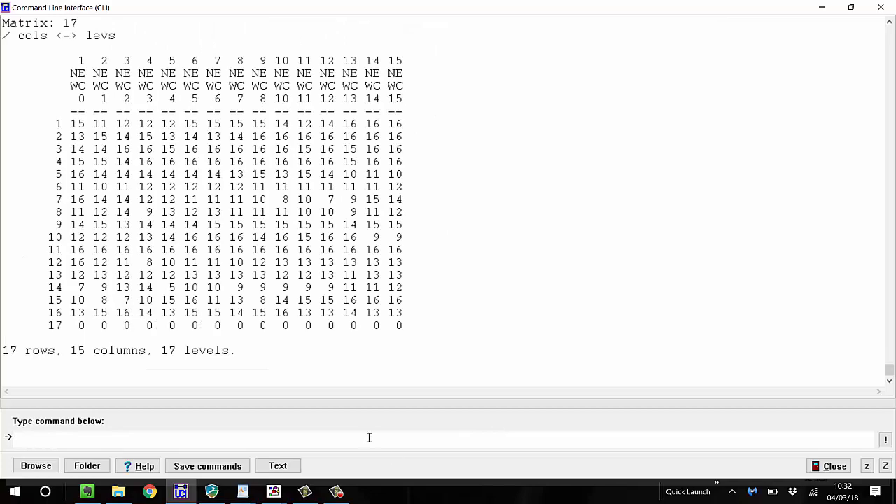
pyautogui.scroll(15, 218, 165)
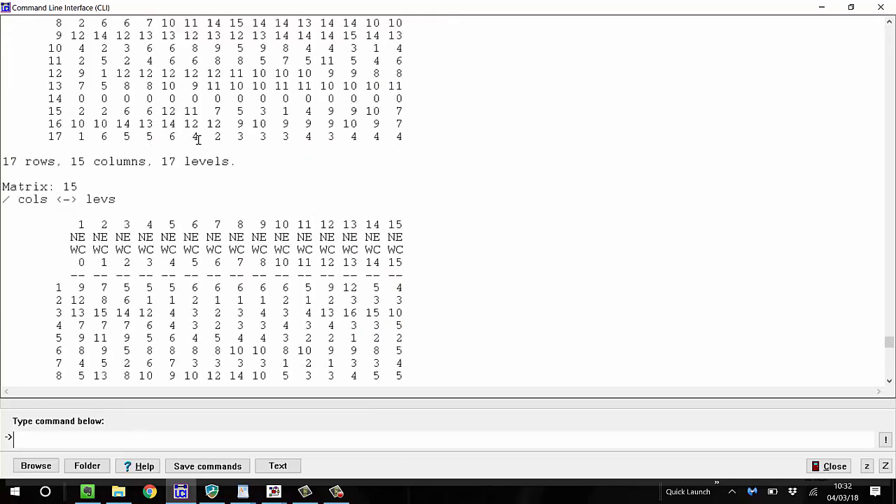
pyautogui.scroll(20, 200, 136)
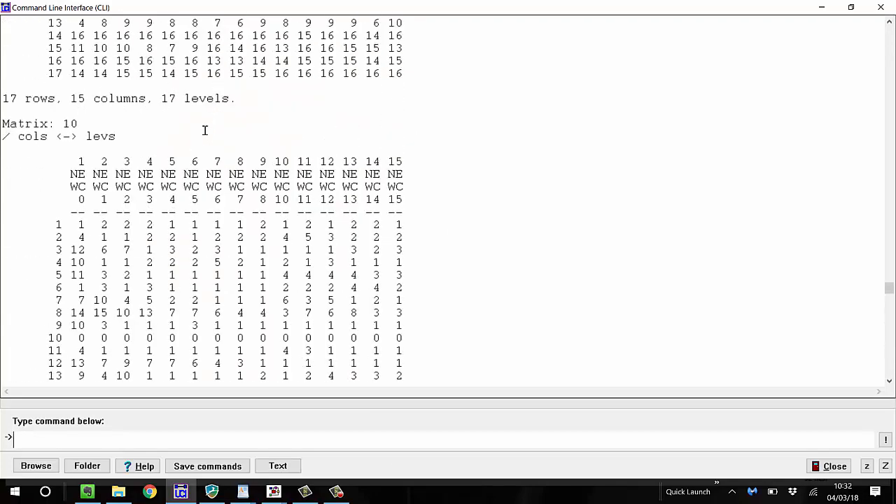
pyautogui.scroll(20, 205, 130)
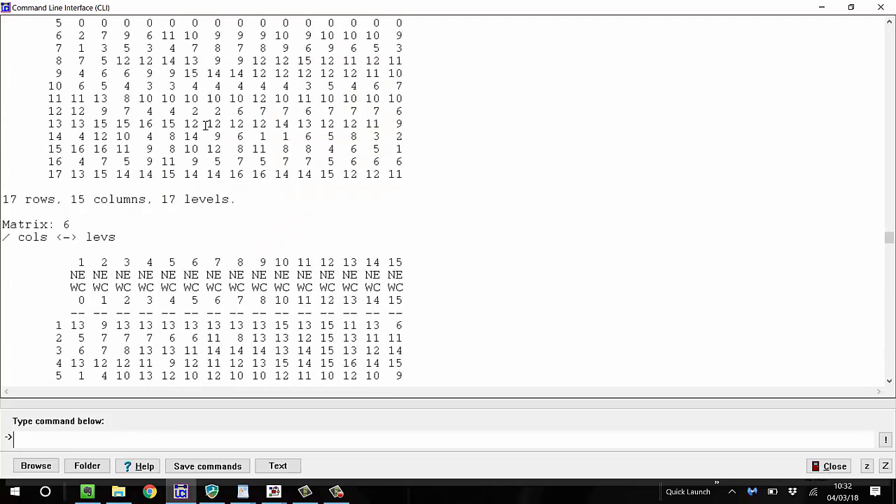
pyautogui.scroll(12, 207, 124)
pyautogui.scroll(20, 209, 121)
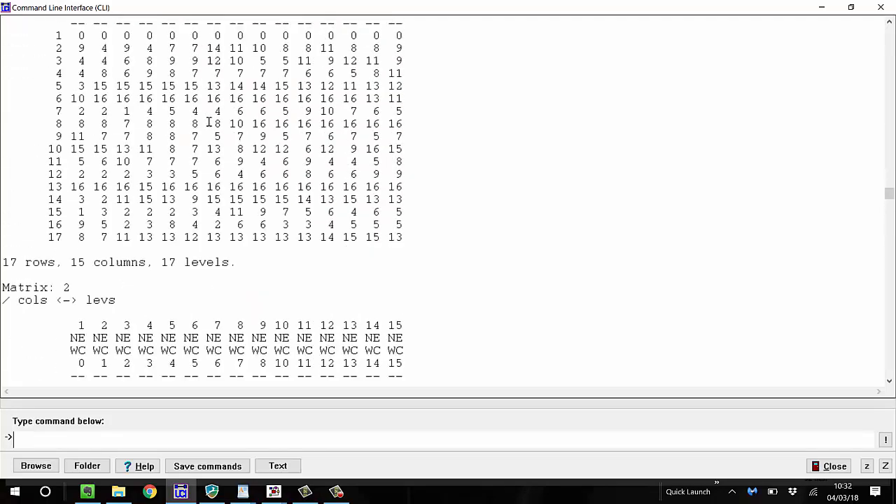
pyautogui.scroll(15, 209, 122)
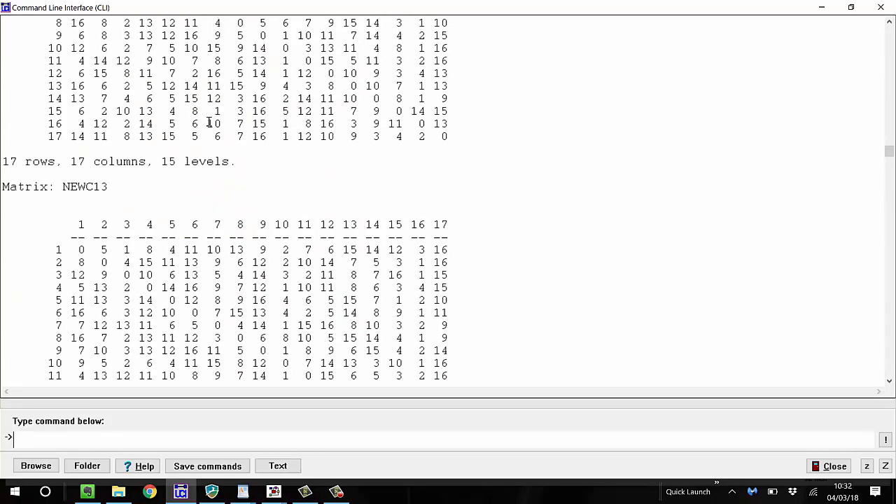
pyautogui.scroll(-18, 208, 124)
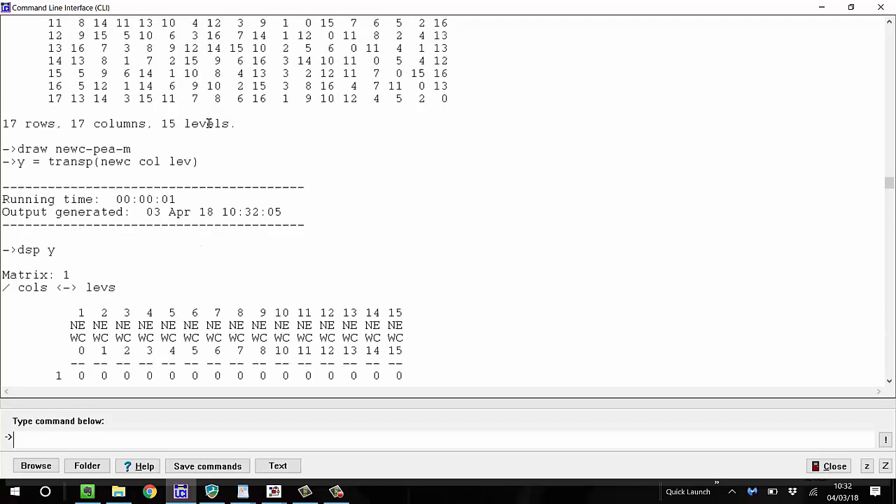
pyautogui.scroll(-4, 208, 123)
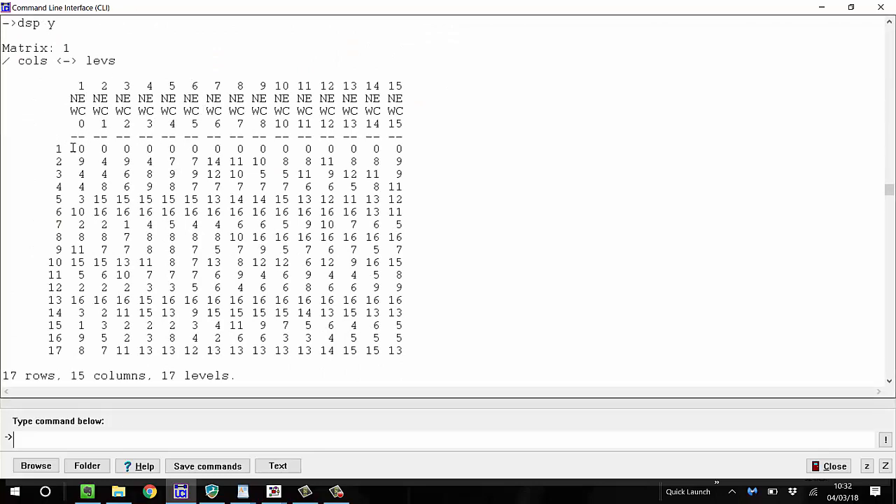
# Examine the first three matrices of y, comparing each row's rankings across the NEWC0 to NEWC15 time-point columns
pyautogui.scroll(-5, 69, 149)
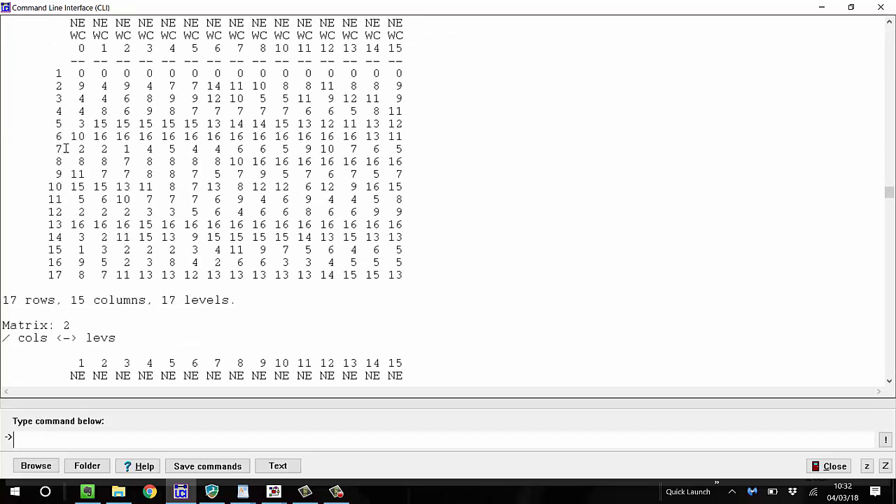
pyautogui.scroll(4, 64, 148)
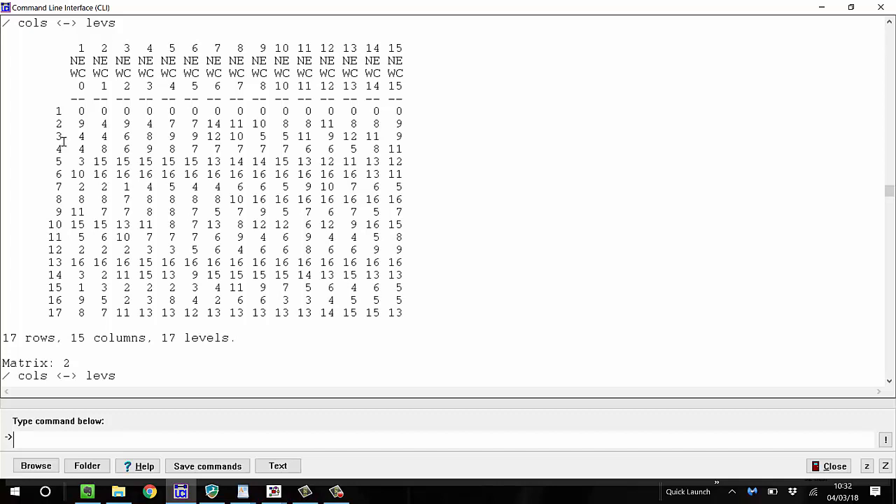
pyautogui.moveTo(297, 100); pyautogui.dragTo(408, 100)
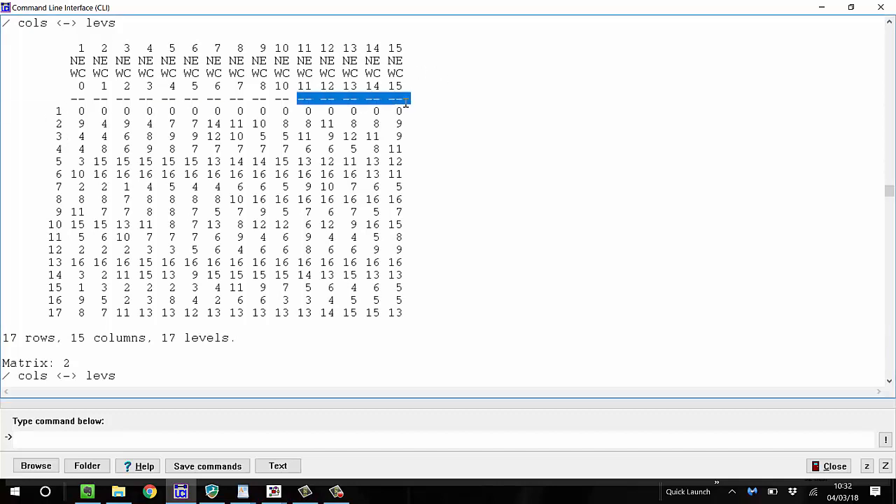
pyautogui.scroll(-6, 154, 124)
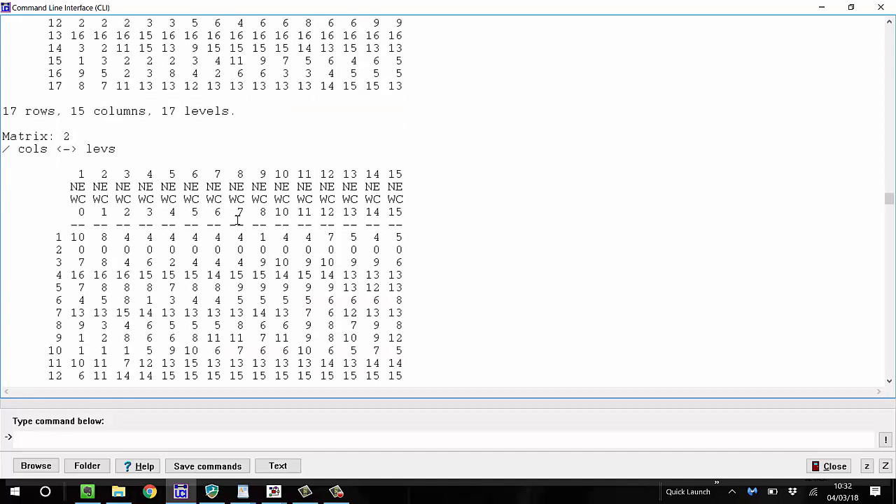
pyautogui.scroll(-8, 60, 321)
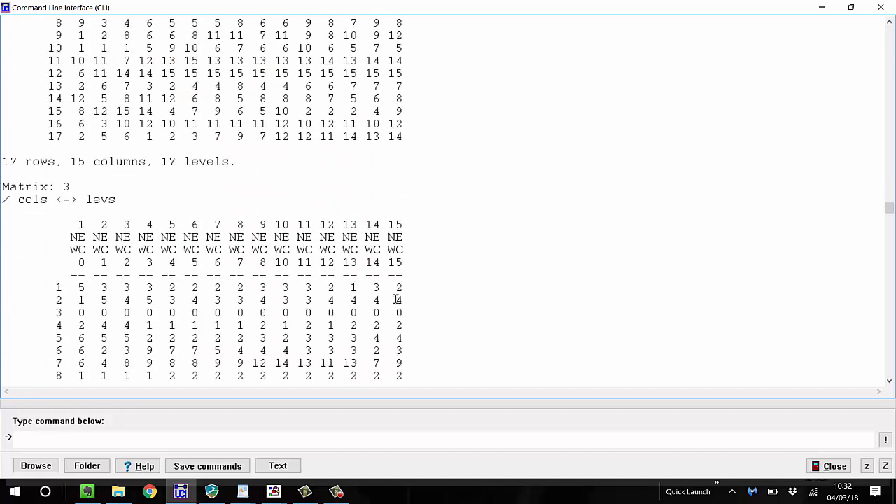
pyautogui.scroll(7, 175, 283)
pyautogui.scroll(8, 165, 275)
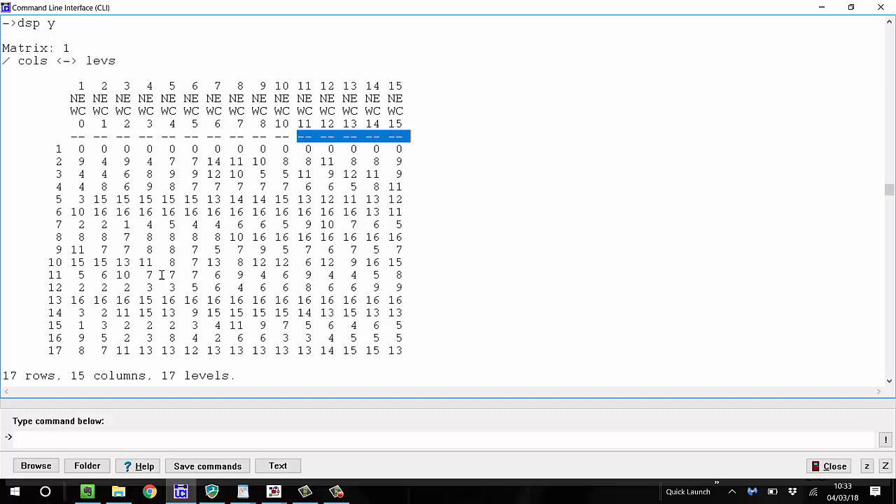
# Display newc with its rows and levels swapped by running dsp transp(newc row lev)
pyautogui.click(56, 434)
pyautogui.write('dsp d')
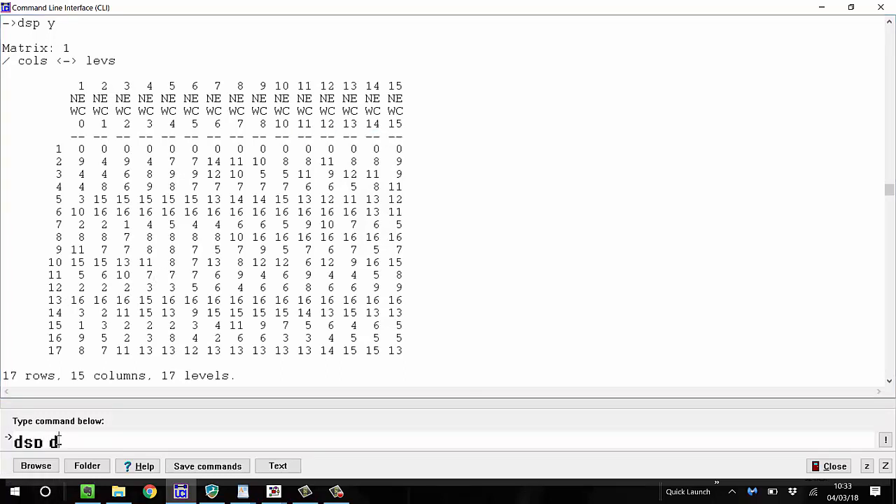
pyautogui.press('BackSpace')
pyautogui.write('transp(')
pyautogui.press('Menu')
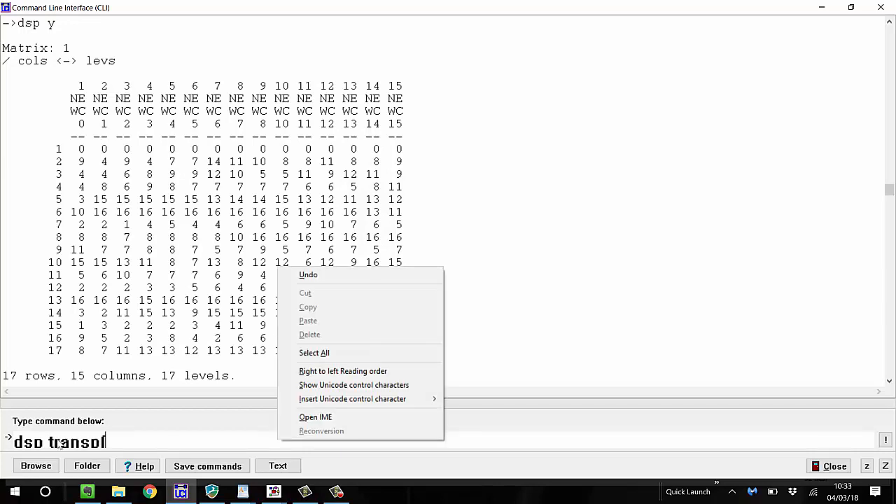
pyautogui.press('Escape')
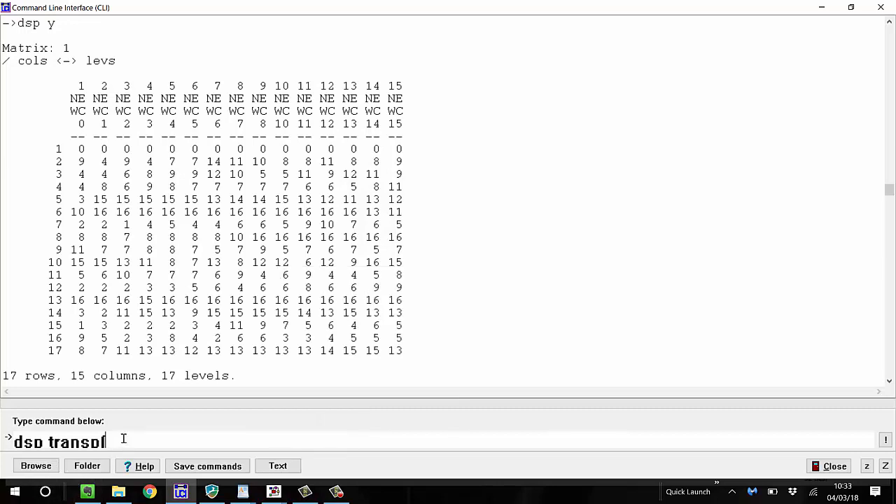
pyautogui.write('newc row lev')
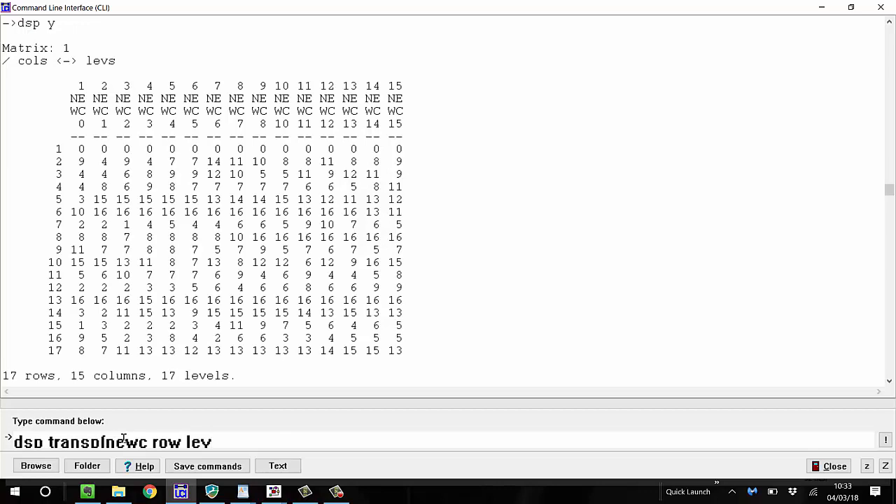
pyautogui.press('BackSpace')
pyautogui.write('v)')
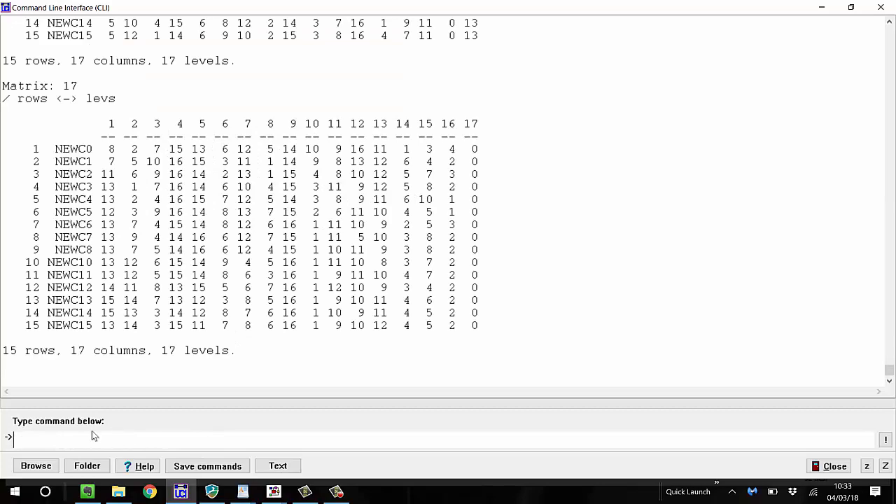
# Look back through the row-level transposed matrices, which have time points as rows, from Matrix 17 towards the earlier ones
pyautogui.scroll(20, 384, 155)
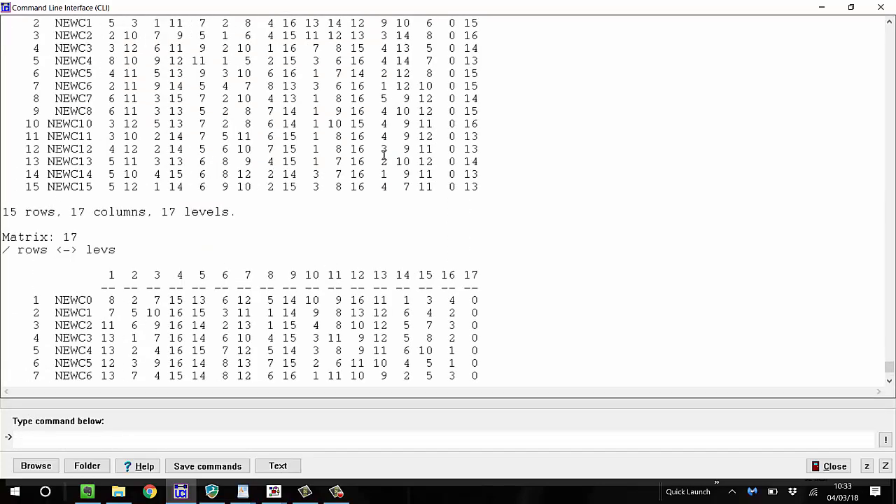
pyautogui.scroll(20, 393, 178)
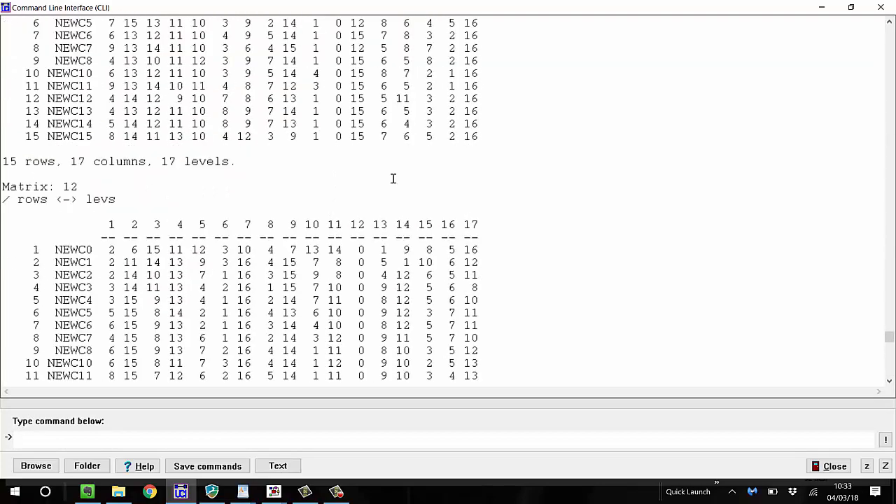
pyautogui.scroll(20, 395, 181)
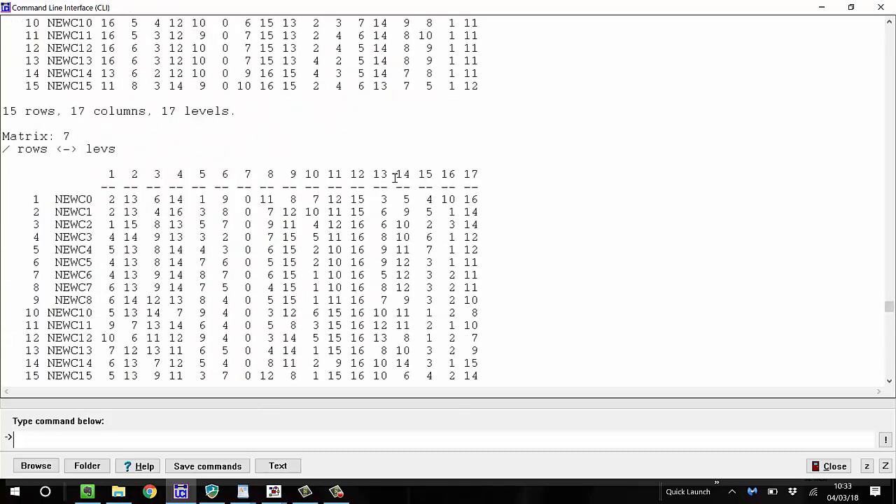
pyautogui.scroll(-3, 397, 176)
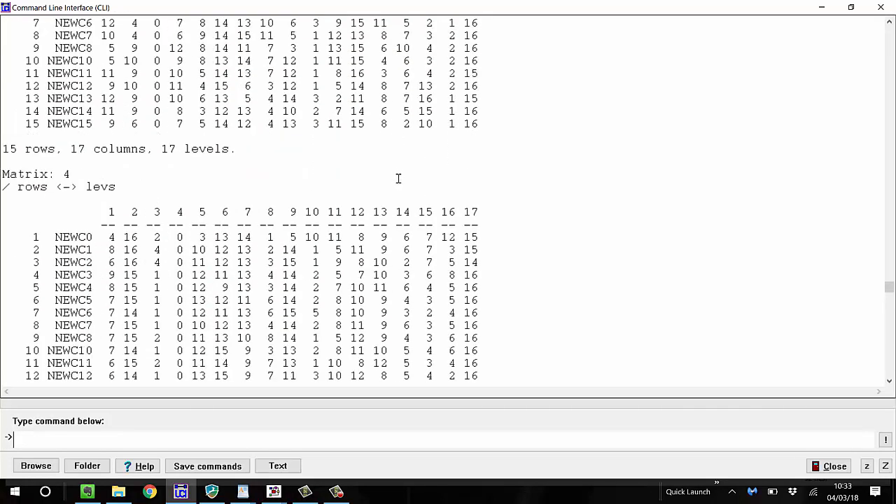
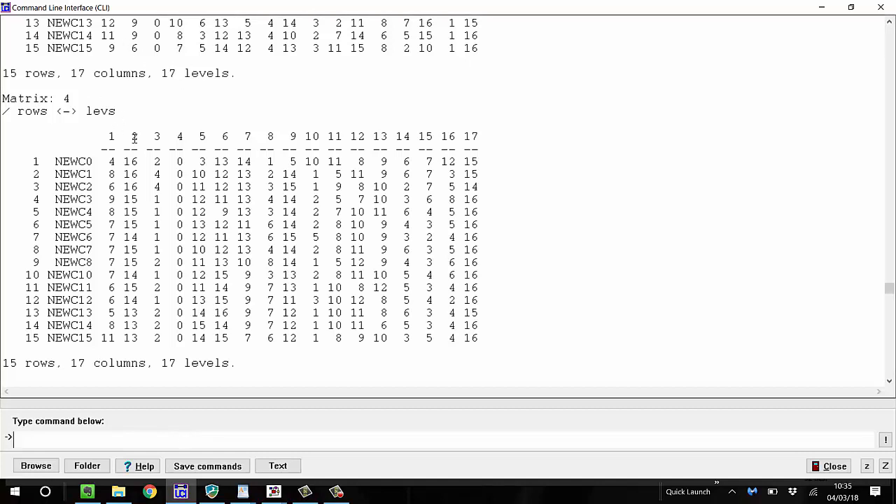
# Compare how the rankings shift from NEWC0 to NEWC15 in the row-level transposed matrices 3 to 6
pyautogui.scroll(3, 123, 186)
pyautogui.scroll(4, 121, 178)
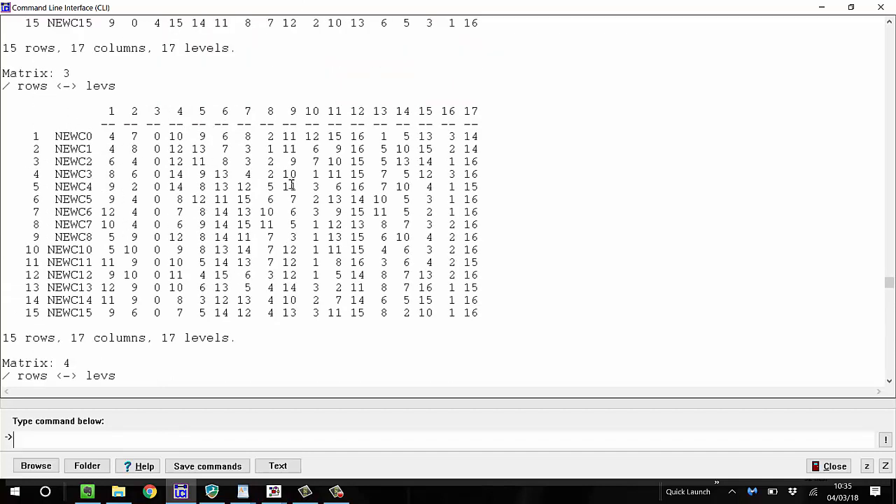
pyautogui.scroll(-13, 288, 181)
pyautogui.scroll(-11, 284, 180)
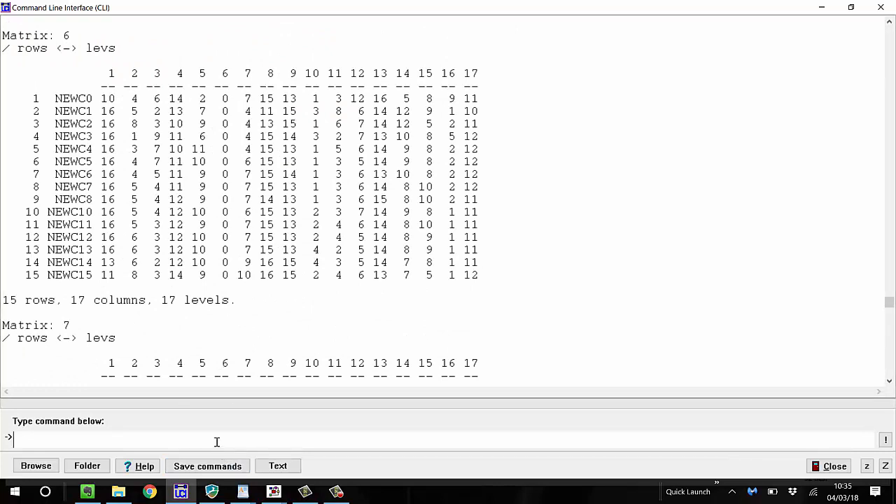
# Dichotomize newc at values greater than or equal to 3 by running dnewc = dichot(newc ge 3)
pyautogui.write('dnewc = dichot')
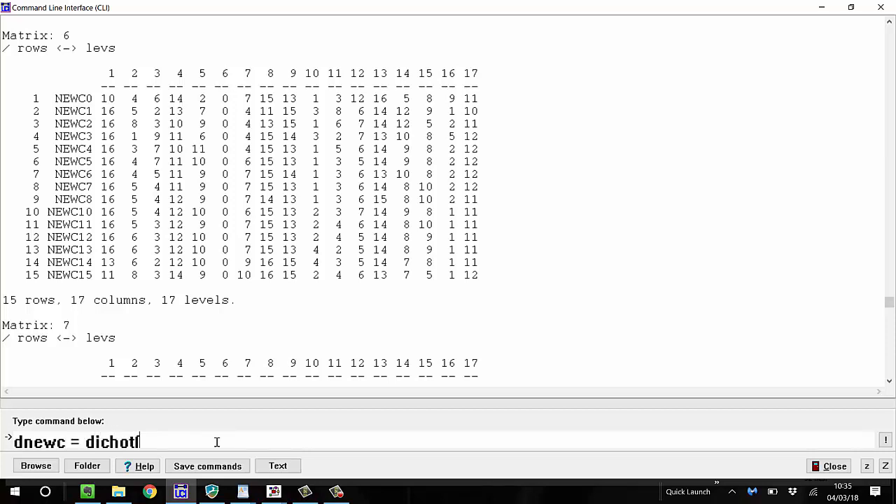
pyautogui.write('(newc le 3)')
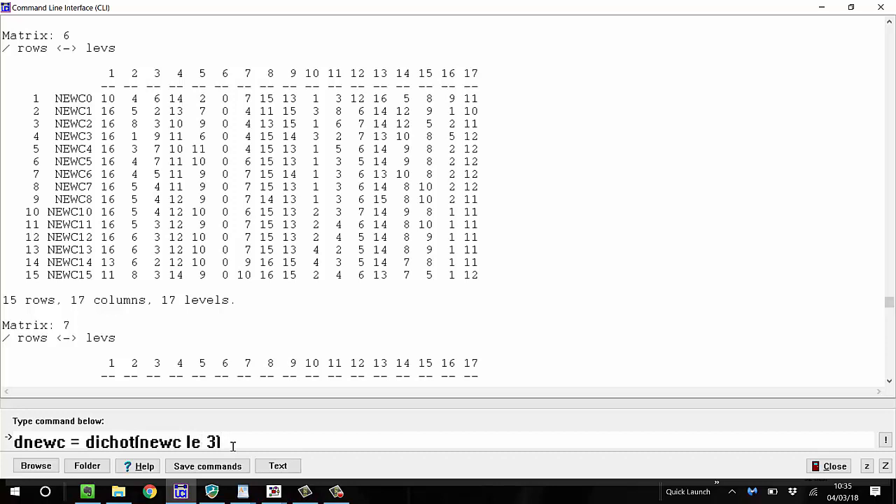
pyautogui.press('BackSpace')
pyautogui.press('BackSpace')
pyautogui.write('ge')
pyautogui.press('Return')
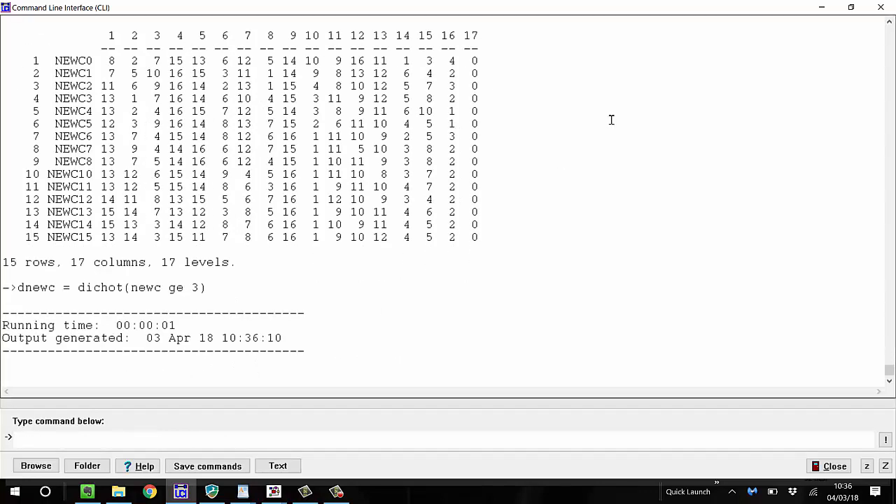
# Close and reopen the command line interface, and display the dichotomized dataset with dsp dnewc
pyautogui.click(880, 7)
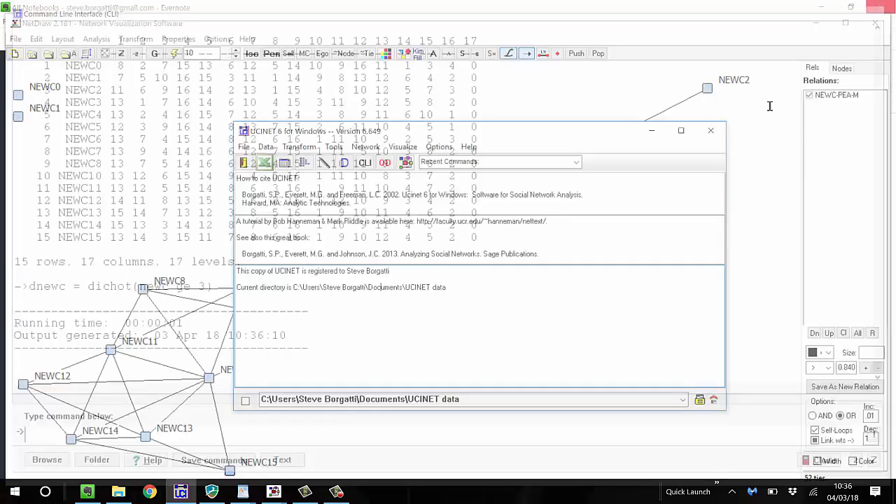
pyautogui.click(366, 162)
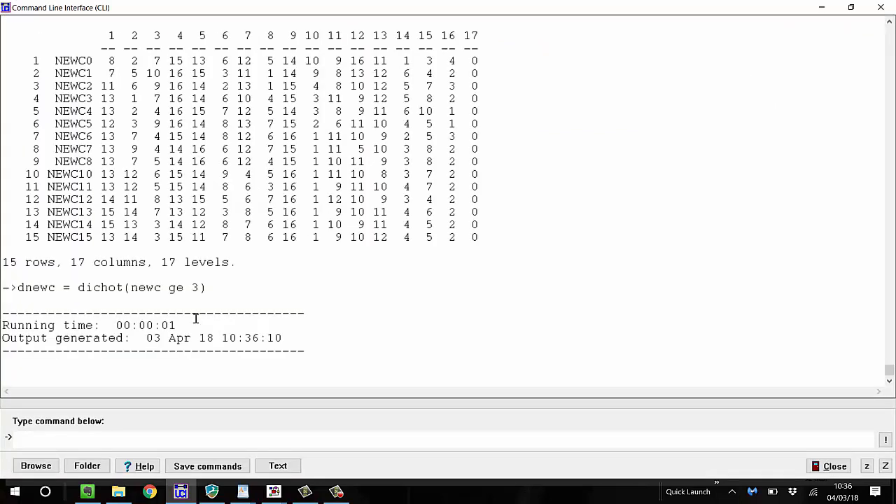
pyautogui.write('dasvv')
pyautogui.press('BackSpace')
pyautogui.press('BackSpace')
pyautogui.press('BackSpace')
pyautogui.press('BackSpace')
pyautogui.press('BackSpace')
pyautogui.write('dsp dnewc')
pyautogui.press('Return')
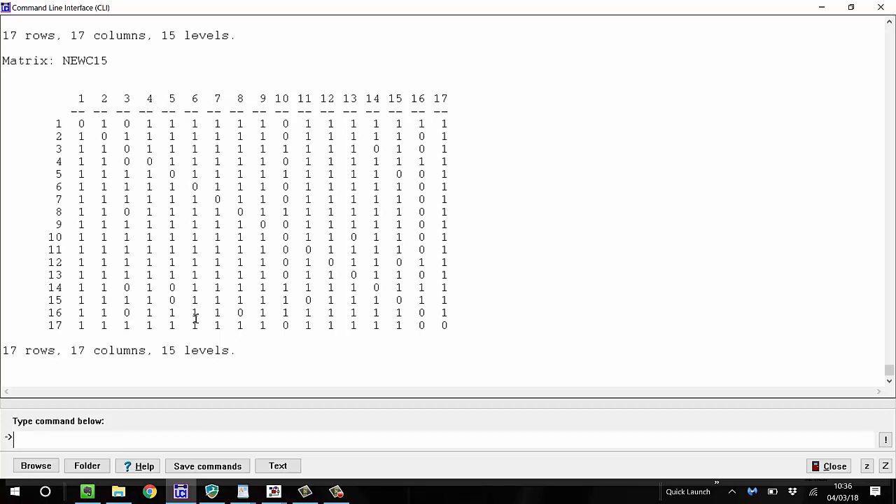
# Reduce the command text size and recreate dnewc from the original rankings by running dnewc = dichot(newfrat le 3)
pyautogui.write('dnewc')
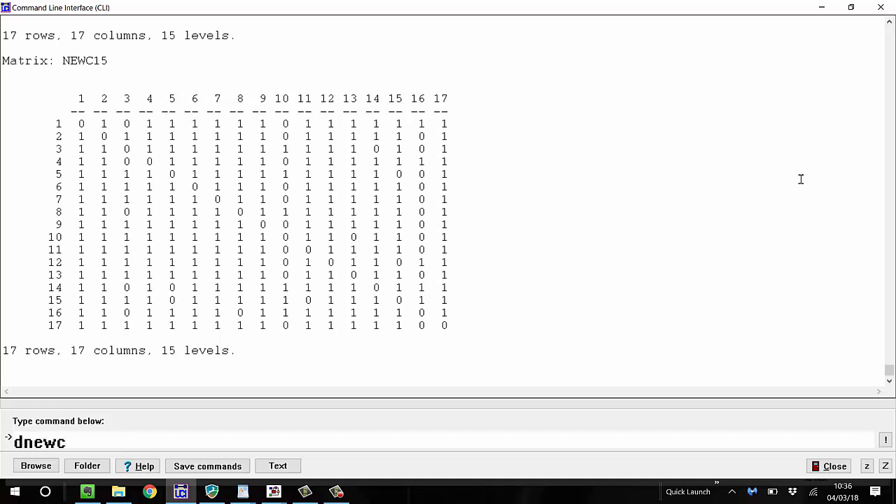
pyautogui.click(867, 468)
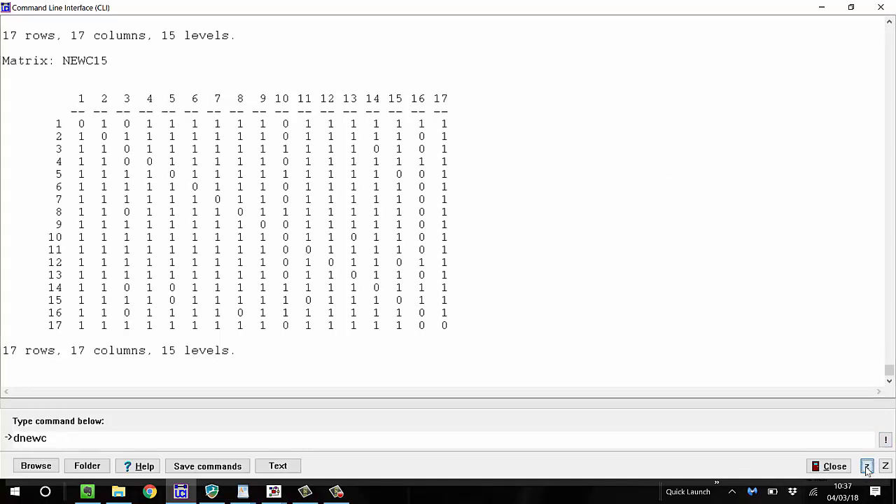
pyautogui.click(68, 438)
pyautogui.write('= dichot')
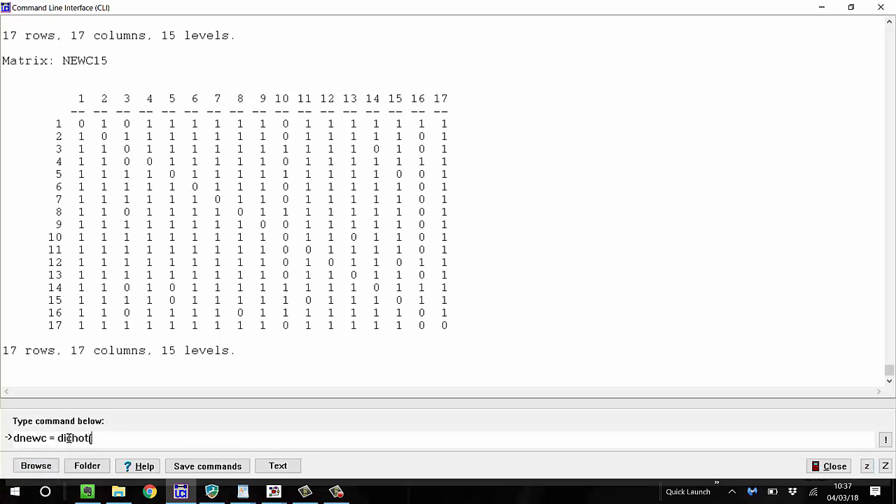
pyautogui.write('(newc')
pyautogui.press('BackSpace')
pyautogui.write('frat le 3)')
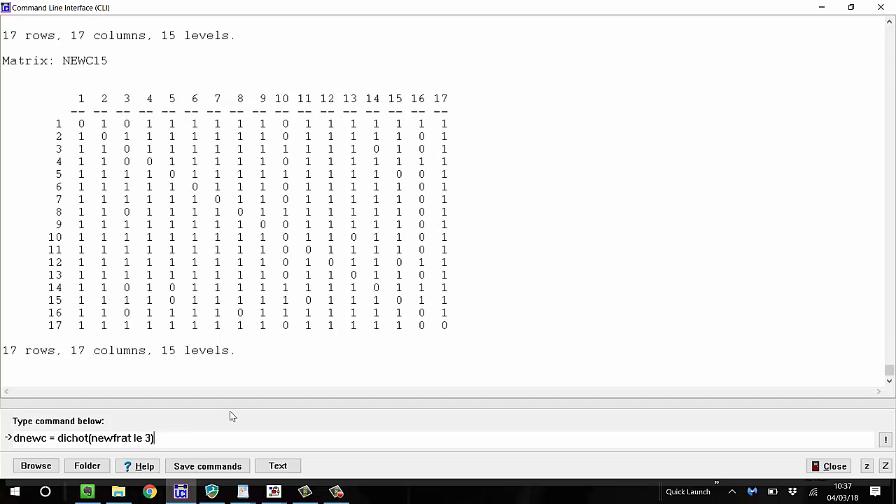
pyautogui.press('Return')
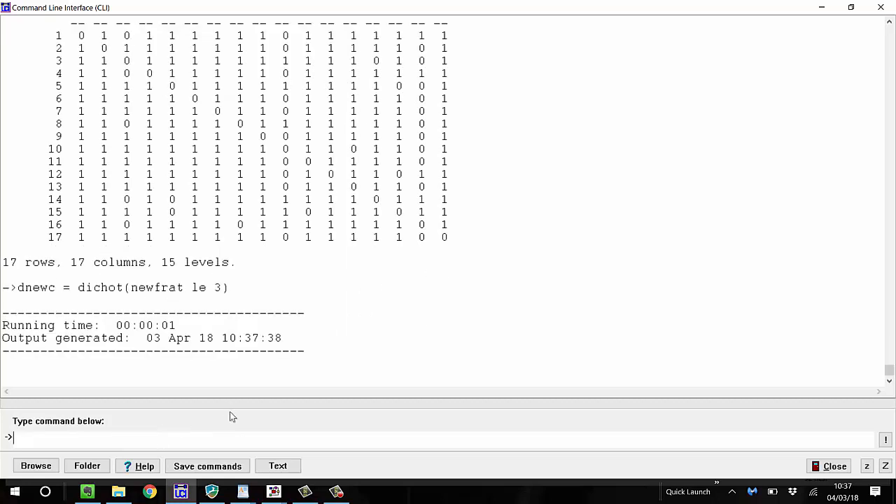
# Display the recreated dataset with dsp dnewc and examine the ties in its NEWC14 and NEWC15 matrices
pyautogui.write('dsp newc')
pyautogui.press('BackSpace')
pyautogui.press('BackSpace')
pyautogui.press('BackSpace')
pyautogui.press('BackSpace')
pyautogui.write('dnewc')
pyautogui.press('Return')
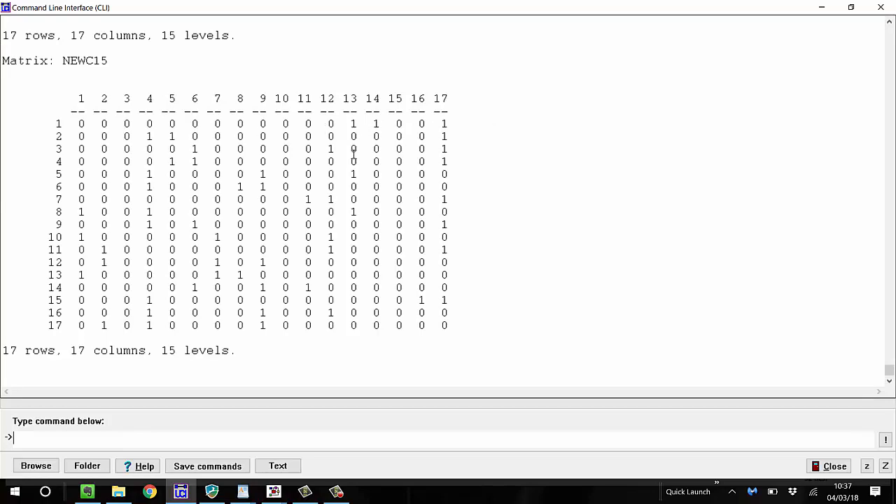
pyautogui.scroll(5, 189, 336)
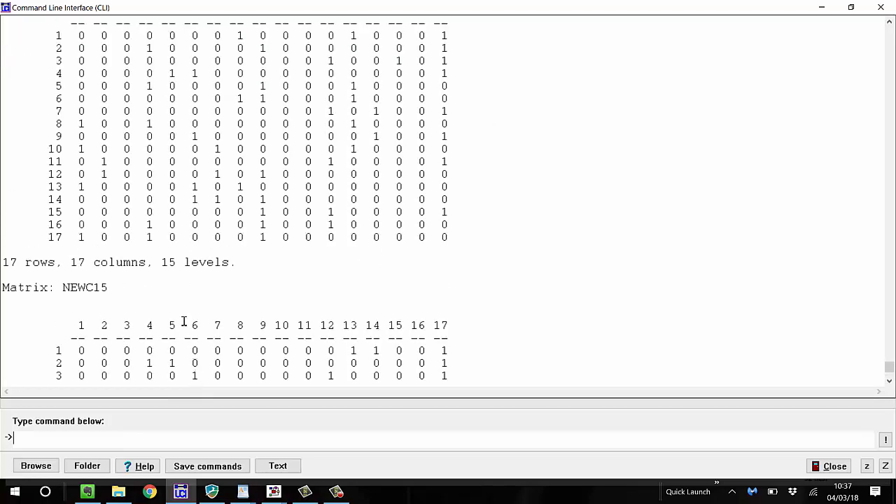
pyautogui.scroll(-4, 182, 316)
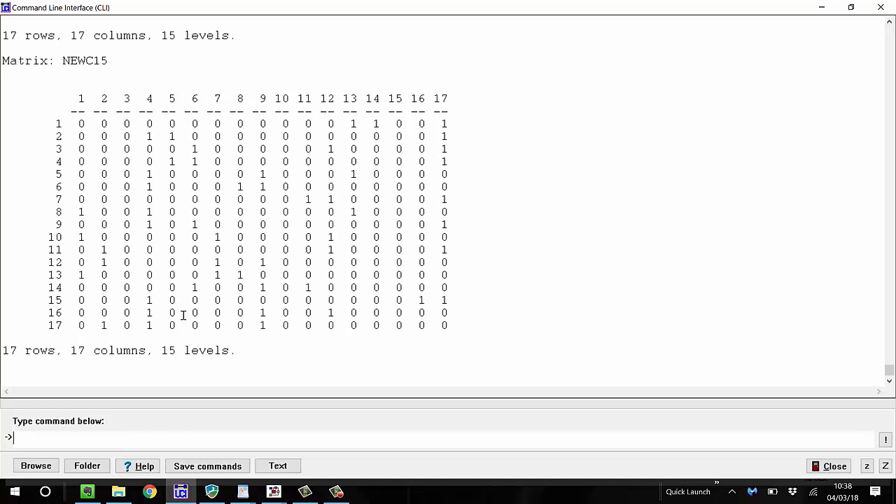
# Compute dnewc's column totals for every time point by running xx = total(dnewc col lev ), and display the sums
pyautogui.write('xx = total(dnewc')
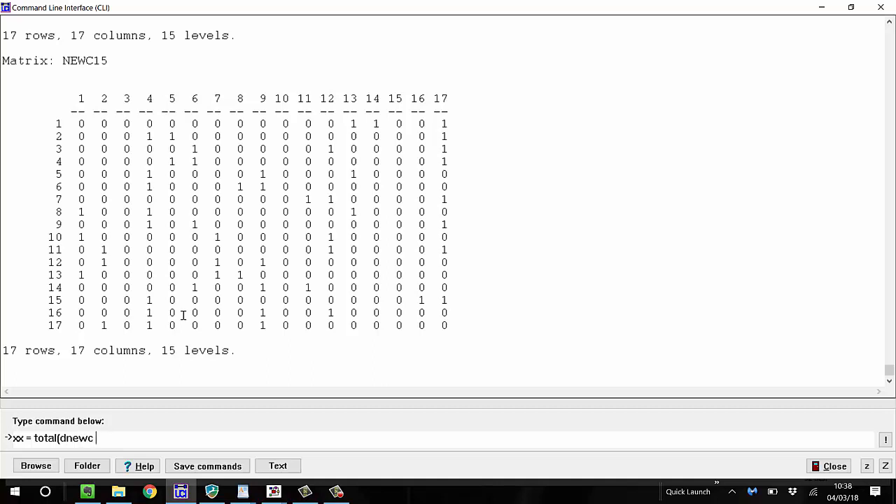
pyautogui.write(' col lev )')
pyautogui.press('Return')
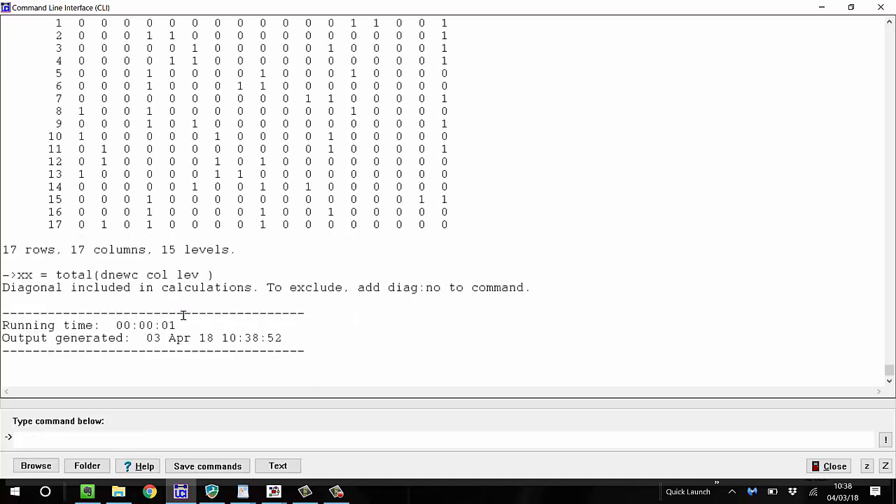
pyautogui.write('dsp xx')
pyautogui.press('Return')
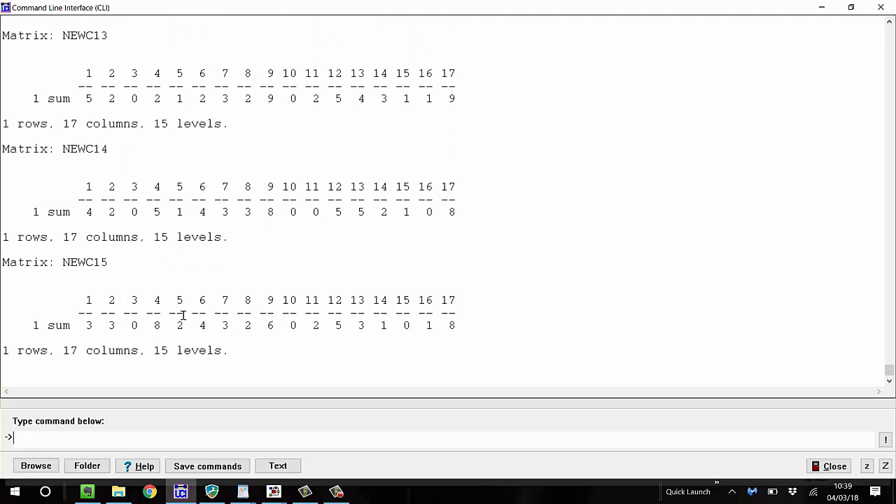
# Try to swap rows and levels of the column totals by running xx = transp(*total(dnewc col lev ) row lev)
pyautogui.write('xx = total(dnewc col lev')
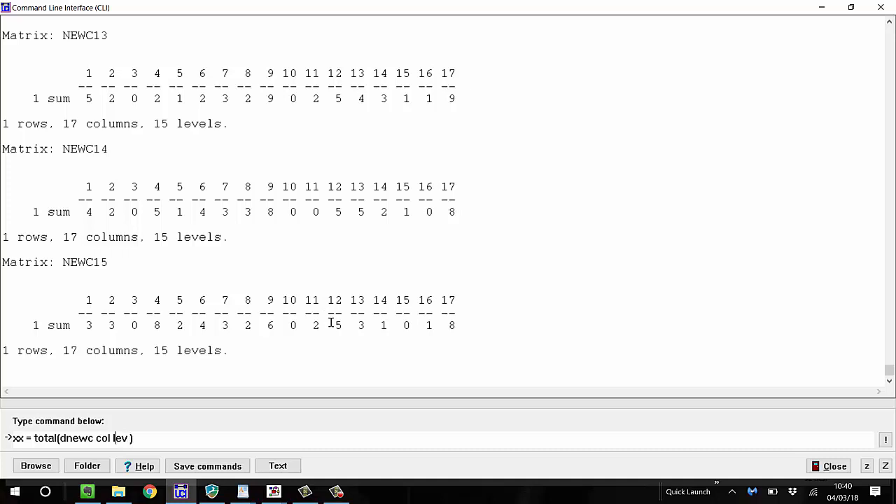
pyautogui.write('transp')
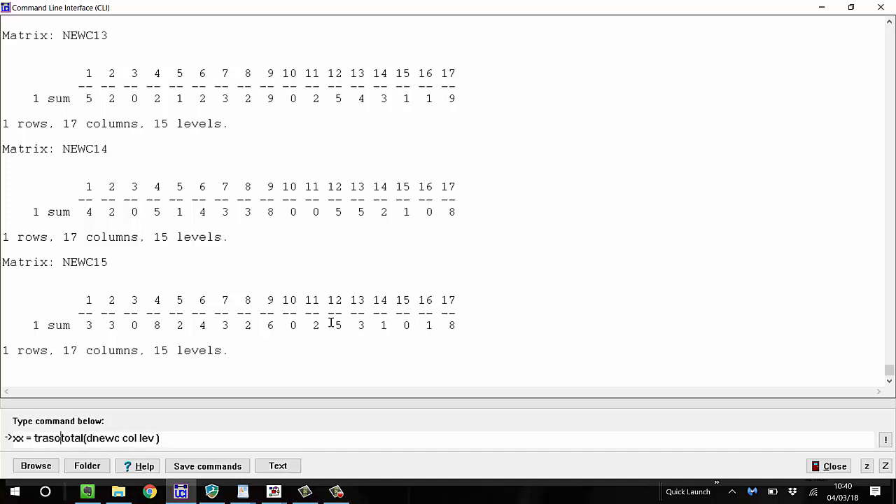
pyautogui.write('(*')
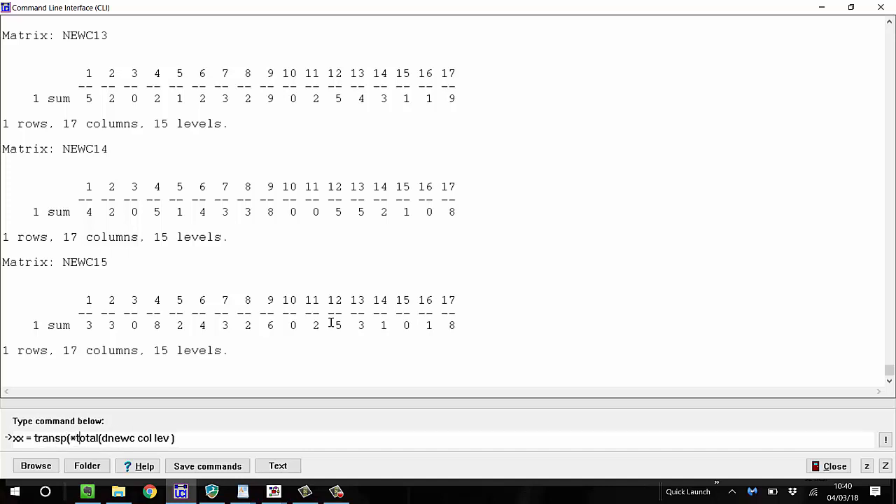
pyautogui.press('Right')
pyautogui.press('Right')
pyautogui.press('Right')
pyautogui.write('row lev)')
pyautogui.press('Return')
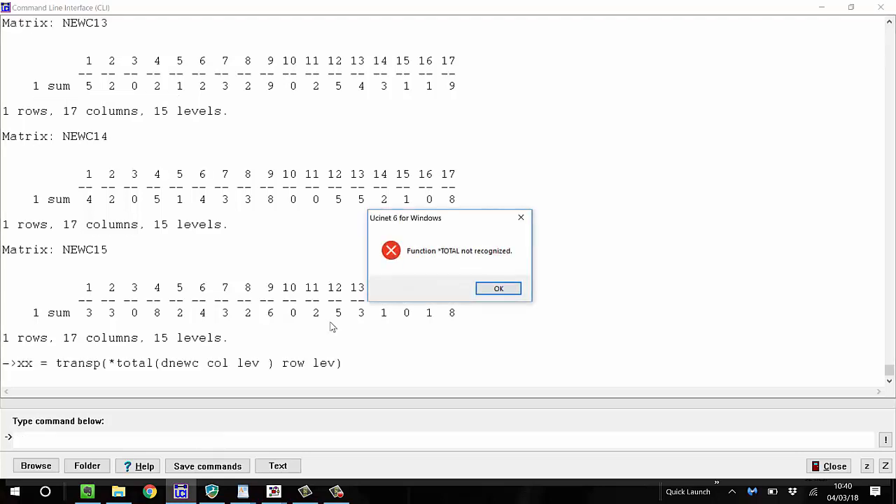
pyautogui.press('Return')
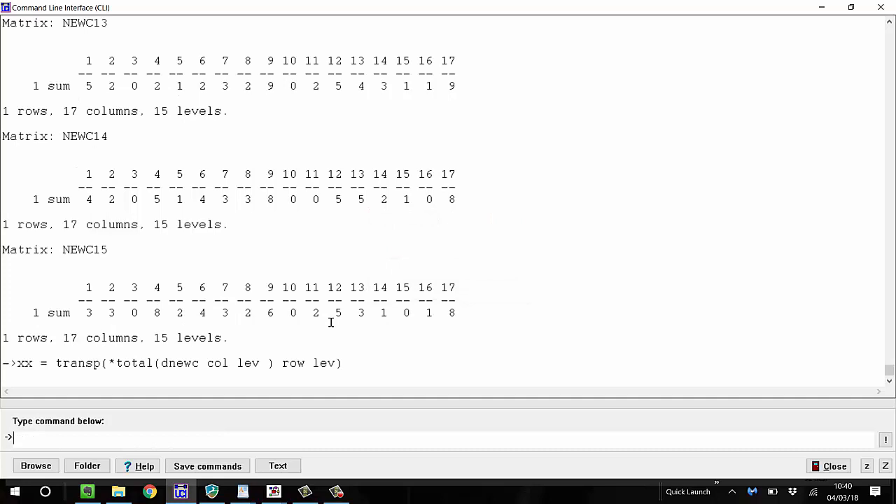
# Correct the command to xx = transp(total(dnewc col lev ) row lev), run it and display the result with dsp xx
pyautogui.press('Up')
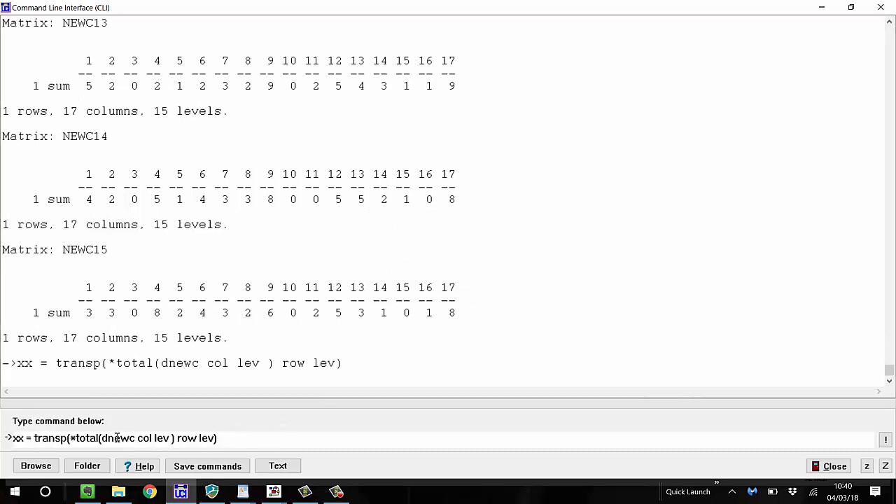
pyautogui.click(74, 437)
pyautogui.write('\\')
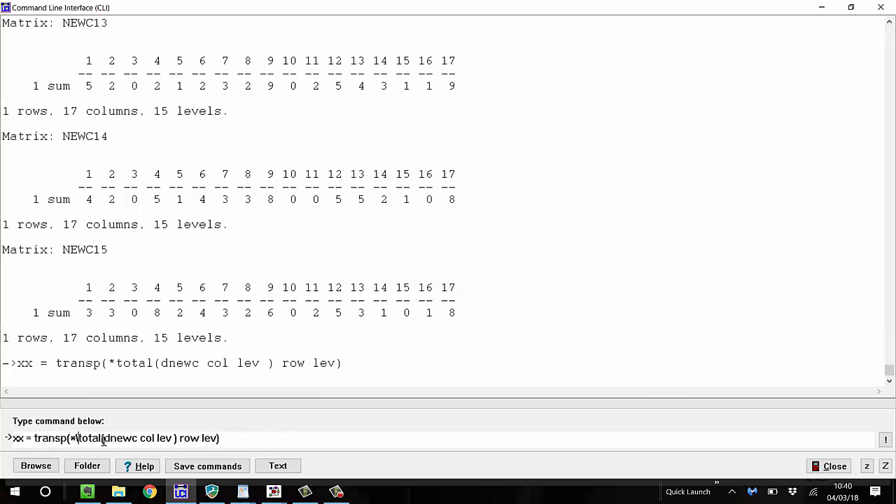
pyautogui.press('BackSpace')
pyautogui.press('Return')
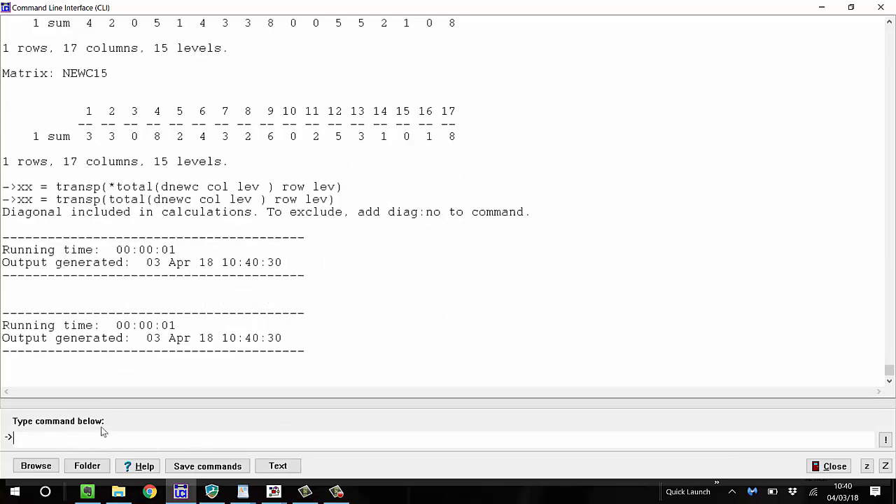
pyautogui.write('dsp xx')
pyautogui.press('Return')
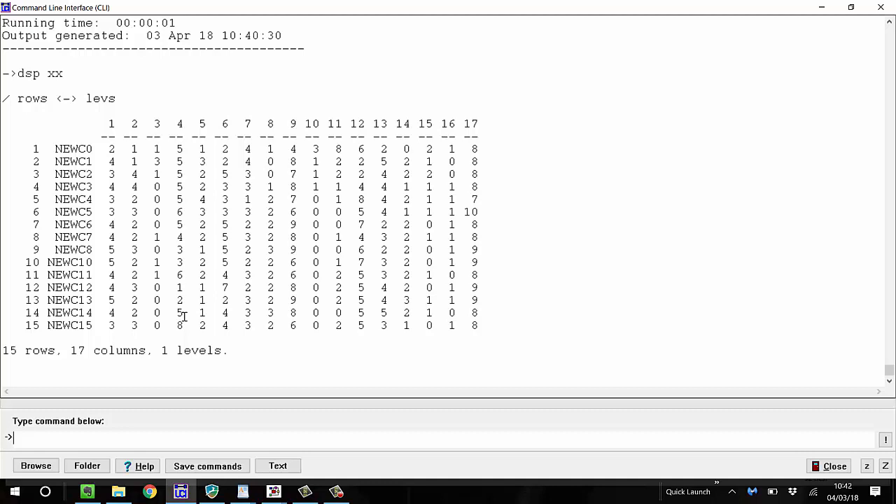
# Redisplay dnewc with dsp dnewc and look through its matrices from NEWC15 back to NEWC3 and forward again
pyautogui.write('dsp dnewc')
pyautogui.press('Return')
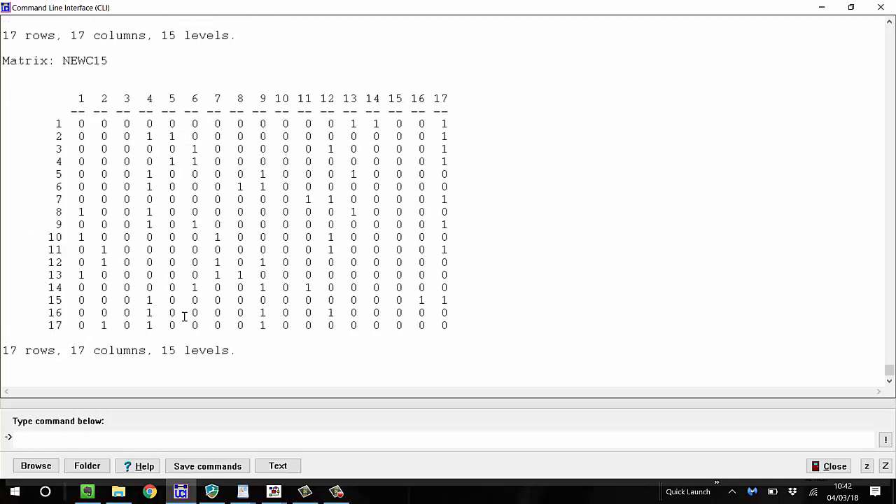
pyautogui.scroll(20, 190, 182)
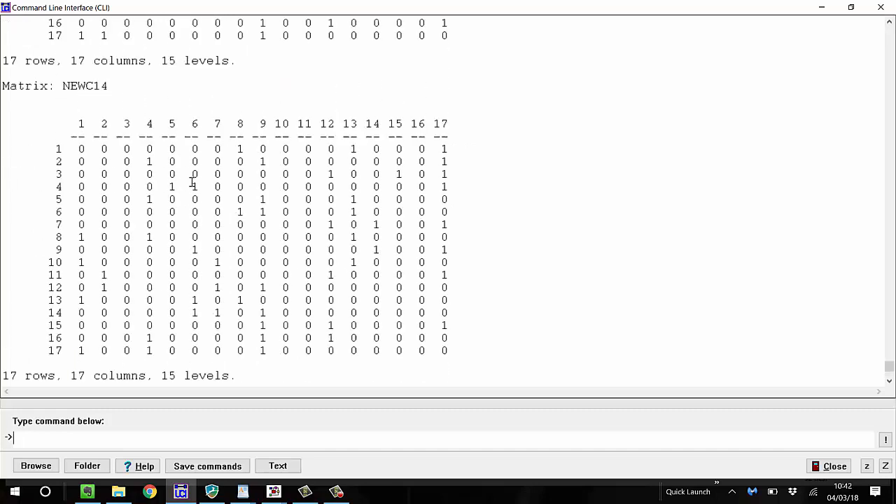
pyautogui.scroll(20, 191, 178)
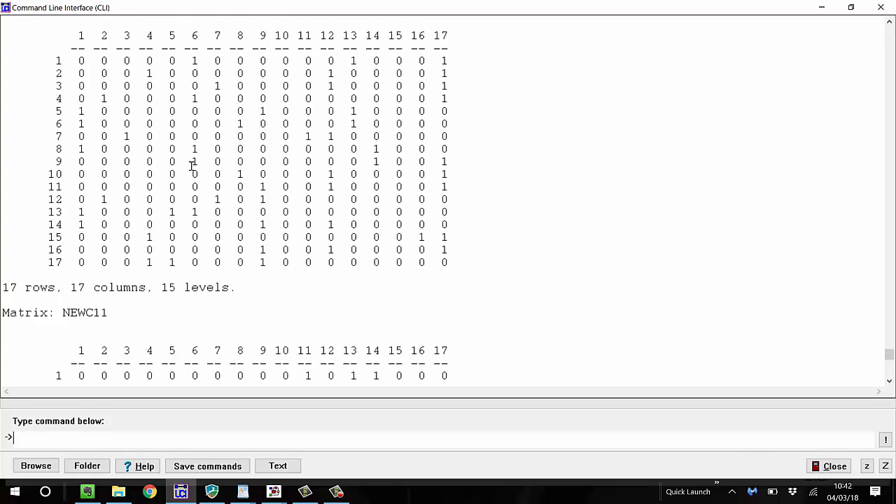
pyautogui.scroll(20, 191, 162)
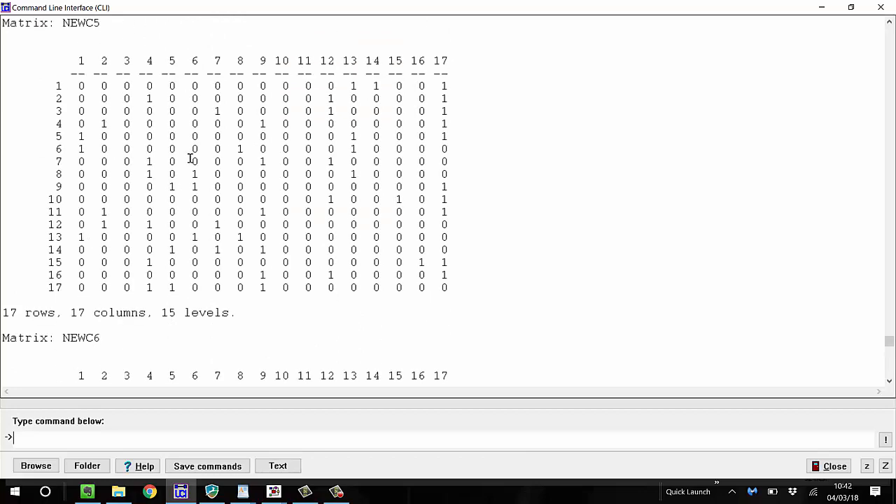
pyautogui.scroll(18, 190, 159)
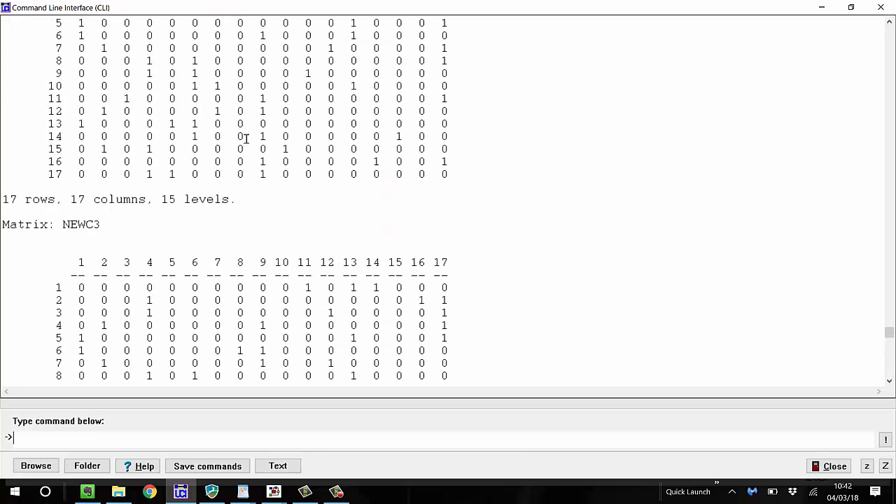
pyautogui.scroll(-19, 255, 165)
pyautogui.scroll(-20, 257, 170)
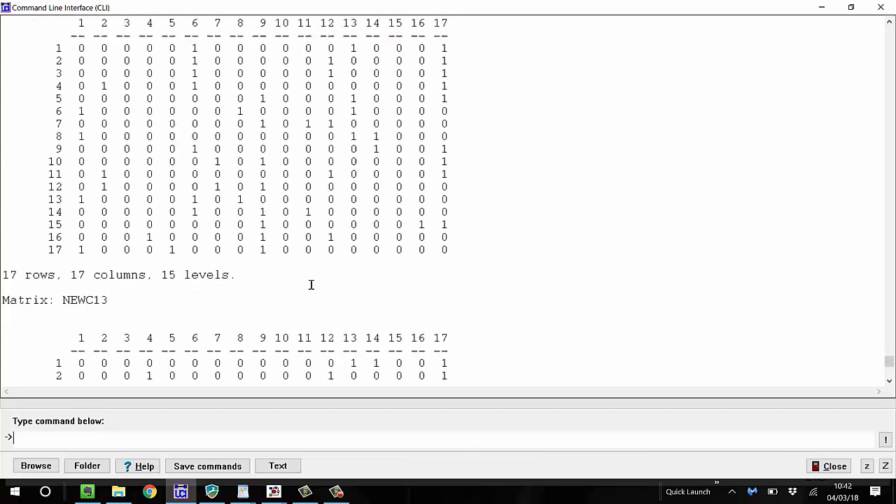
pyautogui.scroll(-7, 312, 284)
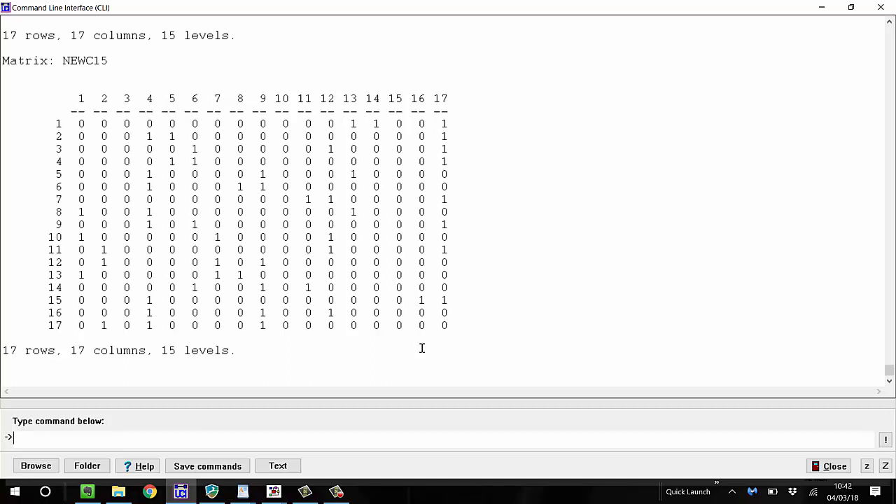
# Compute dnewc's column totals across all time points by running mysumm = total(dnewc col), and display them with dsp mysumm
pyautogui.write('mysumm = total(')
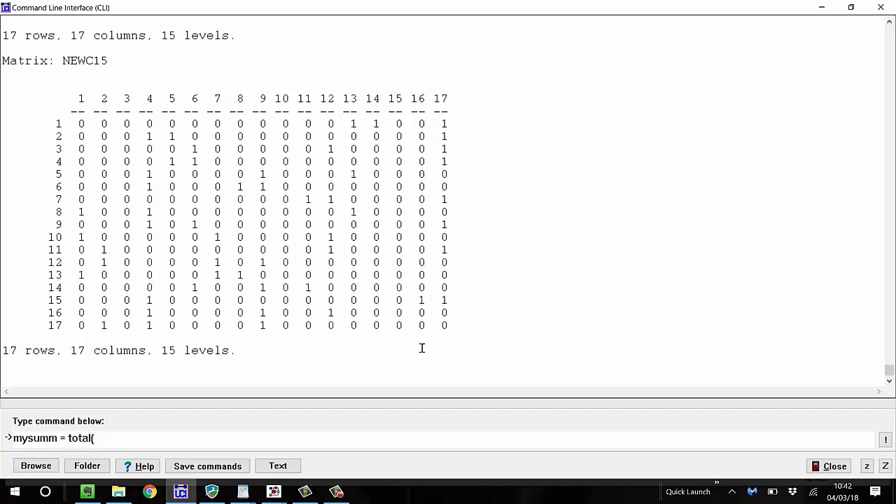
pyautogui.write('dnewc col)')
pyautogui.press('Return')
pyautogui.write('dsp mysumm')
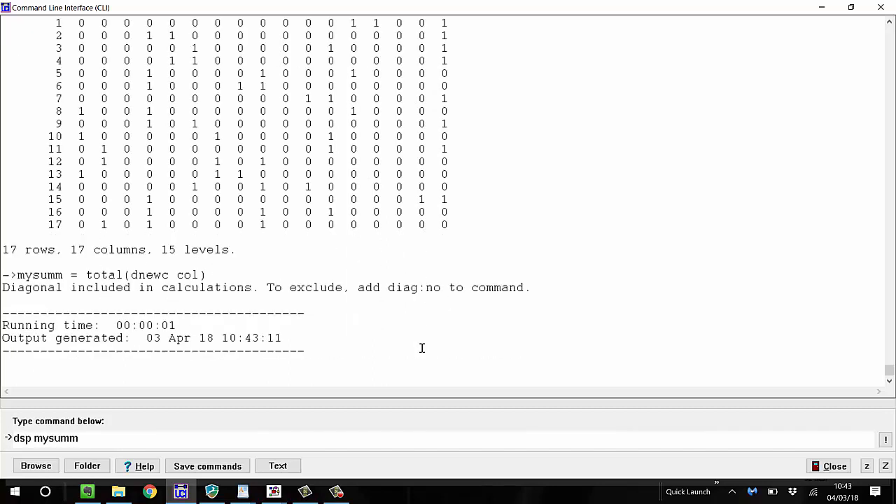
pyautogui.press('Return')
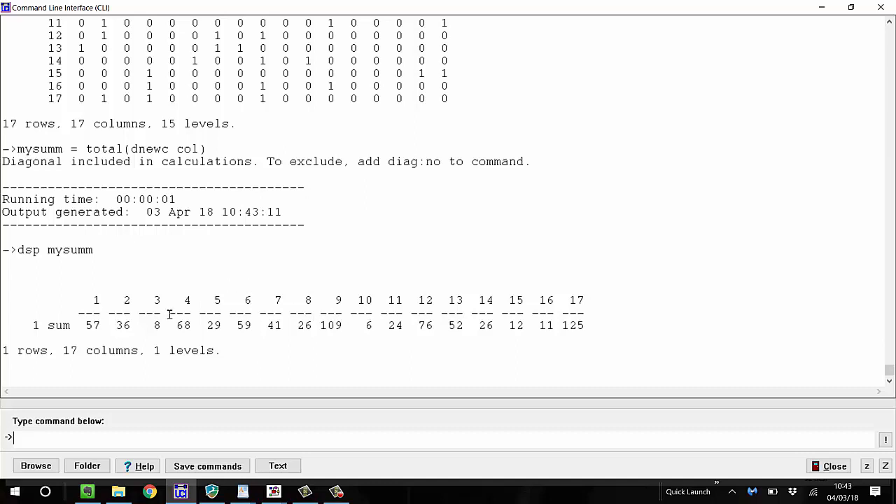
# Recompute the column totals separately for each time point by running mysumm = total(dnewc col lev), and display mysumm
pyautogui.press('Up')
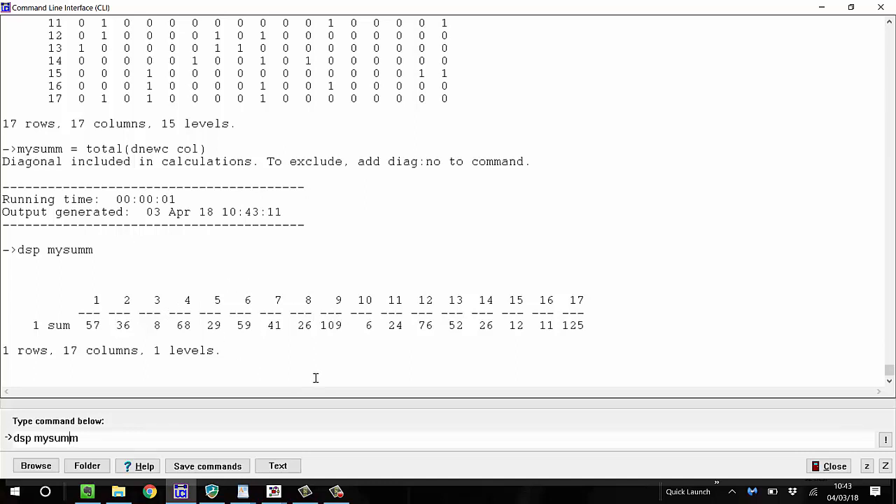
pyautogui.press('Up')
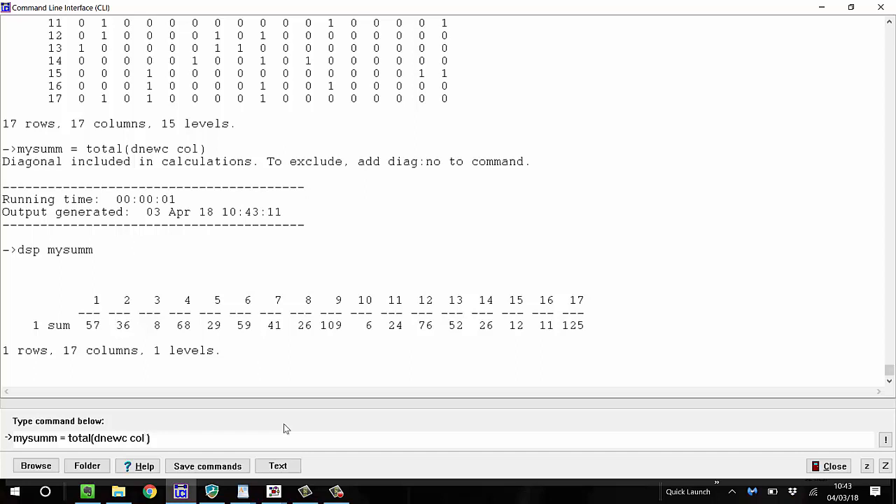
pyautogui.write('lev')
pyautogui.press('Return')
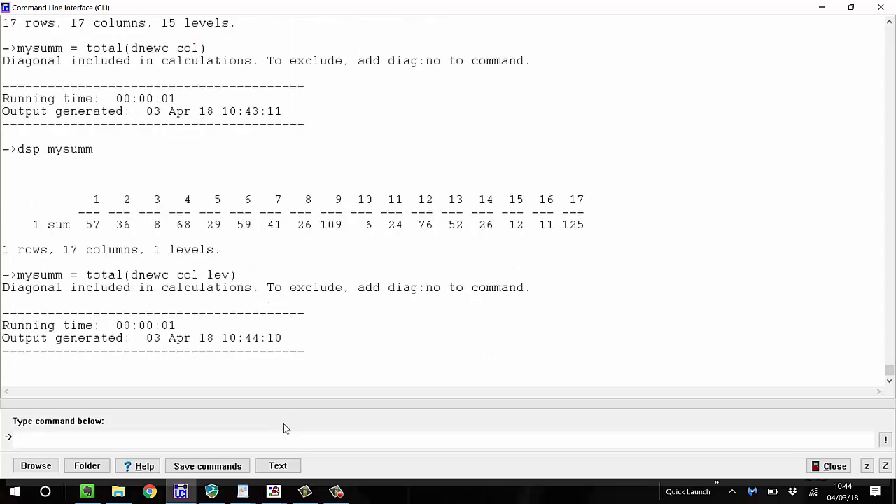
pyautogui.write('dsp mysumm')
pyautogui.press('Return')
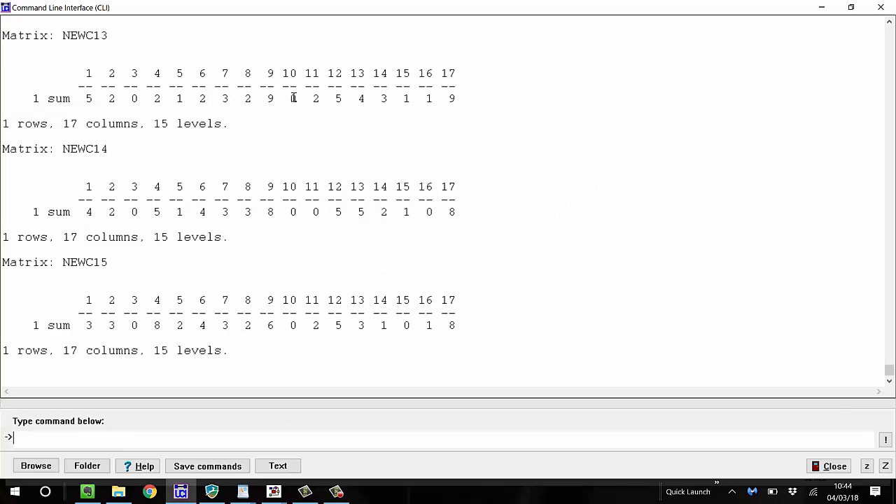
# Look through the displayed column sums for each time point, from NEWC15 back to NEWC0
pyautogui.scroll(2, 382, 93)
pyautogui.scroll(1, 383, 94)
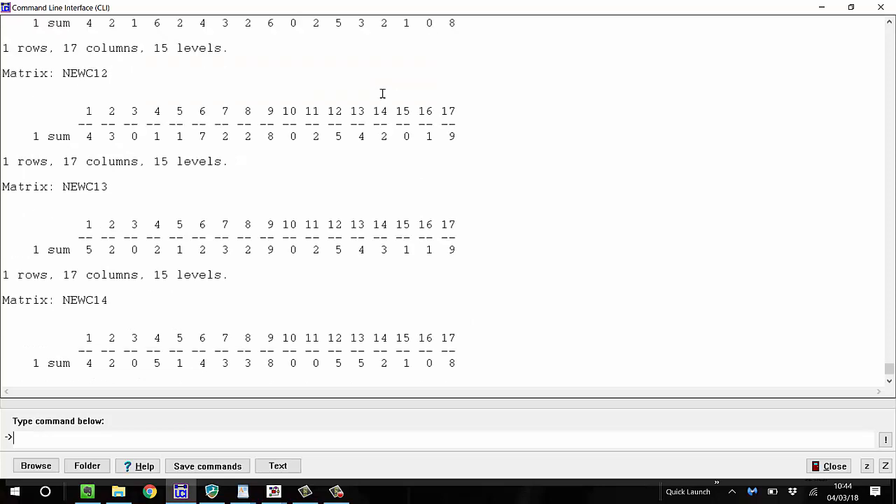
pyautogui.scroll(9, 383, 93)
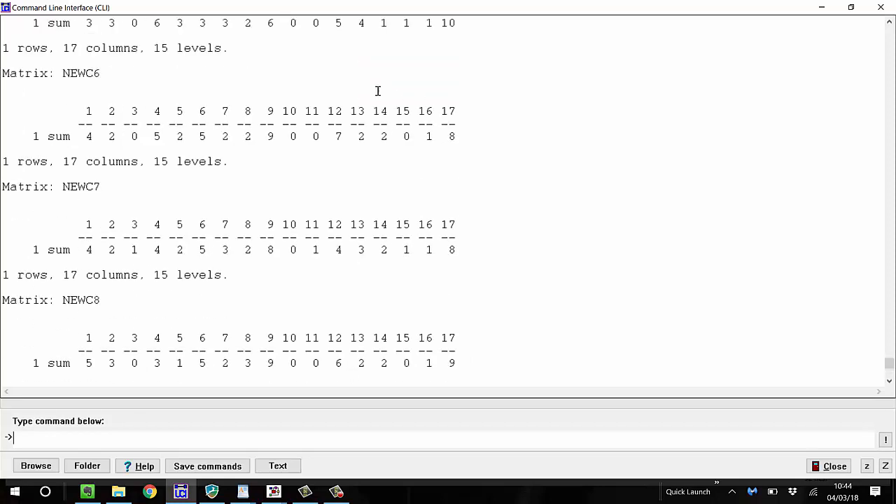
pyautogui.scroll(2, 378, 91)
pyautogui.scroll(4, 378, 157)
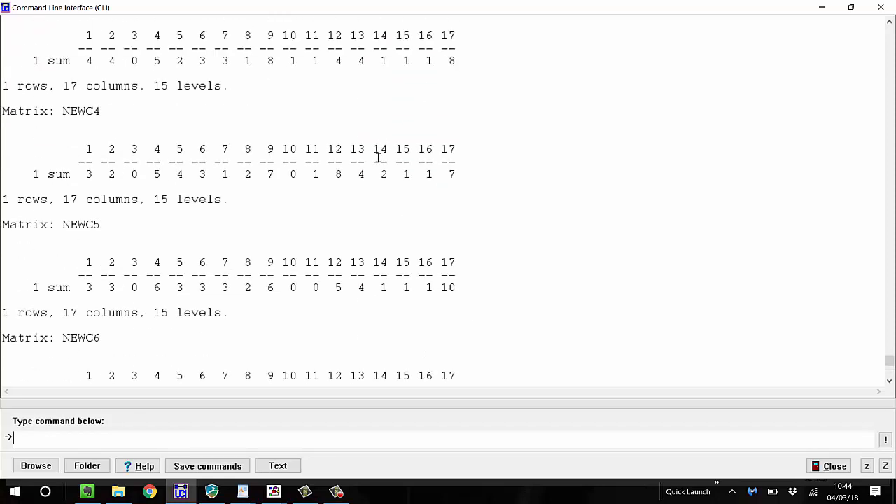
pyautogui.scroll(5, 379, 158)
pyautogui.scroll(6, 378, 158)
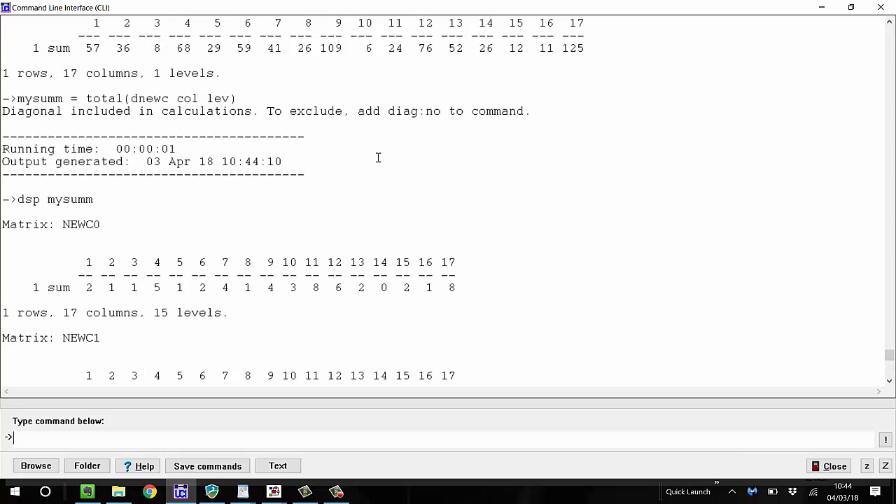
pyautogui.scroll(-4, 379, 157)
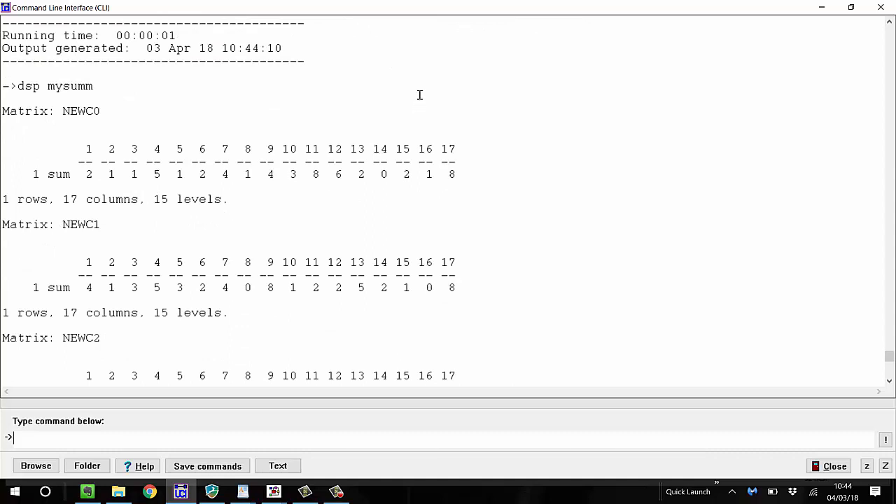
# Write the note 1 row, 17 cols and 15 levels on the command line without running it, and clear it
pyautogui.write('1 row, 17 cols and 17')
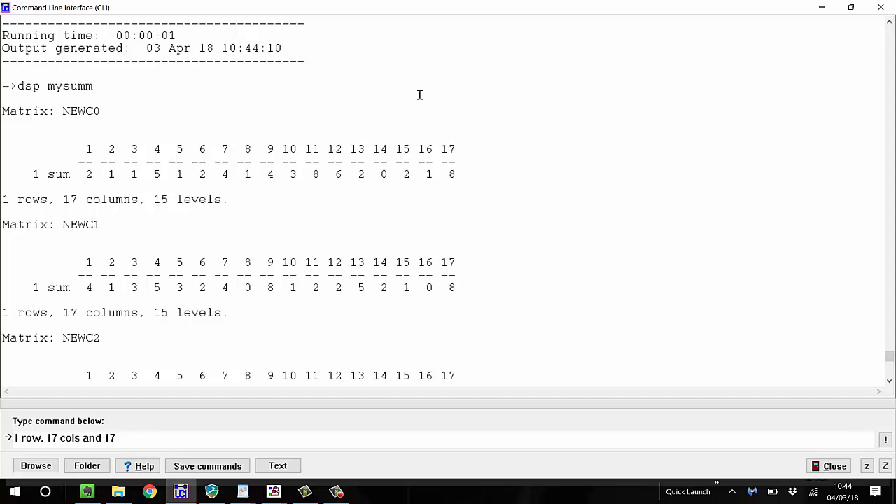
pyautogui.press('BackSpace')
pyautogui.write('6 levels')
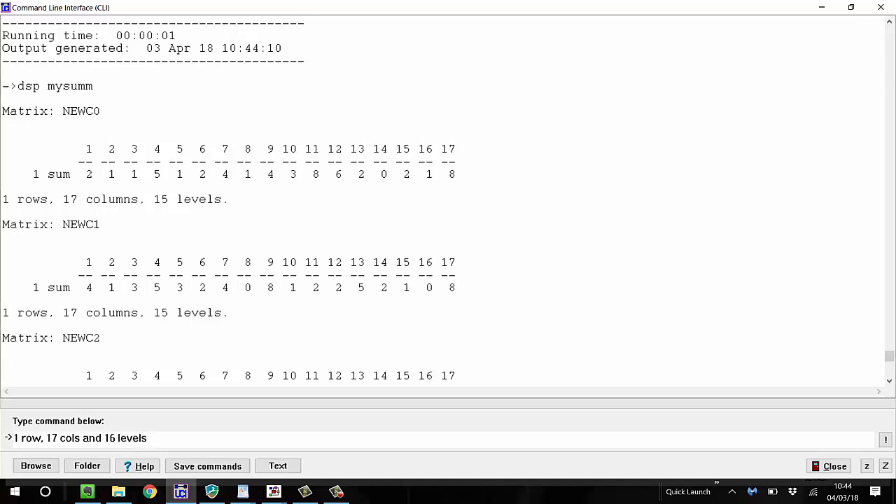
pyautogui.click(891, 371)
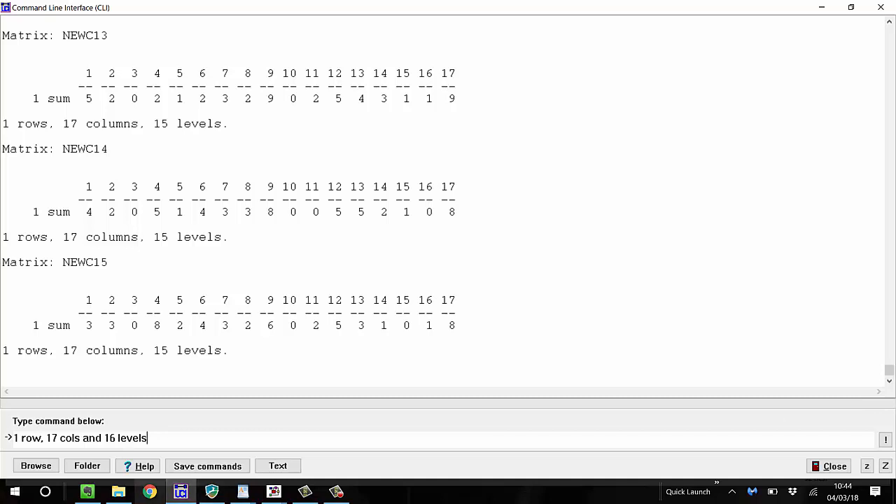
pyautogui.press('BackSpace')
pyautogui.press('BackSpace')
pyautogui.press('BackSpace')
pyautogui.press('BackSpace')
pyautogui.press('BackSpace')
pyautogui.press('BackSpace')
pyautogui.press('BackSpace')
pyautogui.press('BackSpace')
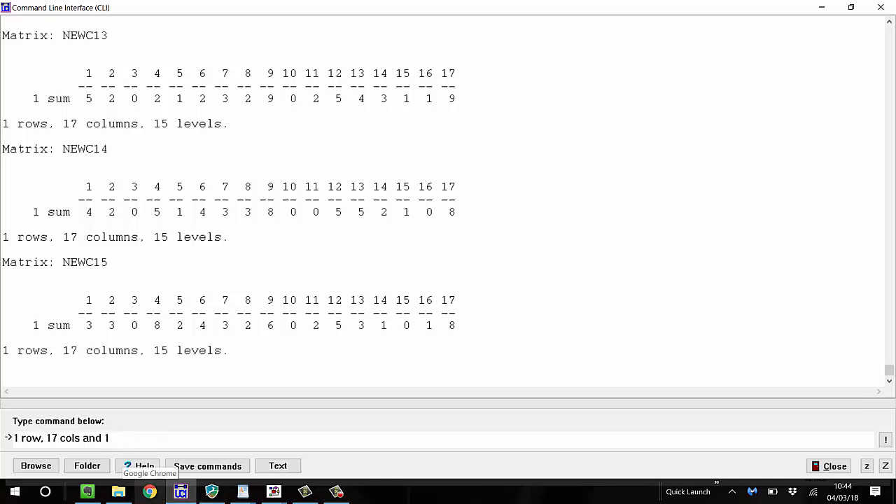
pyautogui.write('5 levels')
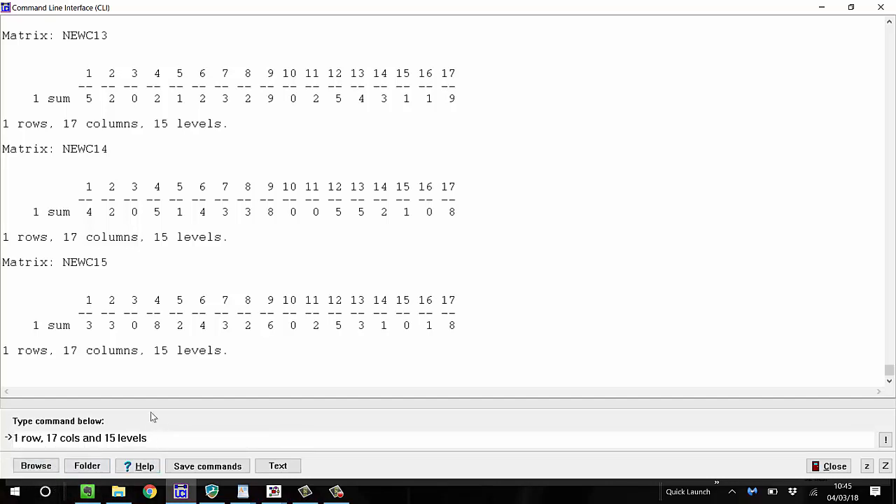
pyautogui.moveTo(161, 438); pyautogui.dragTo(8, 438)
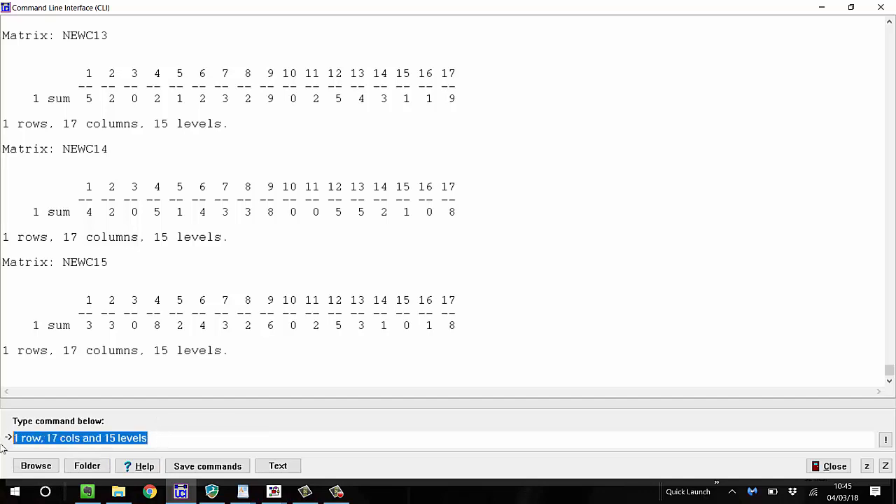
pyautogui.write('ds')
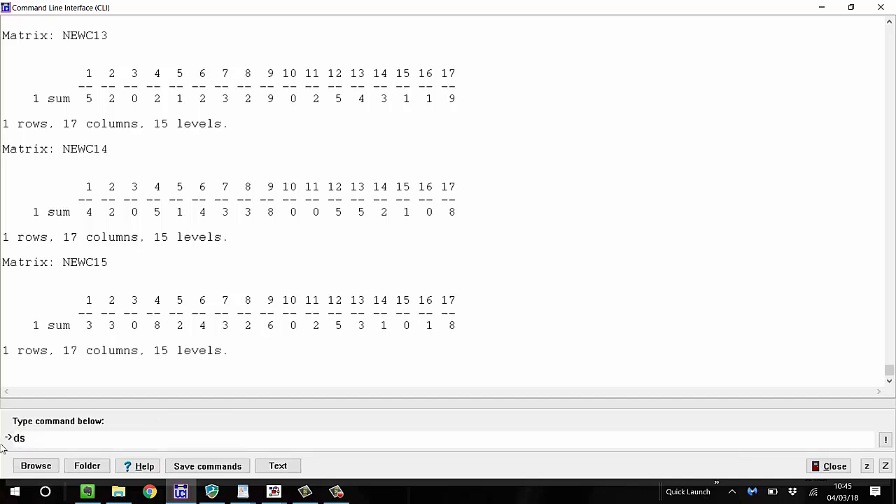
pyautogui.press('BackSpace')
pyautogui.press('BackSpace')
# Swap rows and levels of the column totals by running pop = transp(mysumm row lev), and display the matrix with dsp pop
pyautogui.write('pop = transp(summm')
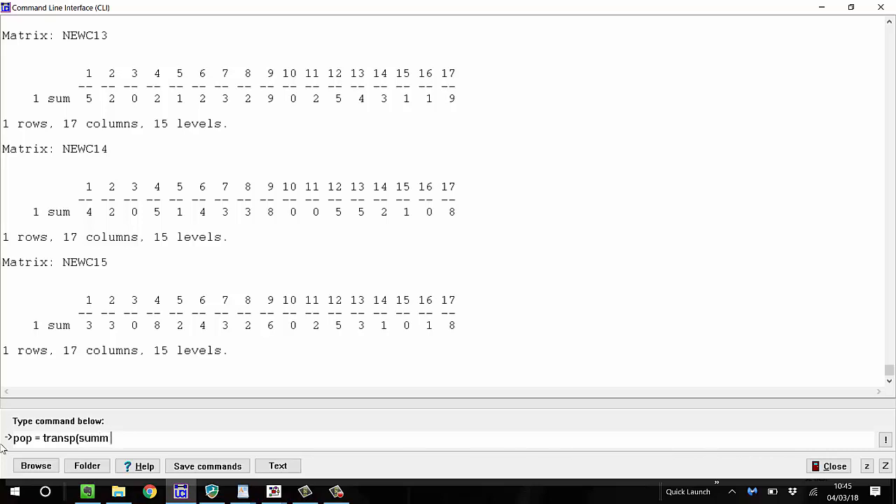
pyautogui.write('row lev)')
pyautogui.press('Left')
pyautogui.press('Left')
pyautogui.press('Left')
pyautogui.press('Left')
pyautogui.press('Left')
pyautogui.press('Left')
pyautogui.press('Left')
pyautogui.press('Left')
pyautogui.press('Left')
pyautogui.press('Left')
pyautogui.press('Left')
pyautogui.press('Left')
pyautogui.press('Left')
pyautogui.write('my')
pyautogui.click(195, 438)
pyautogui.press('Return')
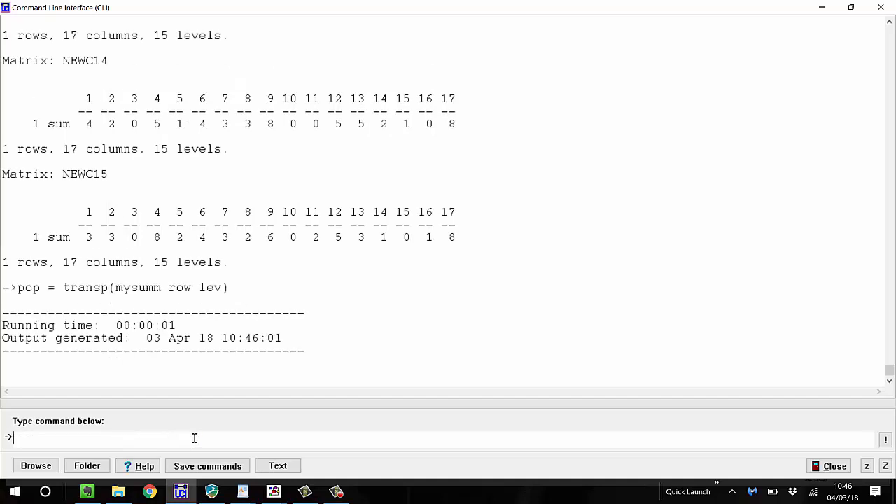
pyautogui.write('dsp pop')
pyautogui.press('Return')
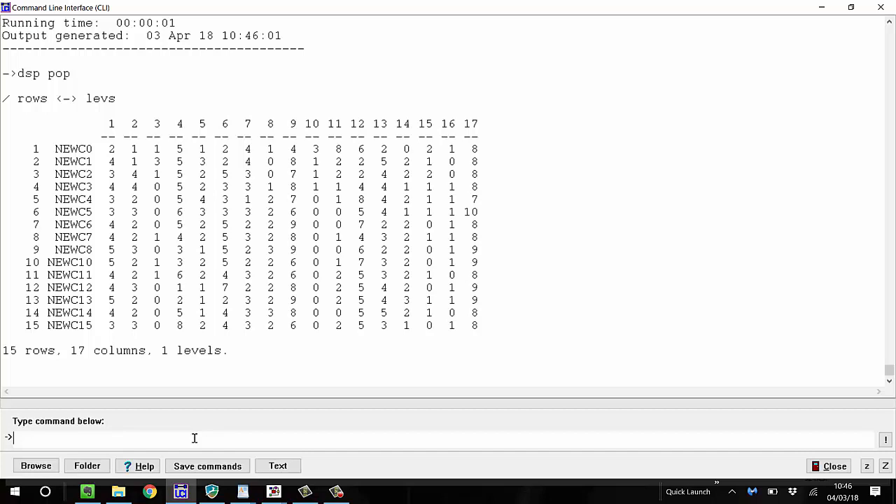
# Display the grand total of all values in newc by running dsp total(newc)
pyautogui.write('dsp total(newc')
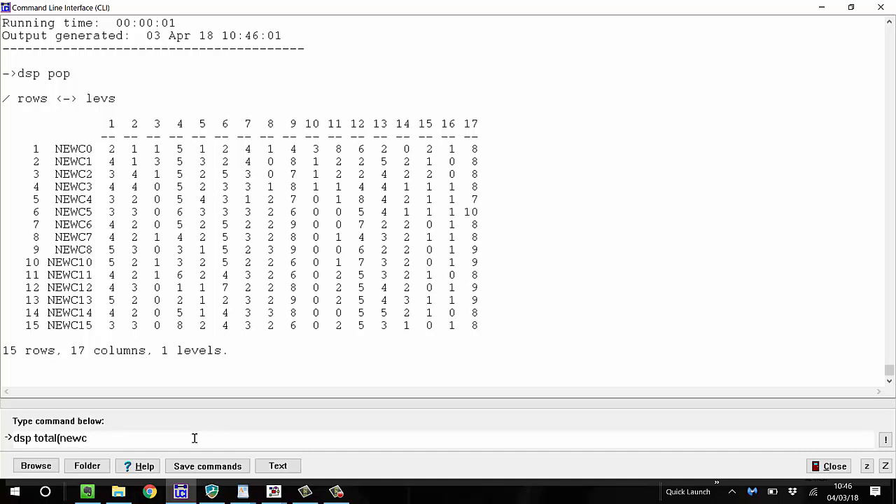
pyautogui.write(')')
pyautogui.press('Return')
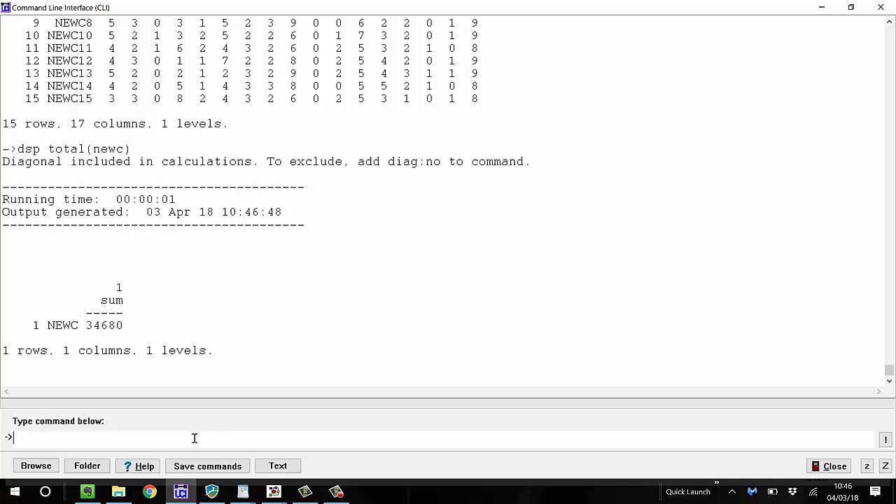
# Display newc's row totals by running dsp total(newc row), and examine the sums for all 17 rows
pyautogui.write('dsp total(newc ')
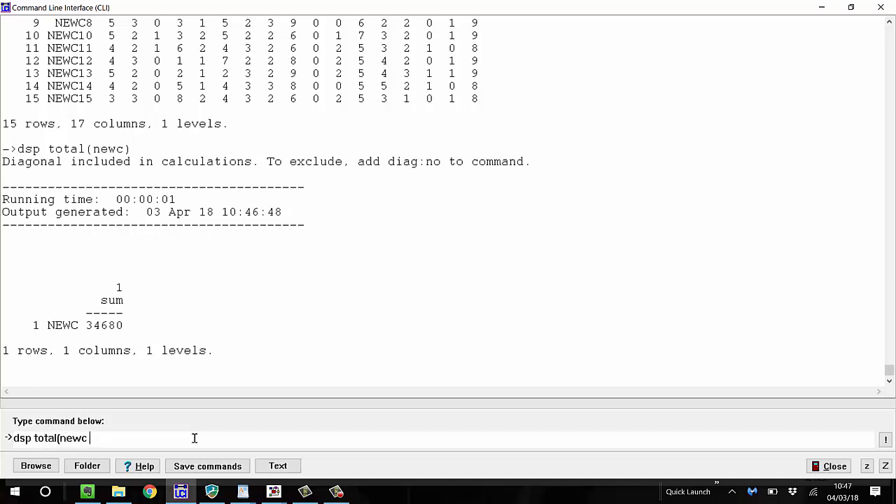
pyautogui.write('row)')
pyautogui.press('Return')
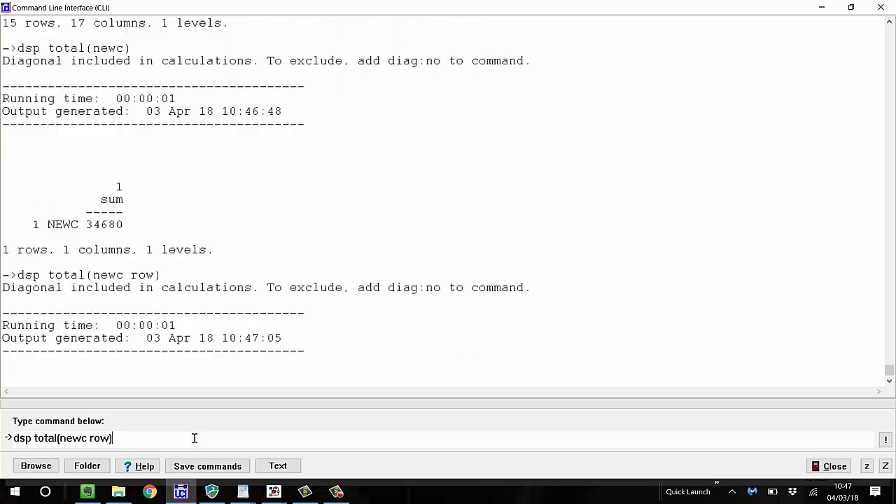
pyautogui.scroll(7, 128, 189)
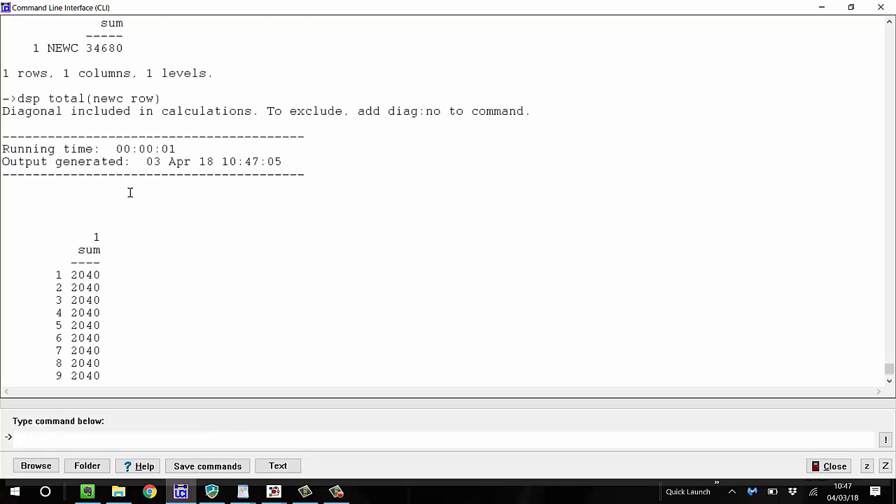
pyautogui.scroll(-6, 131, 180)
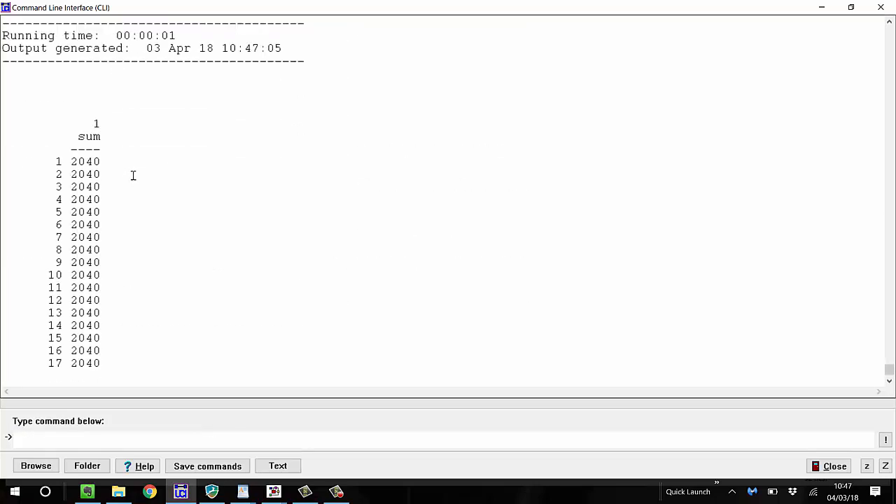
pyautogui.scroll(-1, 115, 198)
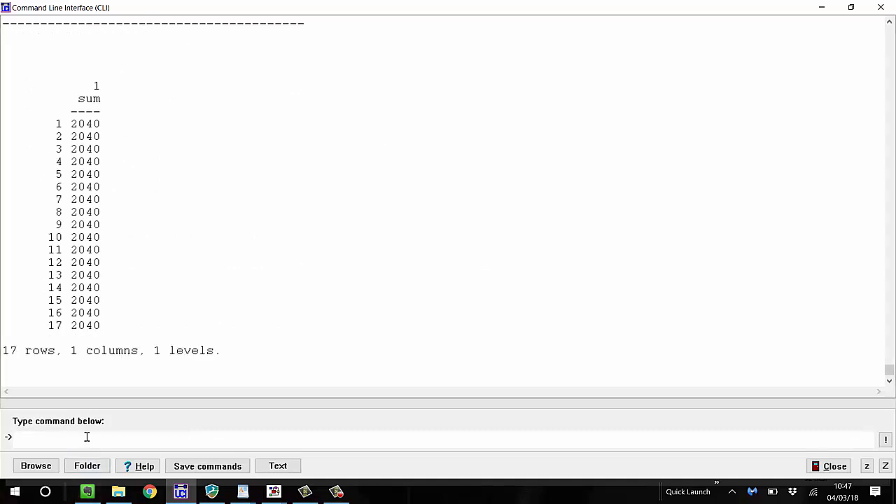
# Display newc's total for each time point by running dsp total(newc level), and look back through the sums
pyautogui.write('dsp total(newc')
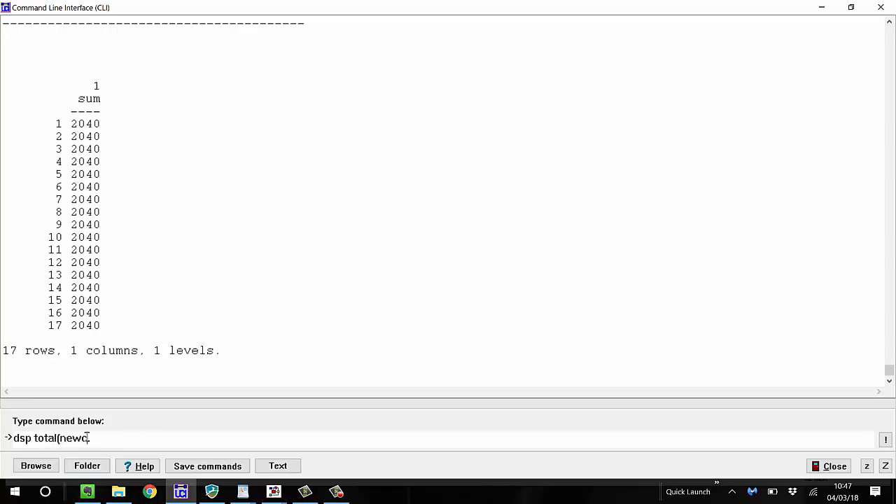
pyautogui.write('level)')
pyautogui.press('Return')
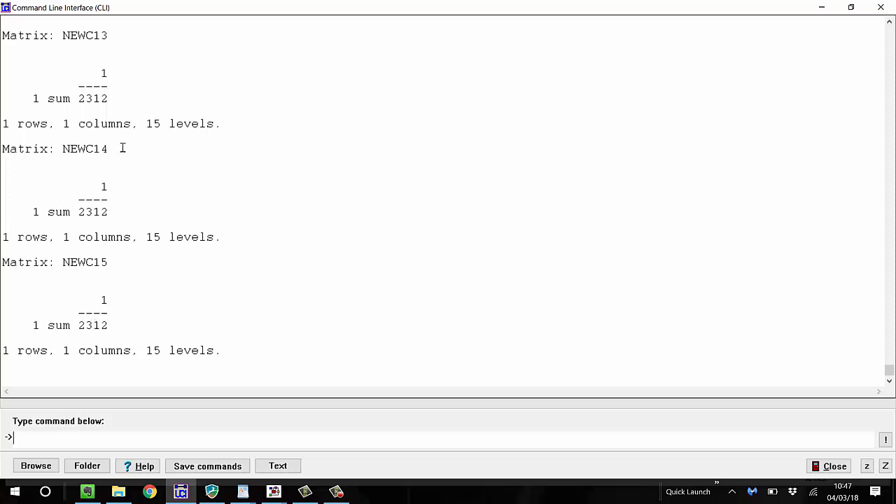
pyautogui.scroll(8, 115, 121)
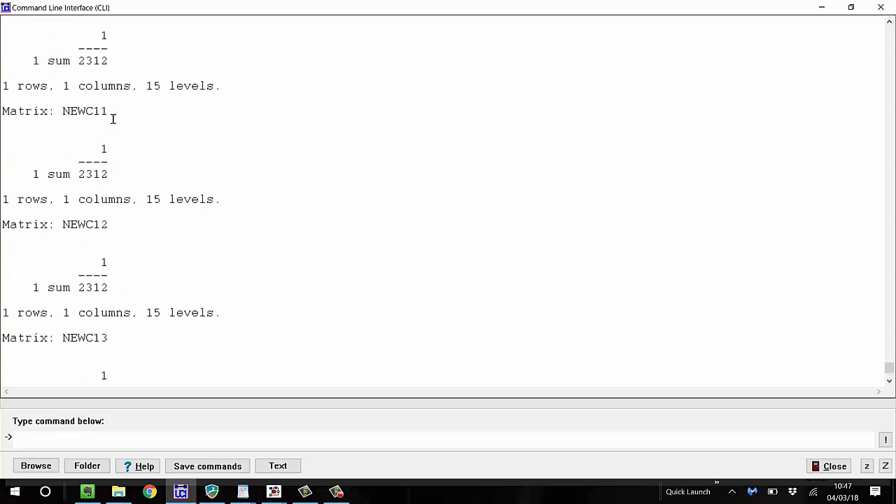
pyautogui.scroll(14, 113, 120)
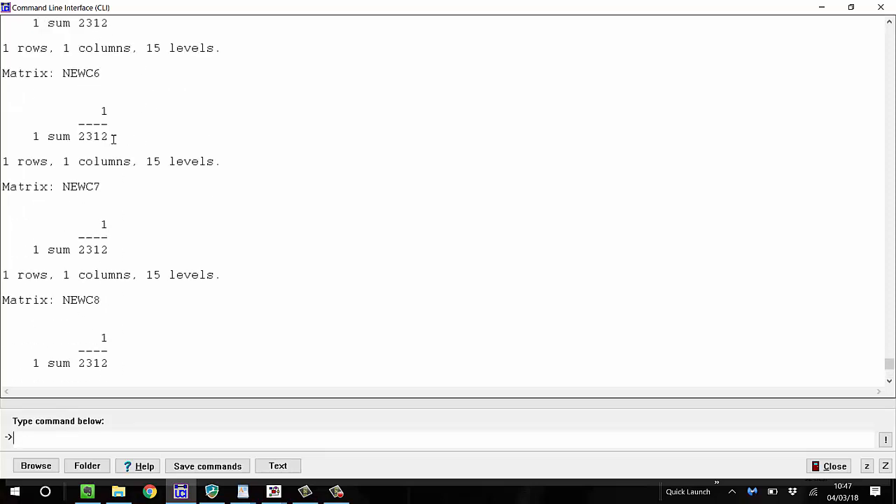
pyautogui.scroll(10, 113, 138)
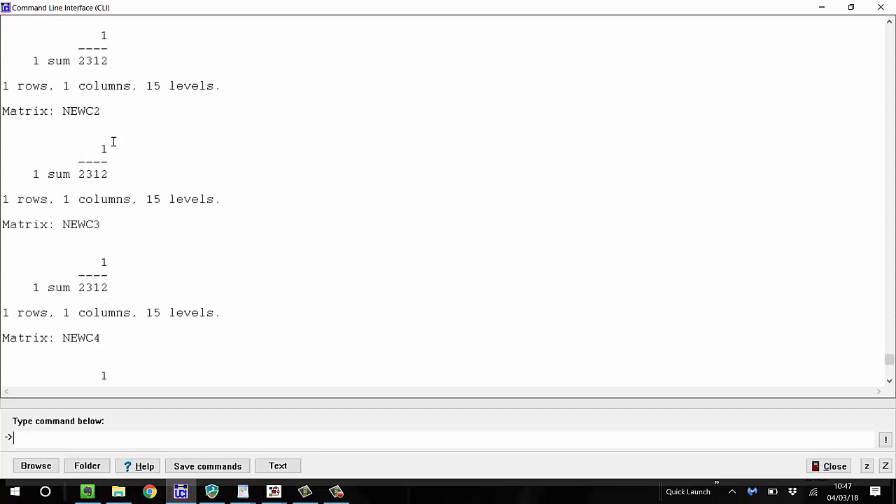
pyautogui.scroll(5, 112, 150)
pyautogui.scroll(-9, 111, 159)
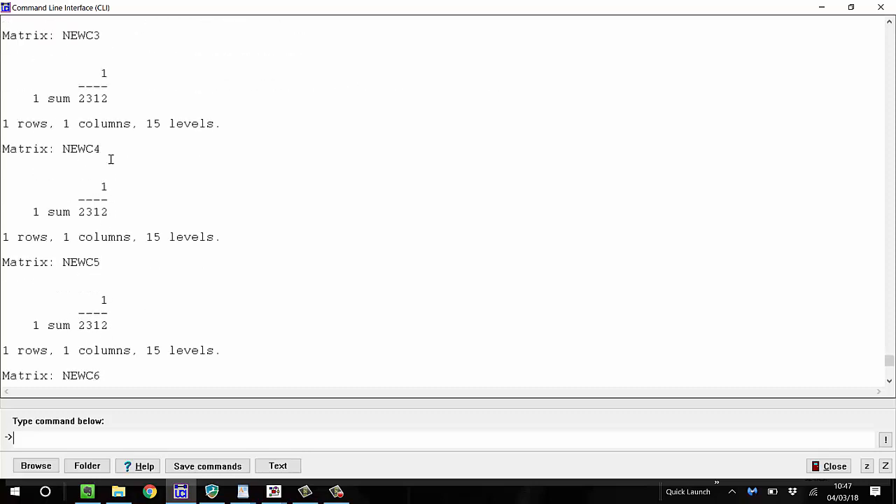
# Display newc's average for each time point by running dsp wavg(newc level), and look through the averages for all levels
pyautogui.scroll(-20, 110, 159)
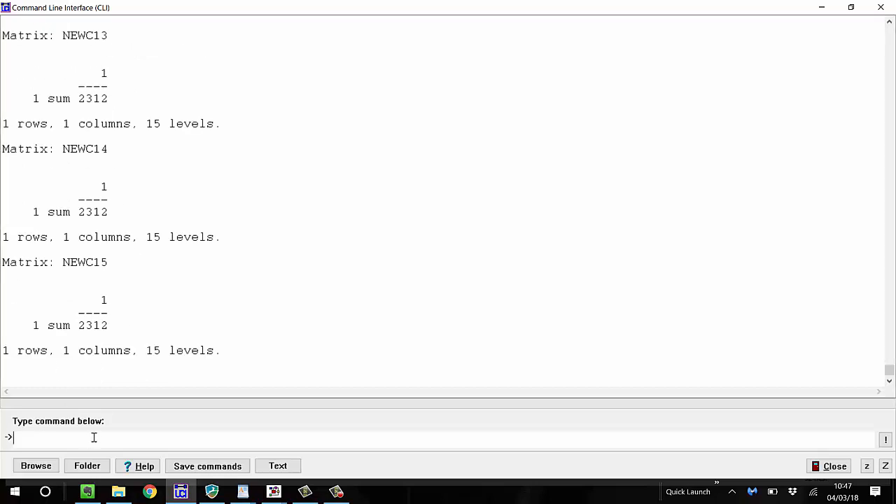
pyautogui.write('dsp wavg(newc')
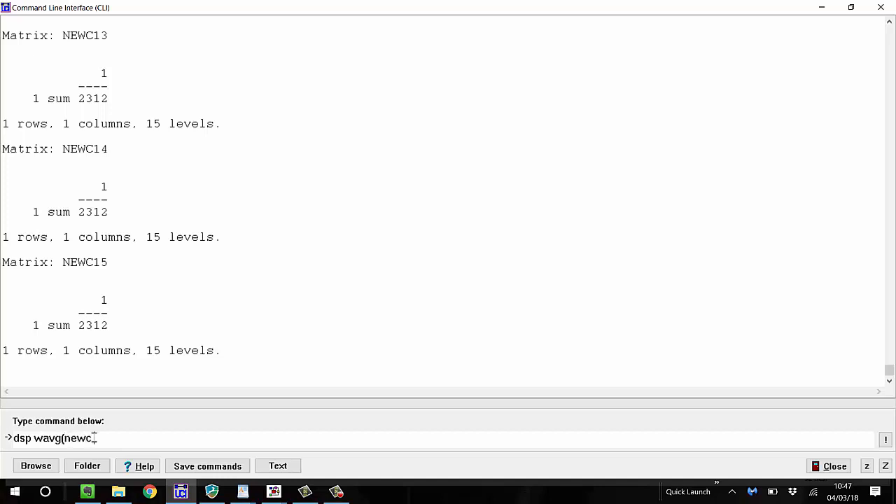
pyautogui.write('.level)')
pyautogui.press('Return')
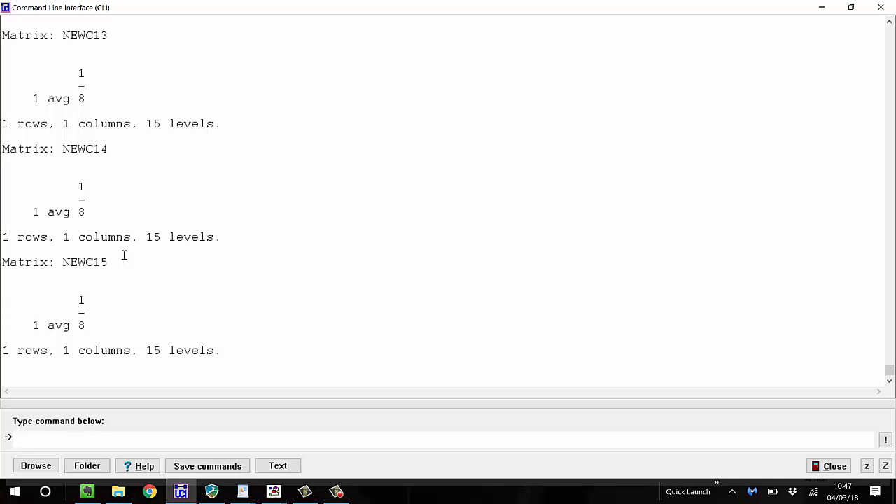
pyautogui.scroll(15, 124, 254)
pyautogui.scroll(13, 125, 239)
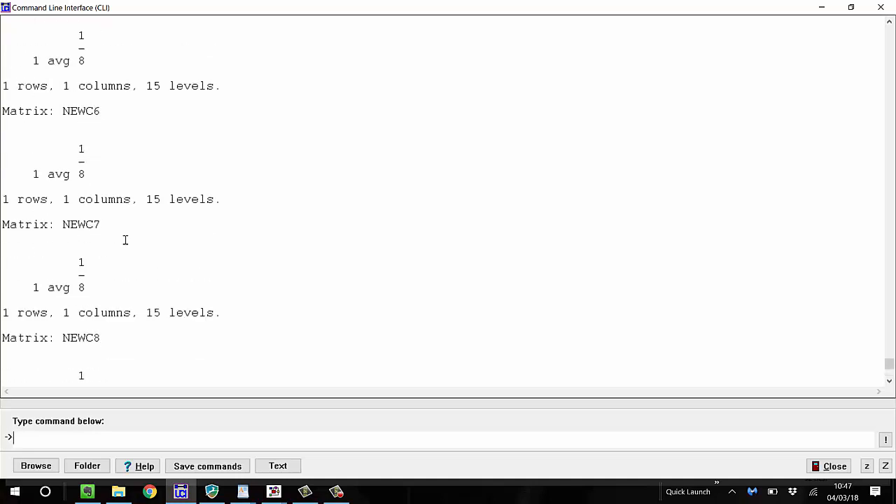
pyautogui.scroll(3, 126, 240)
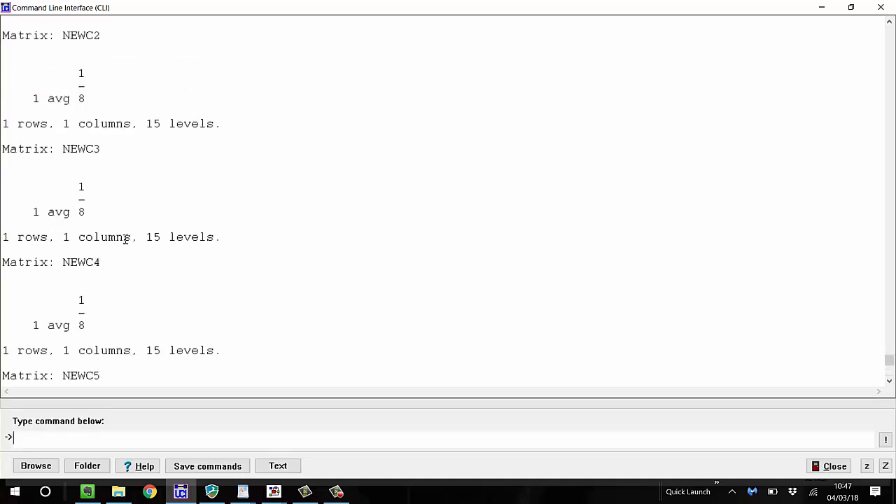
pyautogui.scroll(-20, 125, 240)
pyautogui.scroll(-3, 125, 239)
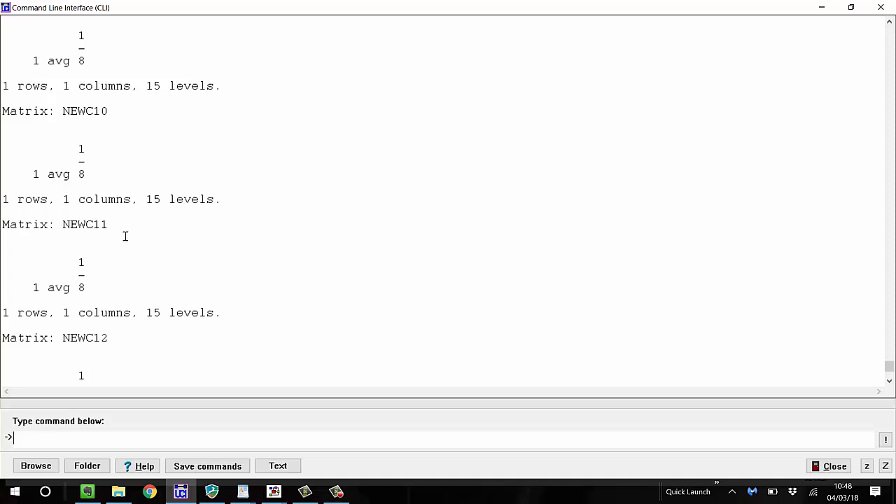
pyautogui.scroll(-16, 125, 236)
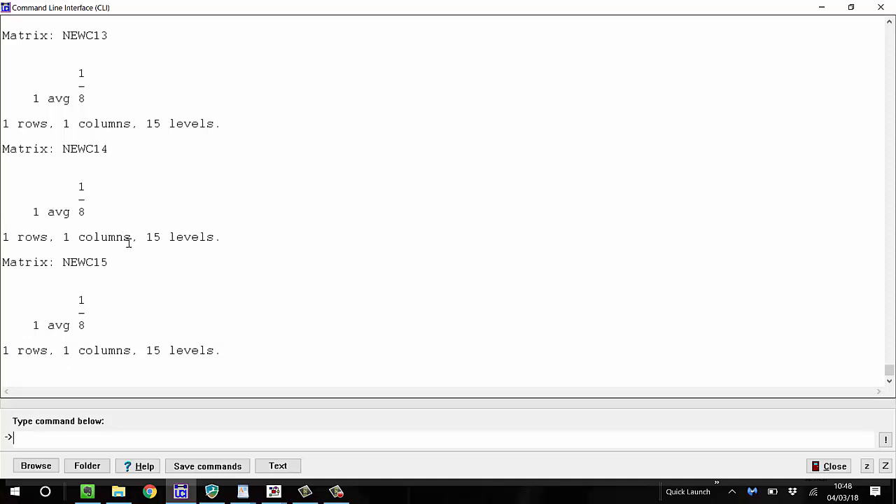
# Display the column totals with rows and levels swapped by running dsp transp(mysumm row lev)
pyautogui.write('dsp')
pyautogui.press('BackSpace')
pyautogui.press('BackSpace')
pyautogui.press('BackSpace')
pyautogui.write('dsp')
pyautogui.write('transp(mysuu')
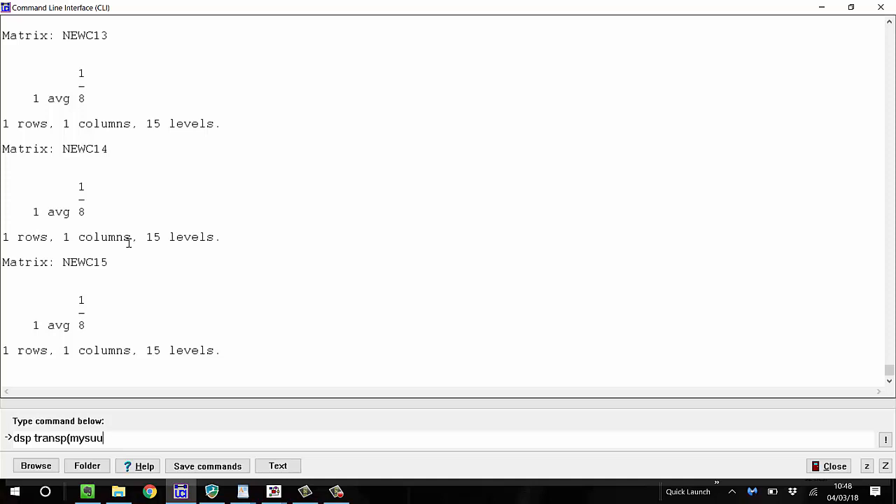
pyautogui.press('BackSpace')
pyautogui.write('mm ')
pyautogui.write('row l')
pyautogui.write('evs)')
pyautogui.press('Return')
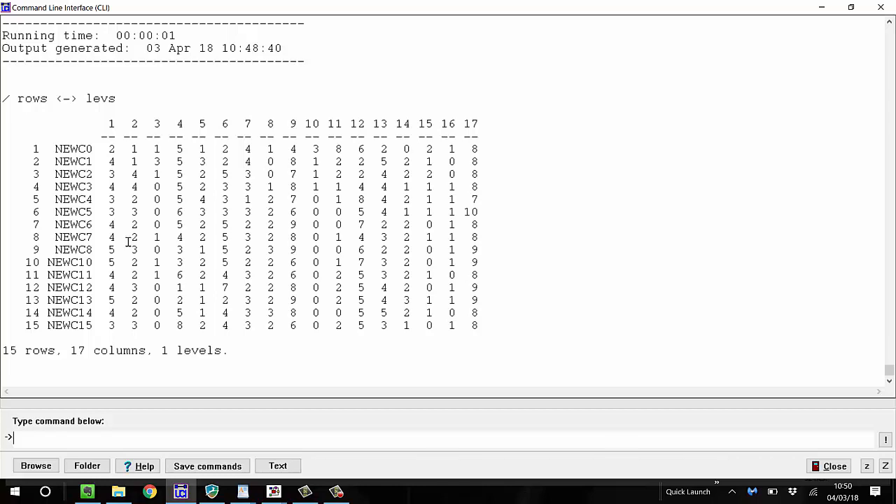
# Store the row-level swap of the column totals as x by running x = transp(mysumm row lev)
pyautogui.click(292, 358)
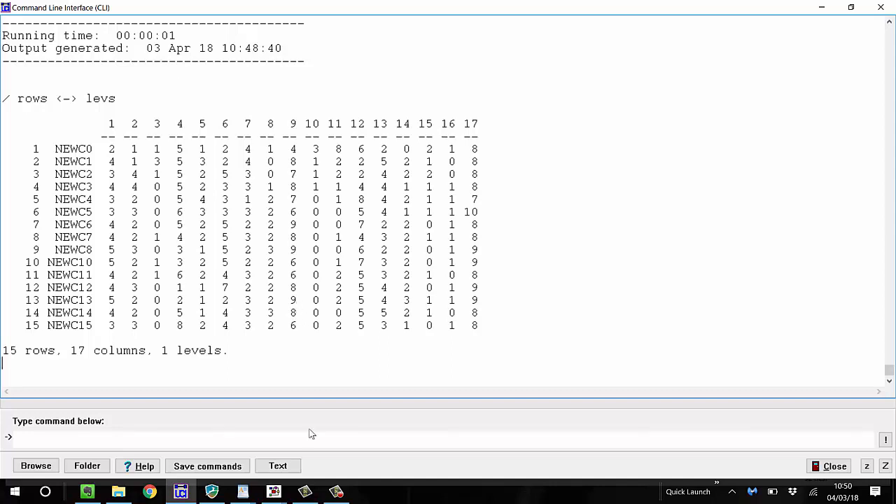
pyautogui.click(261, 440)
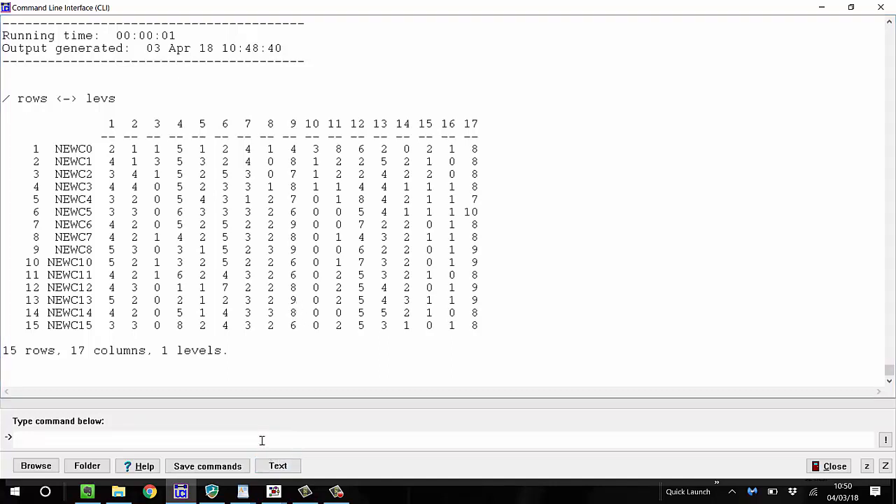
pyautogui.write('dsp transp(mysumm row lev)')
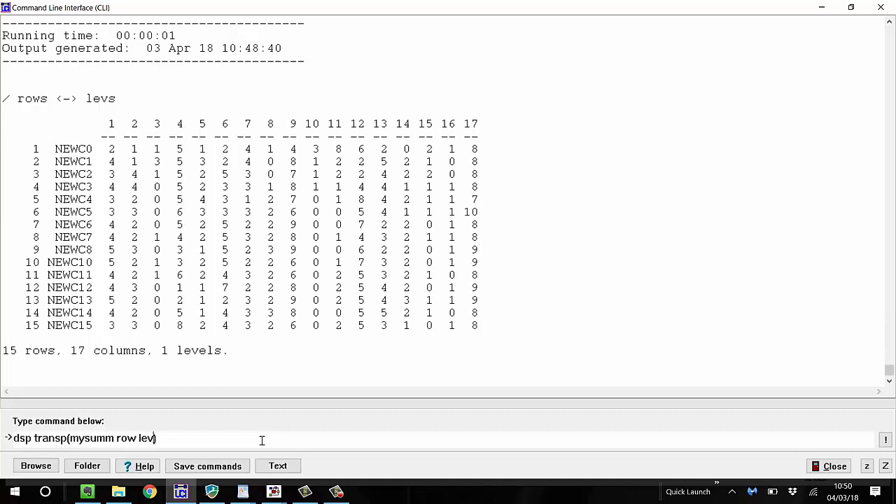
pyautogui.press('Left')
pyautogui.press('Left')
pyautogui.press('Left')
pyautogui.press('Left')
pyautogui.press('Left')
pyautogui.press('Left')
pyautogui.press('Left')
pyautogui.press('Left')
pyautogui.press('Left')
pyautogui.press('Left')
pyautogui.press('Left')
pyautogui.press('Left')
pyautogui.press('Left')
pyautogui.press('Left')
pyautogui.press('Left')
pyautogui.press('Left')
pyautogui.press('Left')
pyautogui.press('Left')
pyautogui.press('Left')
pyautogui.press('BackSpace')
pyautogui.press('BackSpace')
pyautogui.press('BackSpace')
pyautogui.write('x =')
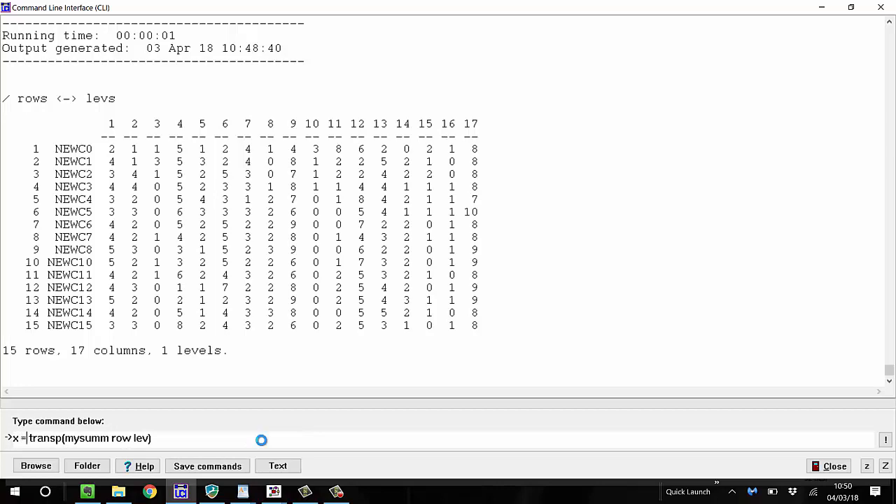
pyautogui.press('Return')
# Display matrix x with its rows and columns transposed by running dsp transp(x)
pyautogui.write('dsp ')
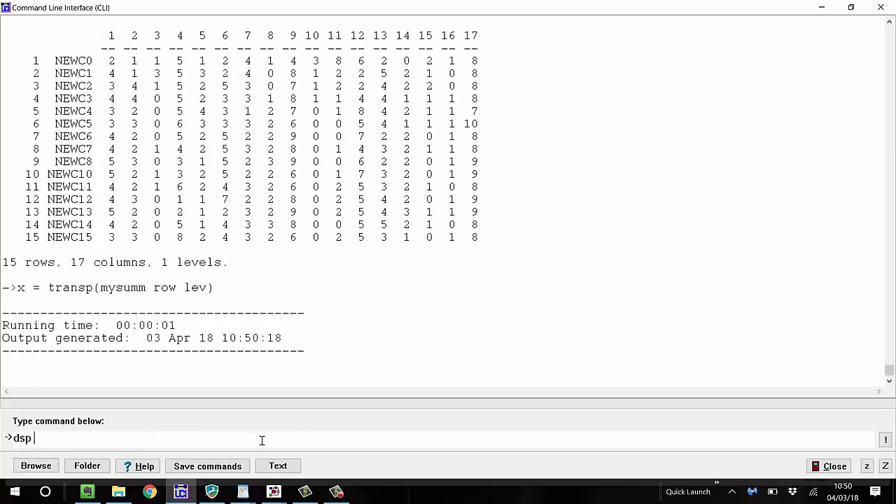
pyautogui.write('transp(x)')
pyautogui.press('Return')
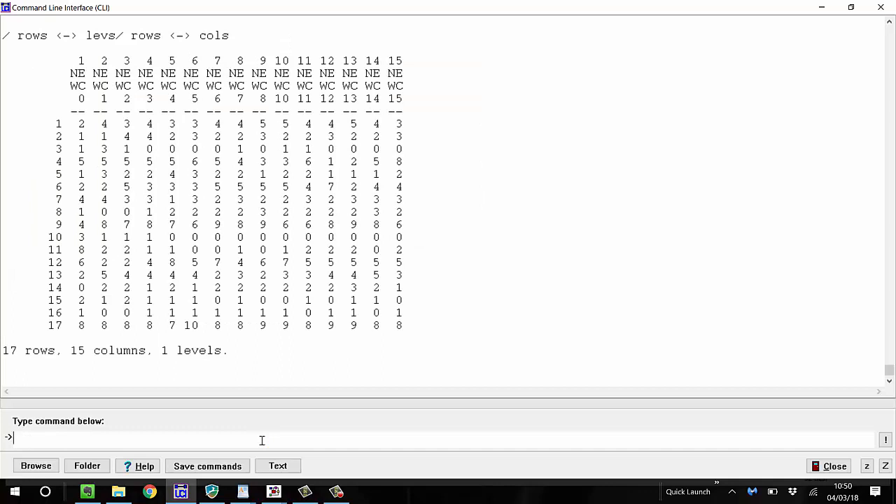
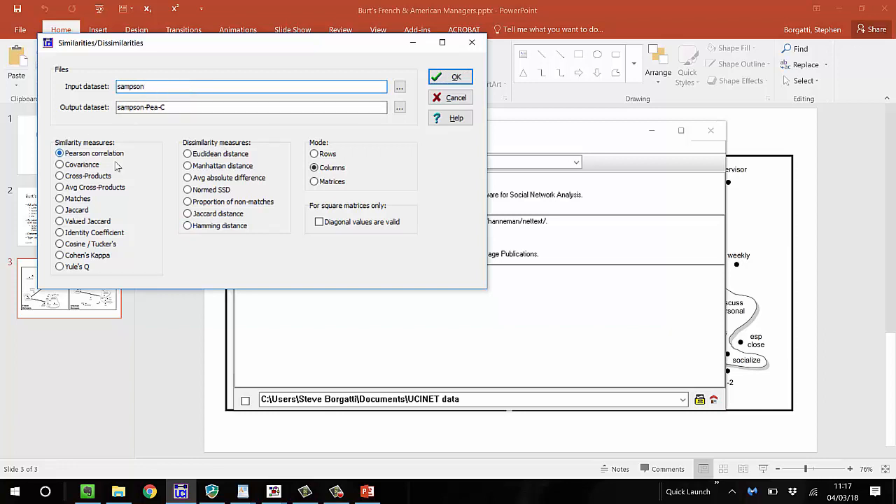
# Compute Pearson correlations among the matrices of the sampson dataset and close the resulting report
pyautogui.click(322, 182)
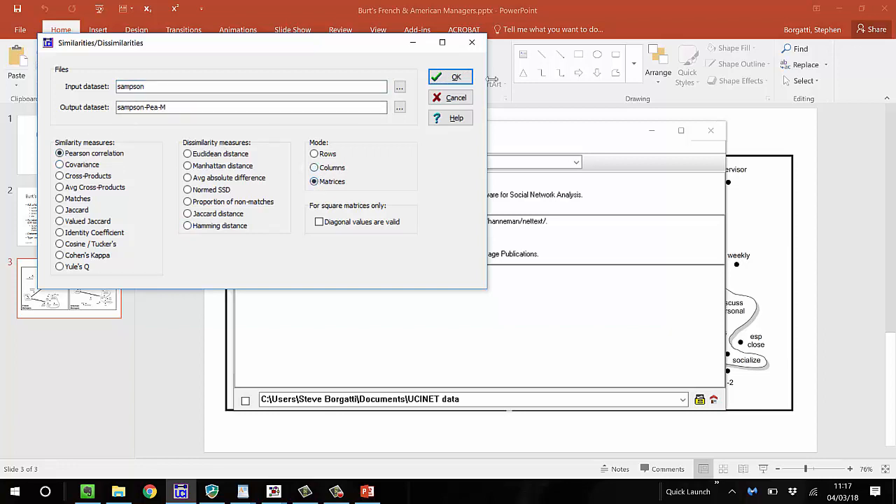
pyautogui.click(456, 77)
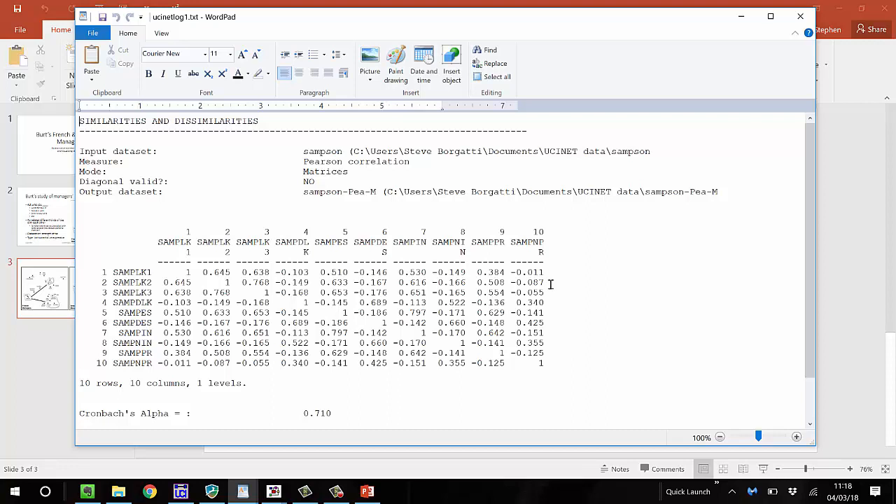
pyautogui.click(808, 15)
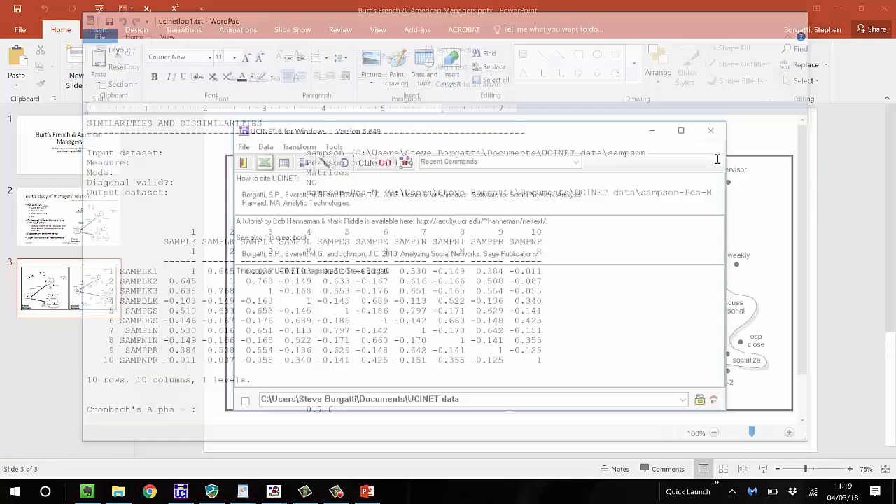
# Start a factor analysis with the sampson-Pea-M correlation matrix as the input dataset
pyautogui.click(334, 150)
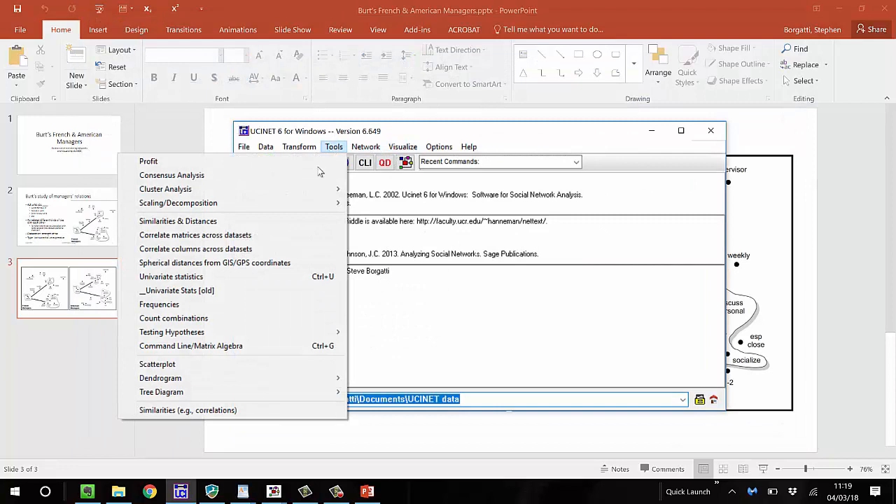
pyautogui.moveTo(314, 203)
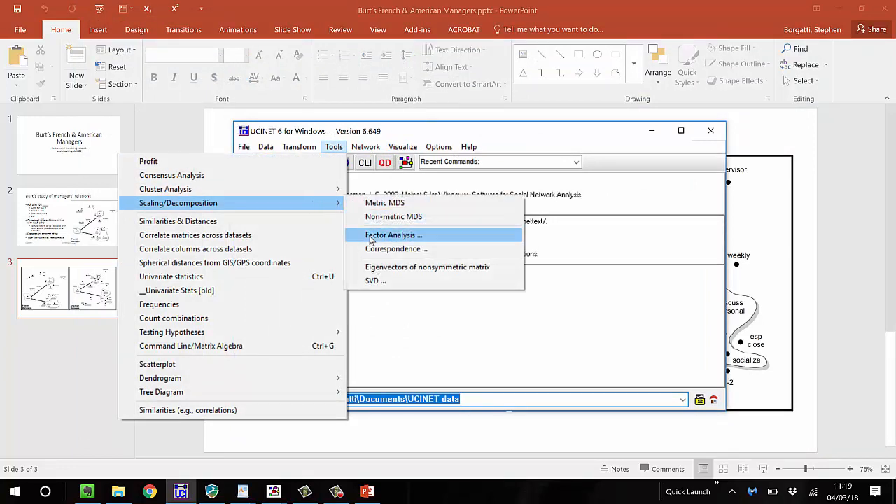
pyautogui.click(371, 238)
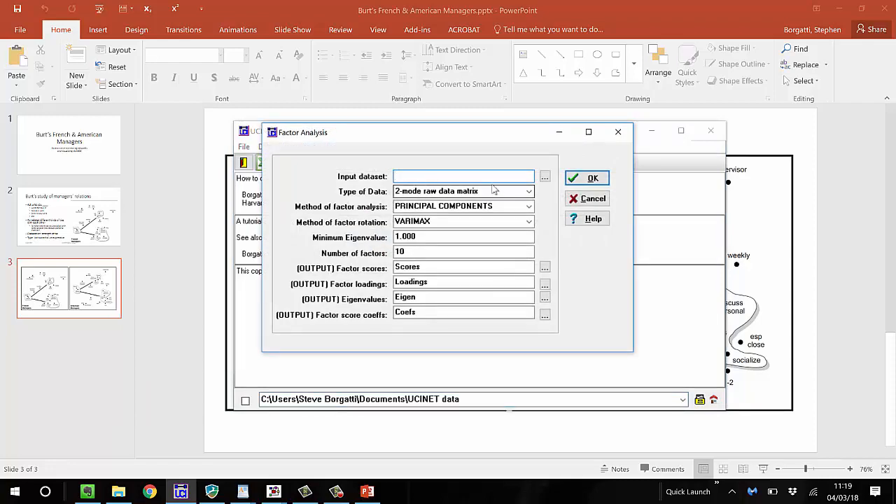
pyautogui.click(545, 177)
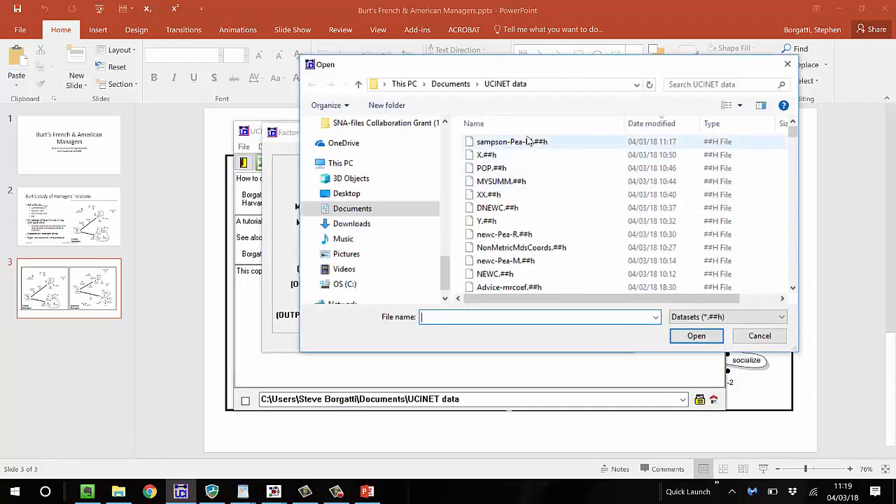
pyautogui.click(530, 142)
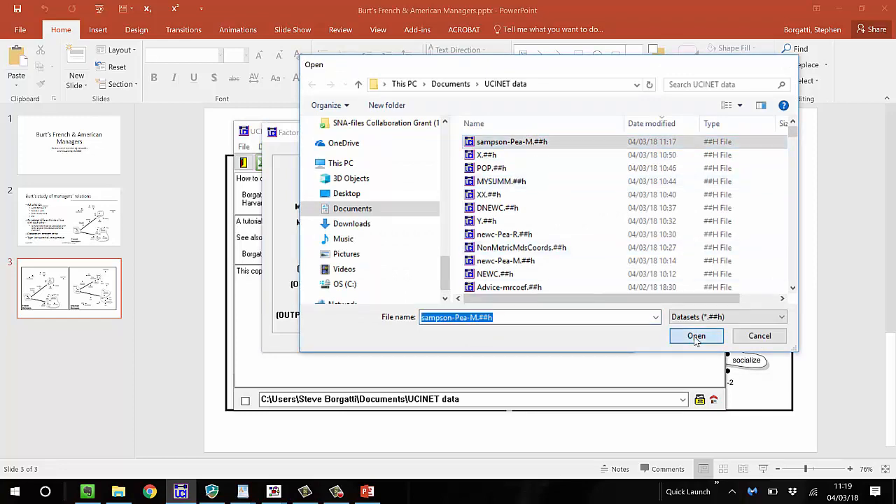
pyautogui.click(696, 337)
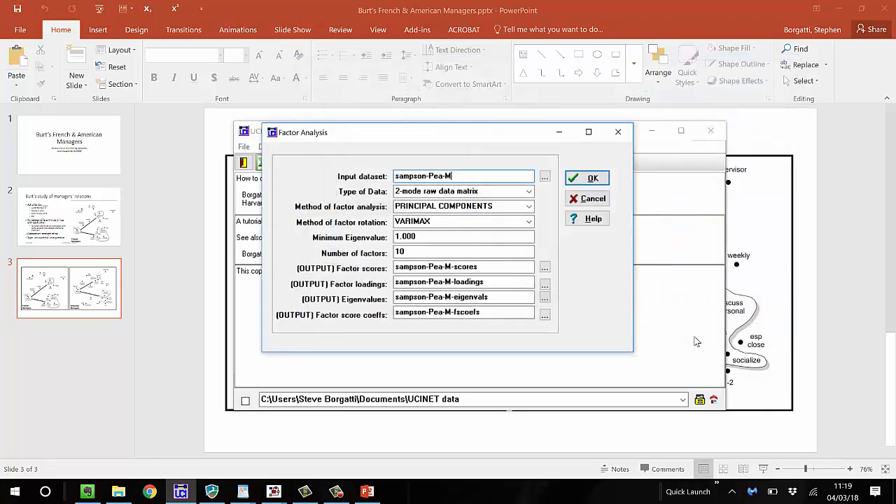
# Set the factor analysis data type to 1-mode correlation matrix and run it with principal components and varimax rotation
pyautogui.click(530, 193)
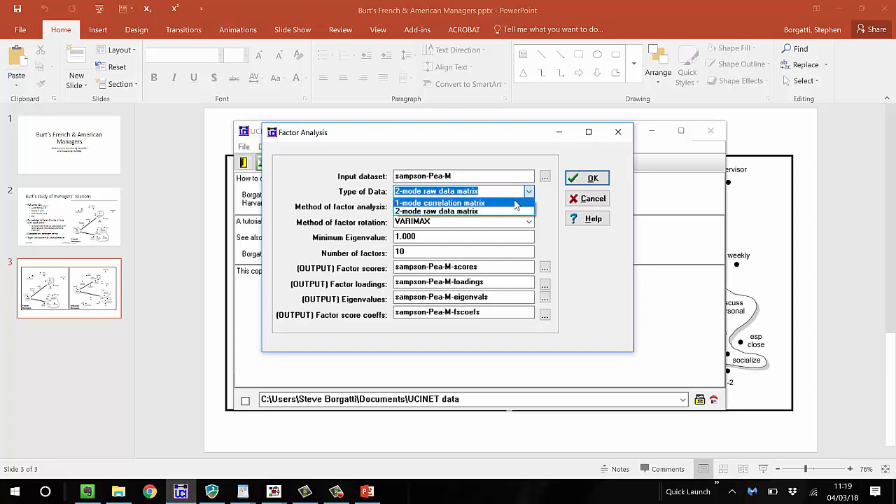
pyautogui.click(516, 203)
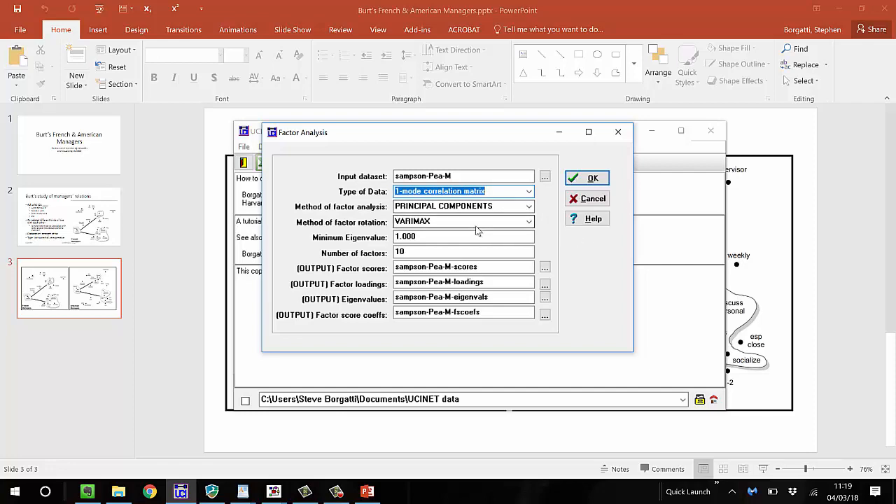
pyautogui.click(585, 179)
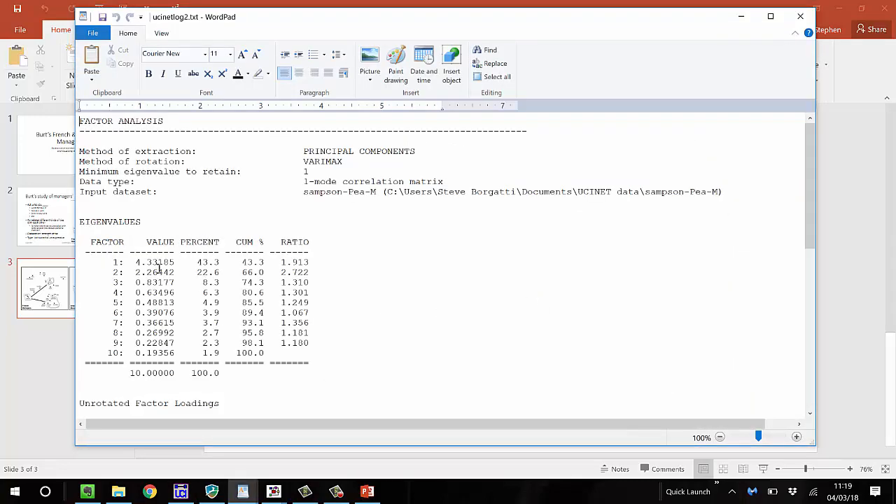
# Examine the eigenvalues and the unrotated and rotated factor loadings, and close the factor analysis report
pyautogui.scroll(-1, 172, 270)
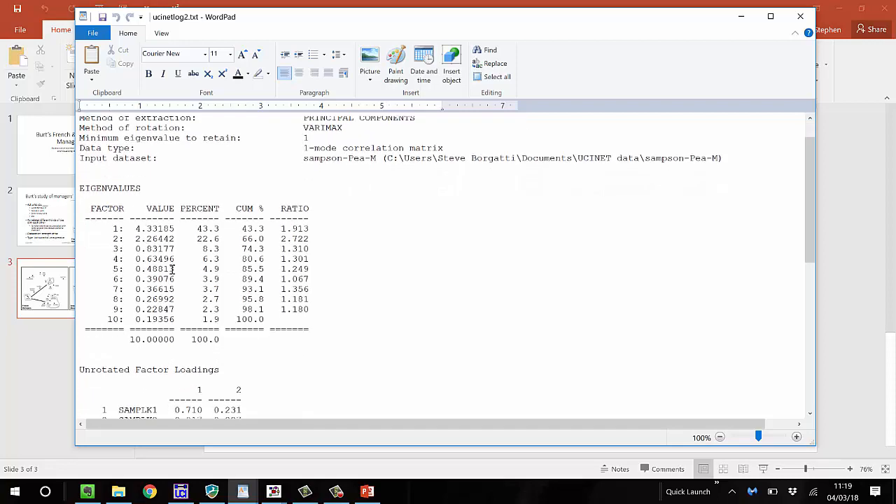
pyautogui.scroll(-6, 171, 270)
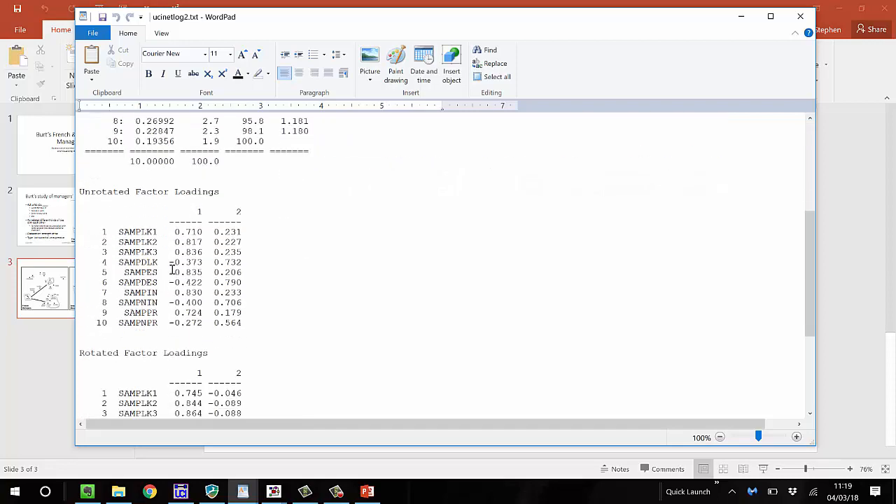
pyautogui.scroll(-5, 171, 270)
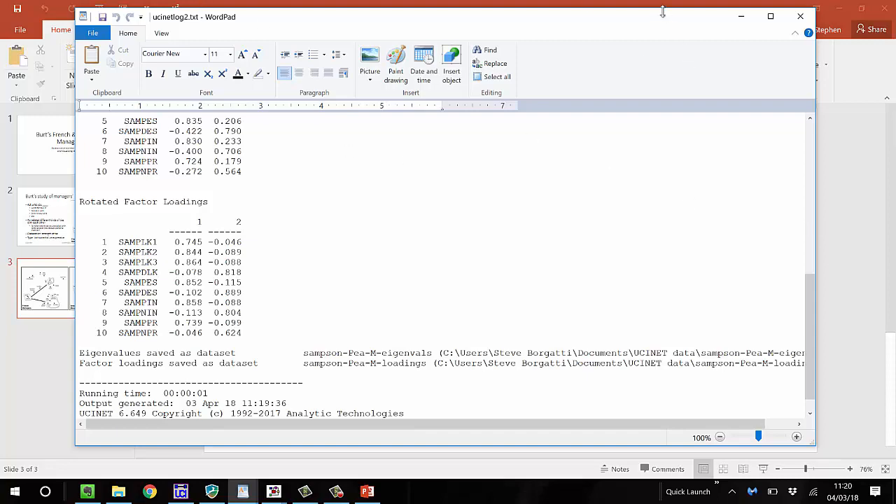
pyautogui.moveTo(662, 10); pyautogui.dragTo(679, 62)
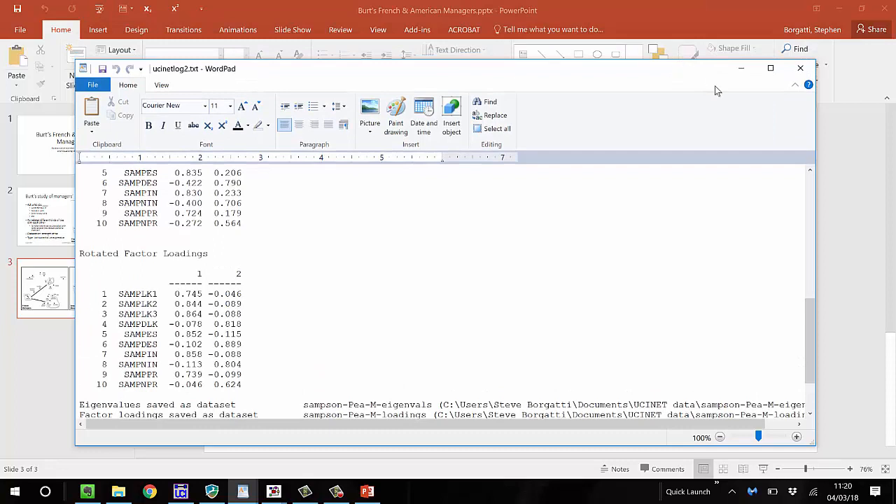
pyautogui.click(806, 73)
pyautogui.click(806, 72)
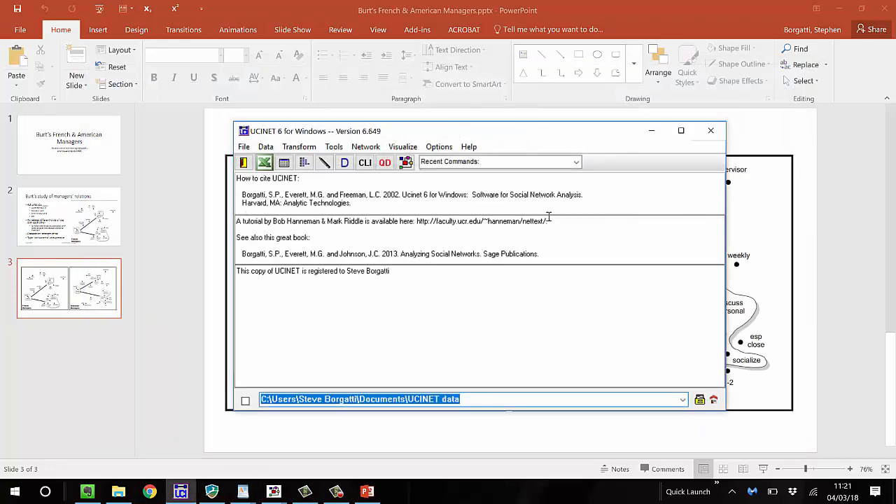
# Try to display the camp92 dataset, and close the report that opens
pyautogui.click(539, 255)
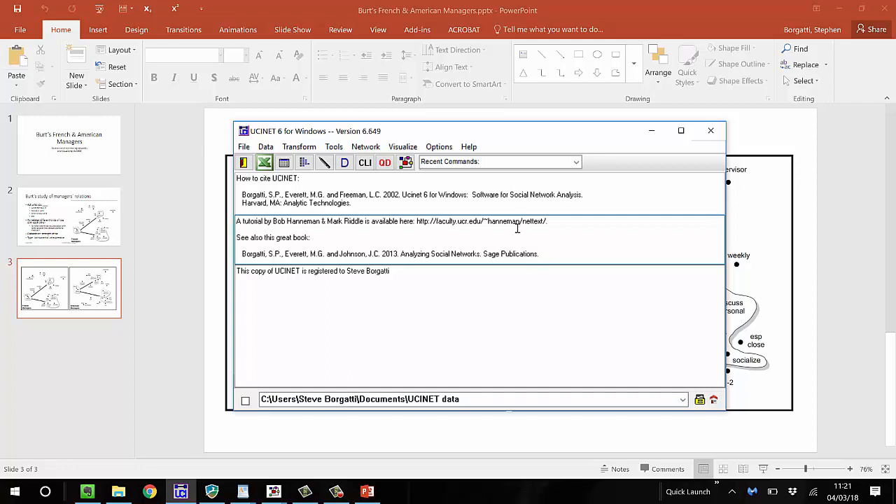
pyautogui.moveTo(561, 134); pyautogui.dragTo(553, 120)
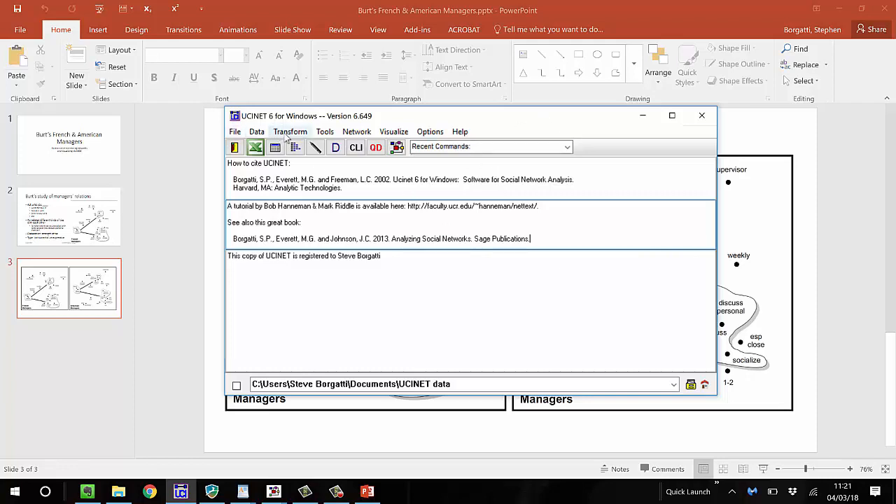
pyautogui.click(343, 145)
pyautogui.write('camp892')
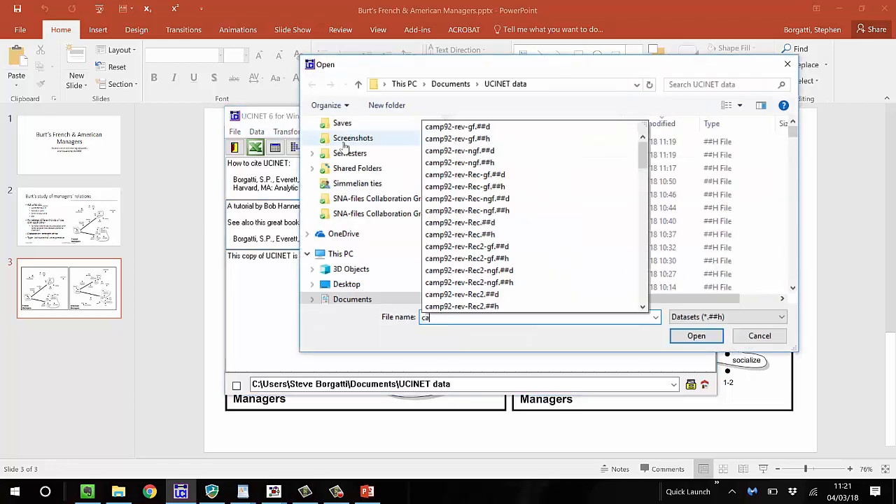
pyautogui.press('BackSpace')
pyautogui.press('BackSpace')
pyautogui.press('BackSpace')
pyautogui.write('92')
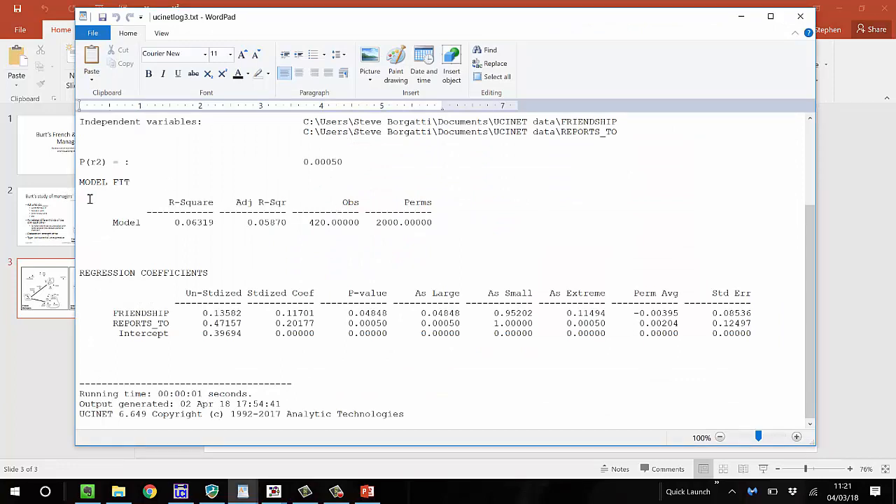
pyautogui.click(801, 17)
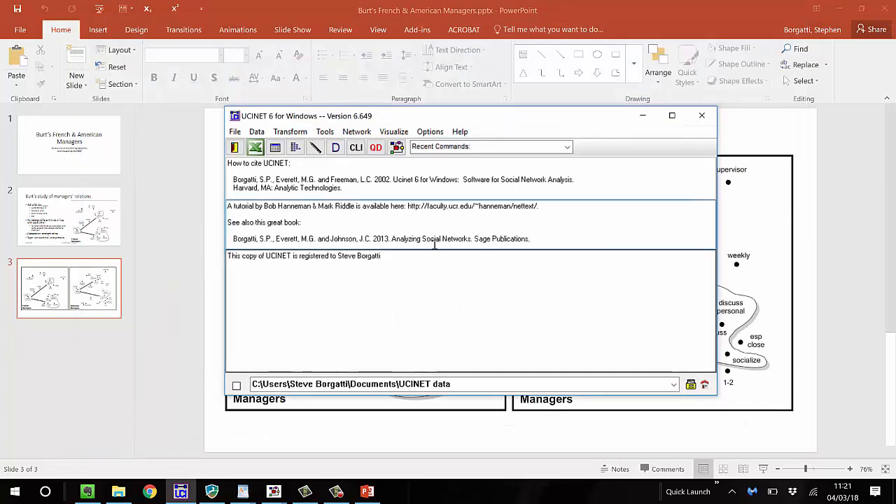
# Display the contents of the camp92 dataset
pyautogui.click(336, 148)
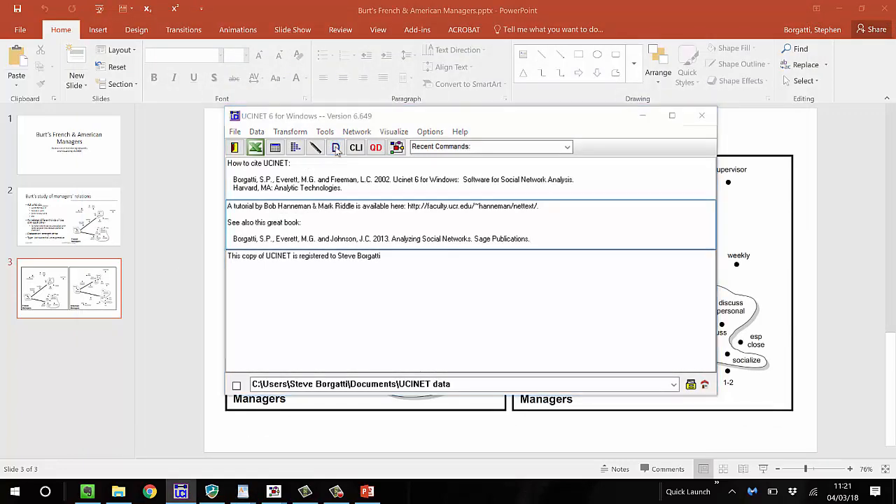
pyautogui.write('camp92')
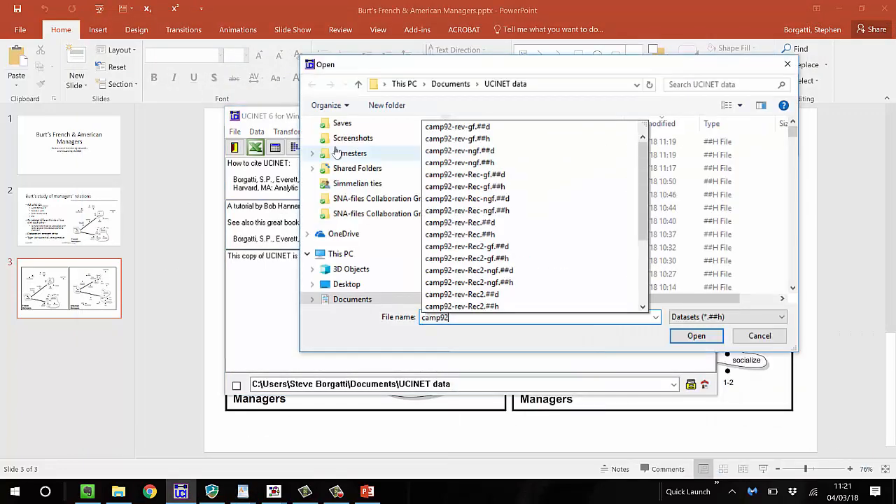
pyautogui.press('Return')
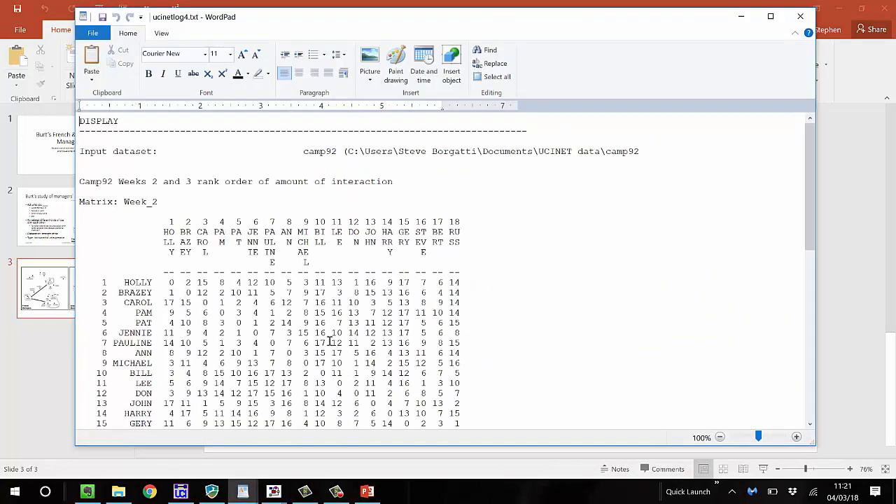
# Look through camp92's Week_2 and Week_3 interaction rankings and close the report without saving changes
pyautogui.scroll(-2, 323, 329)
pyautogui.scroll(-5, 323, 329)
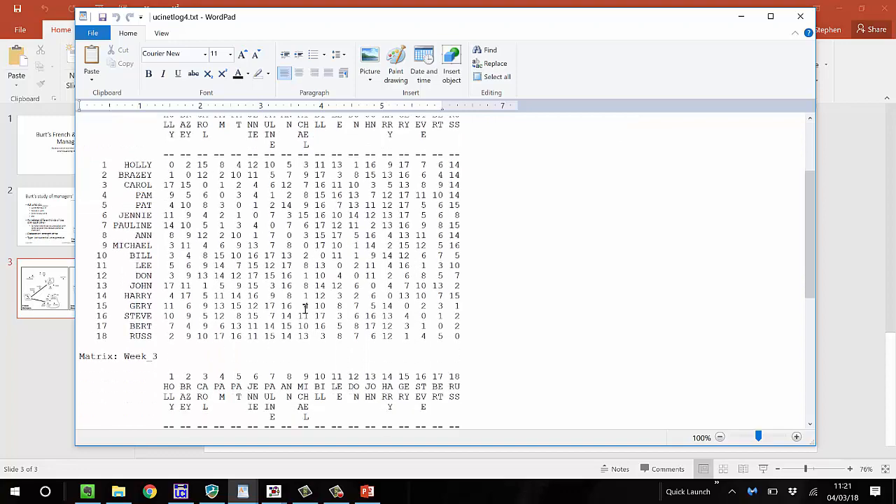
pyautogui.scroll(-2, 306, 309)
pyautogui.scroll(5, 305, 309)
pyautogui.scroll(1, 311, 308)
pyautogui.scroll(3, 313, 292)
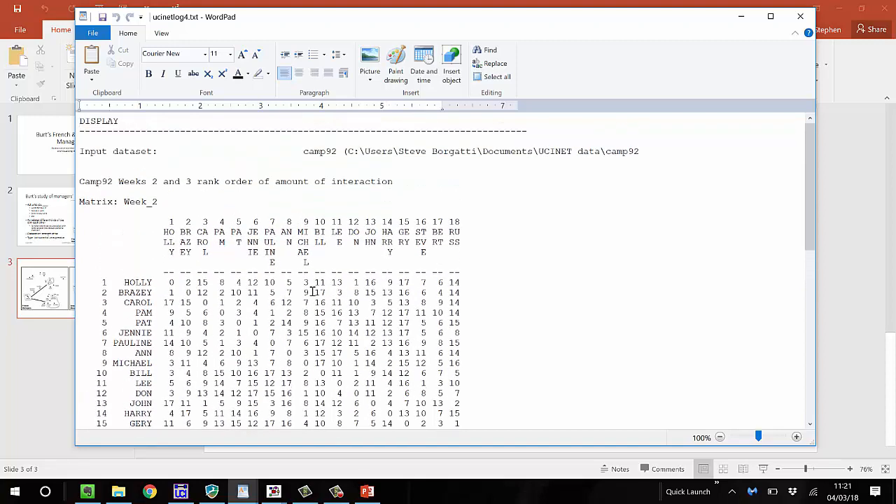
pyautogui.scroll(-2, 313, 292)
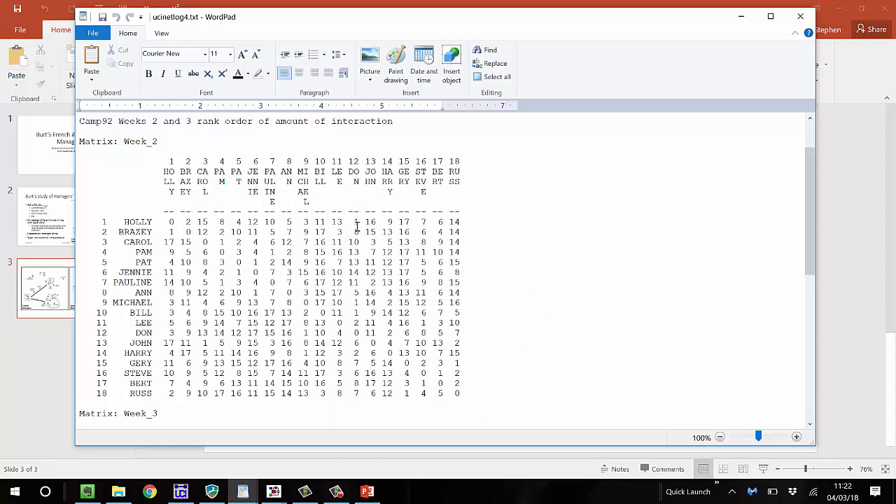
pyautogui.scroll(-5, 359, 274)
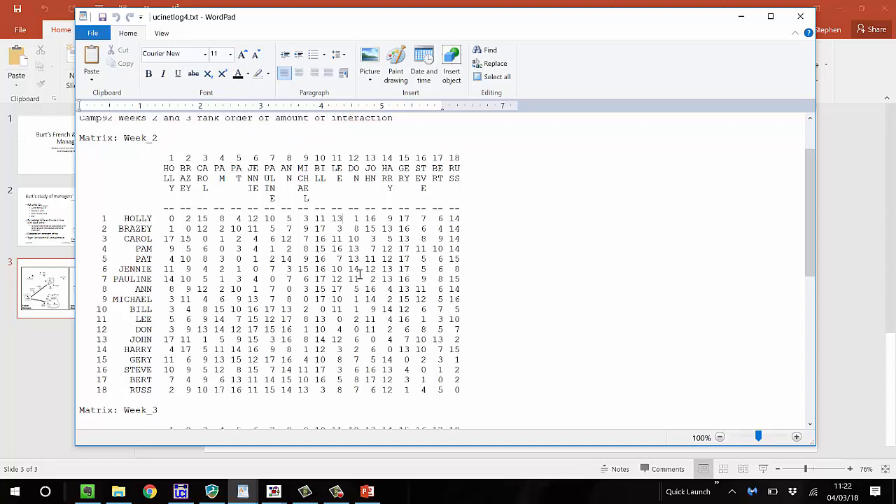
pyautogui.scroll(4, 359, 273)
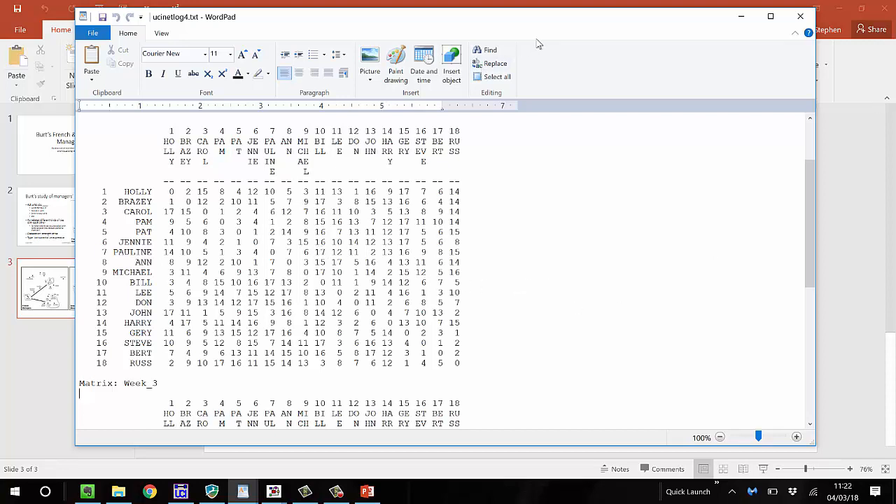
pyautogui.write('i')
pyautogui.click(800, 16)
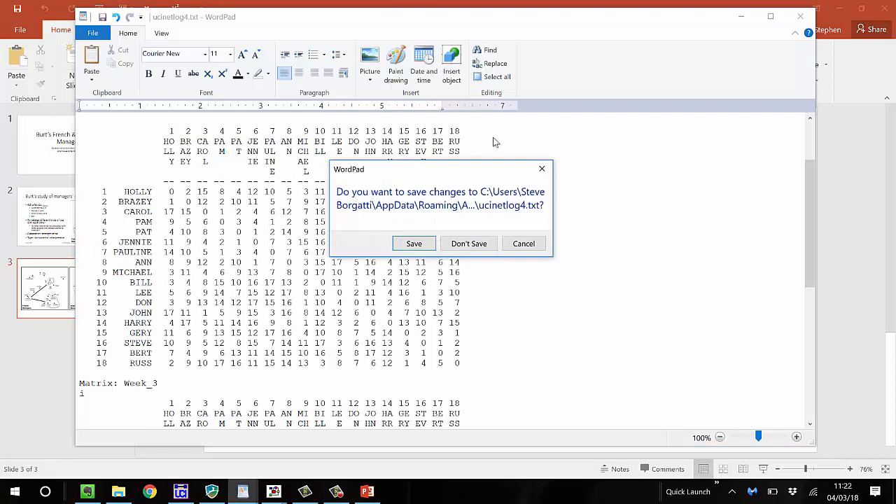
pyautogui.click(473, 244)
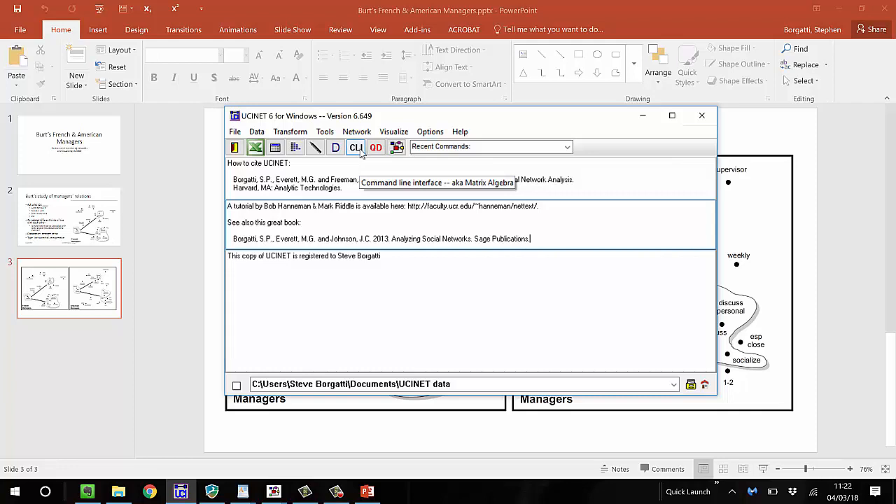
# Reverse the values in the camp92 dataset, keeping the default diagonal and output settings
pyautogui.click(290, 132)
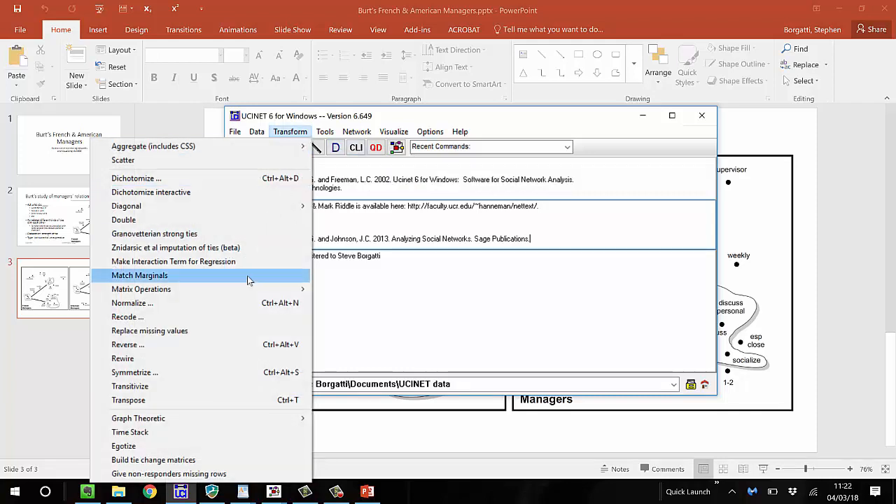
pyautogui.click(234, 347)
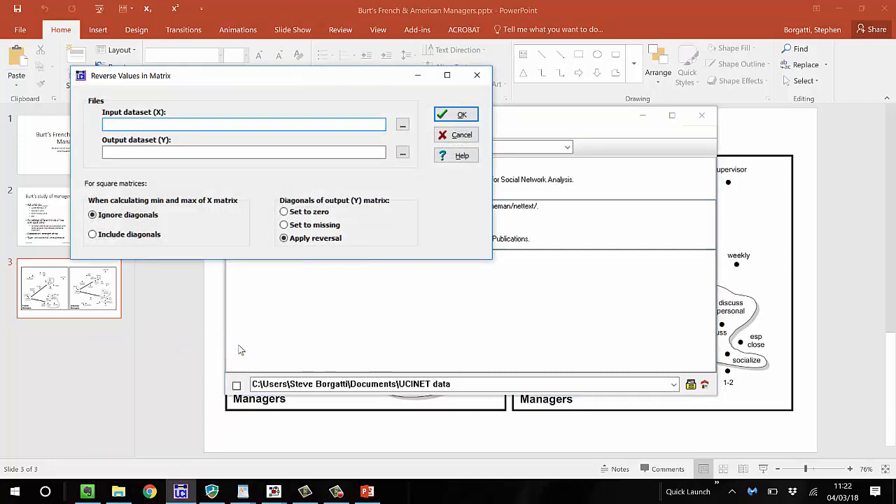
pyautogui.write('camp92')
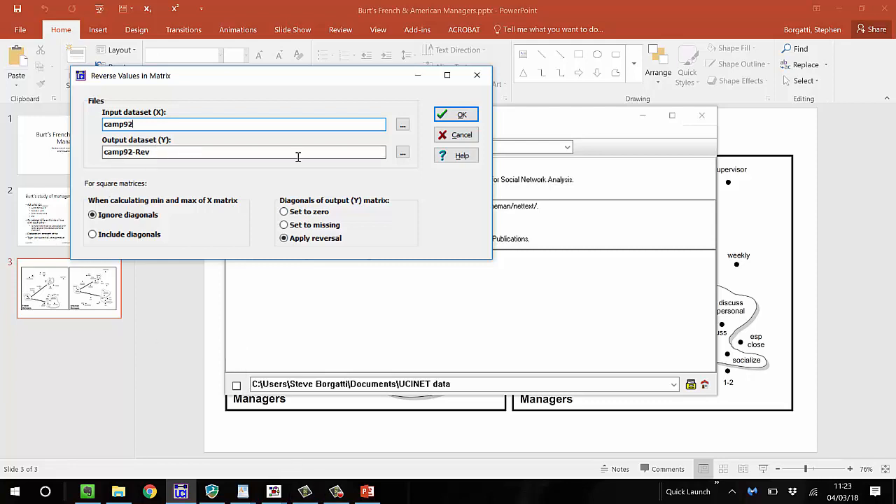
pyautogui.click(470, 115)
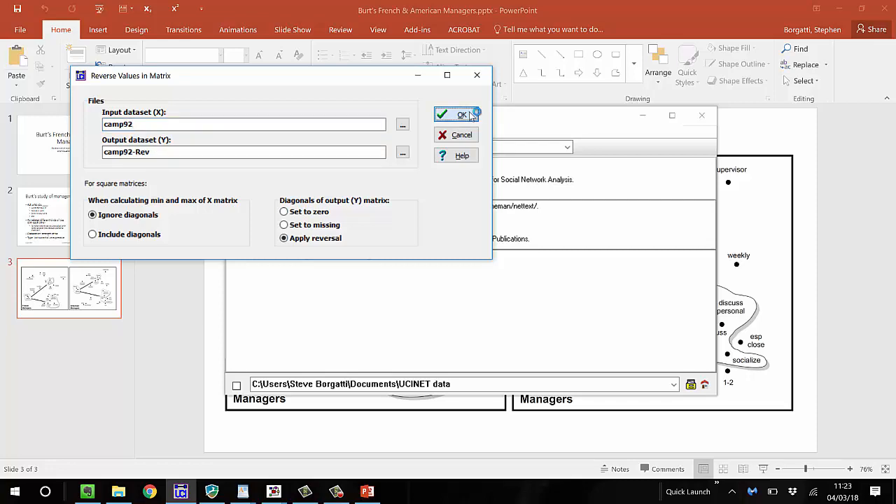
# Look through the reversed camp92 matrices for both weeks and close the report
pyautogui.scroll(-3, 484, 233)
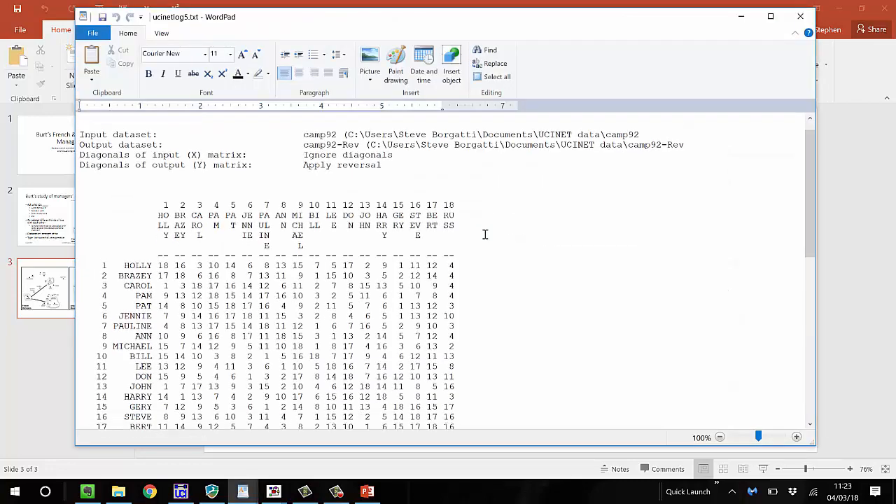
pyautogui.scroll(-20, 484, 233)
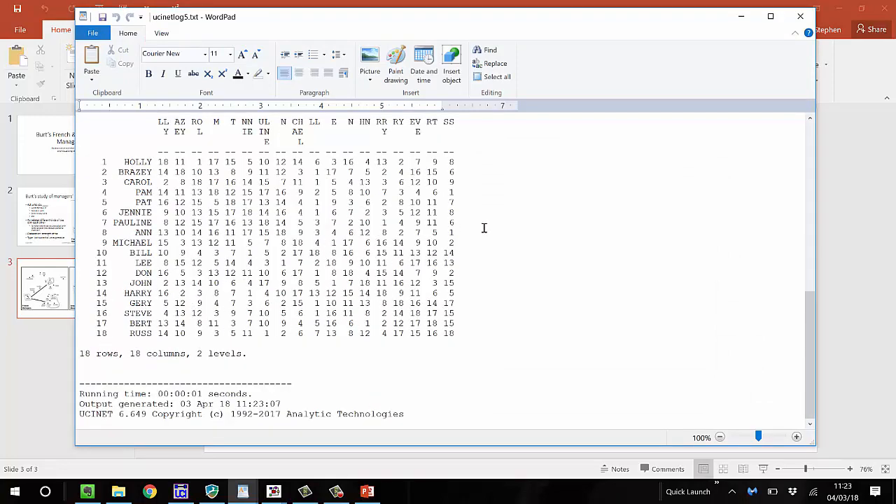
pyautogui.scroll(1, 459, 221)
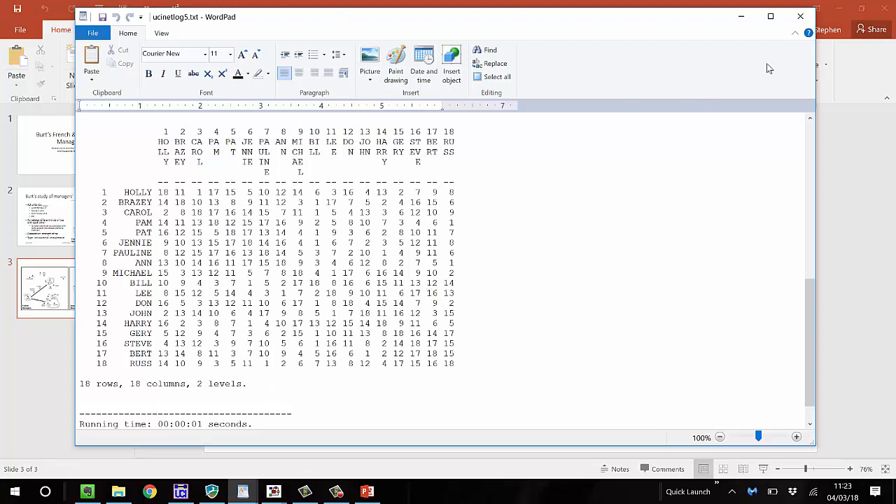
pyautogui.click(798, 18)
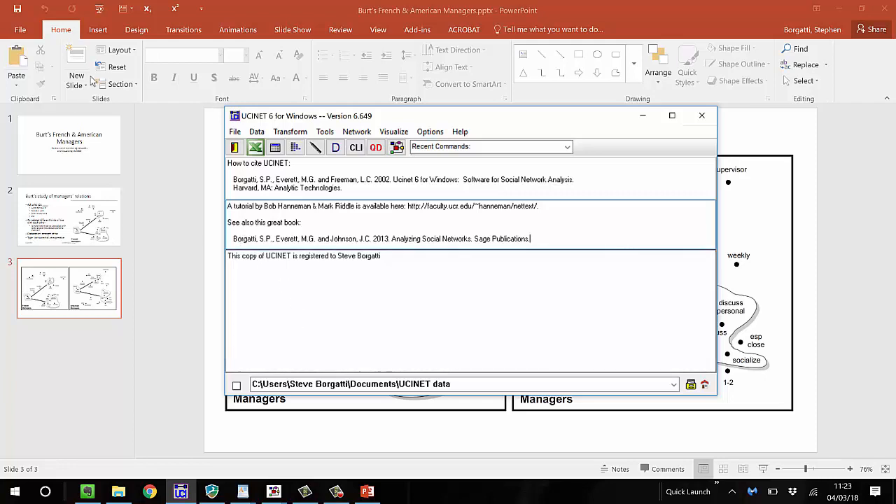
# Unpack the camp92-rev dataset into separate Week_2 and Week_3 matrices, and close the report
pyautogui.click(256, 132)
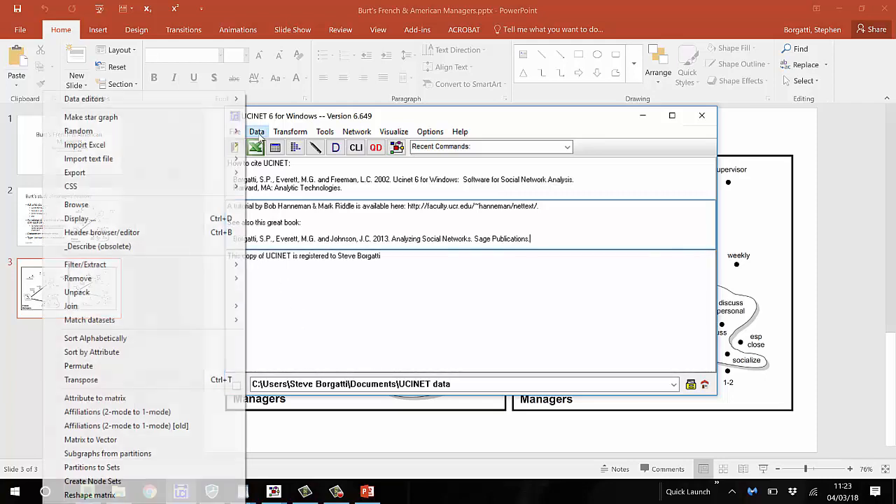
pyautogui.click(185, 299)
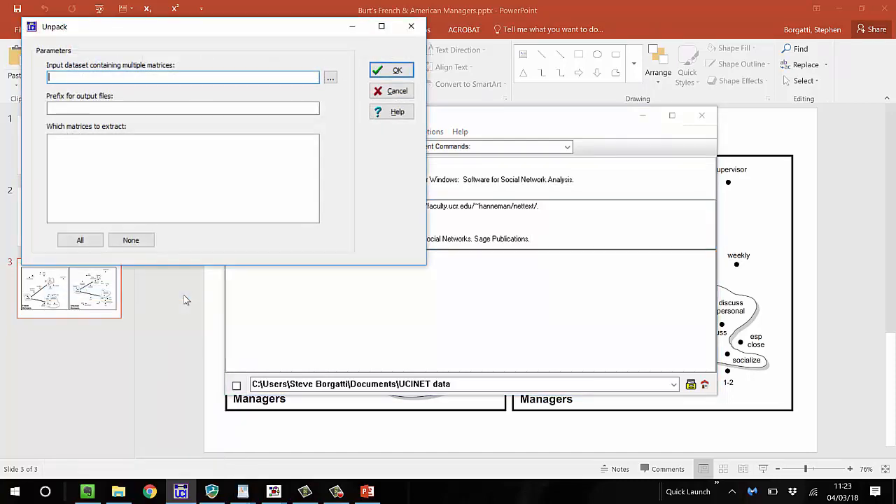
pyautogui.write('camp92-rev')
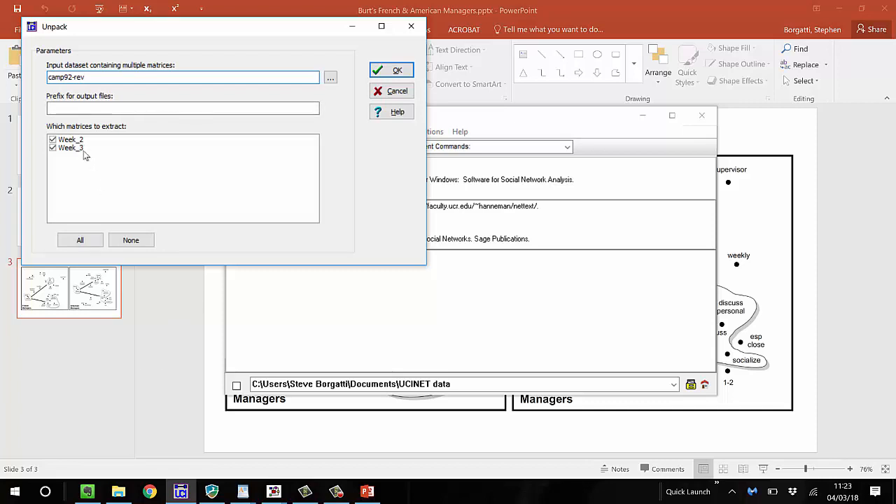
pyautogui.click(397, 73)
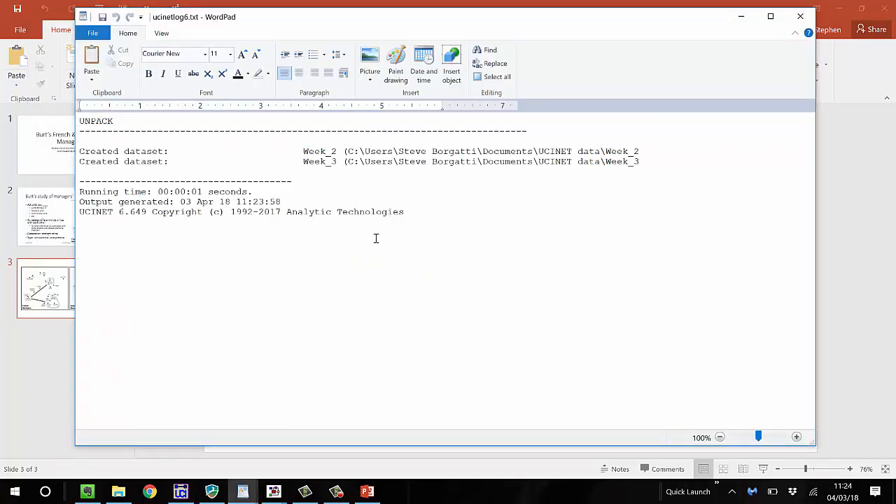
pyautogui.click(800, 16)
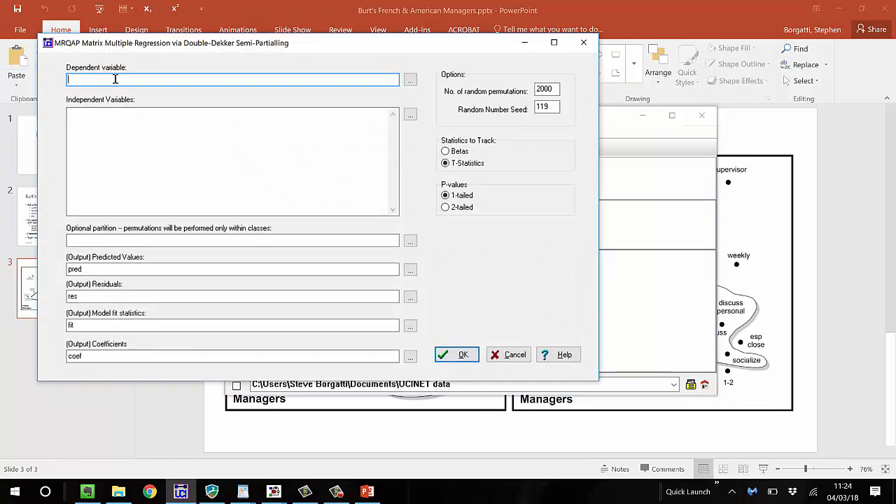
# Set up a Double-Dekker MRQAP matrix regression with week_3 as the dependent variable
pyautogui.write('week|3')
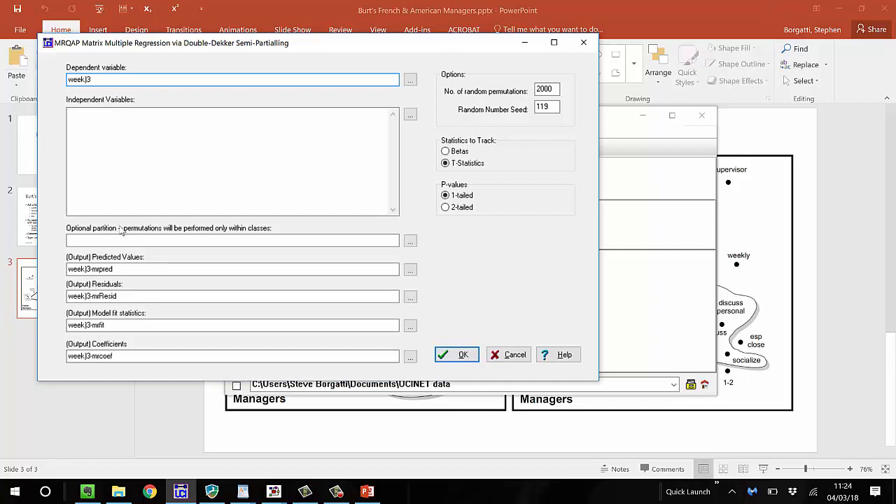
pyautogui.press('BackSpace')
pyautogui.press('BackSpace')
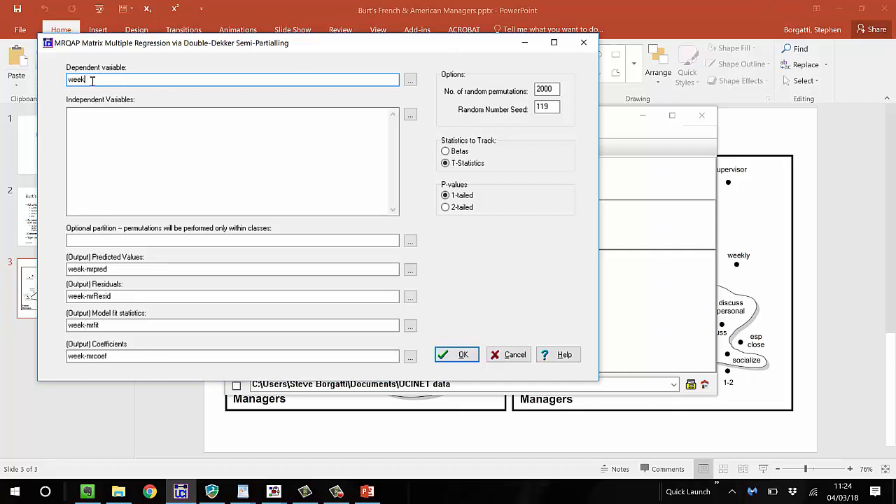
pyautogui.write('_3')
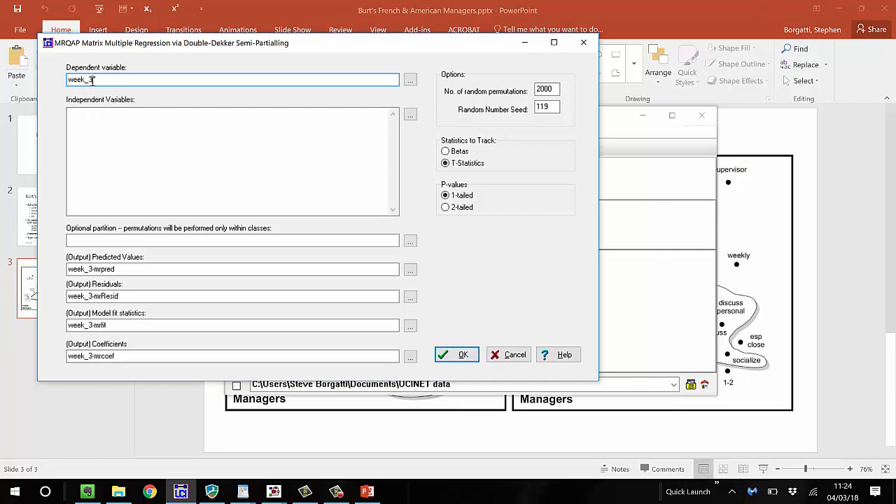
# Set week_2 as the independent variable with 20000 random permutations, and run the regression
pyautogui.click(105, 115)
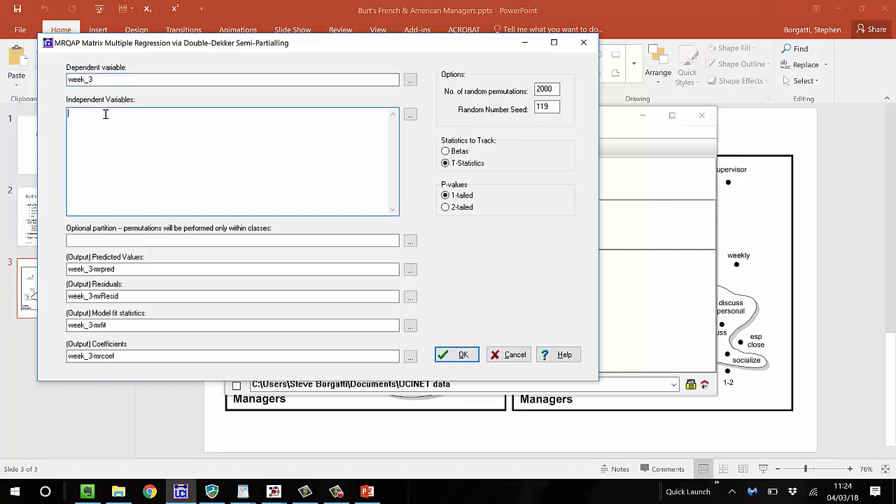
pyautogui.write('week_2')
pyautogui.click(555, 89)
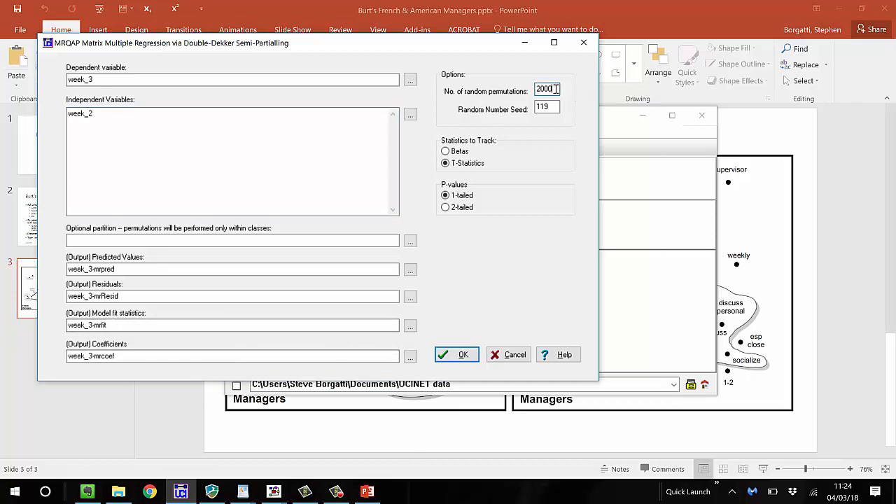
pyautogui.write('0')
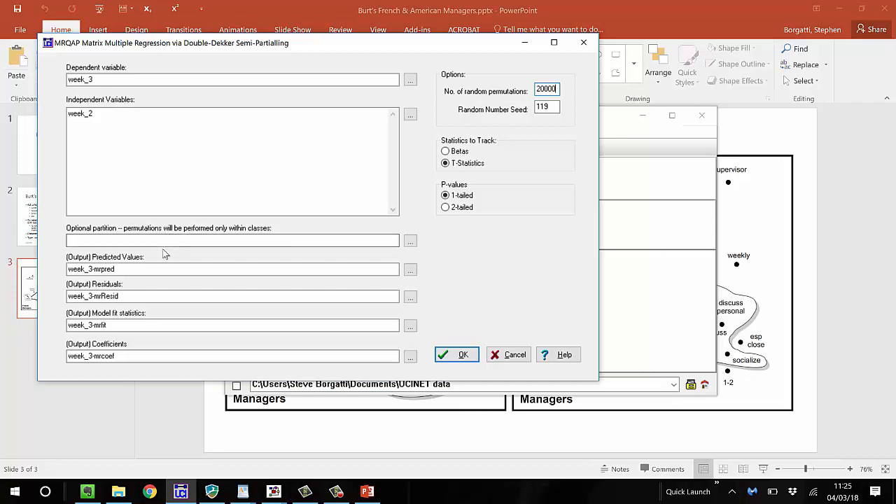
pyautogui.click(128, 269)
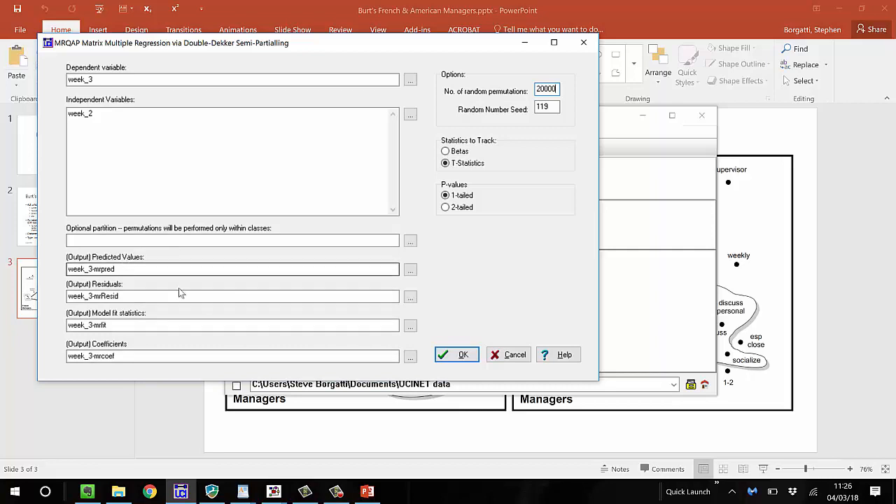
pyautogui.click(459, 356)
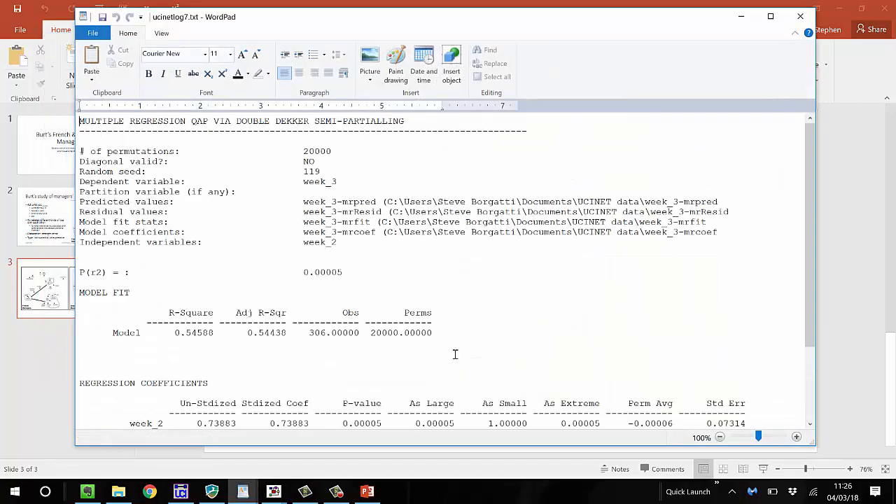
# Examine the model fit and regression coefficients for week_2 predicting week_3, and close the report
pyautogui.scroll(-2, 453, 351)
pyautogui.scroll(-2, 453, 351)
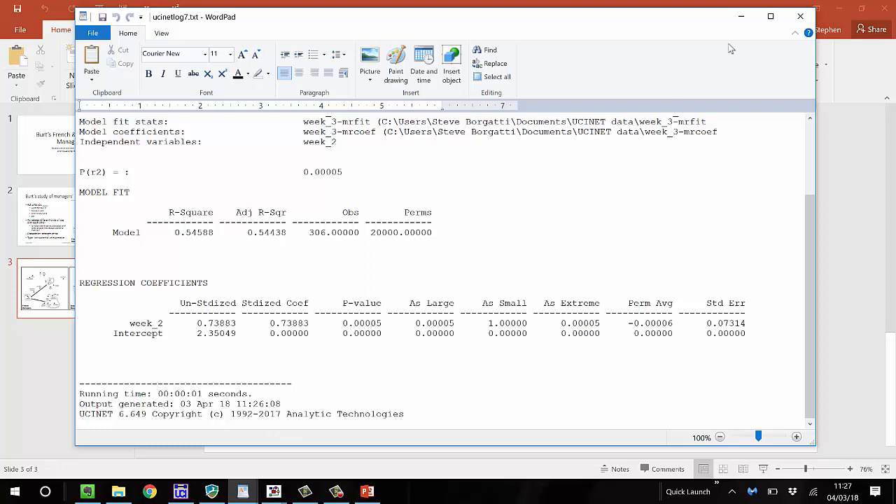
pyautogui.click(804, 22)
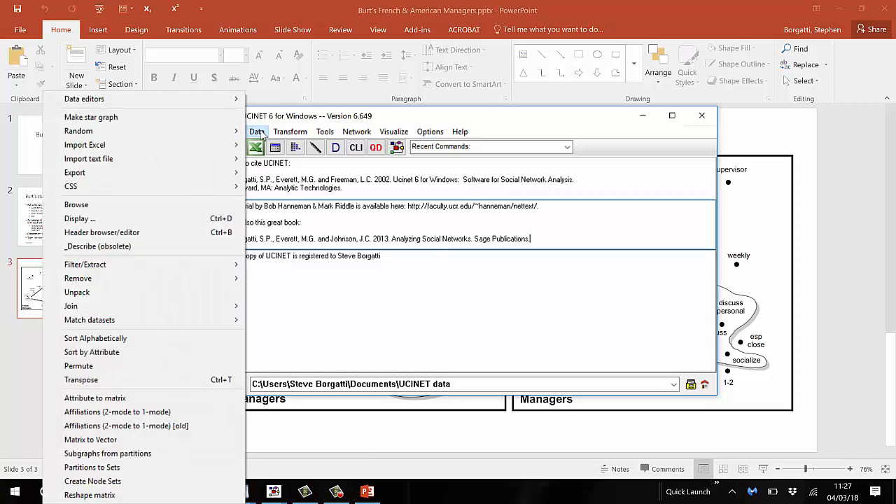
# Set up an attribute-to-matrix conversion of the Gender column in campattr, using exact matches
pyautogui.click(157, 399)
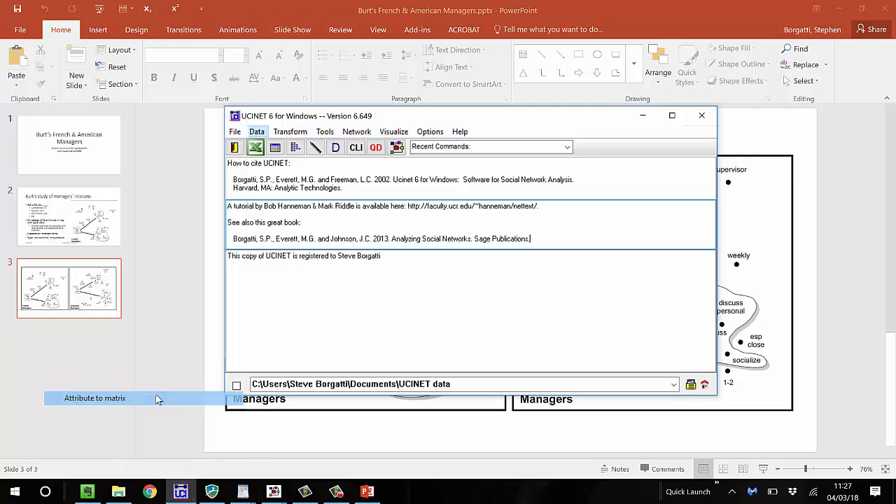
pyautogui.click(291, 191)
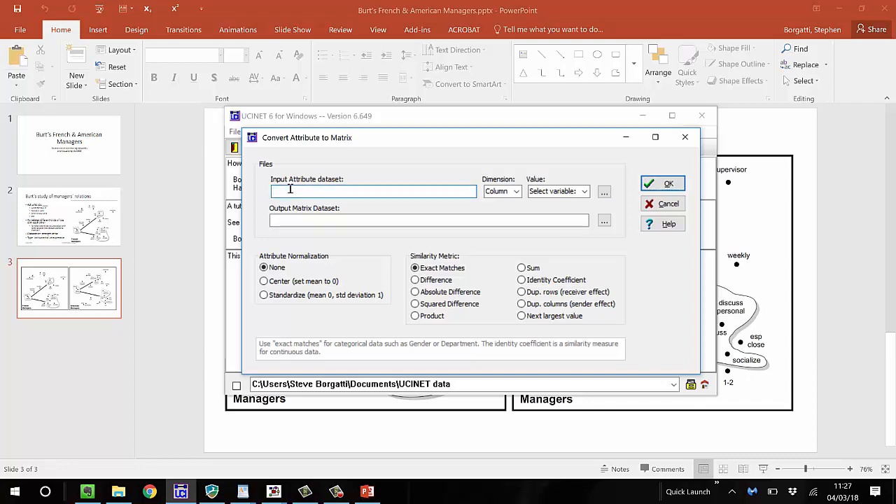
pyautogui.write('campattr')
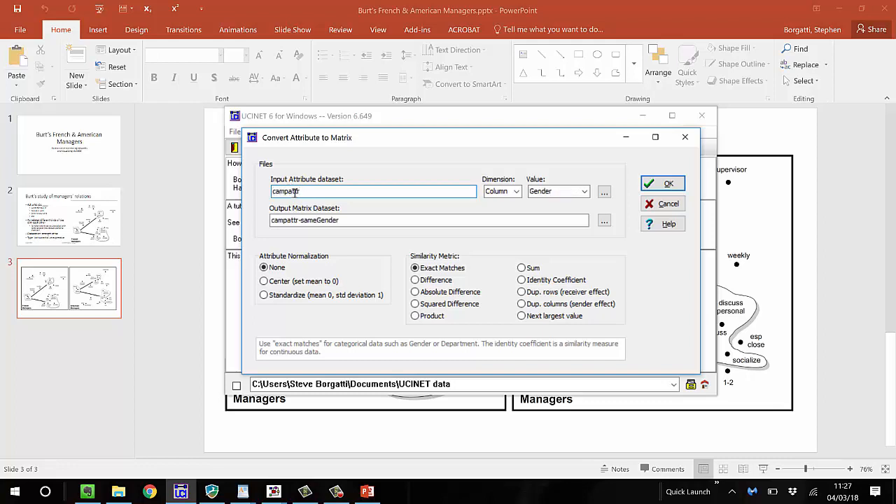
pyautogui.click(587, 192)
pyautogui.click(587, 192)
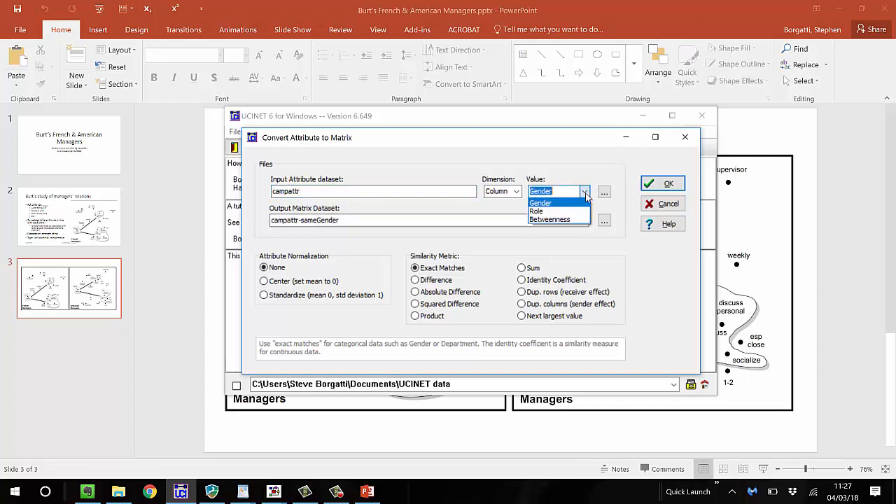
pyautogui.click(579, 201)
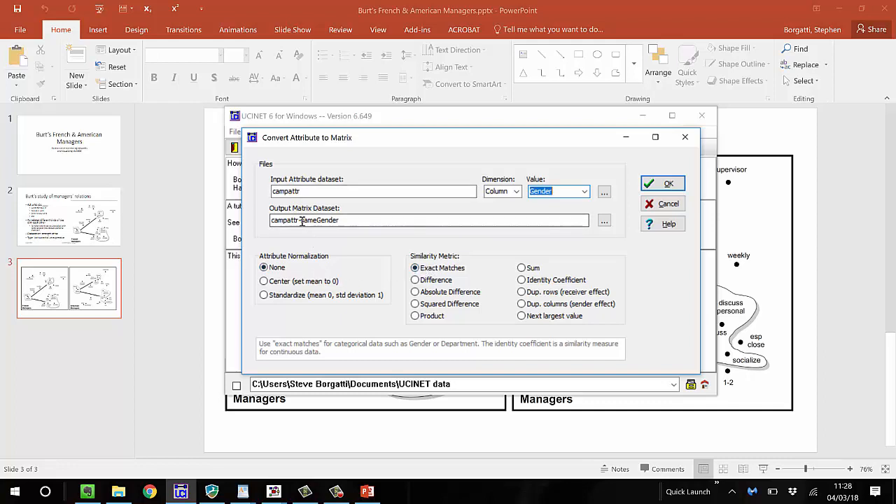
# Name the output matrix sameGender, run the conversion, and close the resulting report after viewing the matrix
pyautogui.moveTo(301, 220); pyautogui.dragTo(242, 221)
pyautogui.press('Delete')
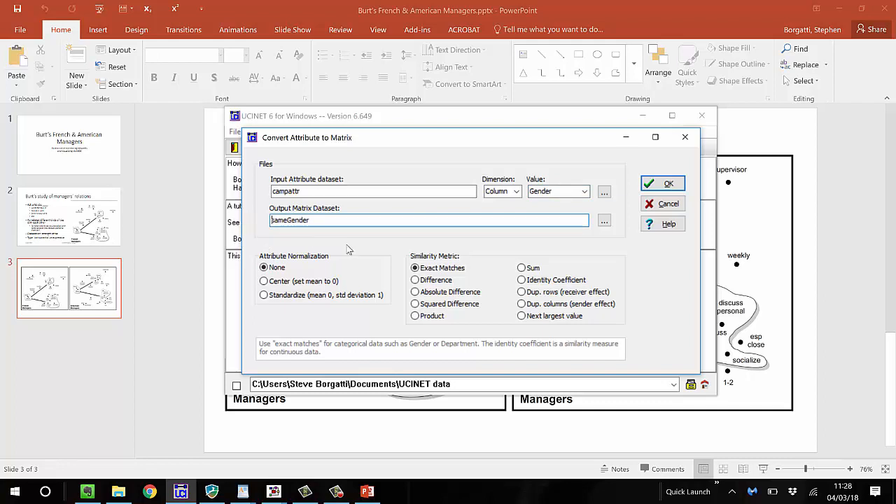
pyautogui.click(668, 184)
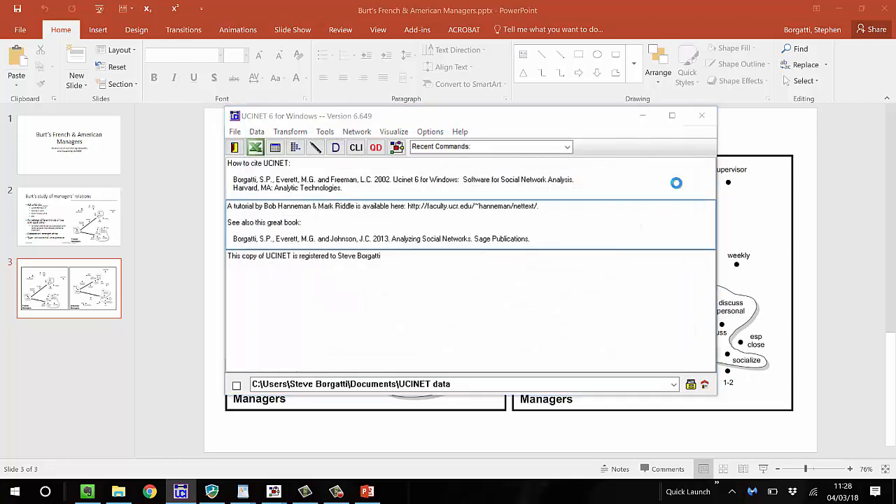
pyautogui.scroll(-2, 187, 308)
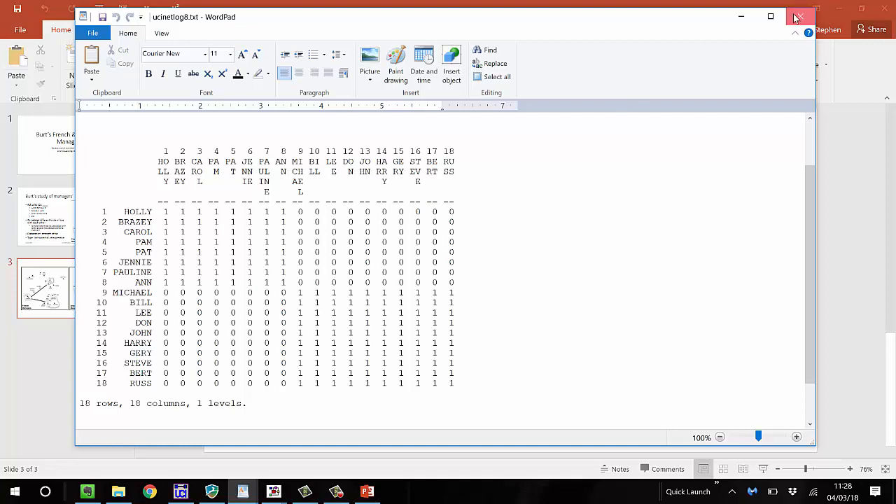
pyautogui.hotkey('alt', 'F4')
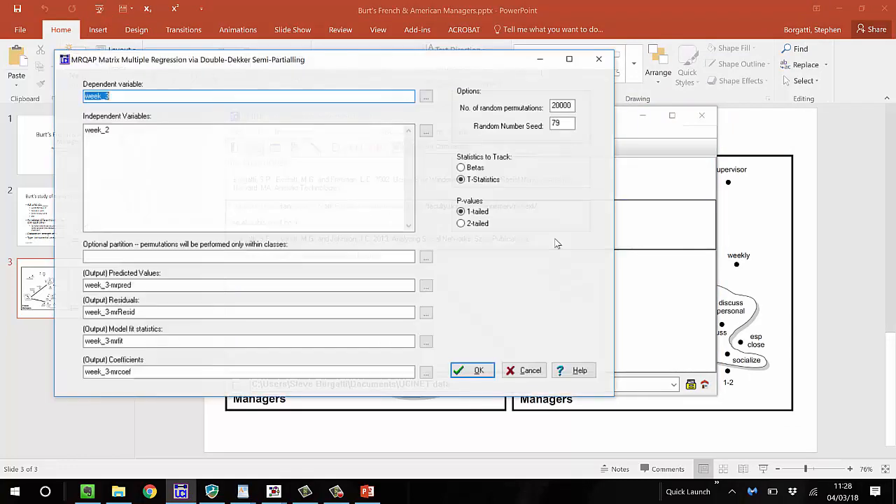
# Add samegender as a second independent variable beside week_2 in the MRQAP regression on week_3, and run it
pyautogui.click(228, 130)
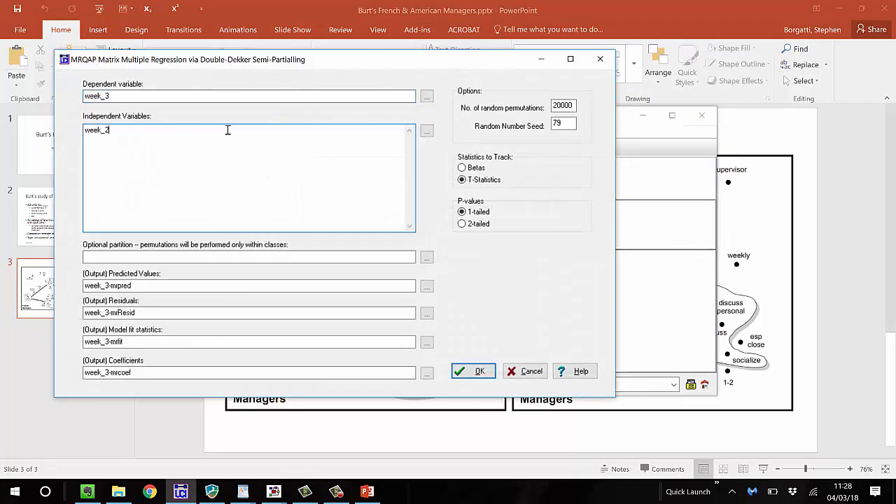
pyautogui.press('Return')
pyautogui.write('samegender')
pyautogui.click(474, 373)
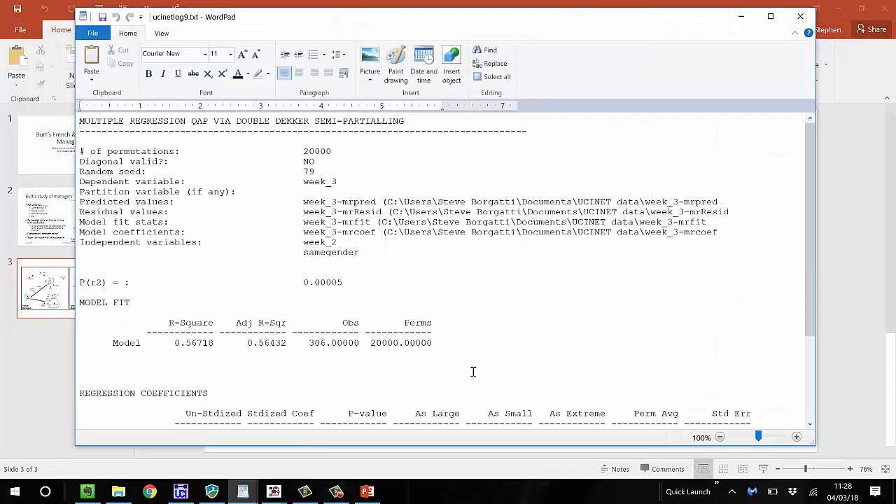
# Examine the model fit and coefficients for week_2 and samegender predicting week_3, and close the report
pyautogui.scroll(-2, 468, 369)
pyautogui.scroll(-2, 468, 369)
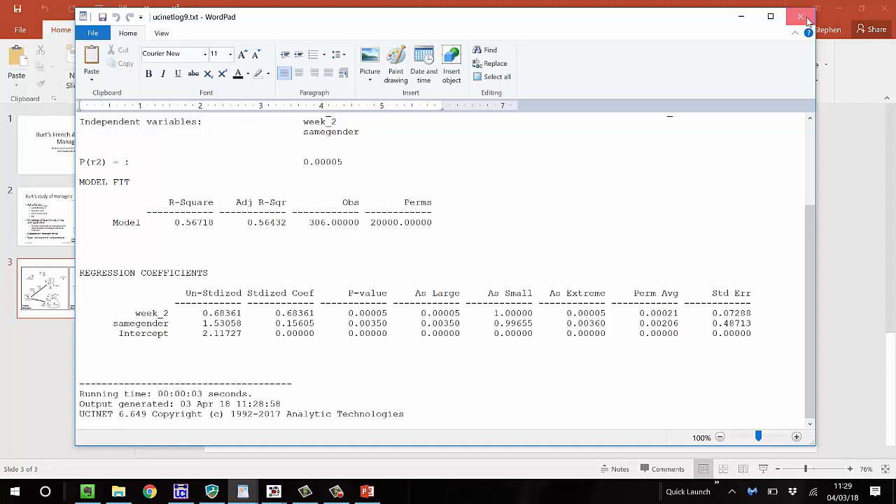
pyautogui.click(805, 20)
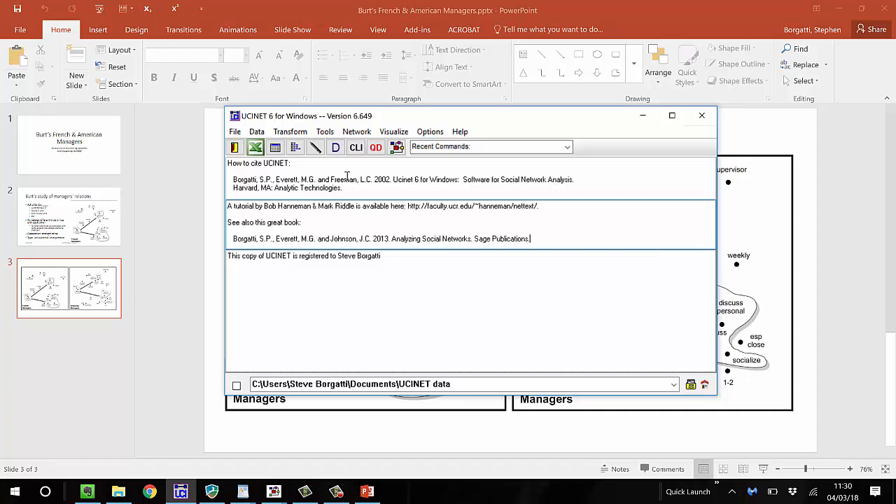
# Convert the Gender column of campattr to a duplicated-rows (receiver effect) matrix named receiverGender, and close the report
pyautogui.click(257, 133)
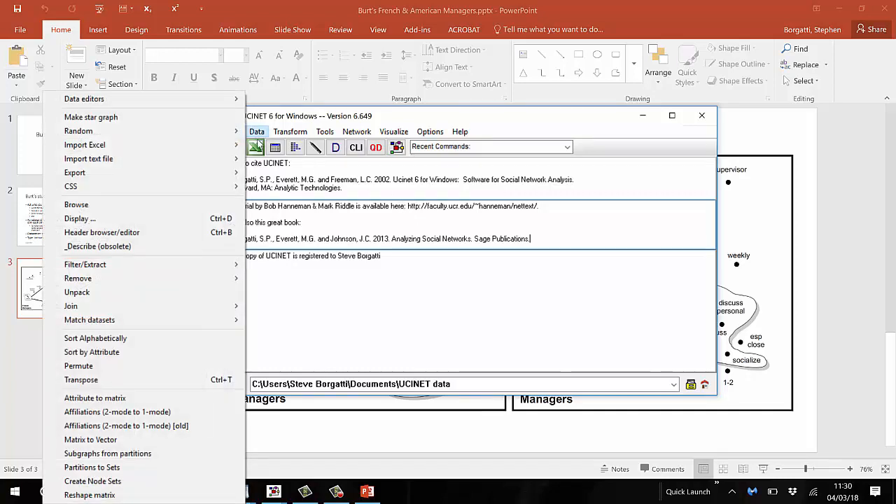
pyautogui.click(216, 399)
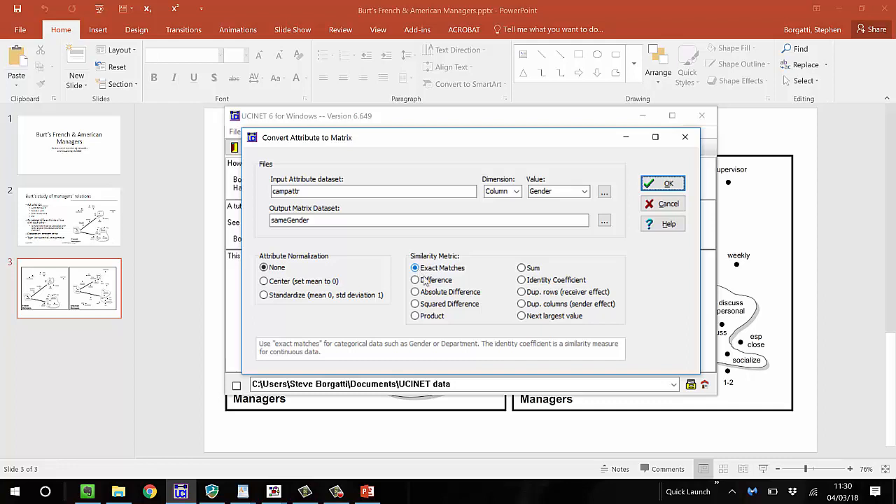
pyautogui.click(521, 292)
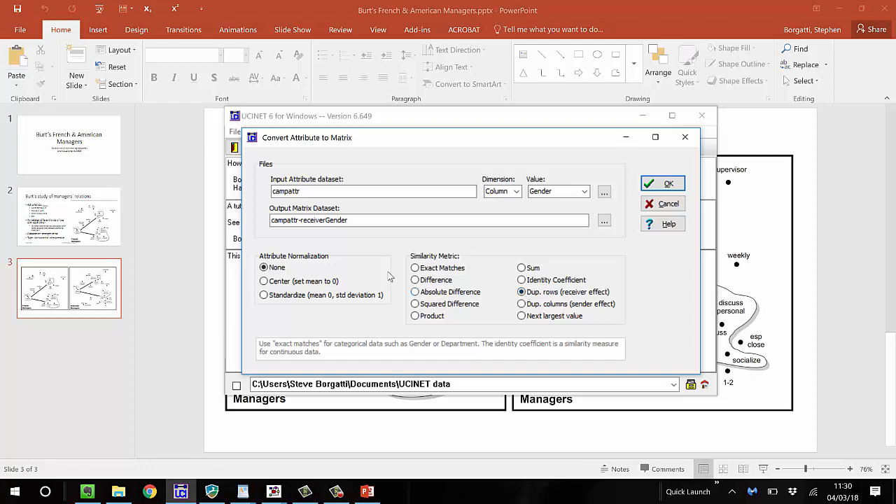
pyautogui.click(300, 221)
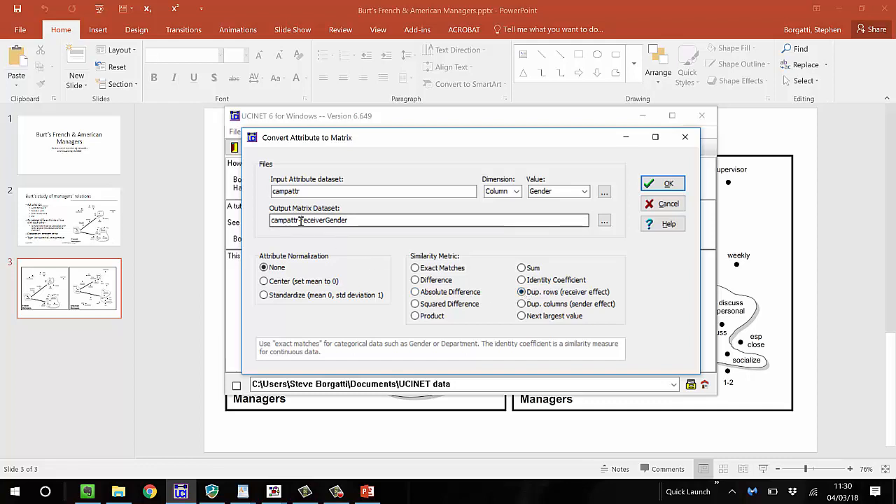
pyautogui.moveTo(301, 220); pyautogui.dragTo(245, 233)
pyautogui.press('Delete')
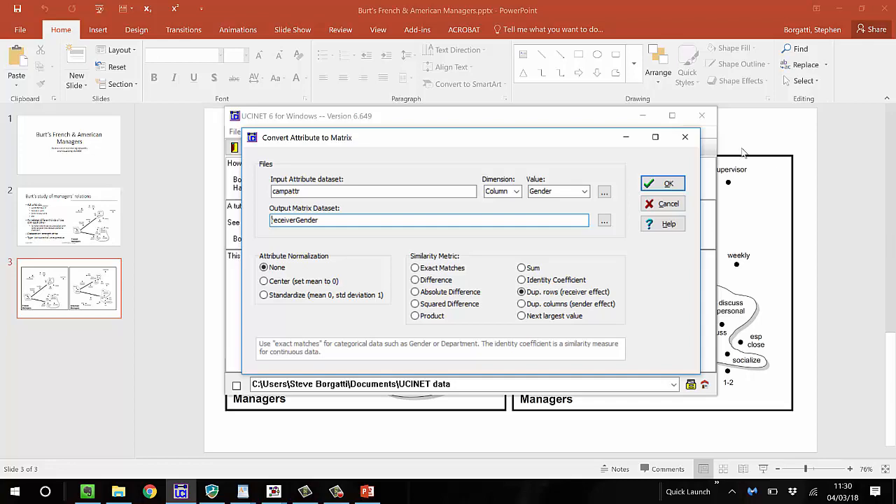
pyautogui.click(672, 184)
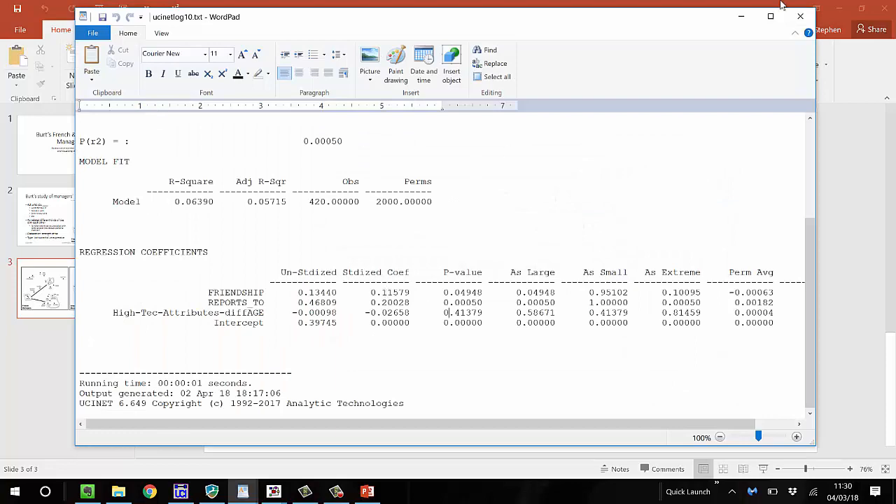
pyautogui.click(801, 16)
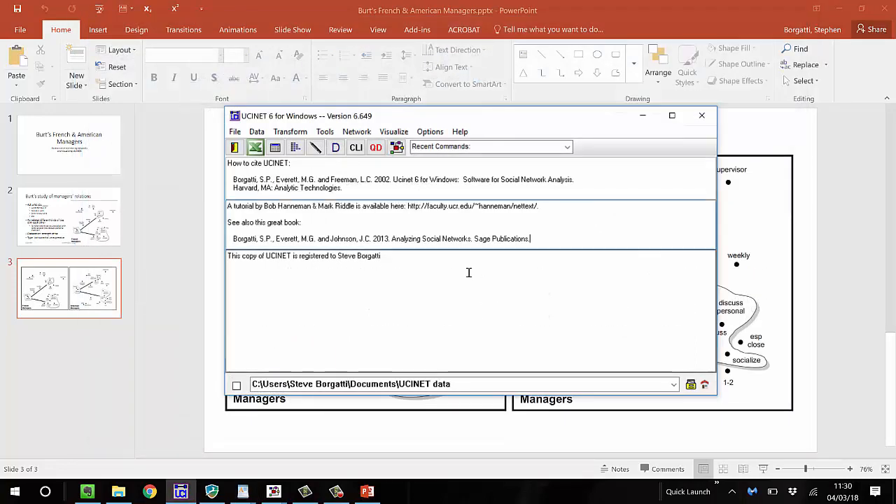
# Rerun the receiverGender attribute-to-matrix conversion with the same settings, view the resulting matrix, and close the report
pyautogui.click(256, 131)
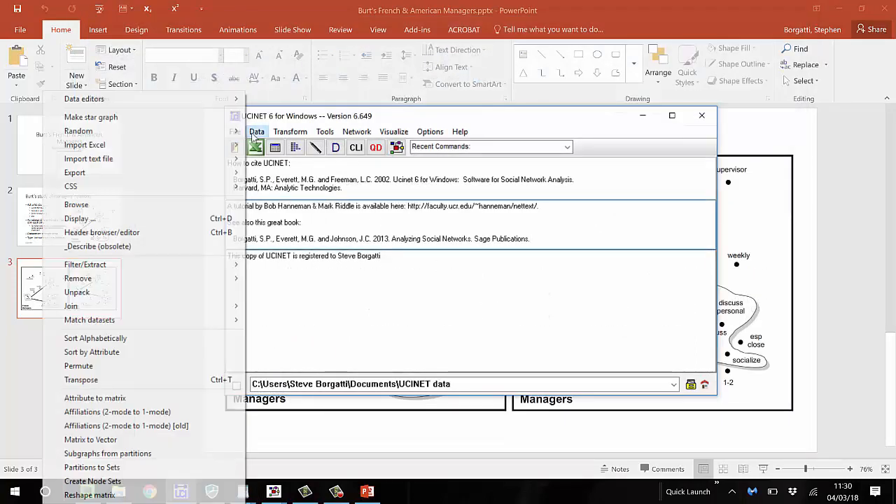
pyautogui.click(217, 399)
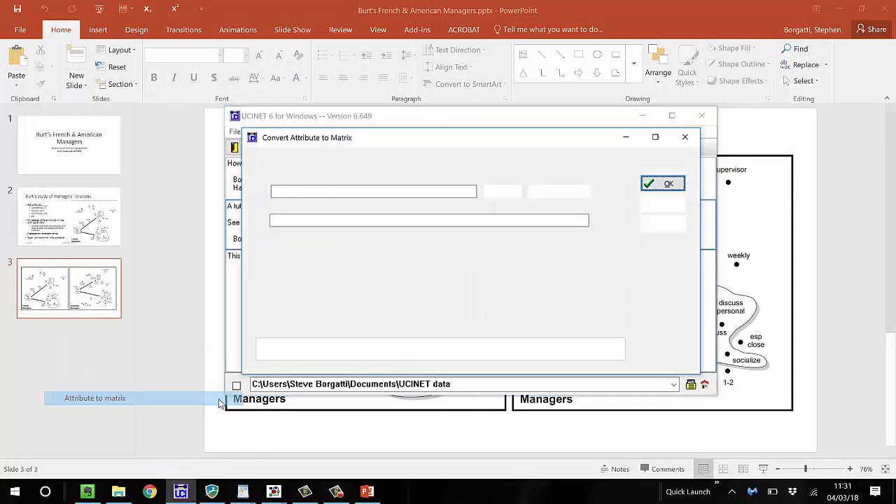
pyautogui.click(652, 183)
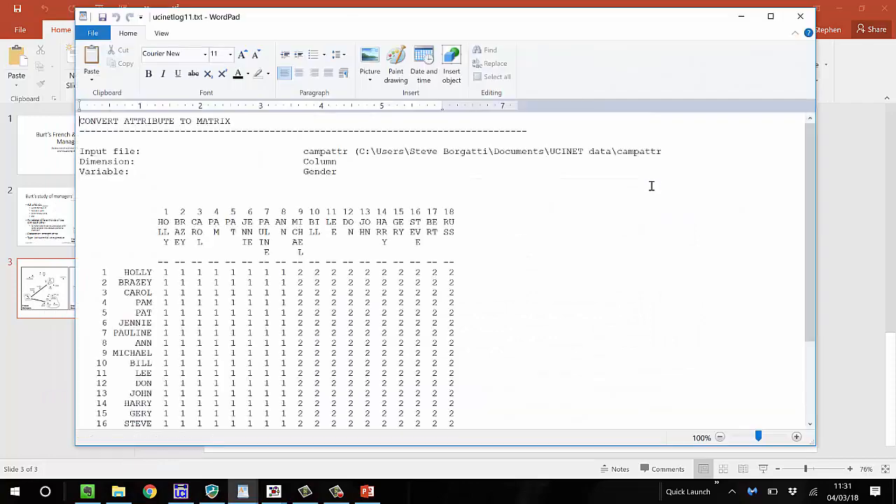
pyautogui.scroll(-2, 542, 231)
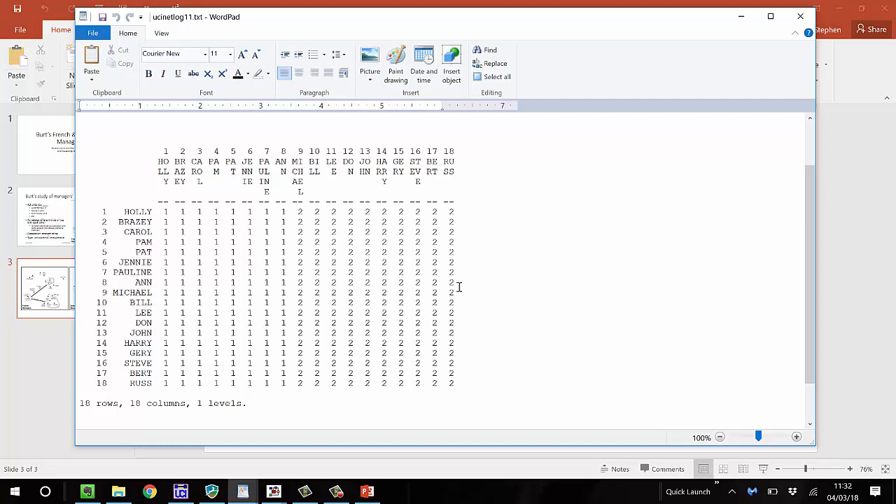
pyautogui.click(800, 16)
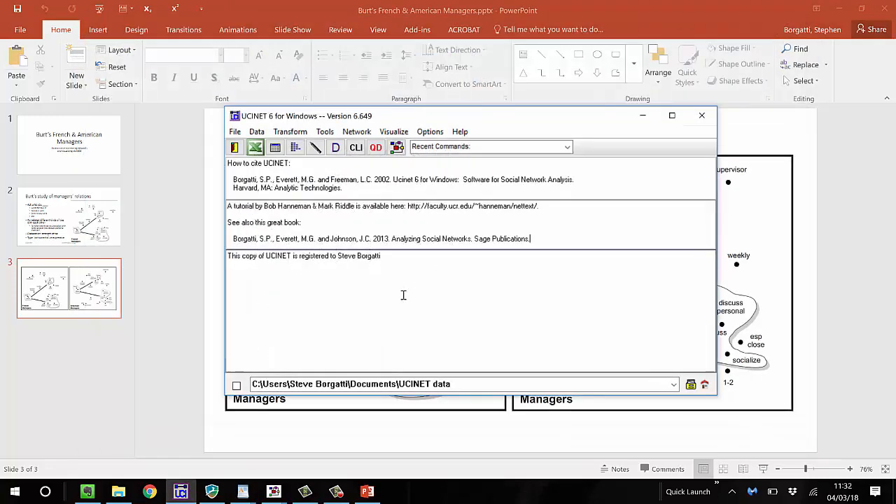
# Add receiverGender as a third independent variable beside week_2 and samegender in the MRQAP regression on week_3, and run it
pyautogui.hotkey('ctrl', 'r')
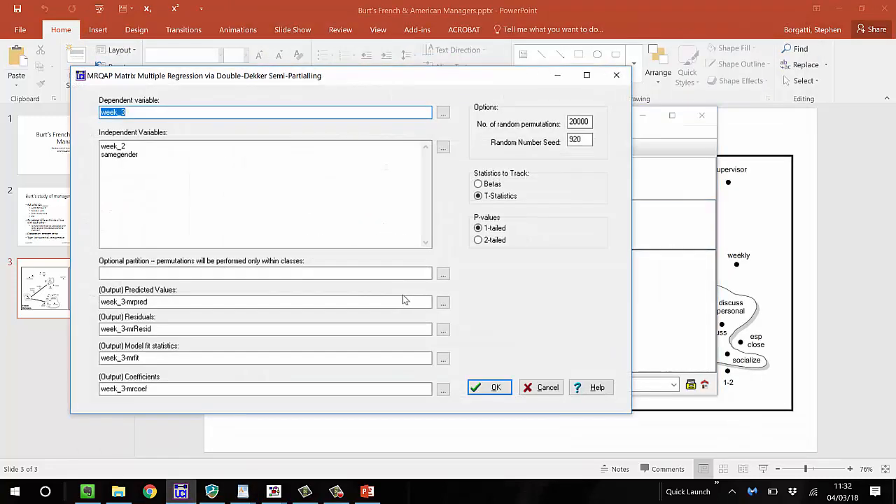
pyautogui.click(199, 157)
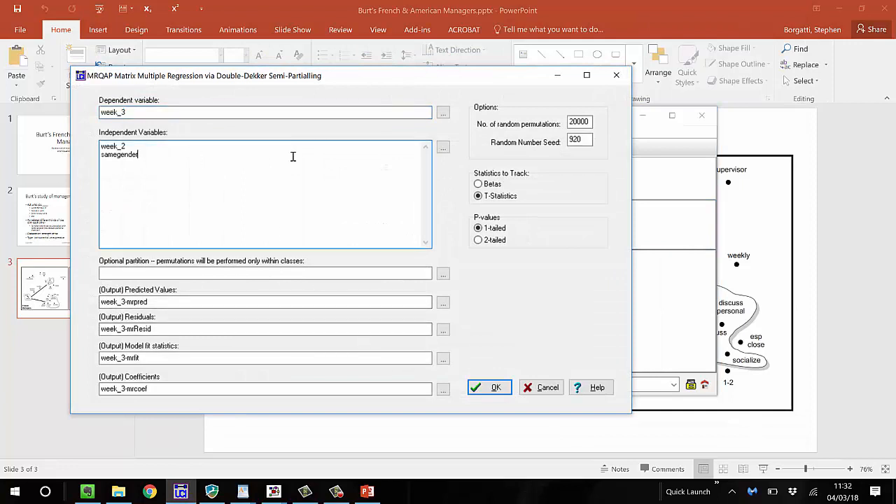
pyautogui.click(443, 147)
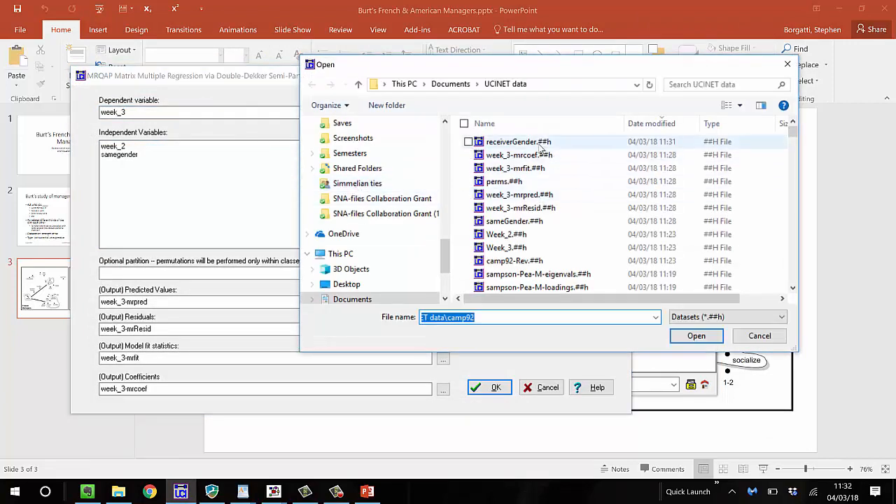
pyautogui.click(539, 143)
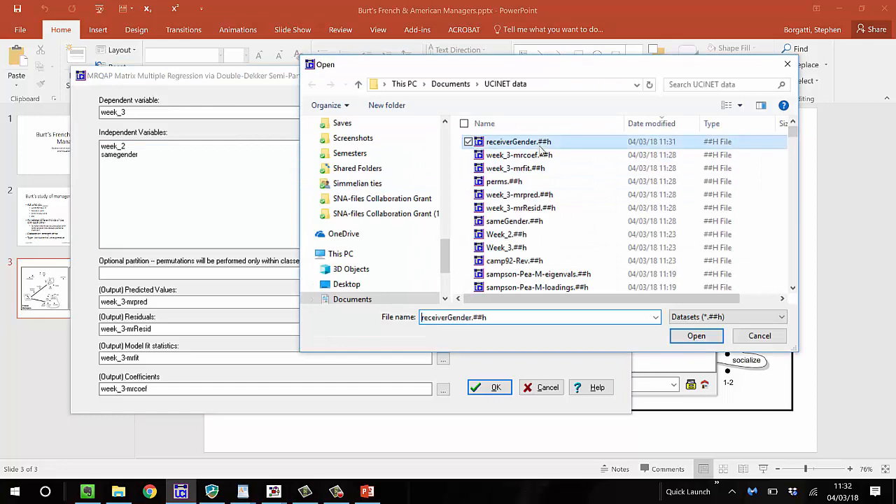
pyautogui.click(697, 336)
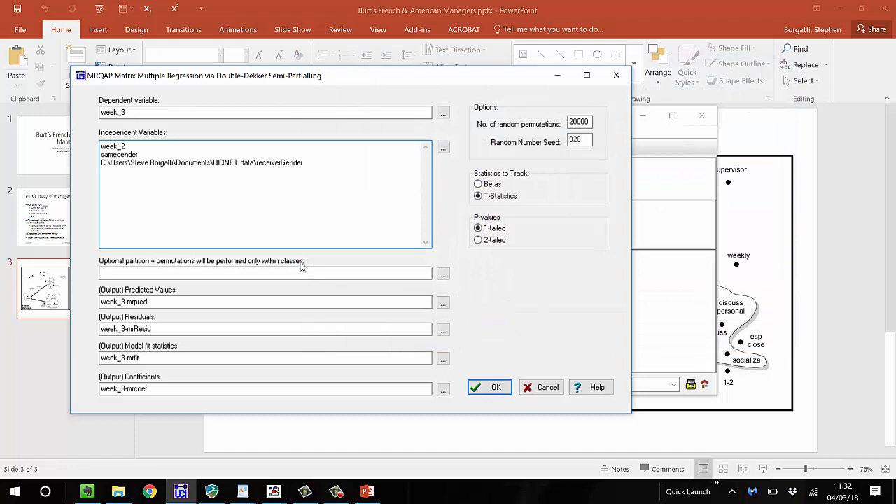
pyautogui.click(496, 388)
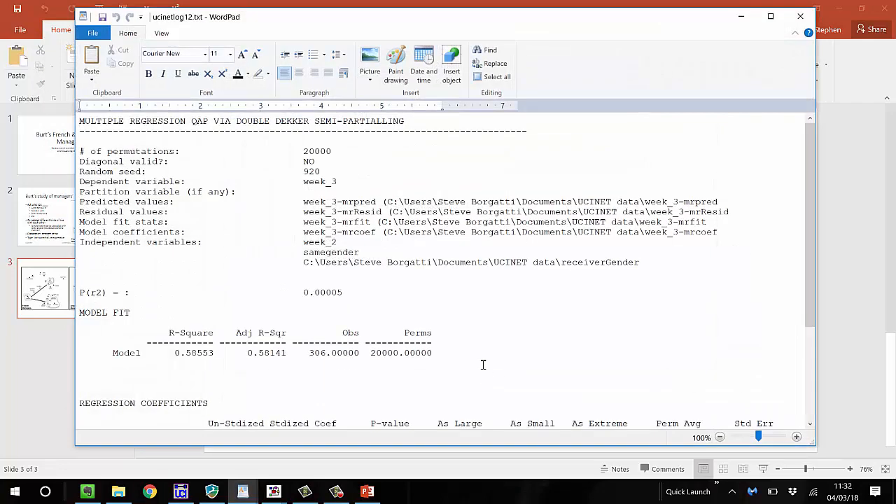
# Examine the model fit and coefficients of the regression that includes receiverGender, and close the report
pyautogui.scroll(-2, 483, 364)
pyautogui.scroll(-2, 483, 364)
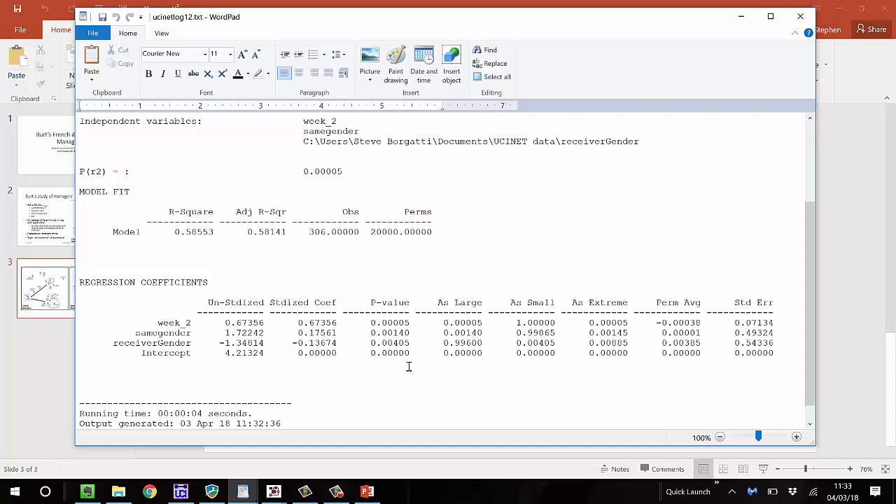
pyautogui.click(803, 19)
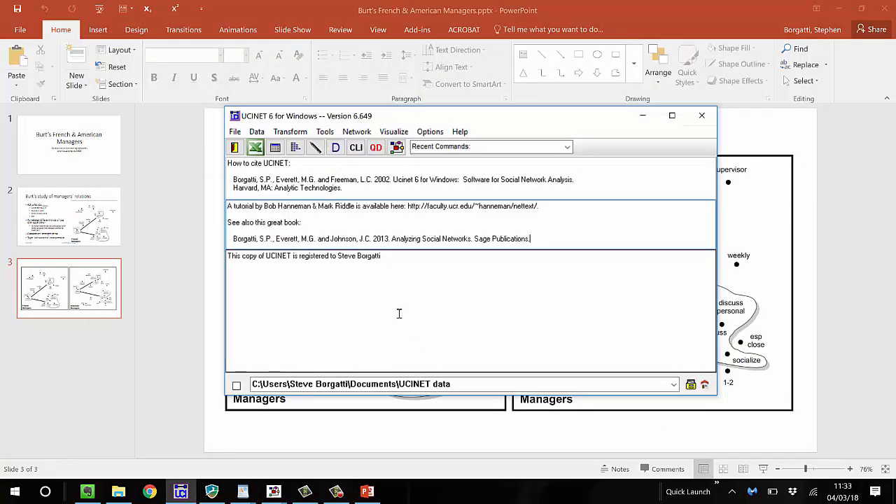
# Transpose the week_2 dataset under the default output name, and close the report
pyautogui.click(295, 133)
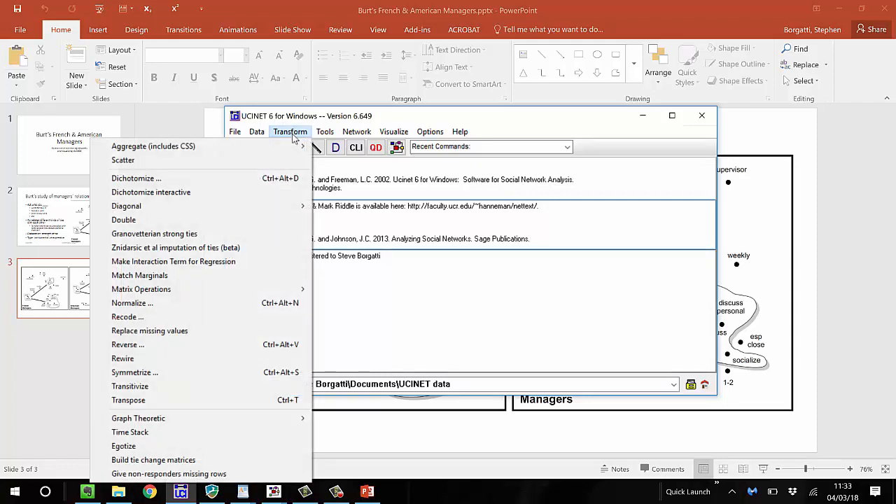
pyautogui.click(235, 397)
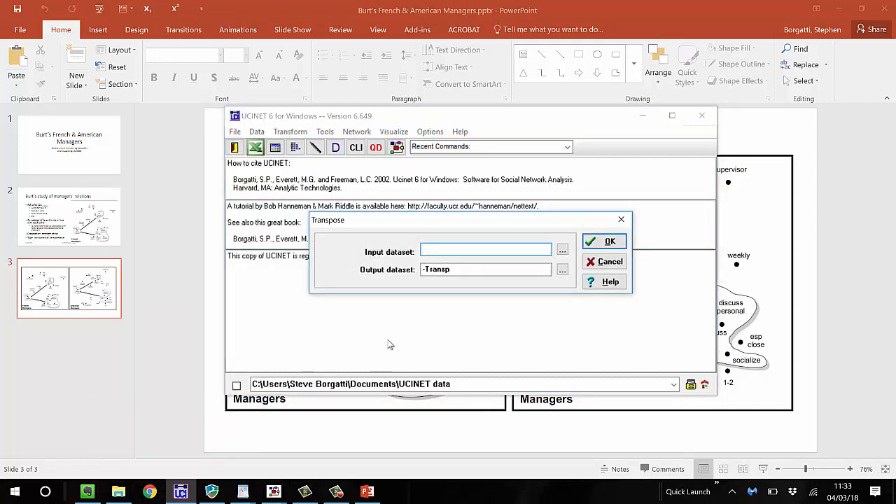
pyautogui.write('week_2')
pyautogui.press('Return')
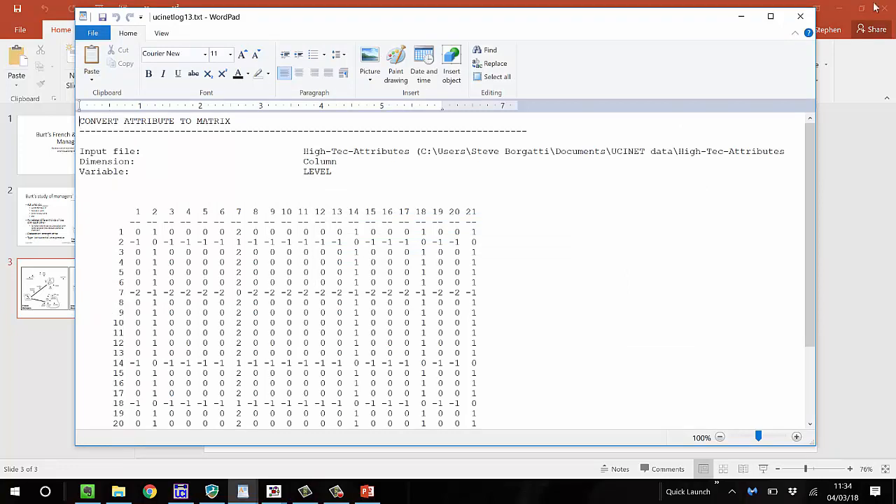
pyautogui.click(804, 17)
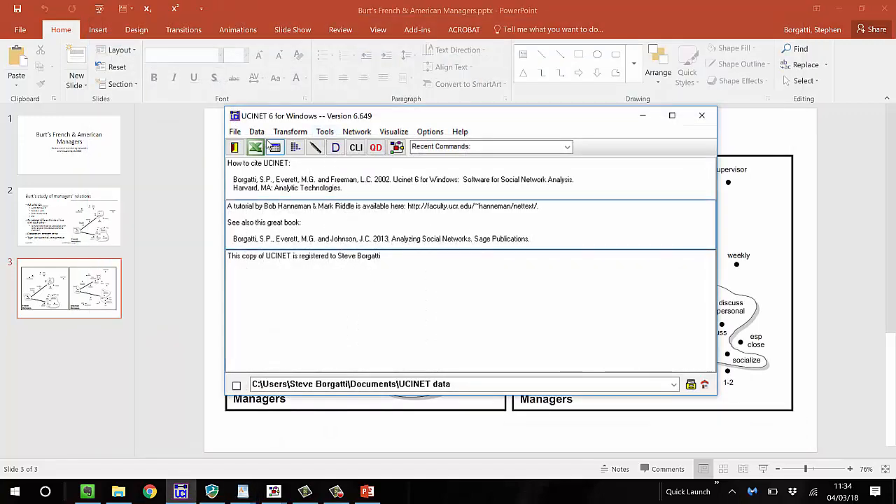
# Rerun the transpose of week_2 with the same input and output datasets to get its matrix report
pyautogui.click(289, 133)
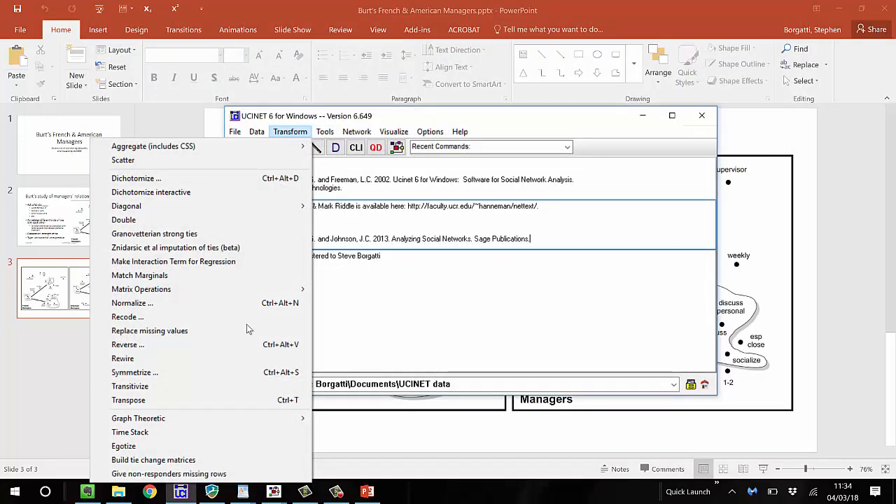
pyautogui.click(238, 400)
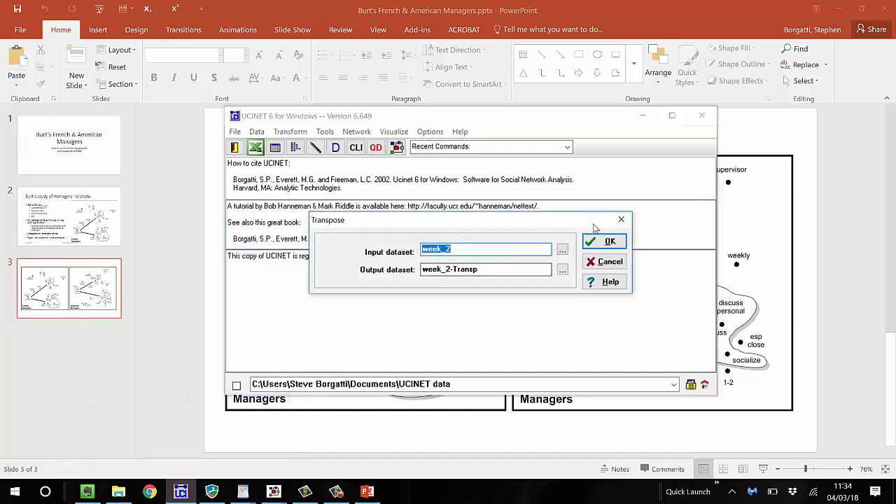
pyautogui.click(619, 242)
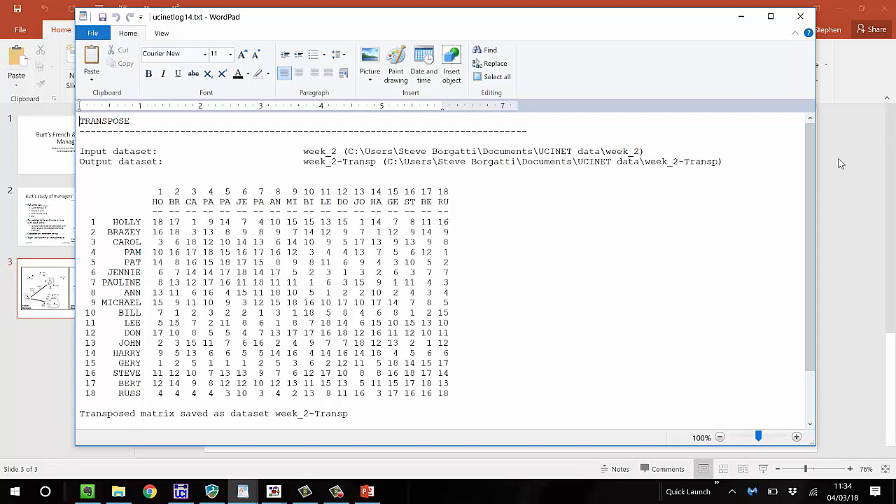
# Narrow the transpose report, display the original week_2 dataset, and place its report alongside to compare the two matrices
pyautogui.moveTo(816, 152); pyautogui.dragTo(474, 201)
pyautogui.click(530, 239)
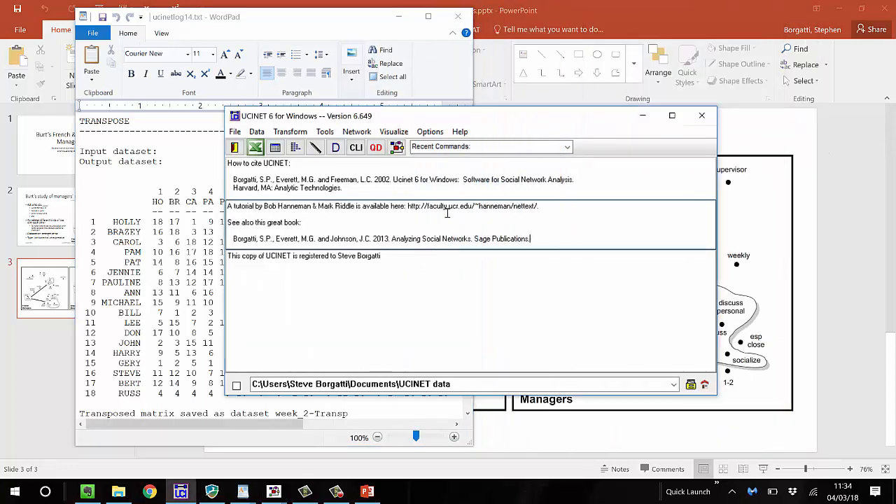
pyautogui.click(337, 153)
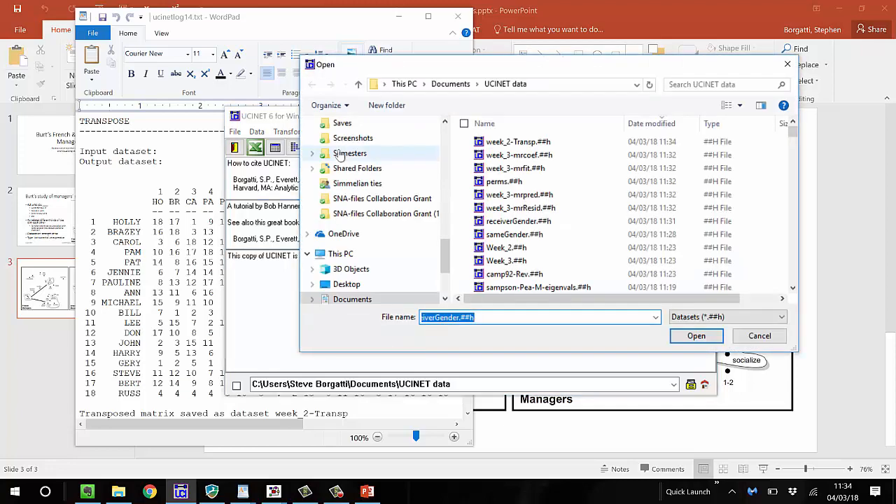
pyautogui.write('week_2')
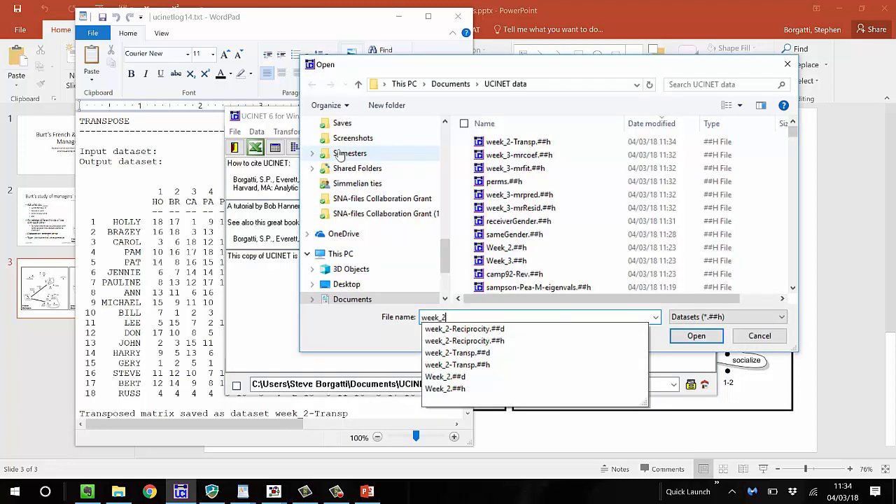
pyautogui.press('Return')
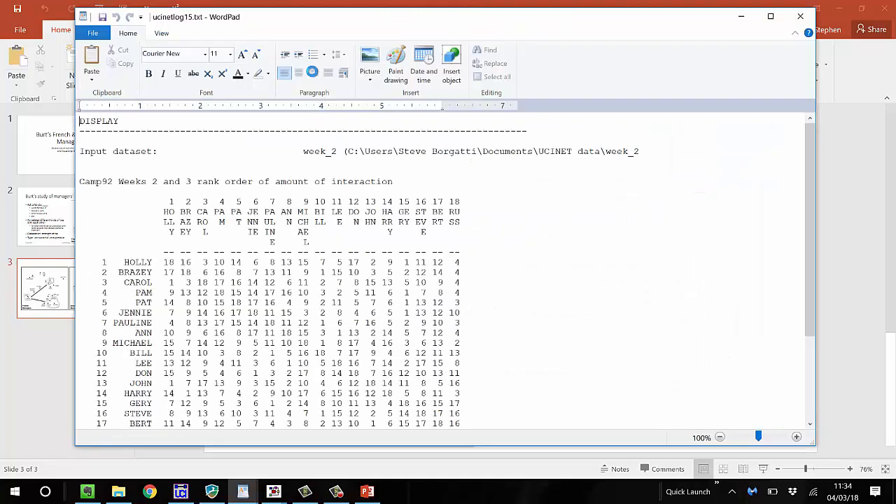
pyautogui.moveTo(324, 23); pyautogui.dragTo(703, 15)
pyautogui.click(192, 231)
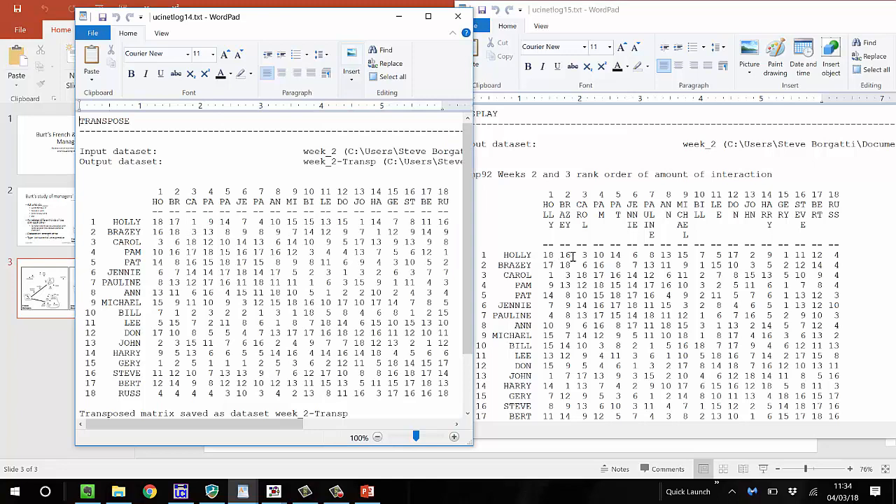
pyautogui.click(669, 21)
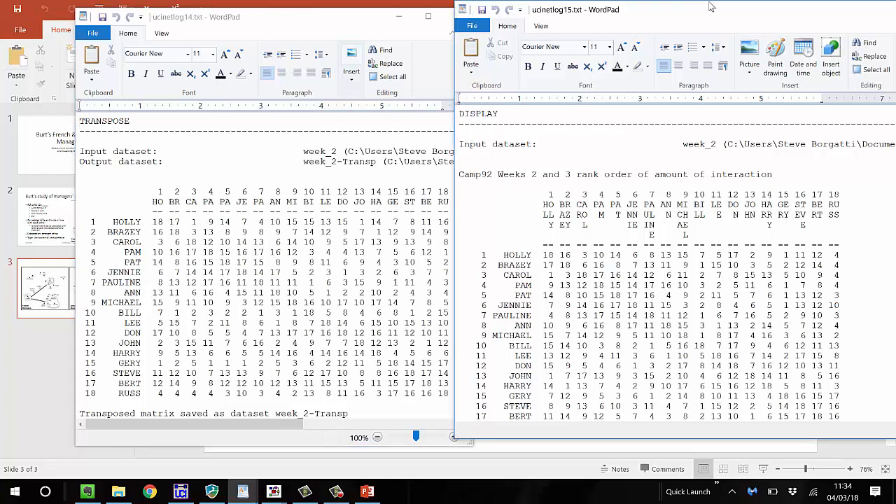
# Compare the original week_2 matrix with its transpose, and close both reports
pyautogui.moveTo(689, 15); pyautogui.dragTo(712, 8)
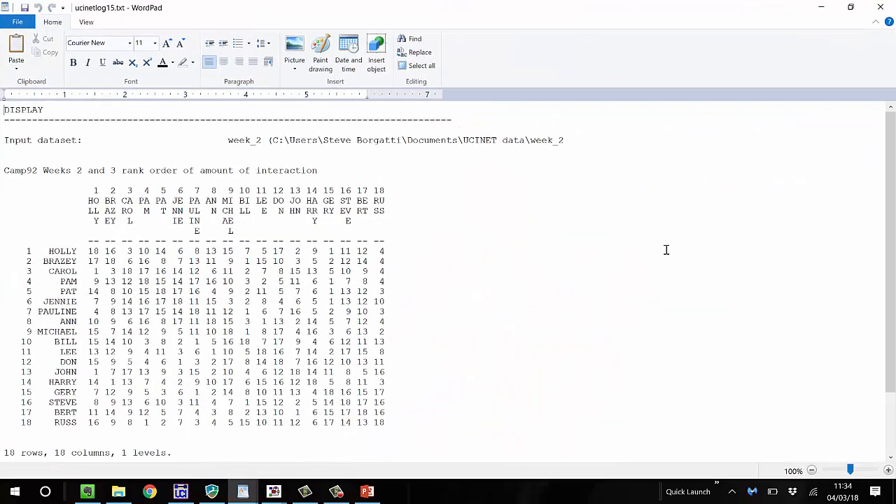
pyautogui.click(852, 7)
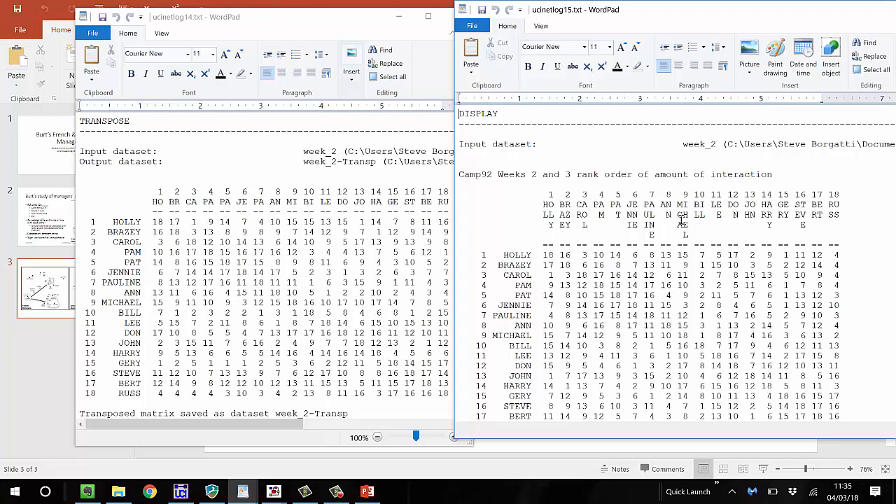
pyautogui.scroll(-1, 681, 219)
pyautogui.scroll(-2, 681, 219)
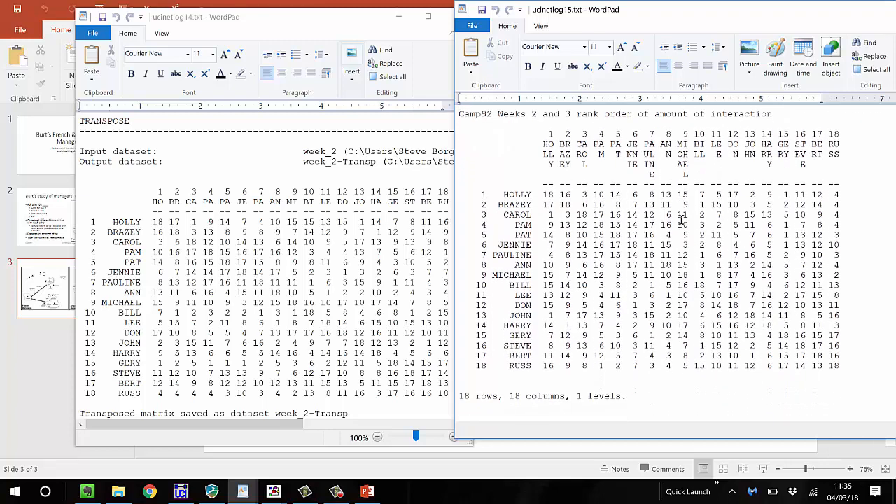
pyautogui.scroll(2, 681, 219)
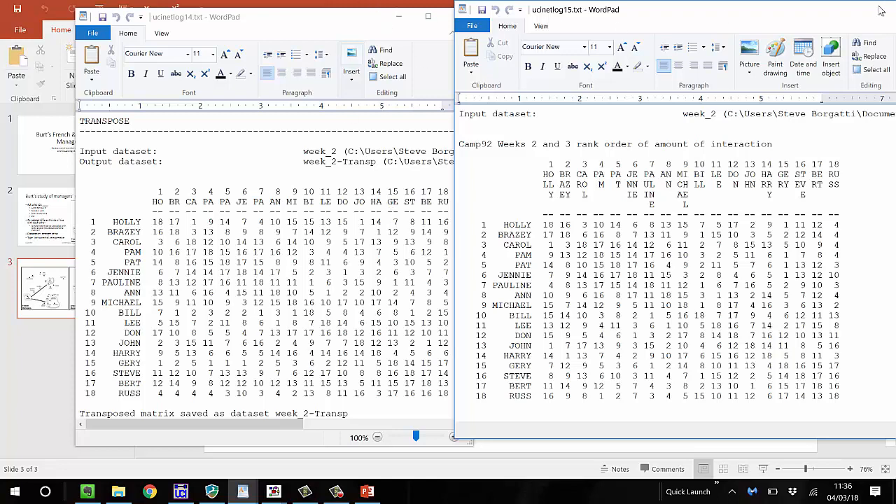
pyautogui.moveTo(881, 9); pyautogui.dragTo(495, 19)
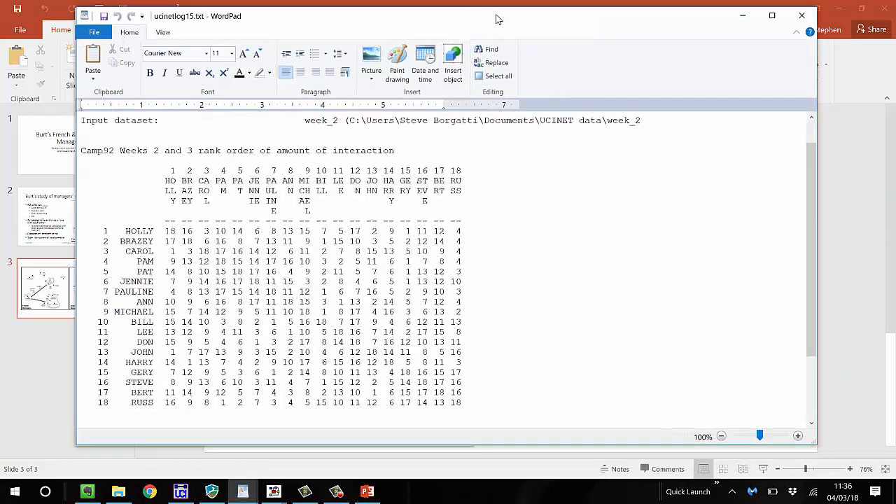
pyautogui.click(802, 15)
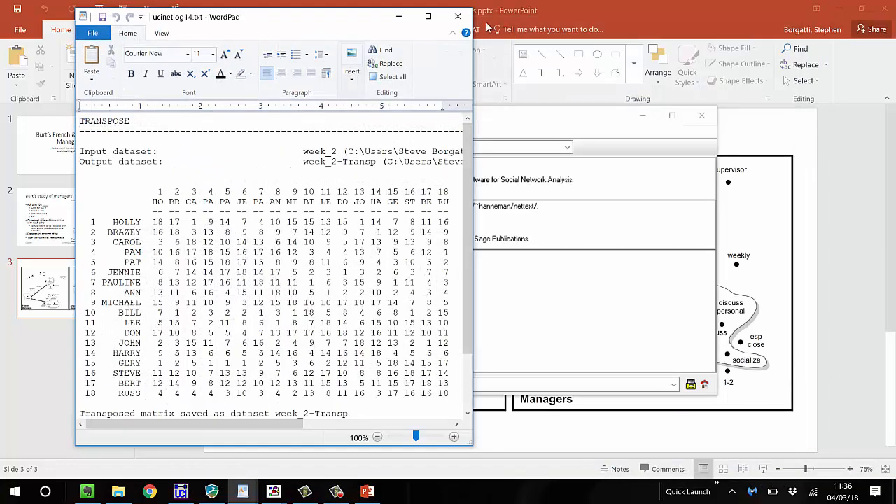
pyautogui.click(458, 16)
# Add week_2-transp as another independent variable in the week_3 MRQAP regression, and run it with 2-tailed p-values
pyautogui.hotkey('ctrl', 'r')
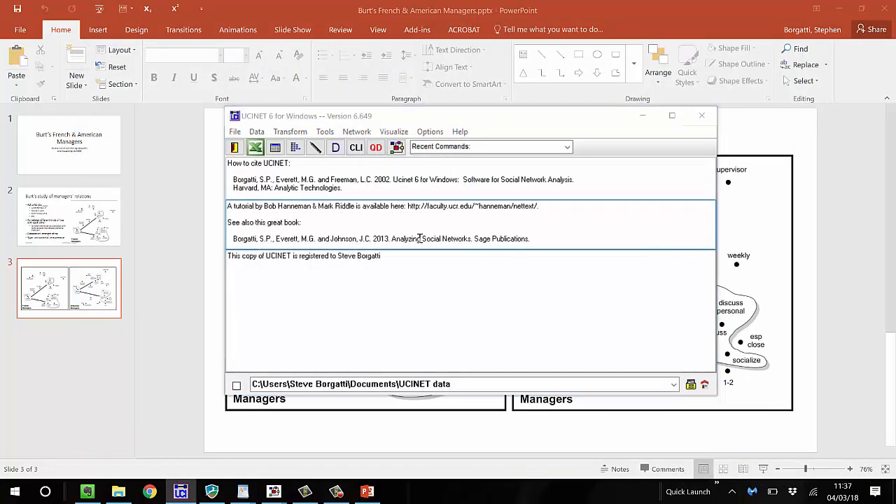
pyautogui.click(385, 179)
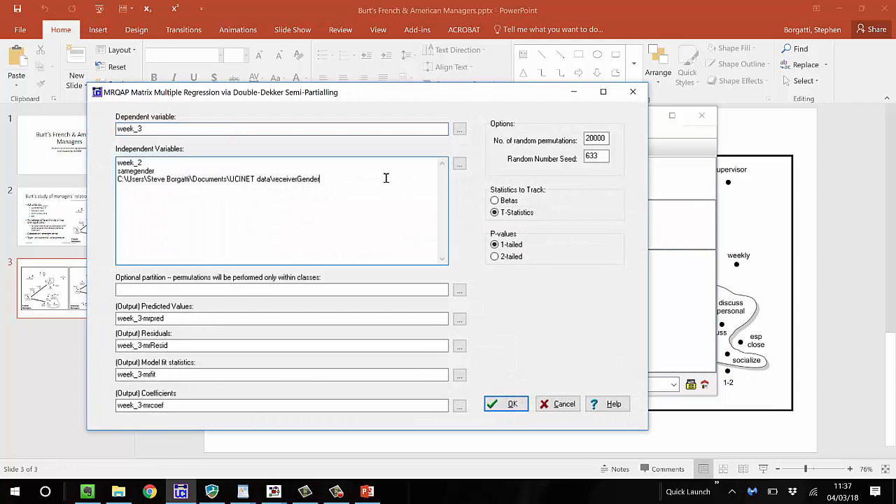
pyautogui.press('Return')
pyautogui.write('week_2-transp')
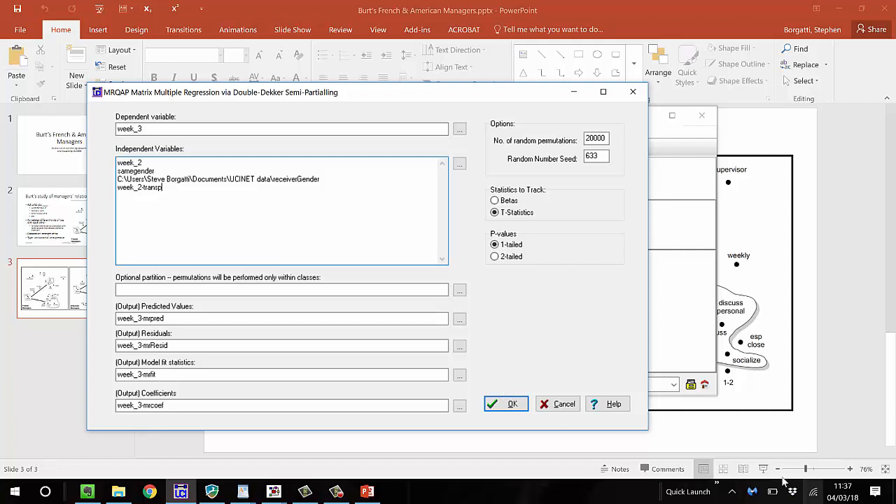
pyautogui.click(498, 257)
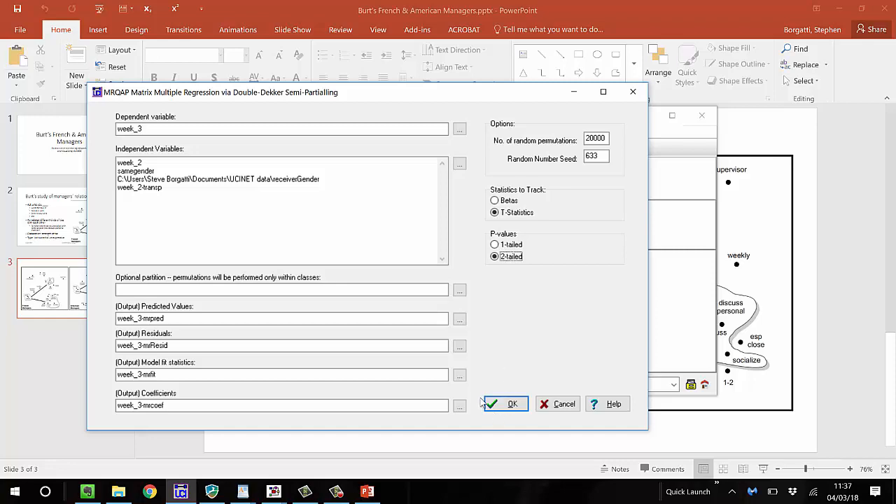
pyautogui.click(499, 409)
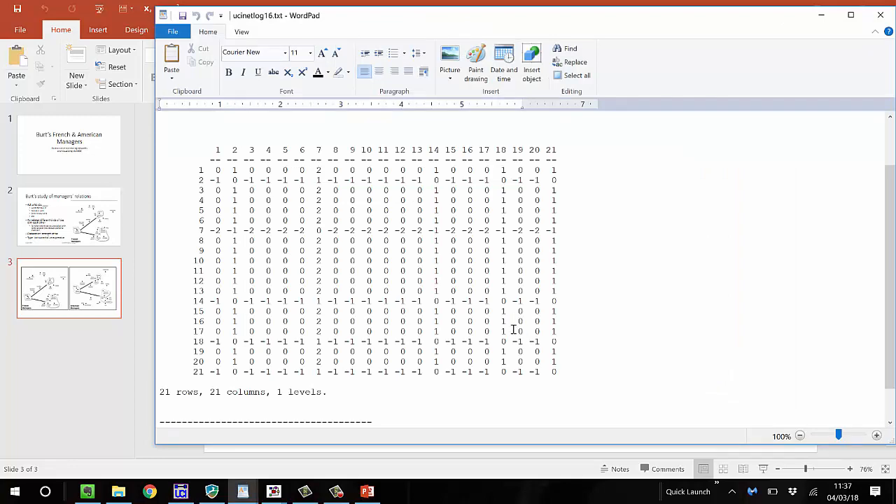
# Close the unrelated attribute report, open the latest regression output log to examine its model fit and coefficients, and close it
pyautogui.scroll(2, 513, 329)
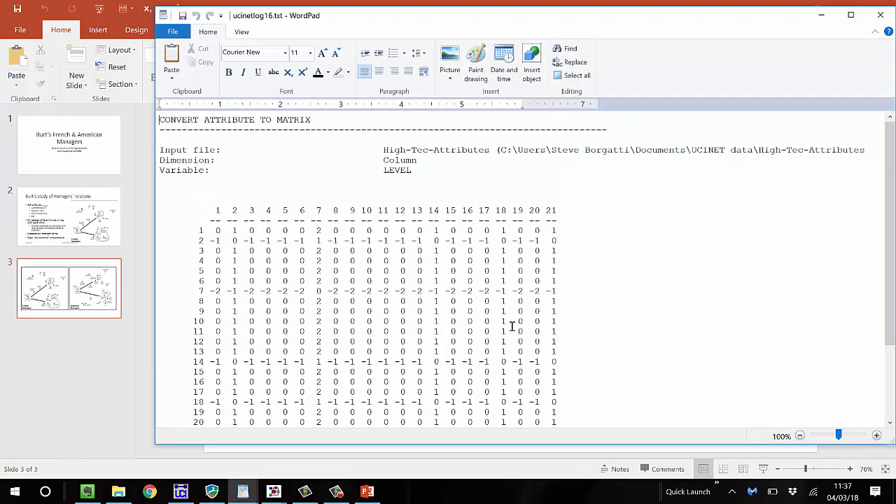
pyautogui.click(890, 21)
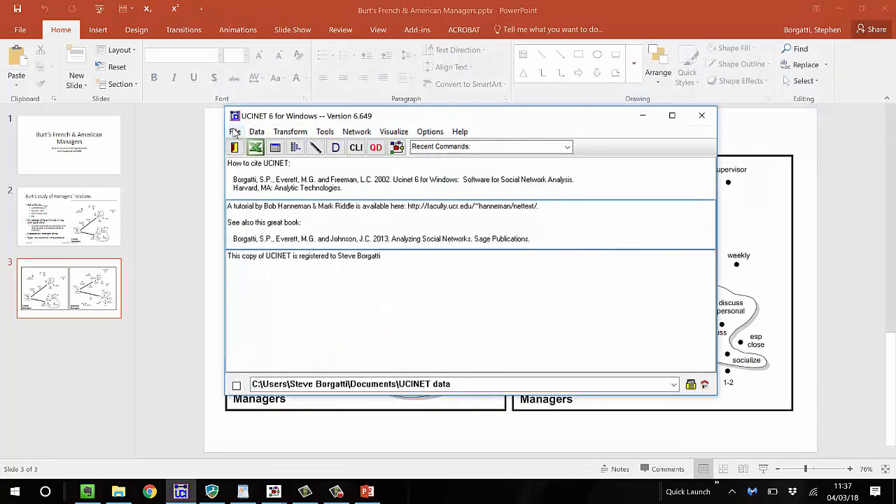
pyautogui.click(234, 132)
pyautogui.click(211, 256)
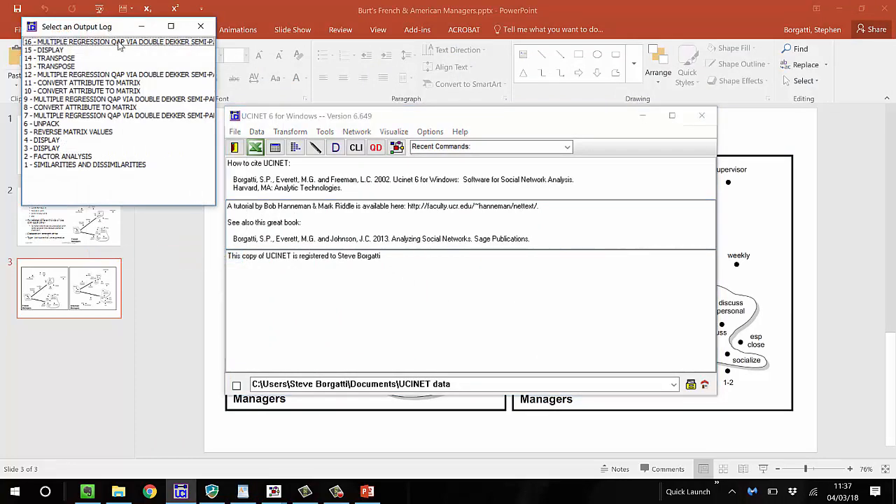
pyautogui.doubleClick(118, 41)
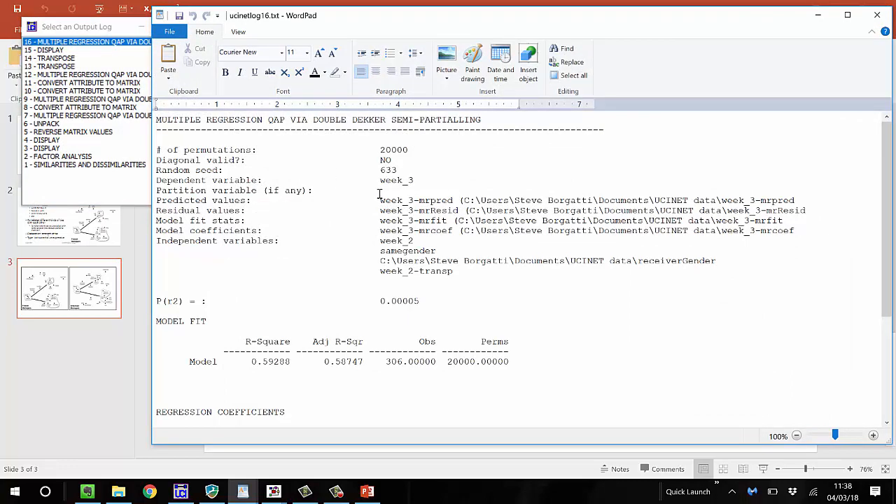
pyautogui.scroll(-4, 380, 194)
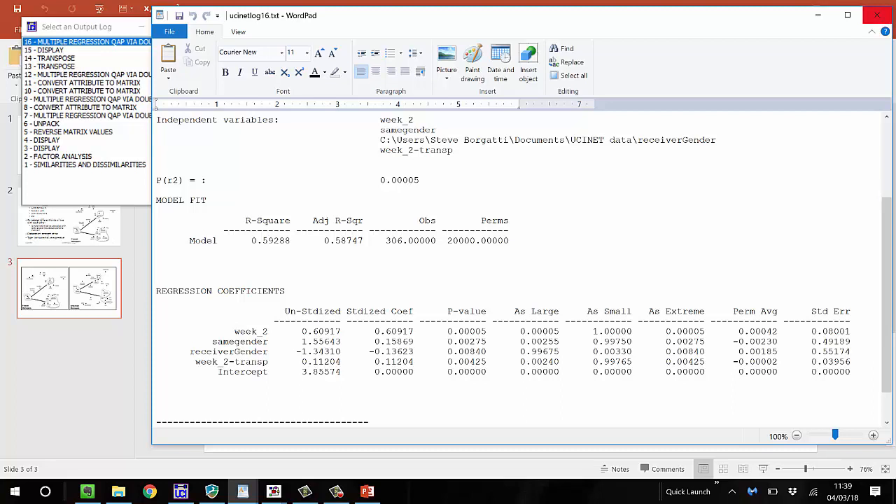
pyautogui.click(878, 15)
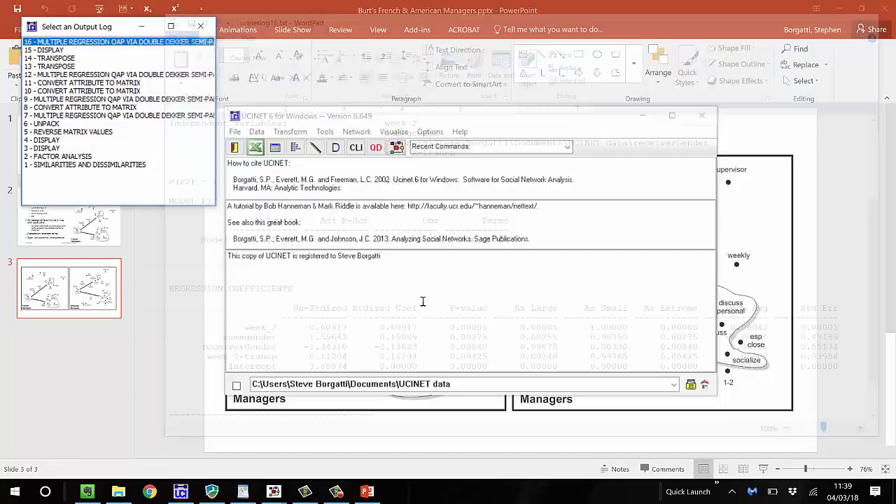
pyautogui.click(359, 133)
pyautogui.moveTo(344, 255)
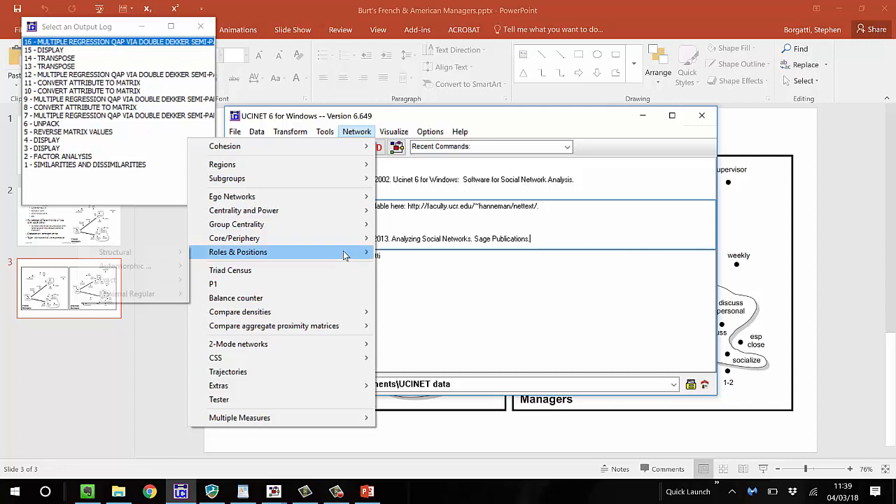
pyautogui.moveTo(179, 253)
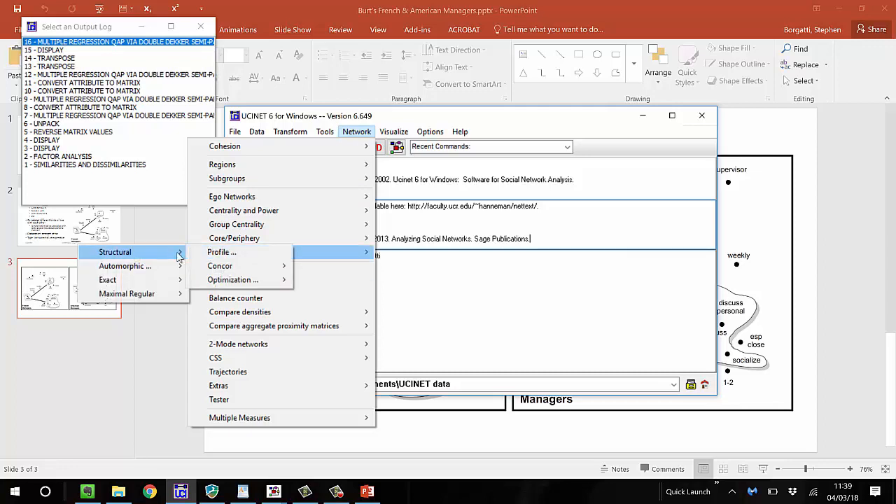
pyautogui.click(501, 224)
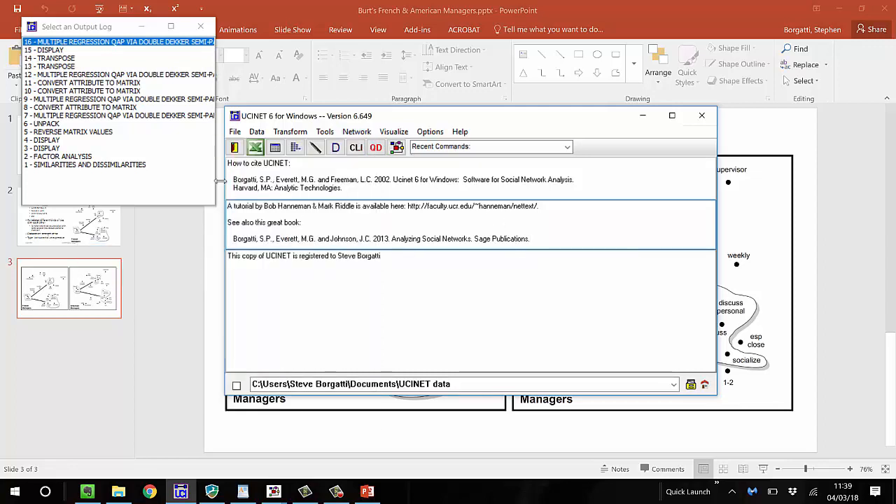
# Convert week_2 to a one-mode row-by-row matrix with the Affiliations Correlation method, under the default output name week_2Rows
pyautogui.click(257, 131)
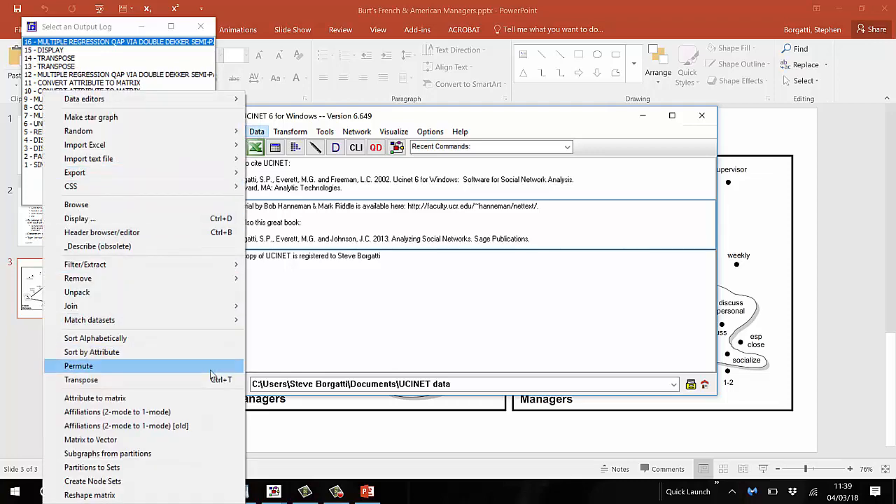
pyautogui.click(195, 411)
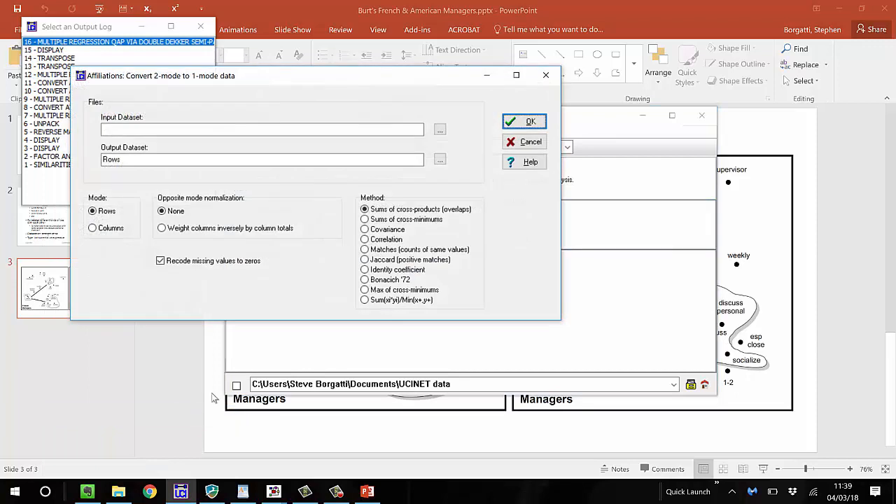
pyautogui.click(170, 129)
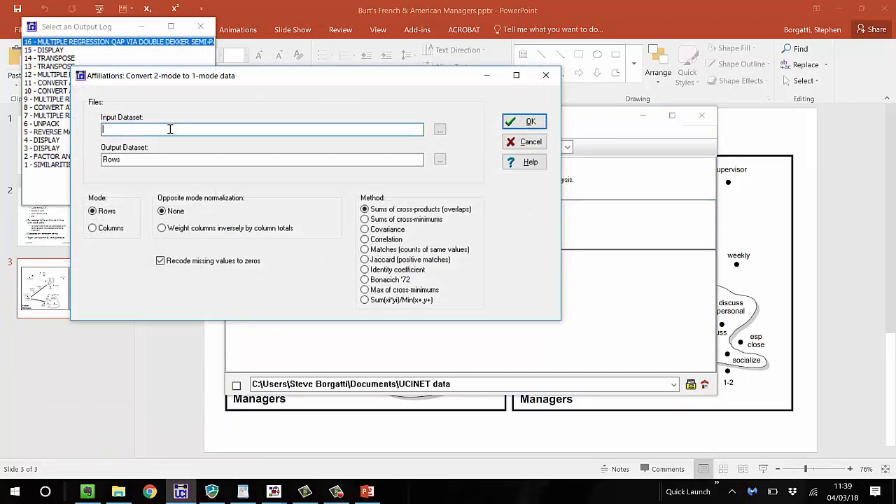
pyautogui.write('week_2')
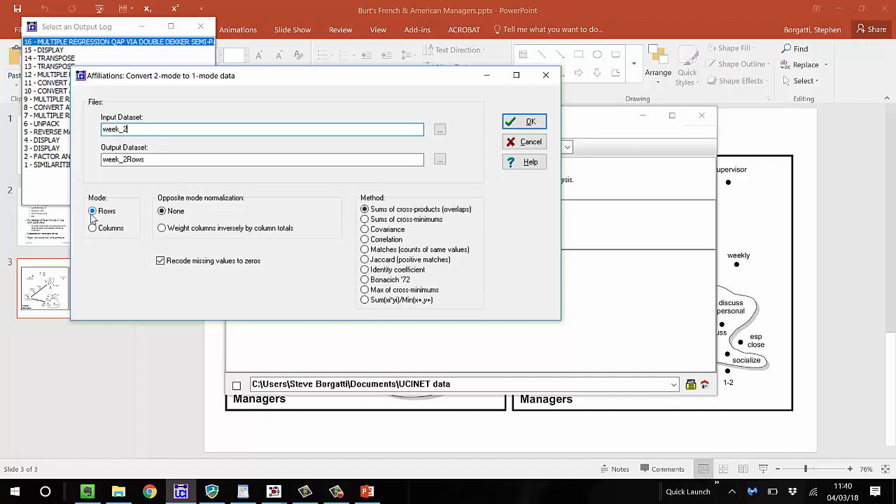
pyautogui.click(364, 239)
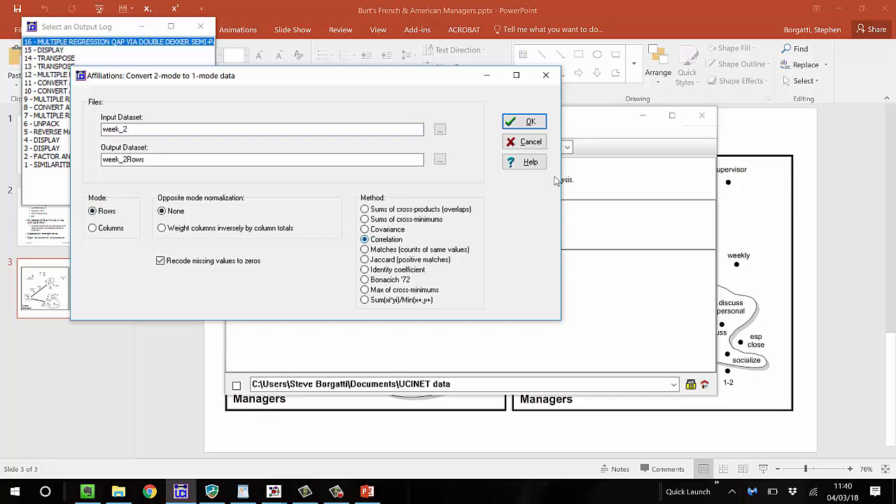
pyautogui.click(532, 121)
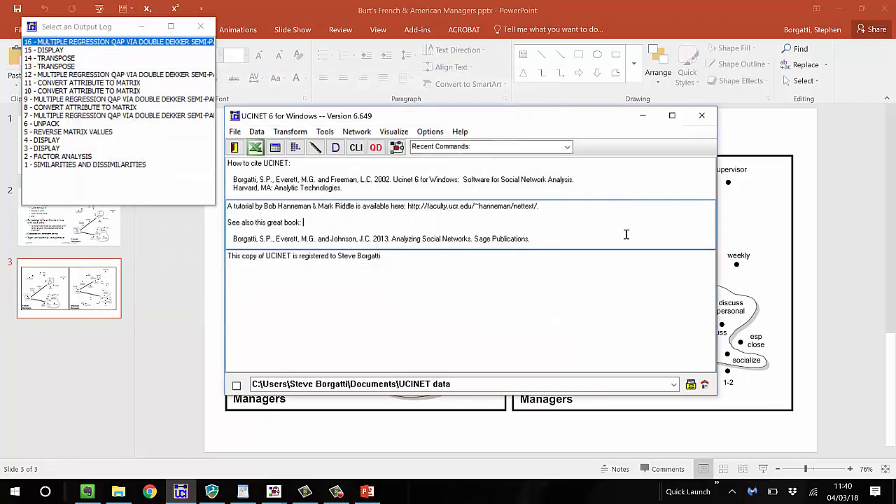
# Look over the advice dataset's display report and close it
pyautogui.scroll(5, 337, 271)
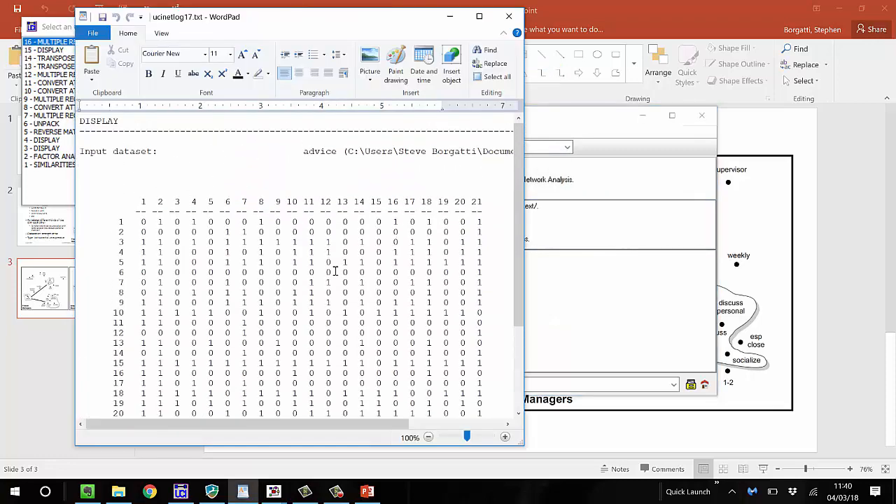
pyautogui.scroll(-2, 336, 272)
pyautogui.scroll(1, 336, 271)
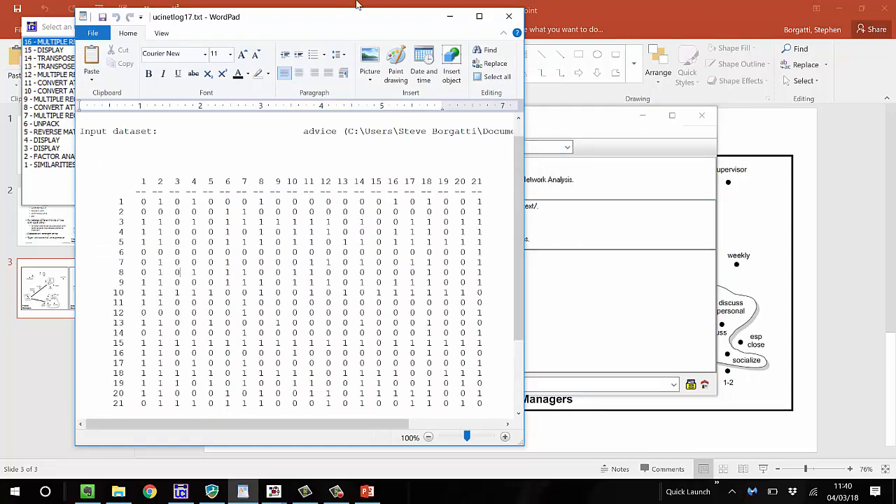
pyautogui.click(509, 16)
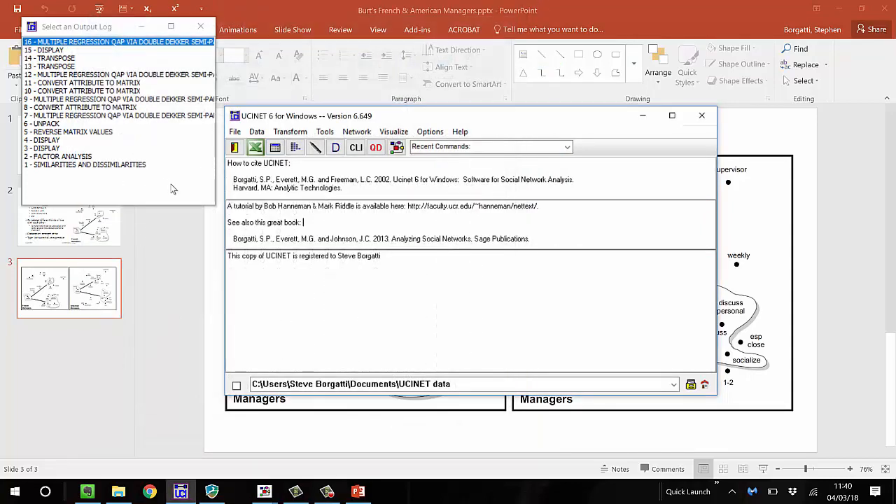
# Open the Affiliations output from a refreshed list of previous outputs, examine the week_2 row correlations, and switch to PowerPoint
pyautogui.click(201, 26)
pyautogui.click(234, 131)
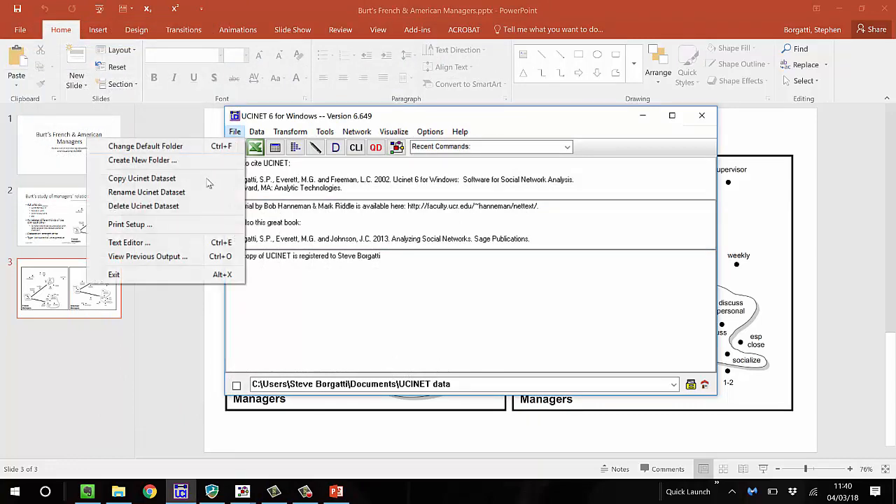
pyautogui.click(194, 254)
pyautogui.doubleClick(78, 42)
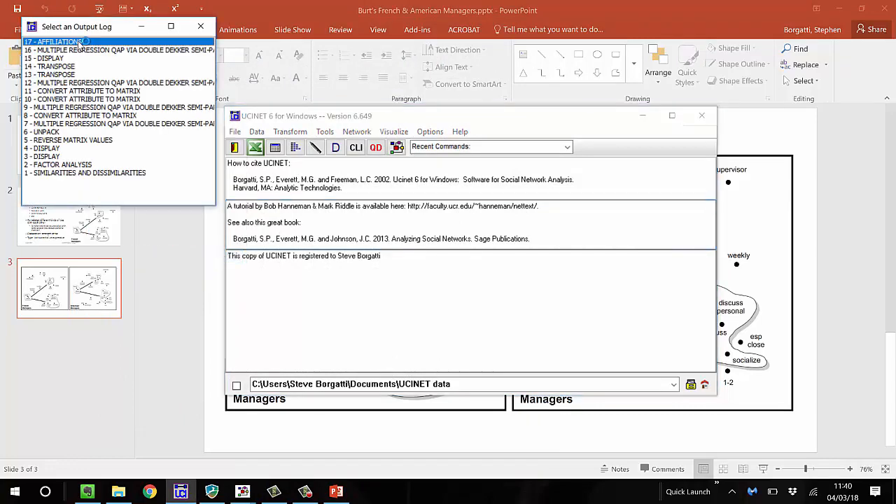
pyautogui.scroll(-2, 335, 246)
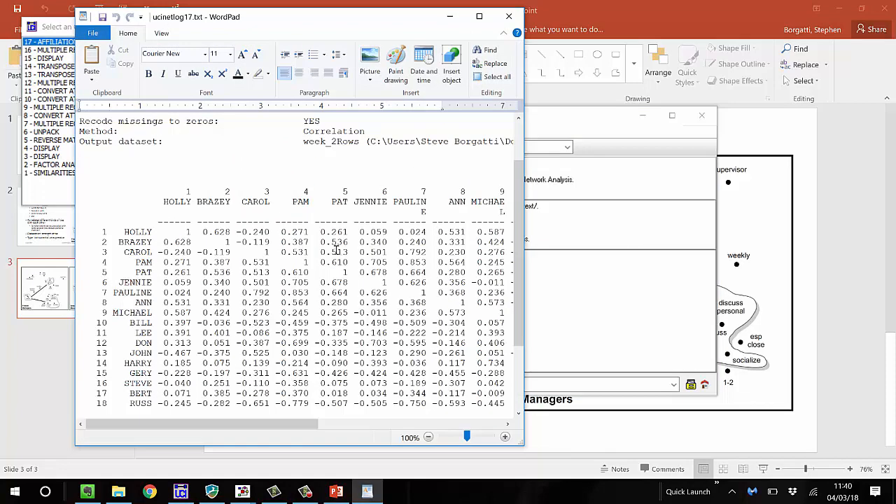
pyautogui.hotkey('alt', 'Tab')
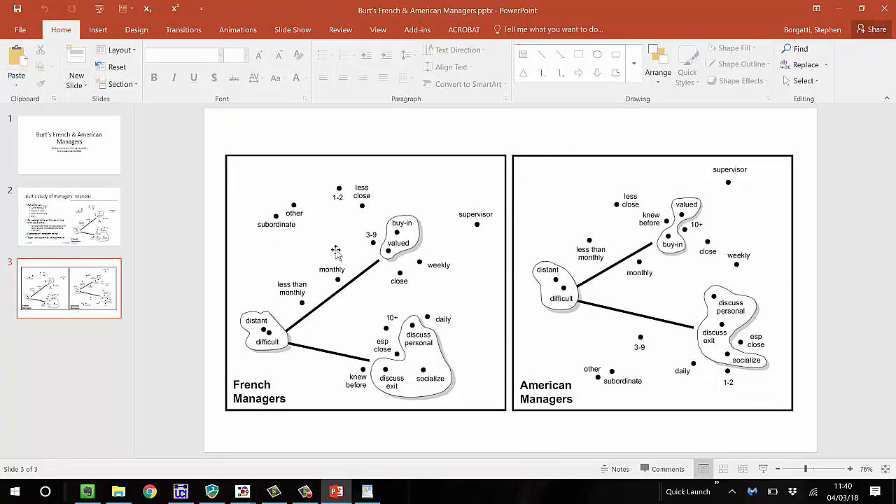
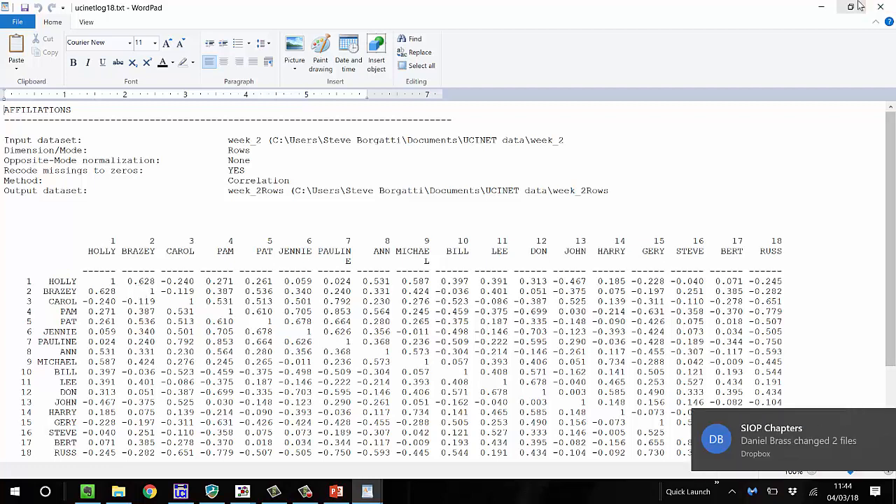
# Close the Affiliations output and run the MRQAP regression on week_3 with week_2Rows added to the independent variables
pyautogui.click(880, 7)
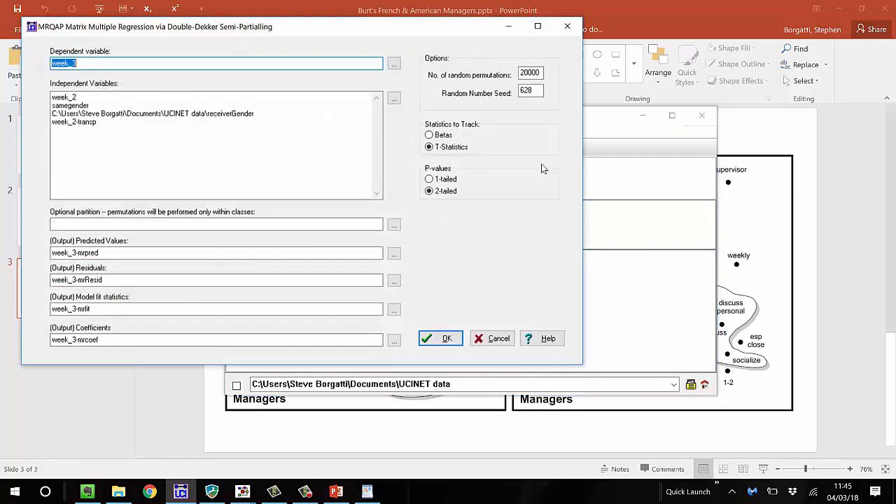
pyautogui.click(394, 98)
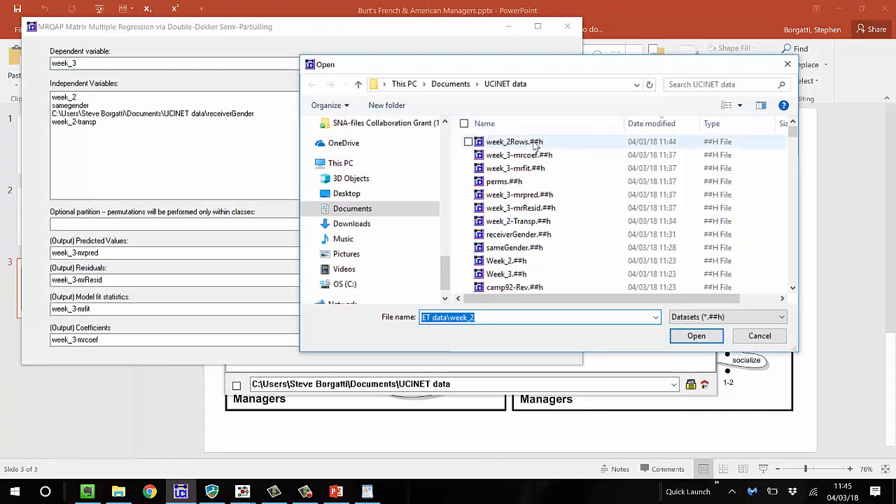
pyautogui.click(536, 142)
pyautogui.click(681, 336)
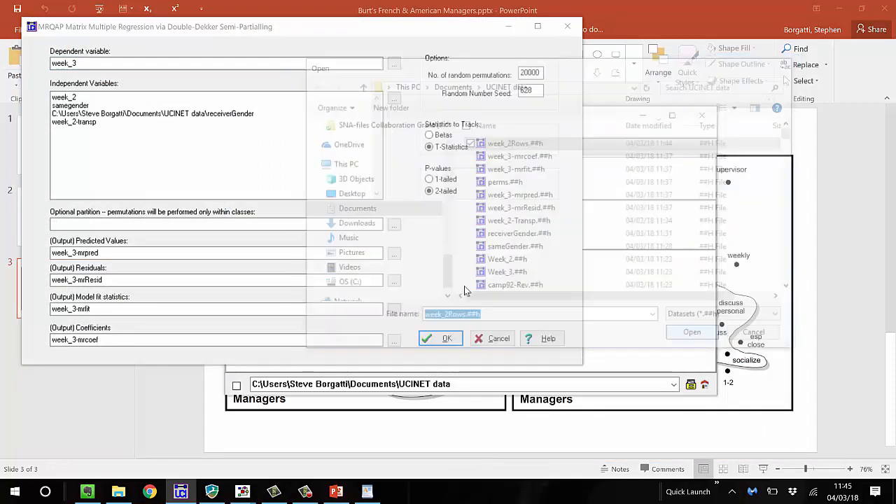
pyautogui.click(448, 339)
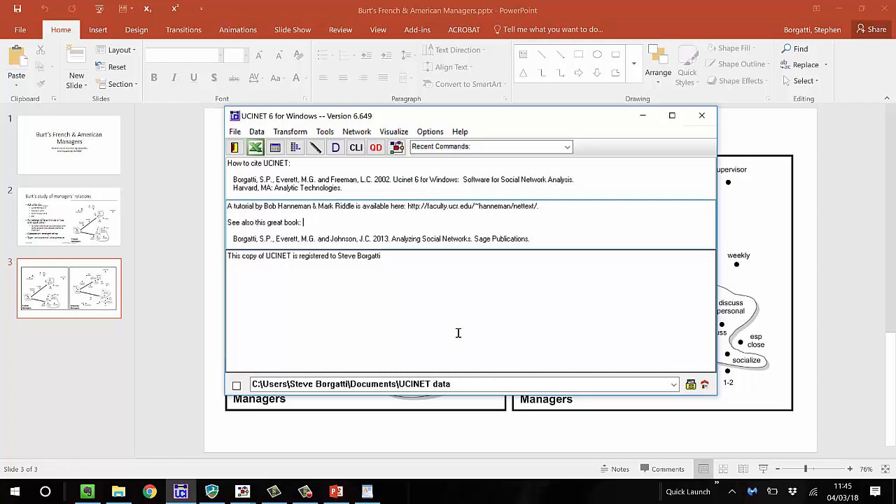
# Examine the model fit and regression coefficients in the new MRQAP output, including the week_2Rows predictor
pyautogui.hotkey('ctrl', 'e')
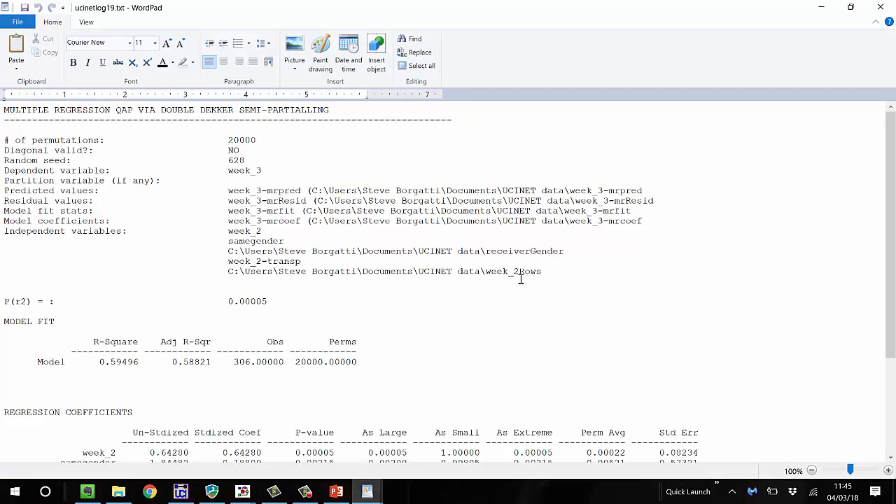
pyautogui.scroll(-2, 490, 277)
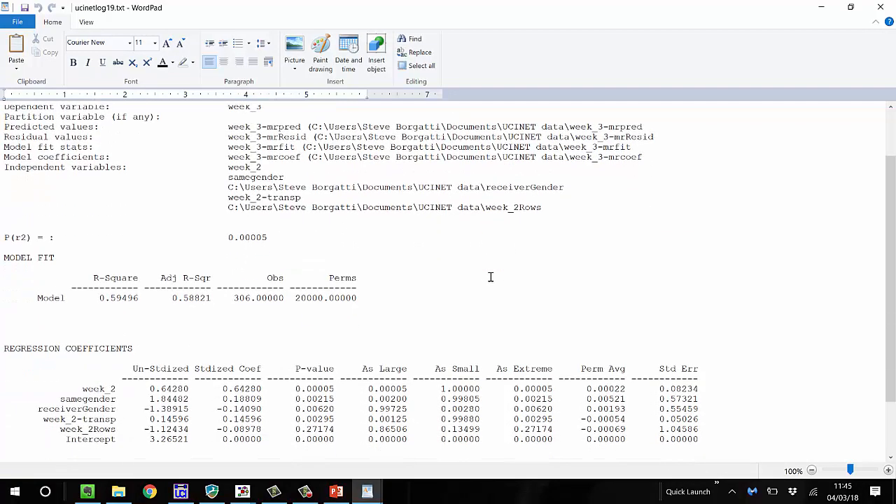
pyautogui.scroll(-1, 491, 278)
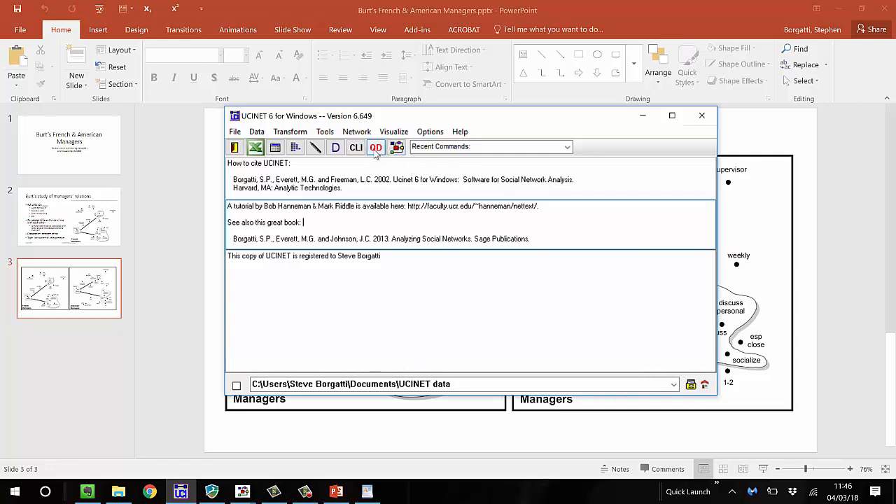
# Open the week_2 dataset as a network diagram in NetDraw
pyautogui.click(375, 149)
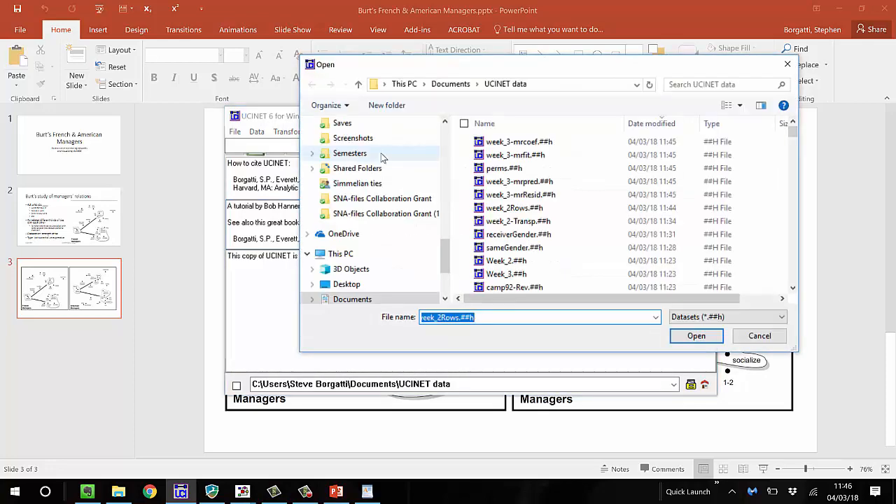
pyautogui.write('week')
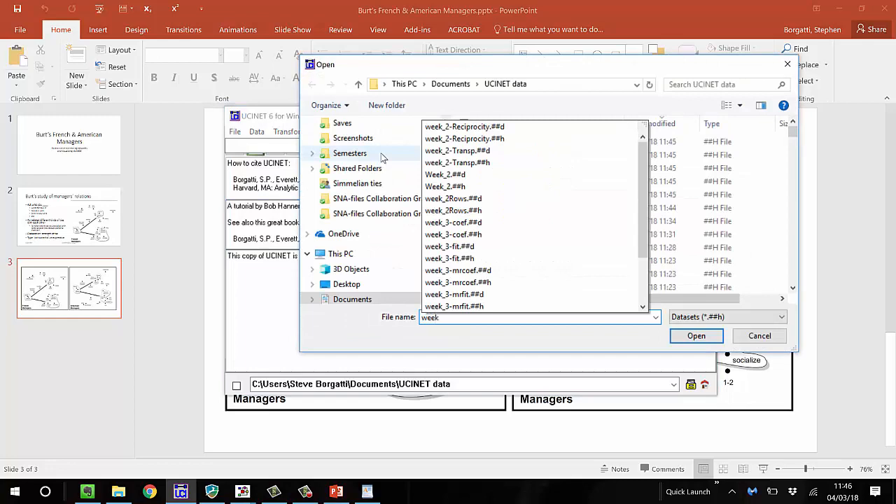
pyautogui.write('_2')
pyautogui.press('Return')
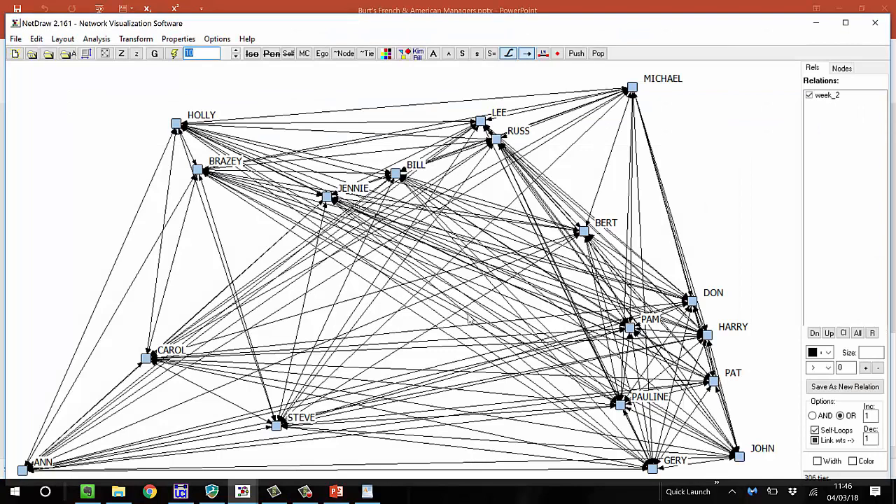
# Limit the week_2 diagram to ties with values greater than 9 and rerun the graph layout
pyautogui.click(867, 370)
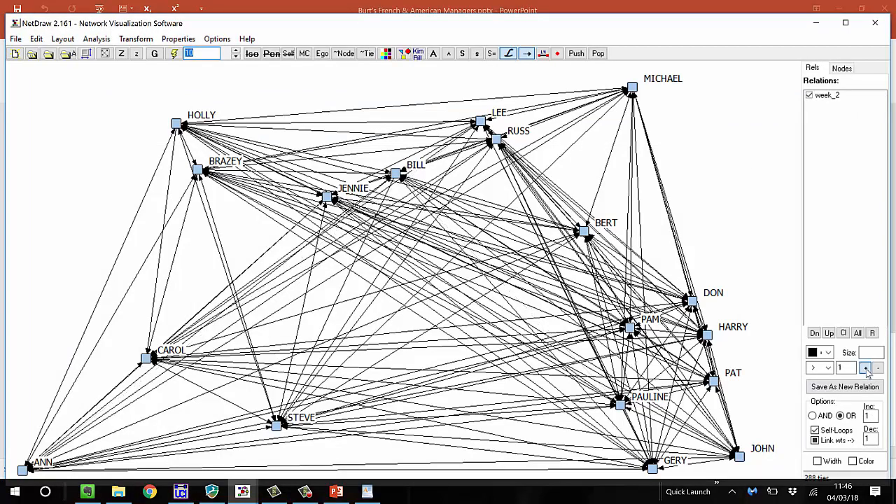
pyautogui.click(866, 369)
pyautogui.click(866, 369)
pyautogui.click(866, 369)
pyautogui.click(866, 369)
pyautogui.click(866, 369)
pyautogui.click(865, 369)
pyautogui.doubleClick(865, 369)
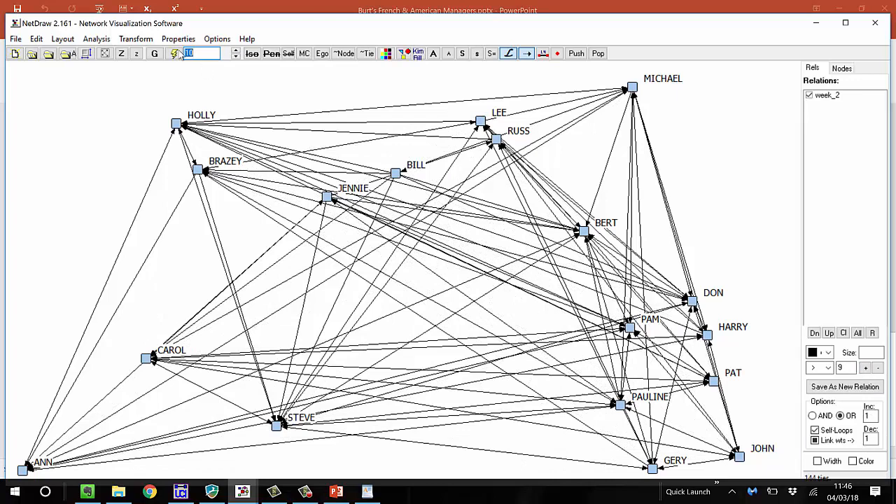
pyautogui.click(174, 53)
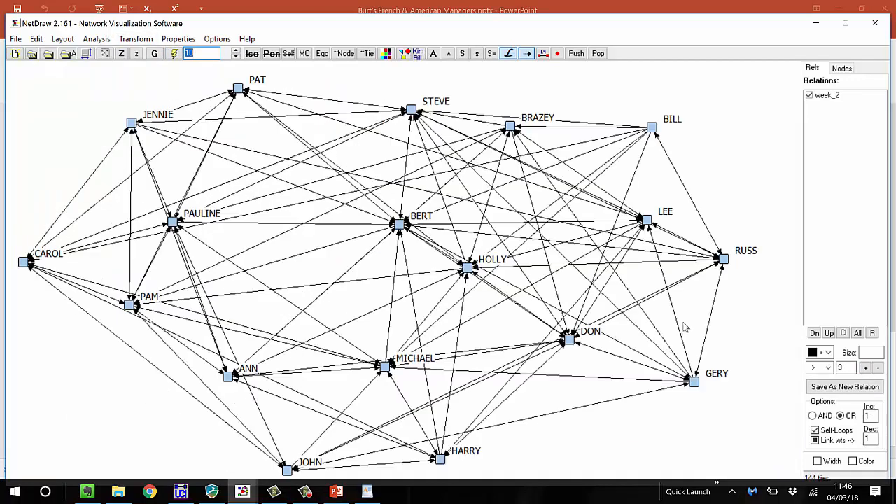
# Raise the tie-strength cutoff to greater than 15 and lay out the network again
pyautogui.click(866, 369)
pyautogui.click(866, 369)
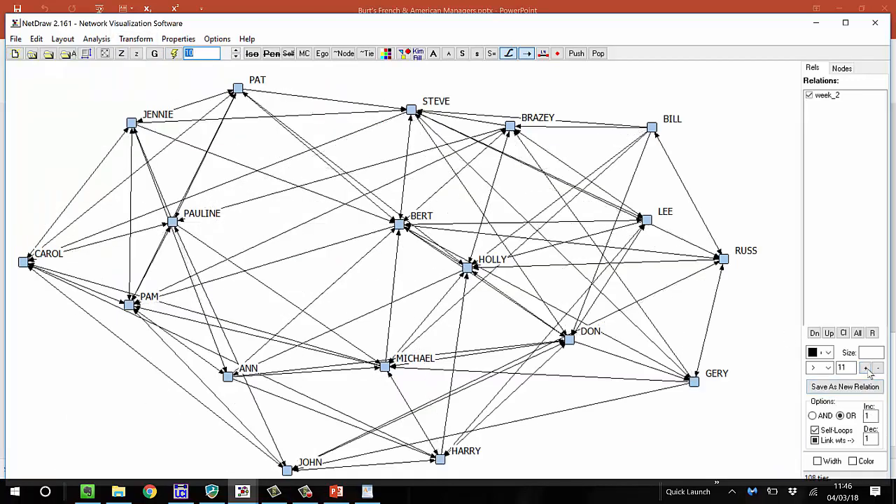
pyautogui.click(867, 369)
pyautogui.click(866, 369)
pyautogui.click(866, 369)
pyautogui.click(866, 369)
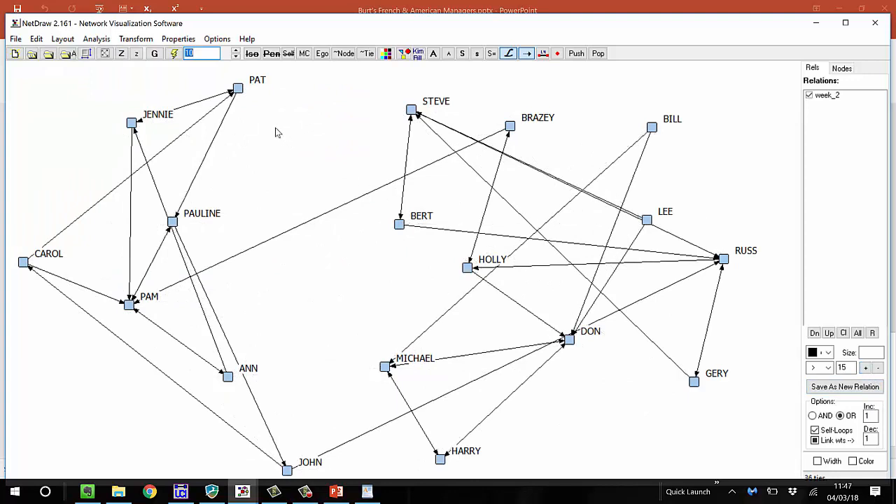
pyautogui.click(174, 53)
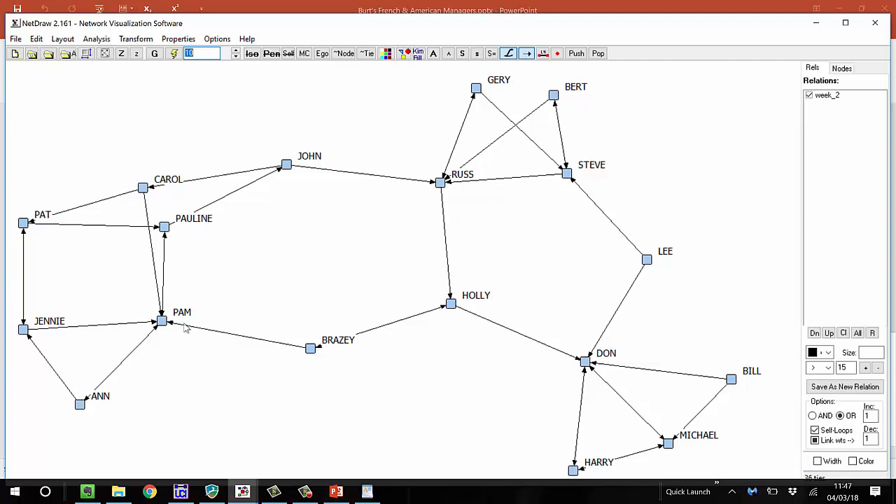
# Try a tie cutoff of greater than 16, return it to 15, and close NetDraw
pyautogui.click(866, 368)
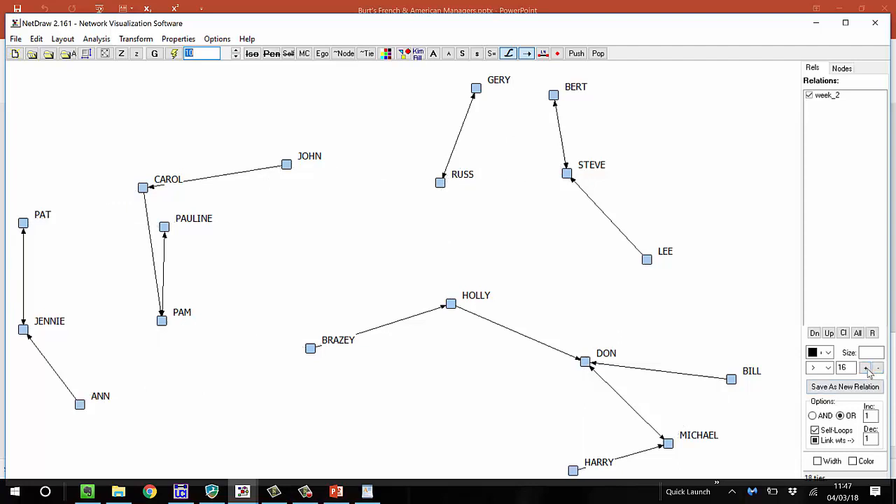
pyautogui.click(878, 368)
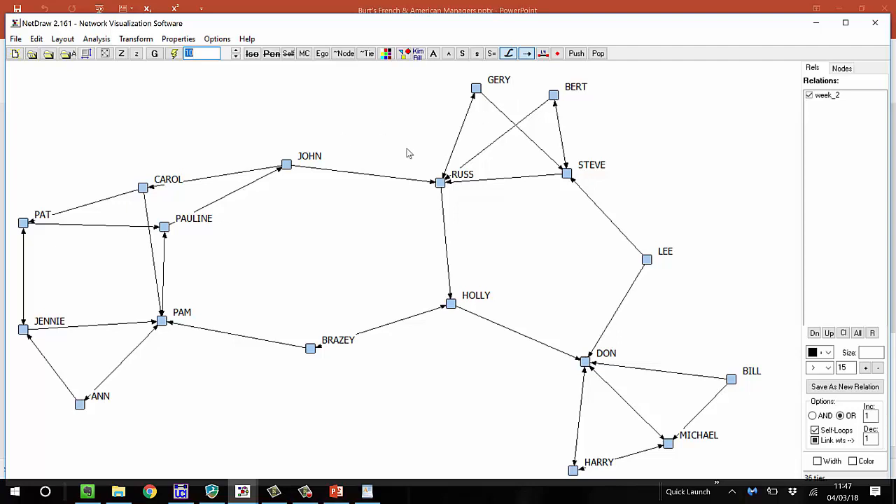
pyautogui.click(880, 24)
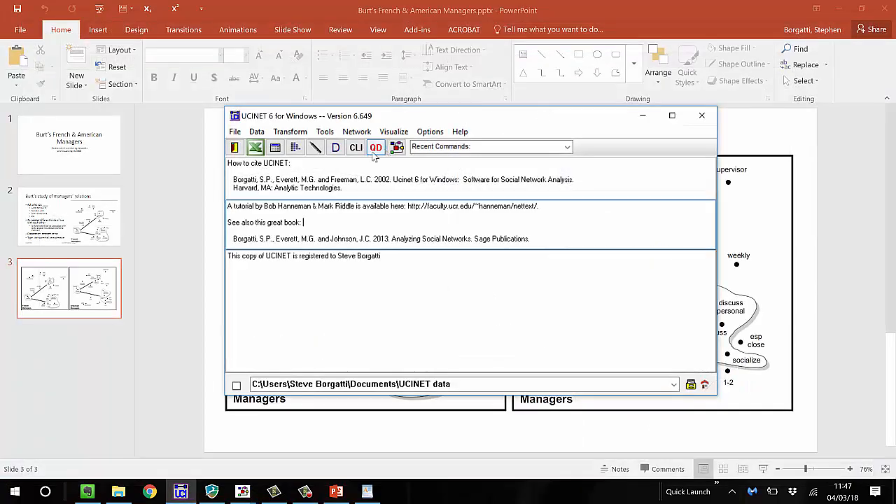
# Compute geodesic distances for week_2 with the reciprocal distances transformation, keeping undefined distances as missing values
pyautogui.click(357, 132)
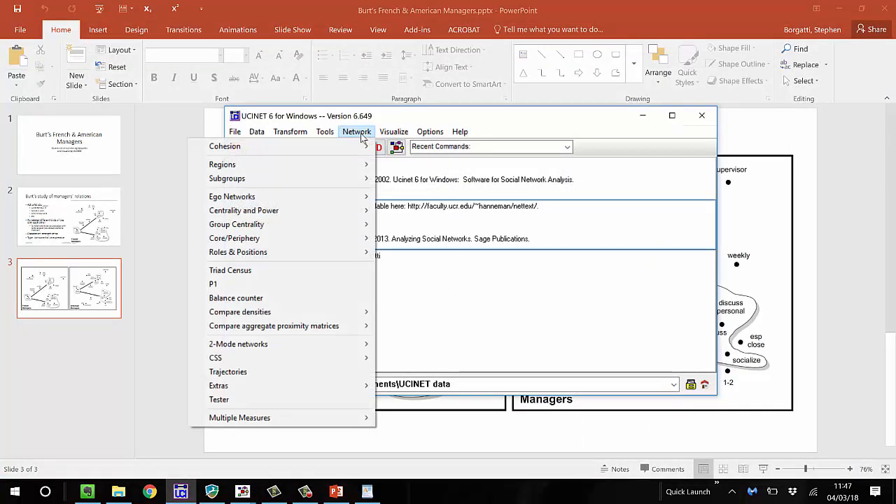
pyautogui.moveTo(359, 149)
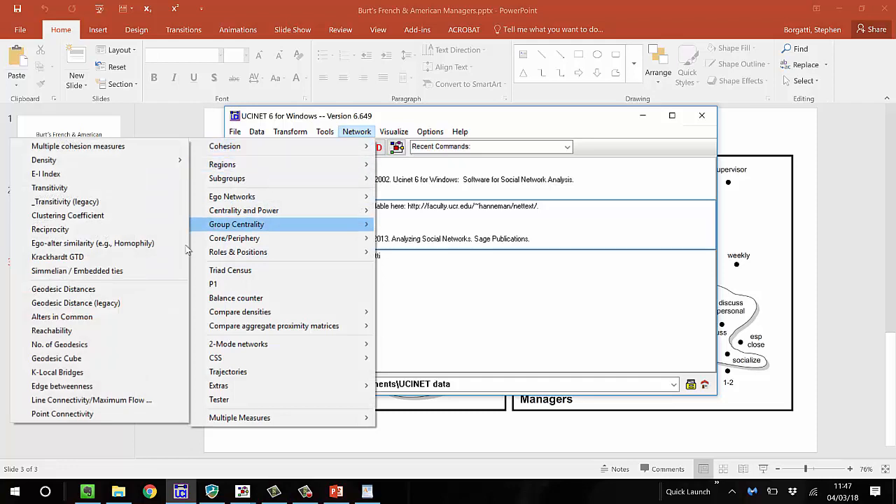
pyautogui.click(140, 292)
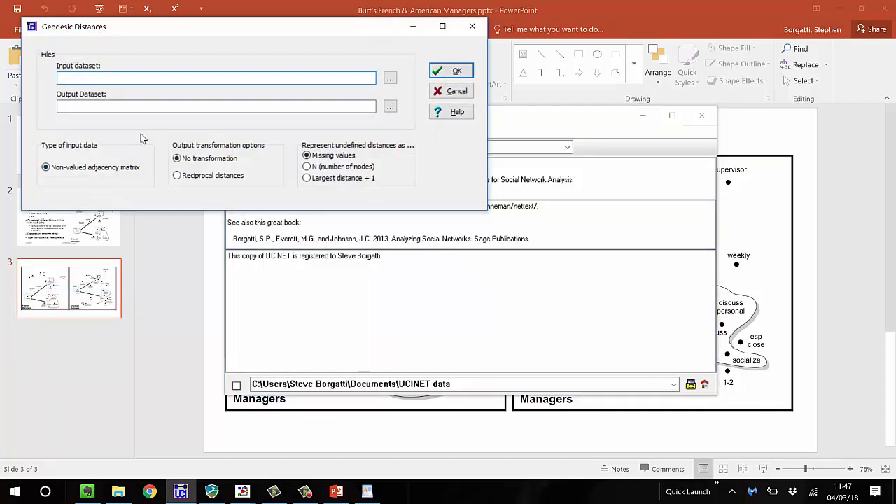
pyautogui.write('week_2')
pyautogui.click(208, 178)
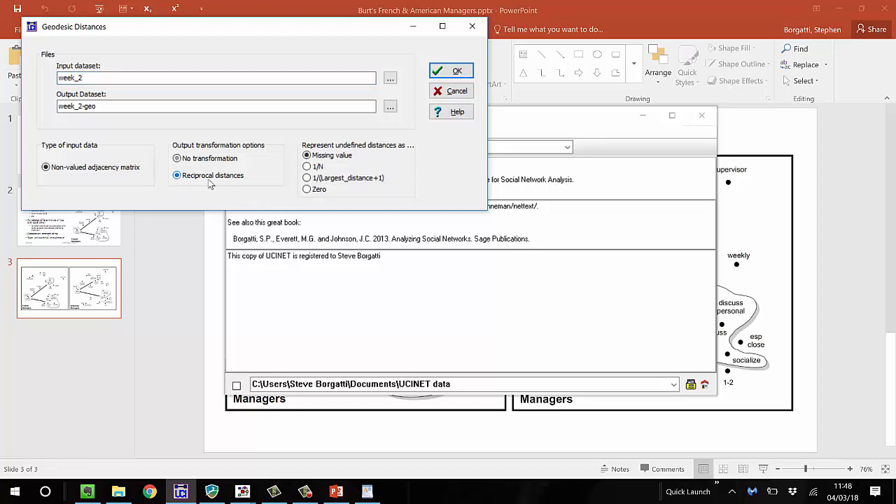
pyautogui.click(458, 72)
pyautogui.click(455, 72)
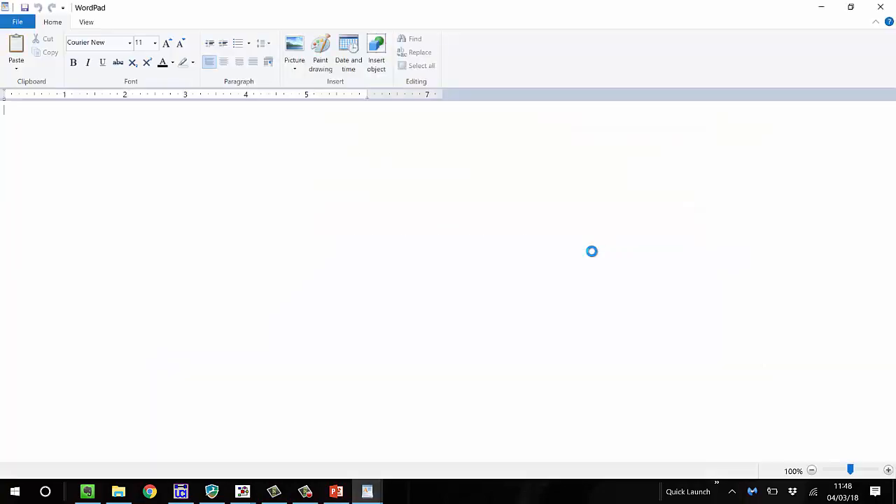
# Examine the frequencies and the reciprocal distance matrix in the Geodesic Distances output, and close it
pyautogui.scroll(-3, 592, 251)
pyautogui.scroll(-5, 593, 251)
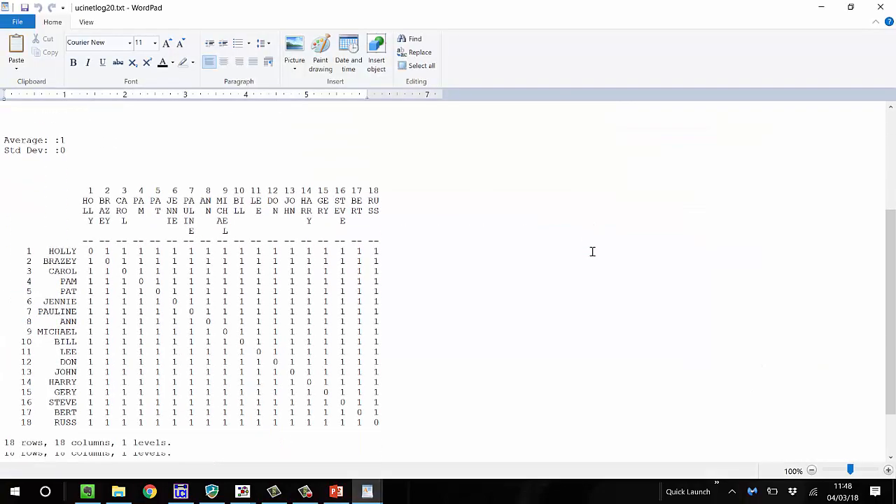
pyautogui.scroll(8, 589, 246)
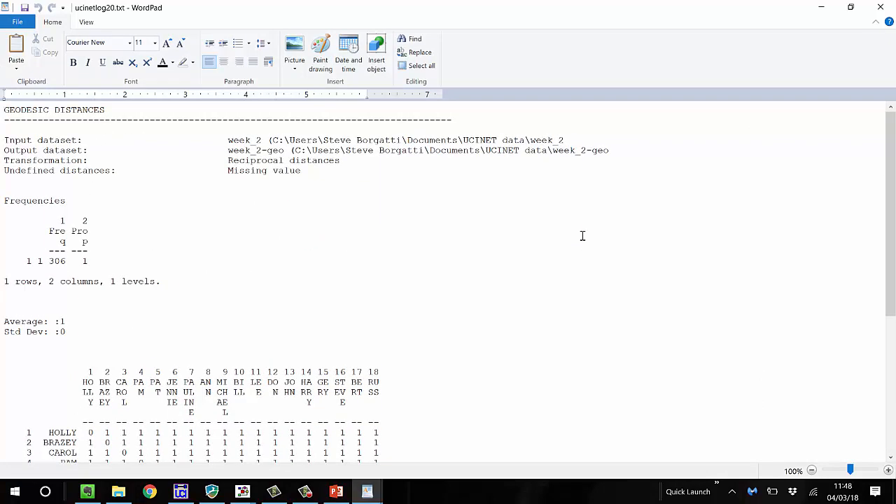
pyautogui.scroll(-4, 582, 236)
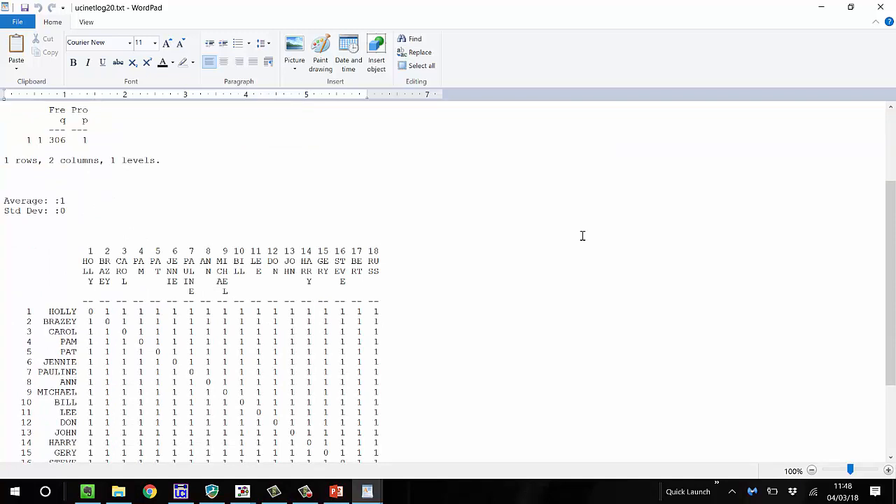
pyautogui.scroll(4, 583, 234)
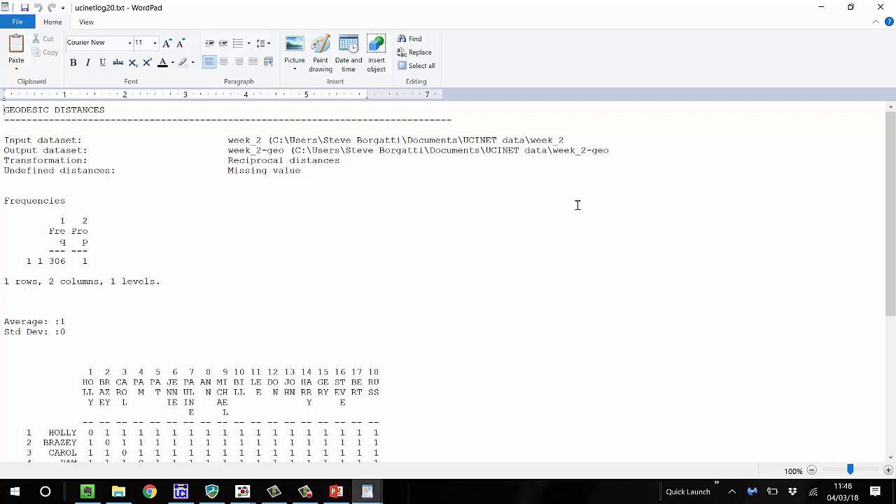
pyautogui.scroll(-1, 580, 69)
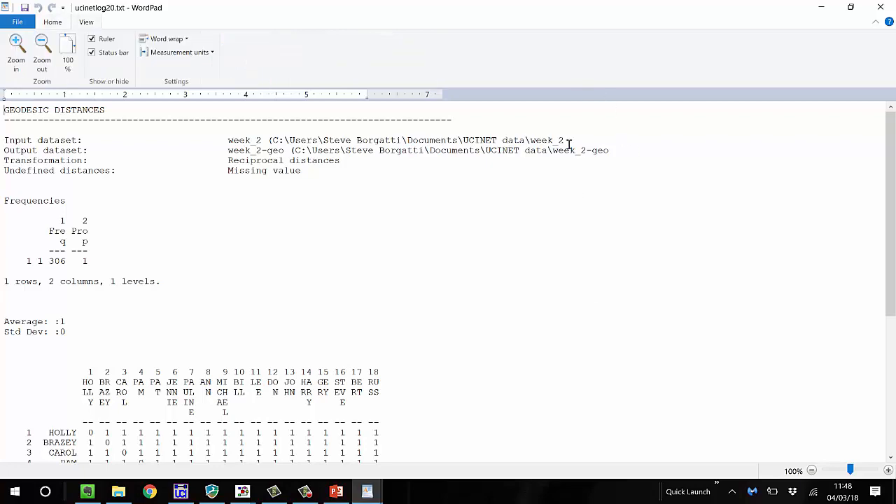
pyautogui.scroll(-1, 569, 143)
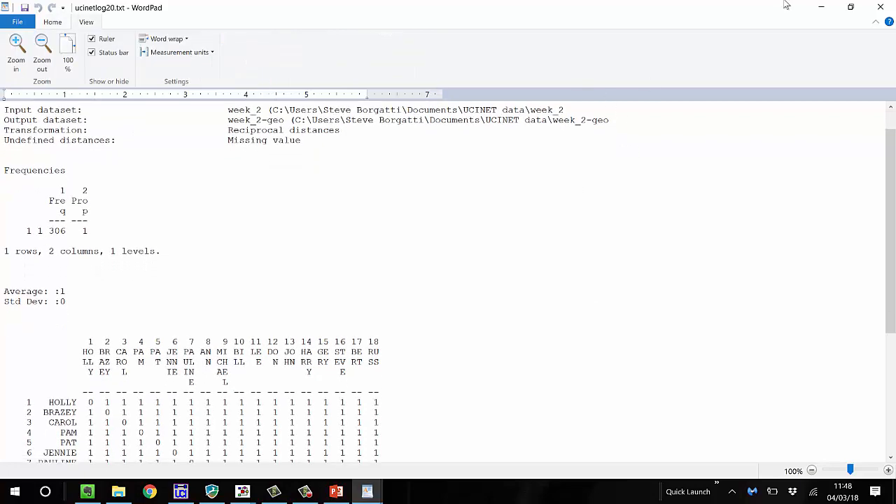
pyautogui.click(881, 10)
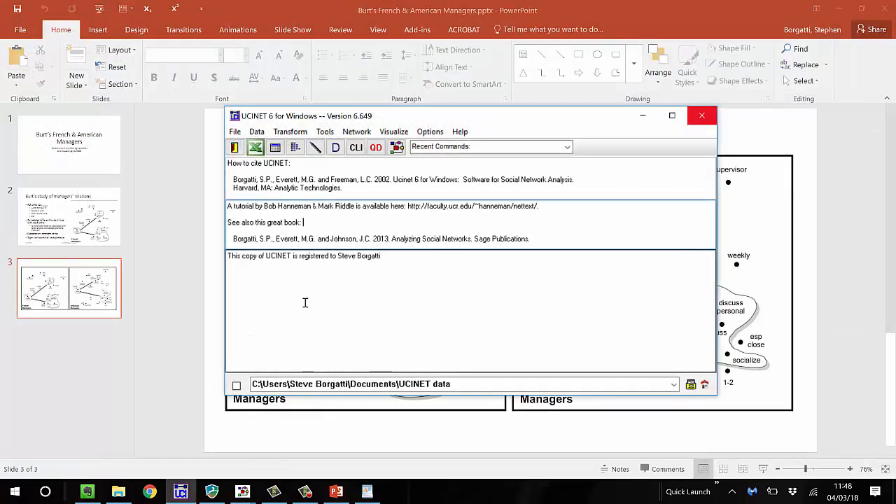
# Dichotomize week_2 into week_2_GT_14 using a greater than 14 cutoff, then review and close the output log
pyautogui.click(297, 134)
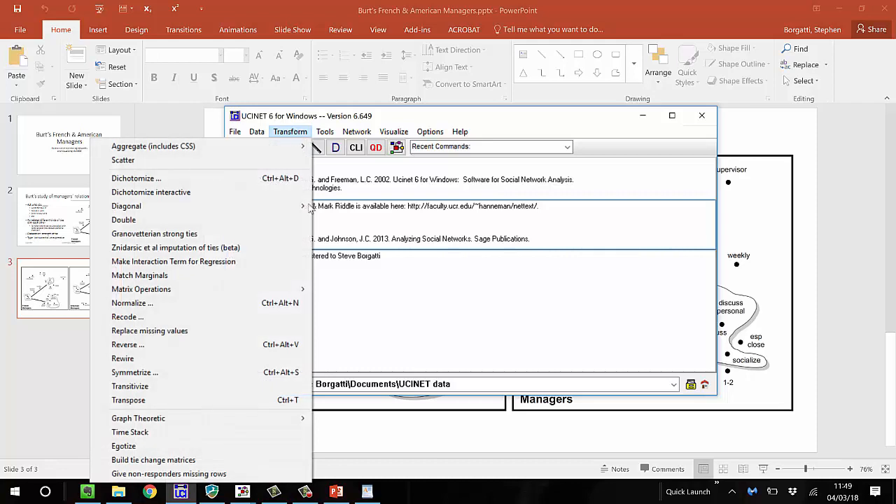
pyautogui.click(141, 179)
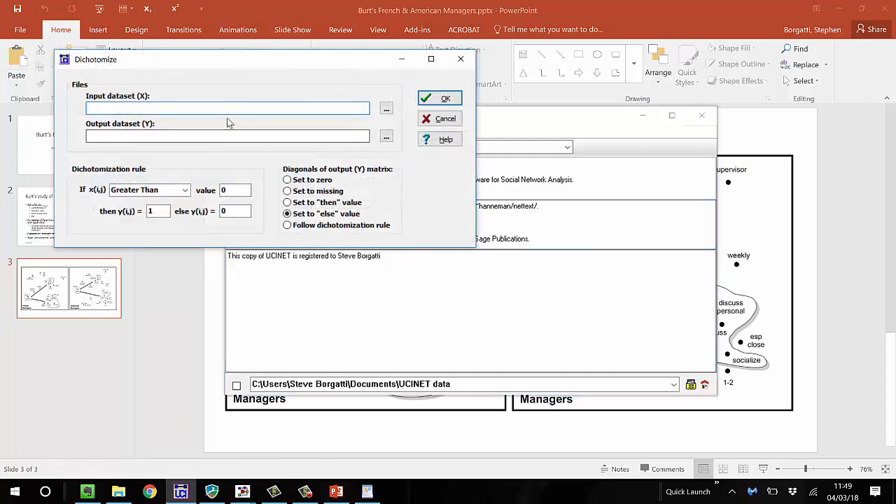
pyautogui.write('week_2')
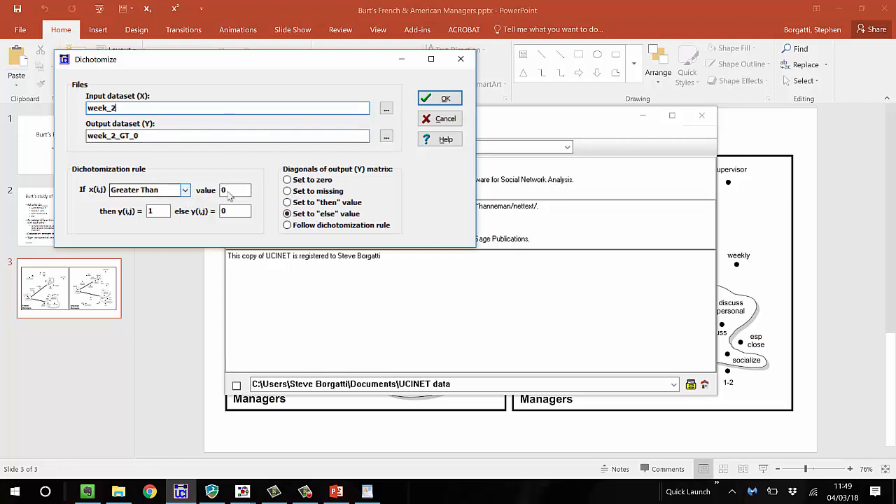
pyautogui.moveTo(241, 190); pyautogui.dragTo(212, 196)
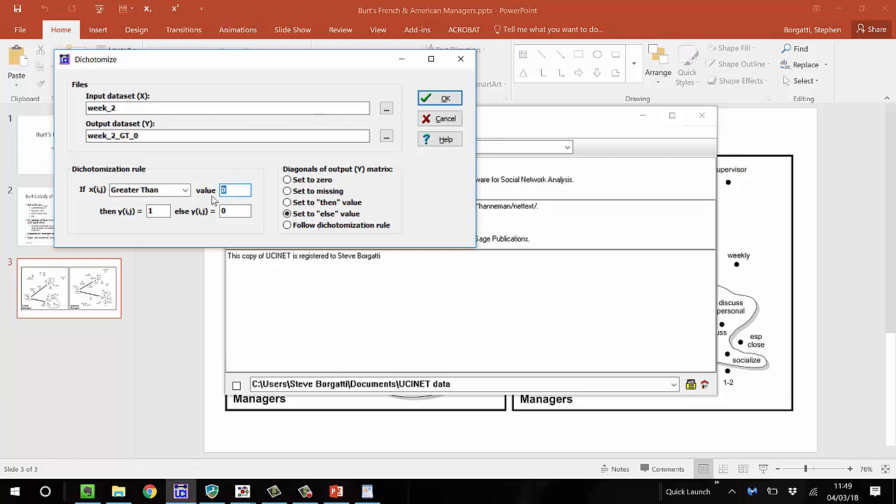
pyautogui.write('14')
pyautogui.click(446, 99)
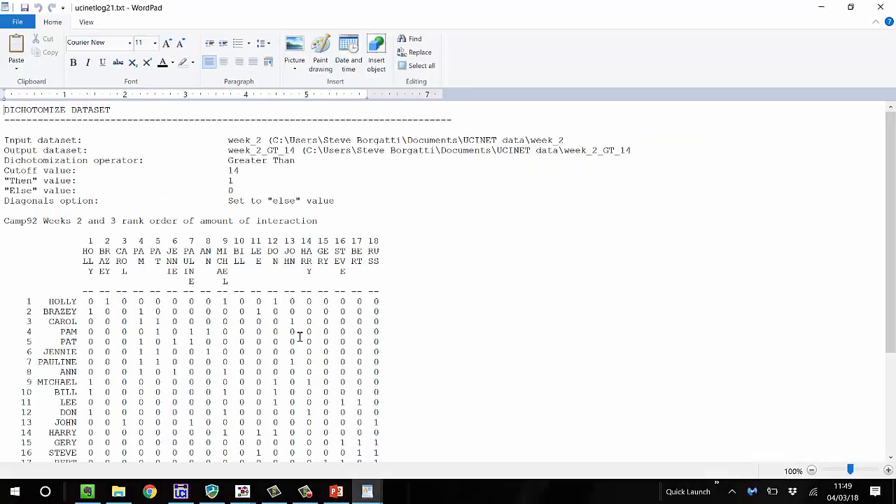
pyautogui.scroll(-3, 300, 337)
pyautogui.scroll(3, 304, 331)
pyautogui.click(879, 8)
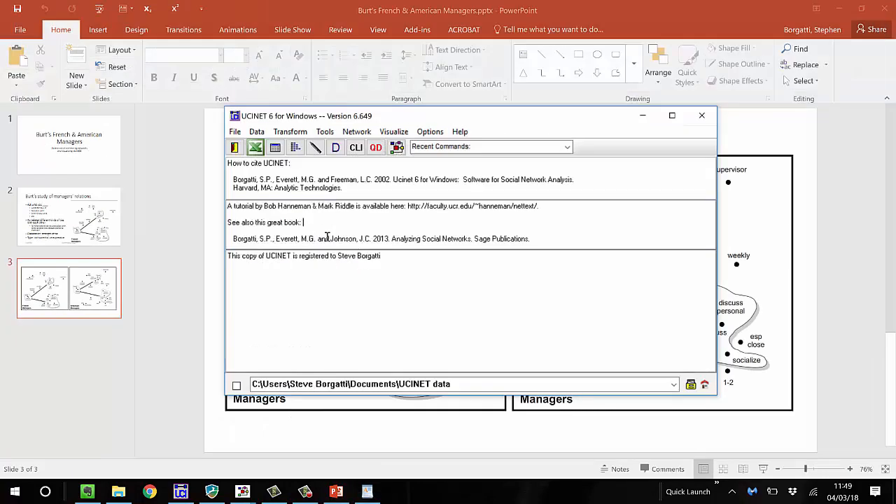
# Compute geodesic distances for week_2_GT_14 with the reciprocal distances transformation, keeping undefined distances as missing values
pyautogui.click(361, 133)
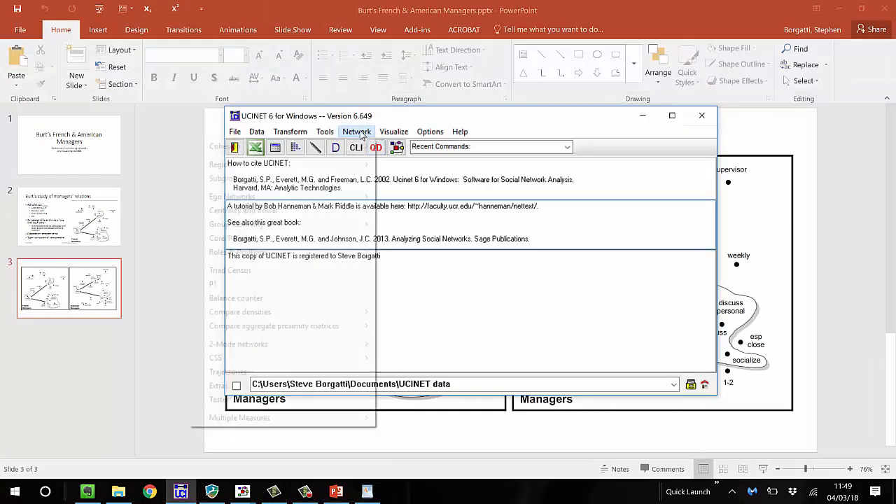
pyautogui.moveTo(337, 183)
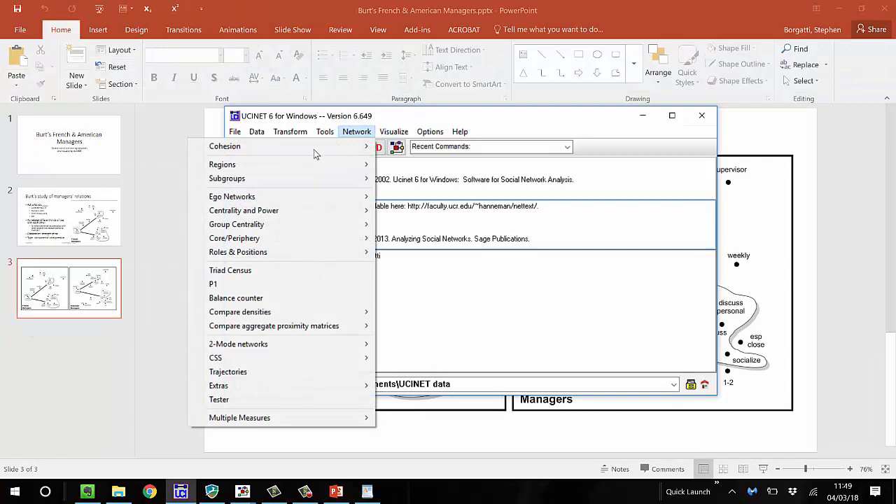
pyautogui.moveTo(314, 149)
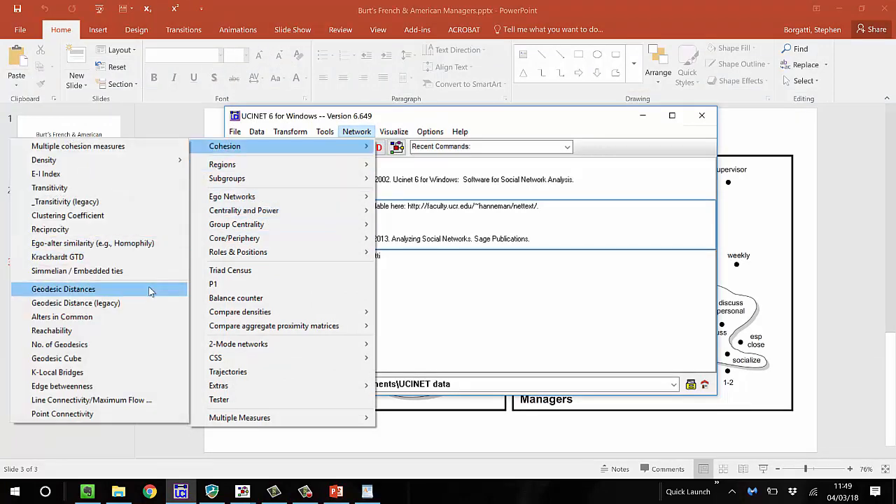
pyautogui.click(150, 291)
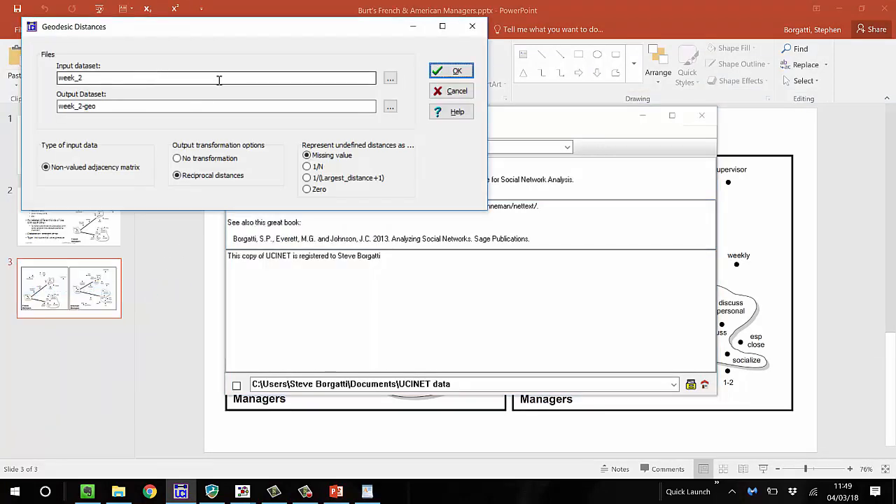
pyautogui.click(390, 78)
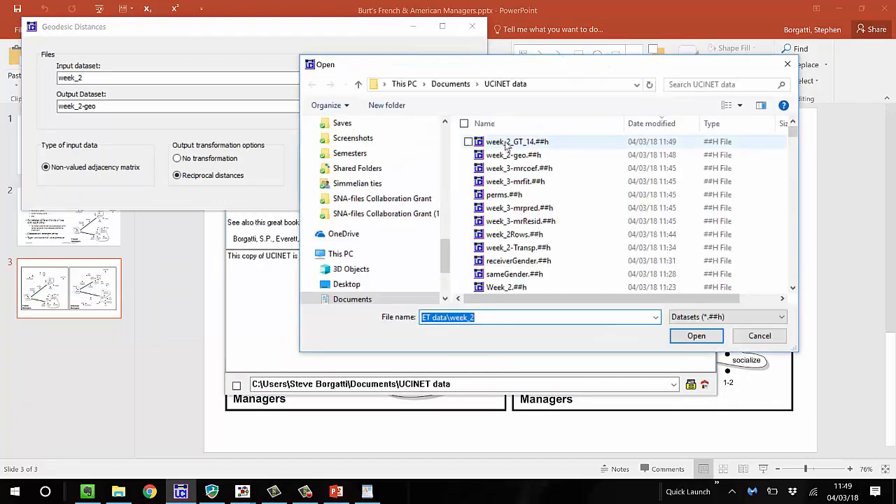
pyautogui.click(505, 143)
pyautogui.click(697, 336)
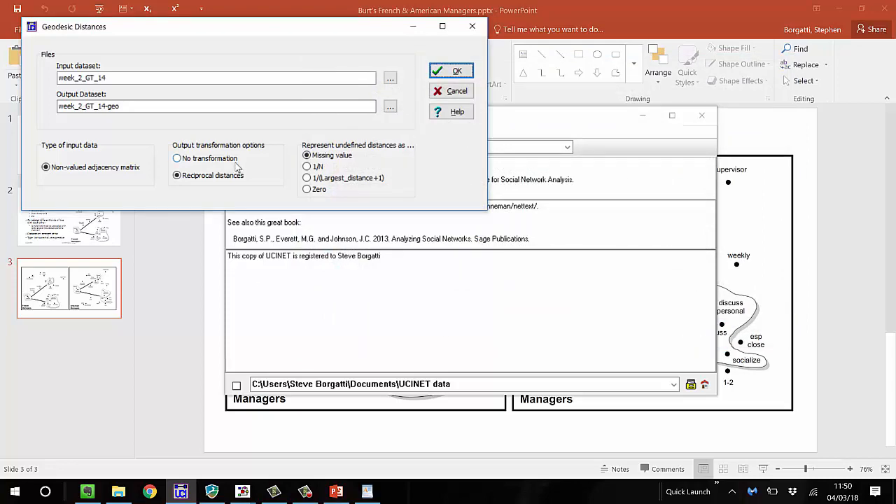
pyautogui.click(462, 72)
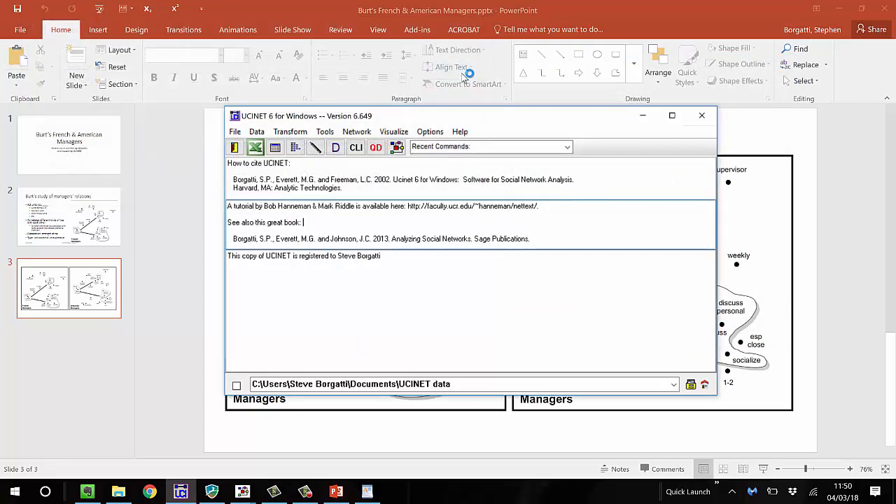
# Examine the frequencies and reciprocal distance matrix for the dichotomized week 2 network, and close the output
pyautogui.scroll(-3, 493, 216)
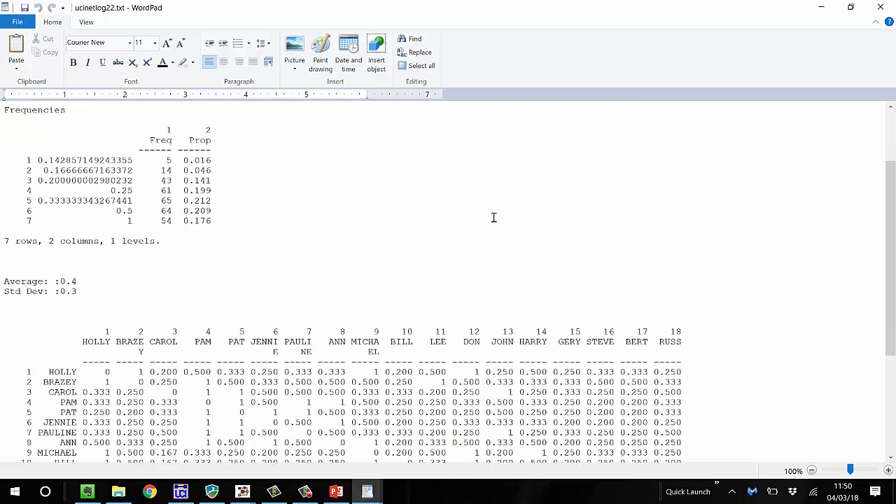
pyautogui.scroll(-2, 493, 218)
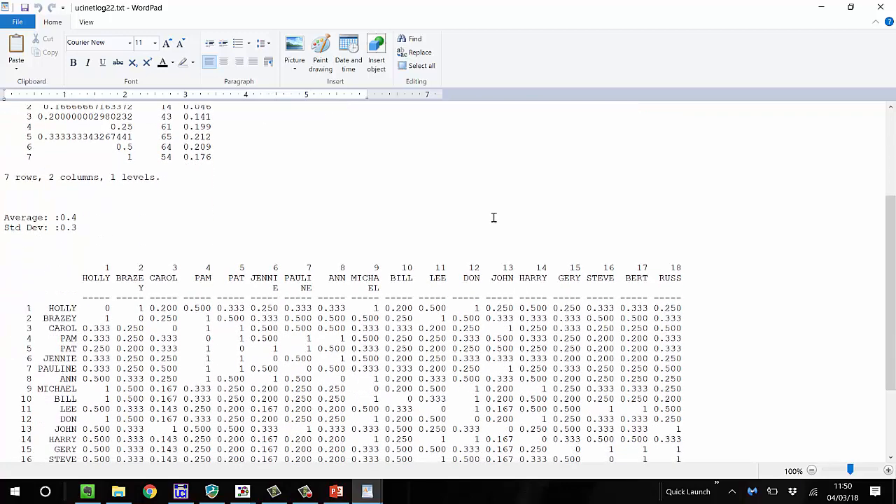
pyautogui.scroll(-3, 494, 218)
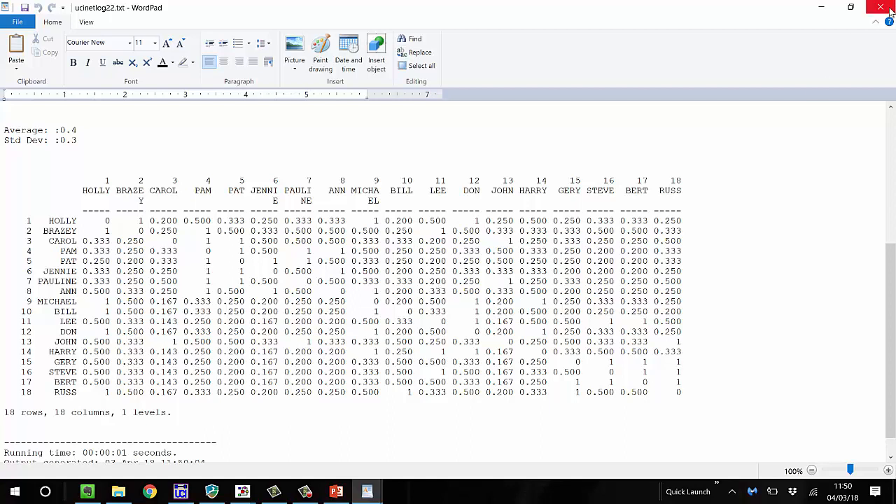
pyautogui.scroll(7, 693, 210)
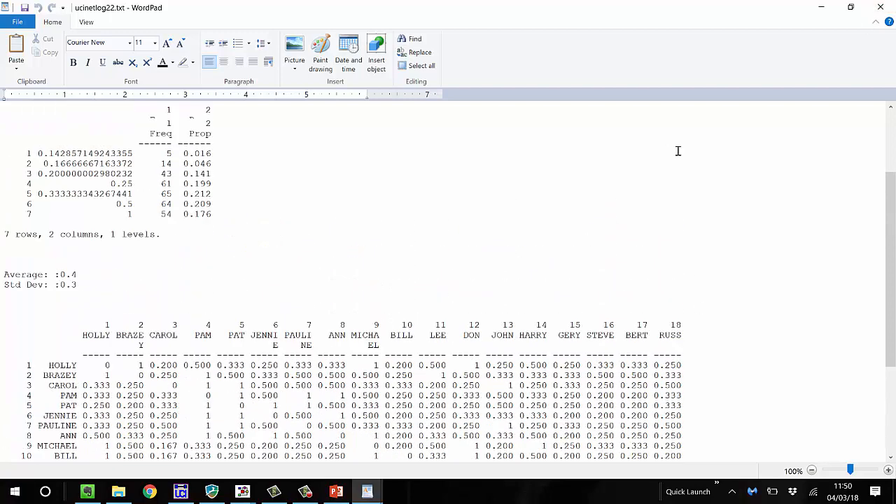
pyautogui.click(880, 7)
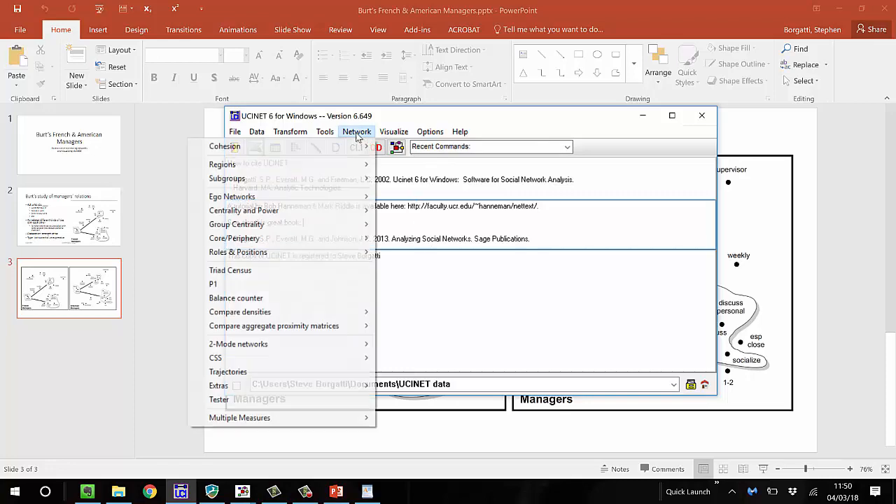
pyautogui.click(358, 135)
pyautogui.moveTo(294, 146)
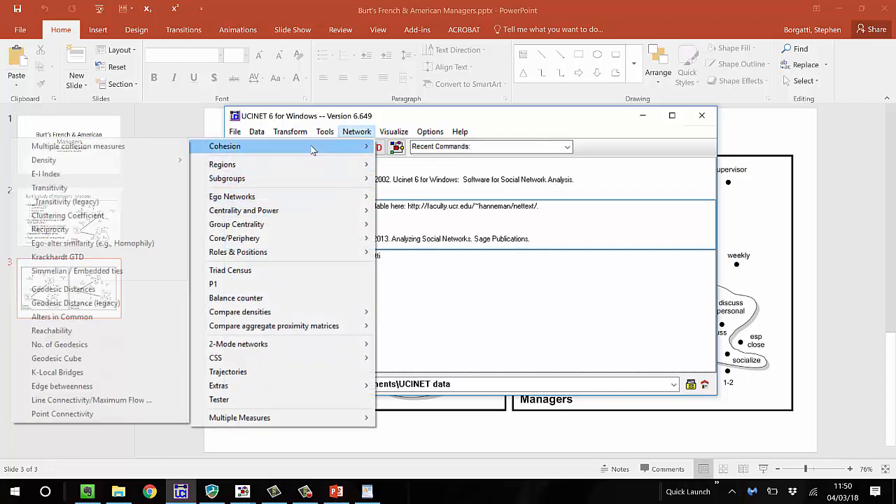
pyautogui.click(109, 289)
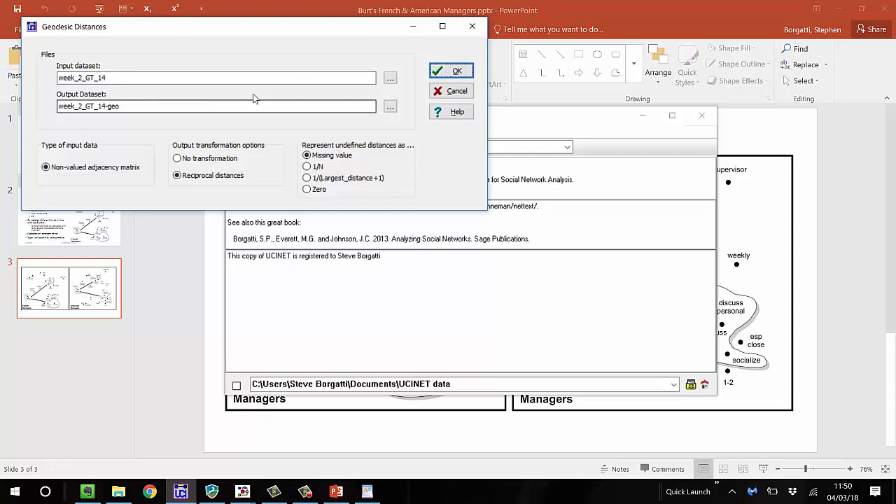
pyautogui.click(472, 28)
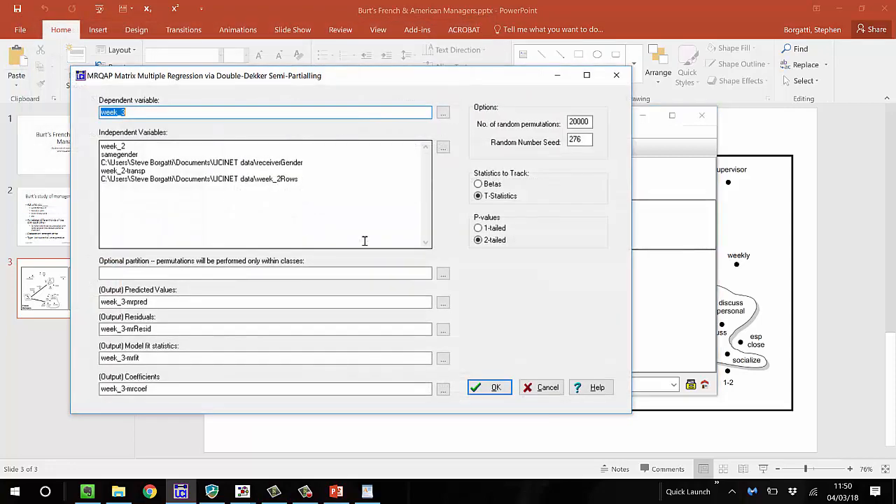
# Add week_2_GT_14-geo to the independent variables of the MRQAP model predicting week_3, and run the regression
pyautogui.click(382, 179)
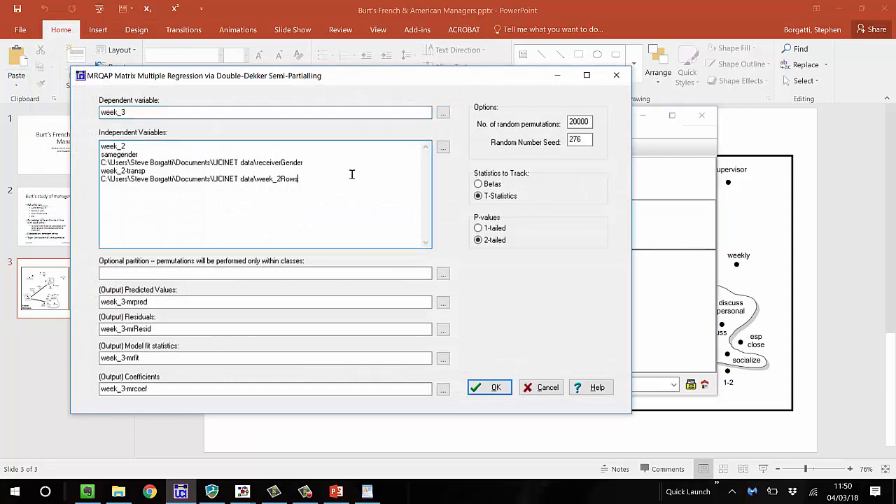
pyautogui.click(444, 147)
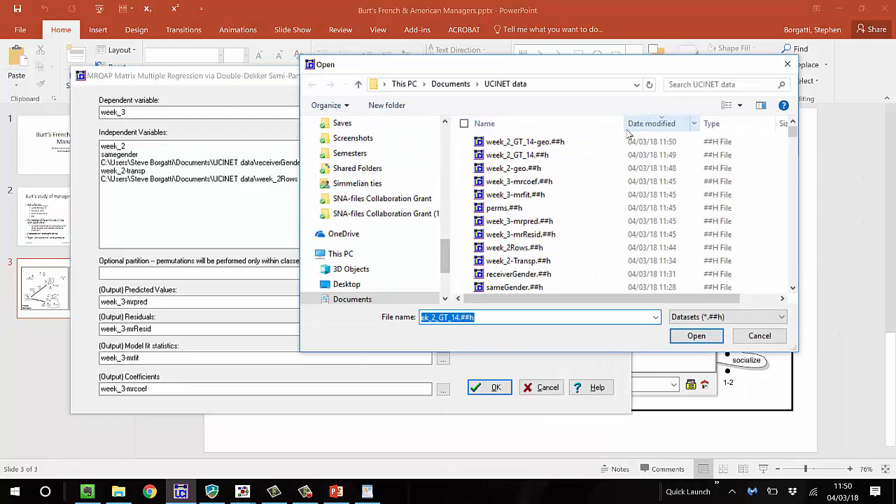
pyautogui.click(560, 142)
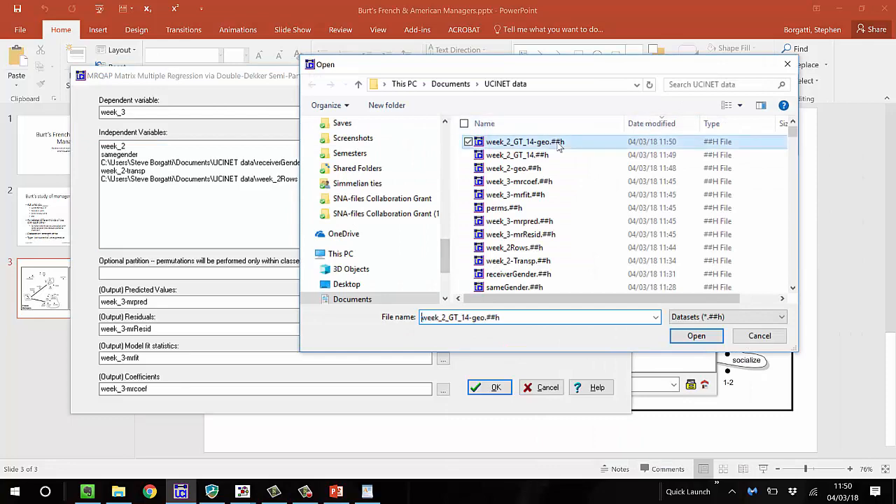
pyautogui.click(696, 335)
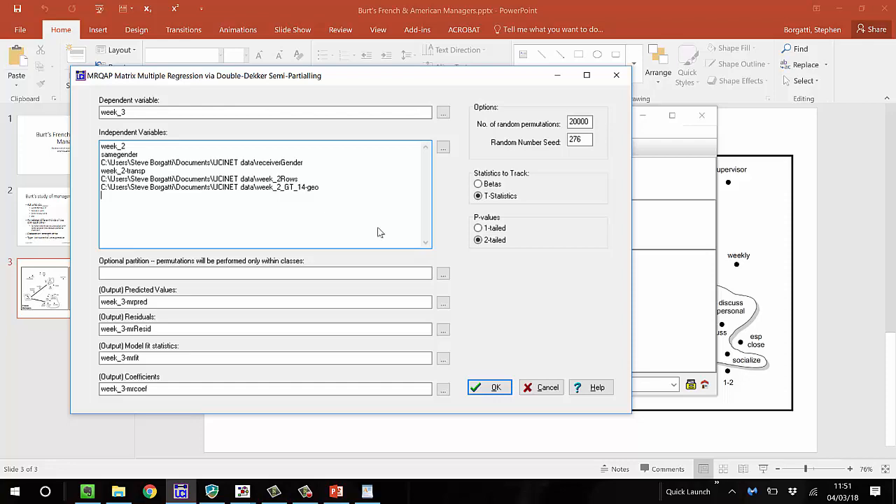
pyautogui.click(489, 394)
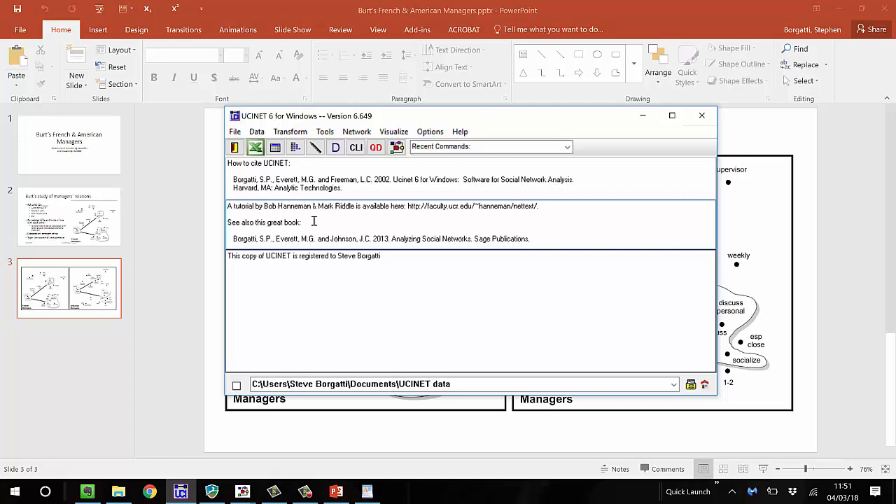
# Examine the MRQAP model fit and regression coefficients, particularly the p-value of week_2_GT_14-geo, and close the output
pyautogui.scroll(-4, 294, 221)
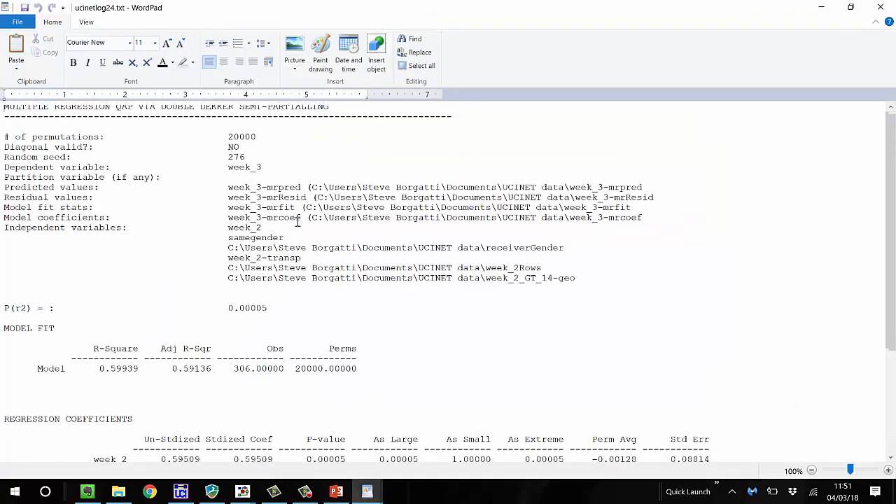
pyautogui.scroll(-1, 297, 221)
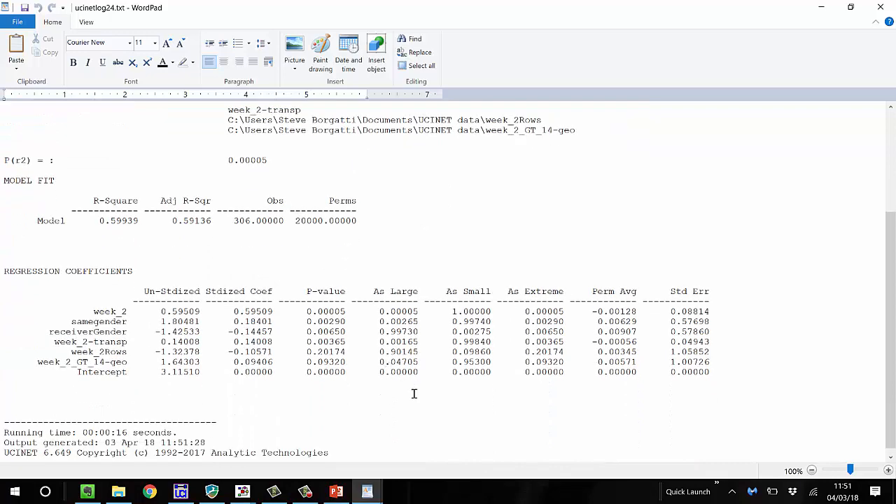
pyautogui.click(336, 363)
pyautogui.click(882, 9)
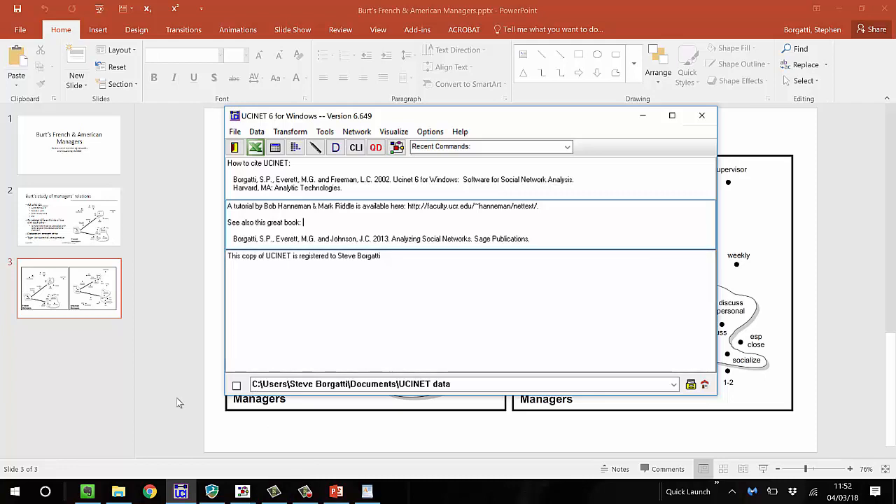
# Open the Dichotomize procedure and set camp92 as the input dataset
pyautogui.click(289, 133)
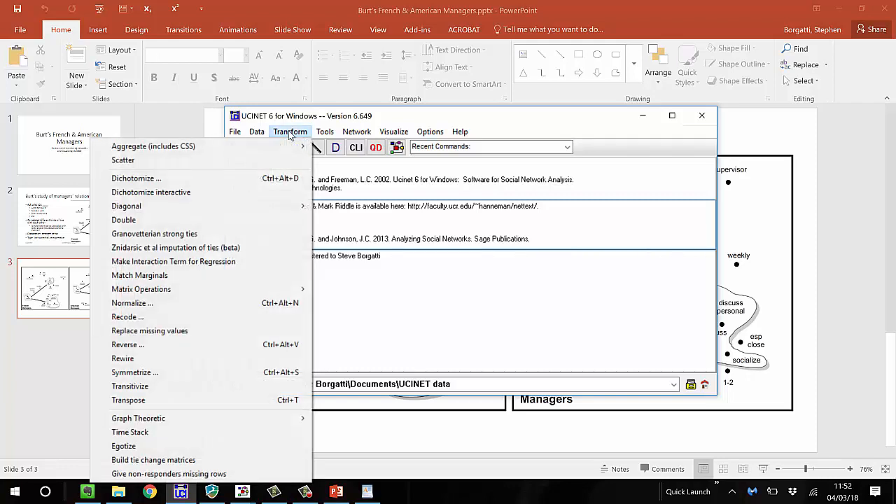
pyautogui.click(273, 181)
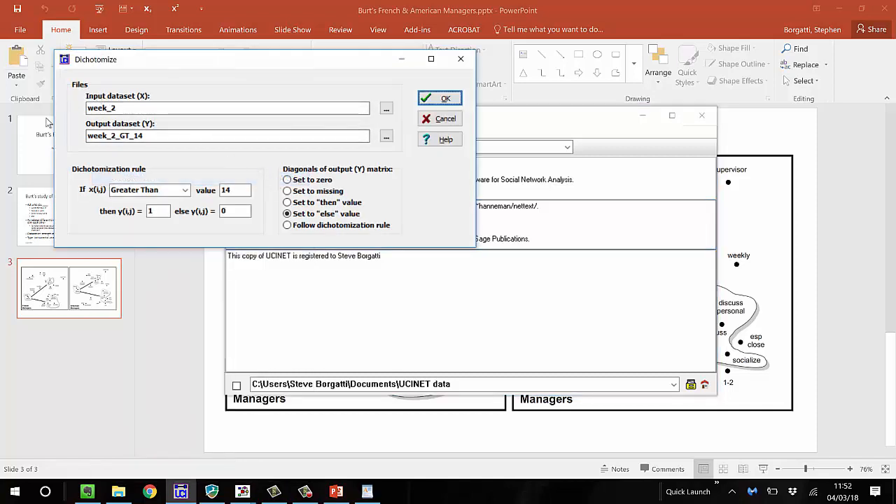
pyautogui.click(182, 105)
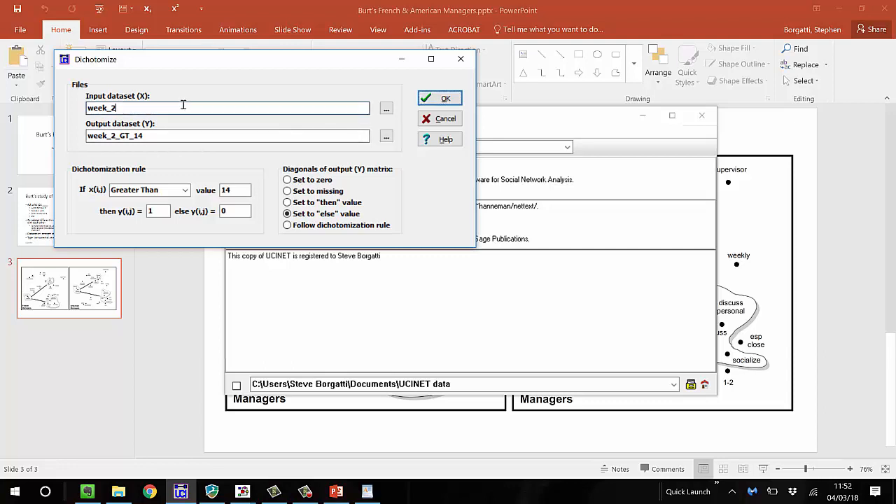
pyautogui.press('BackSpace')
pyautogui.press('BackSpace')
pyautogui.press('BackSpace')
pyautogui.press('BackSpace')
pyautogui.press('BackSpace')
pyautogui.press('BackSpace')
pyautogui.write('cap')
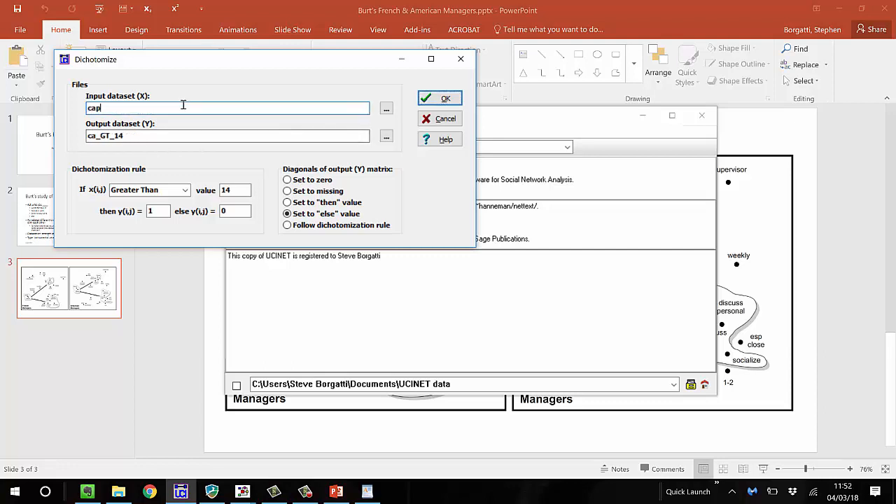
pyautogui.press('BackSpace')
pyautogui.press('BackSpace')
pyautogui.write('amp92')
pyautogui.click(162, 136)
pyautogui.moveTo(162, 136); pyautogui.dragTo(138, 136)
pyautogui.doubleClick(138, 136)
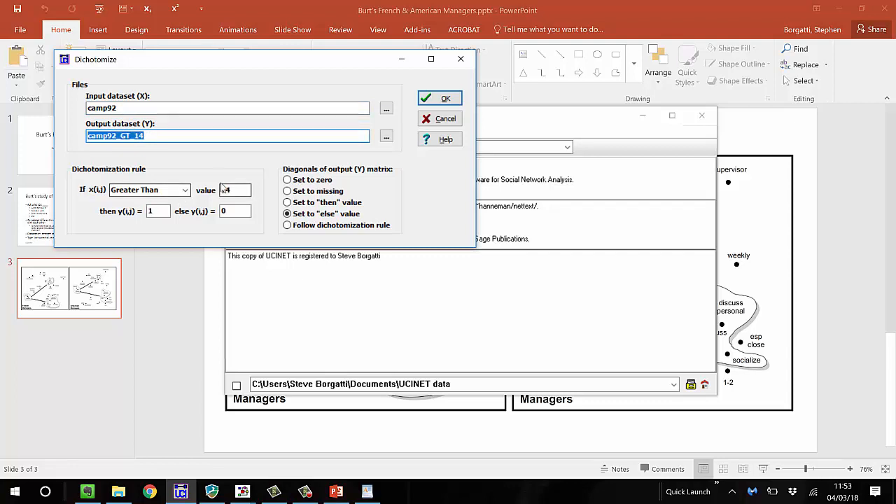
# Set the dichotomization rule to Less Than or Equal with a cutoff value of 3
pyautogui.click(187, 191)
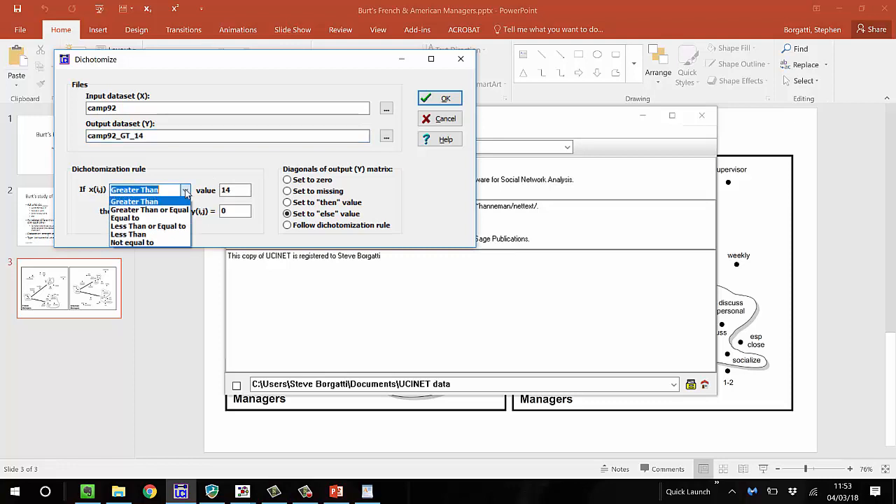
pyautogui.click(171, 225)
pyautogui.doubleClick(235, 190)
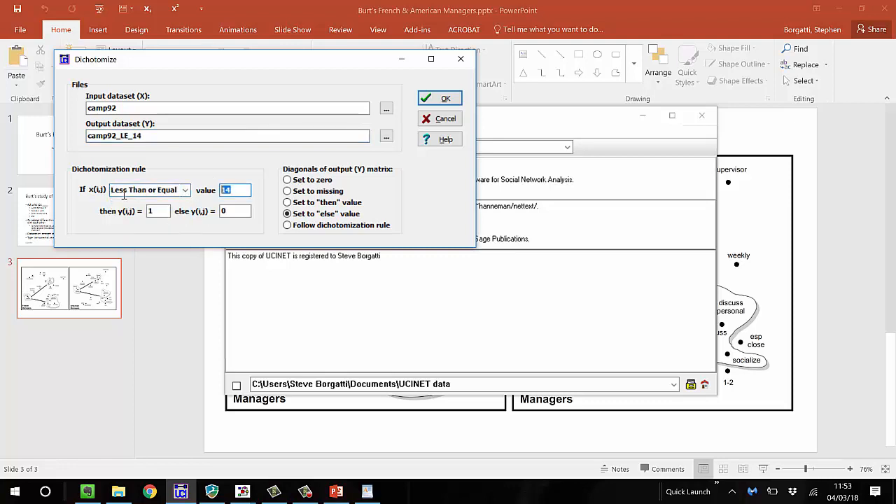
pyautogui.write('3')
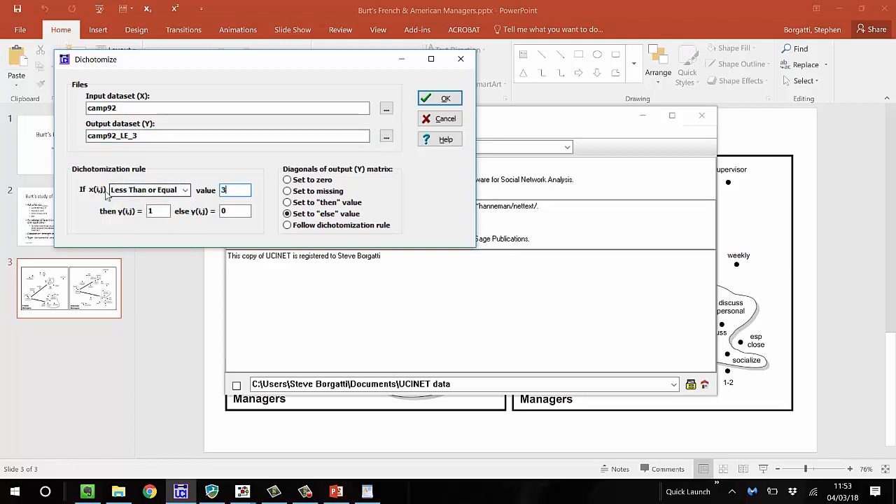
# Name the output dataset camp92d and run the dichotomization
pyautogui.click(165, 135)
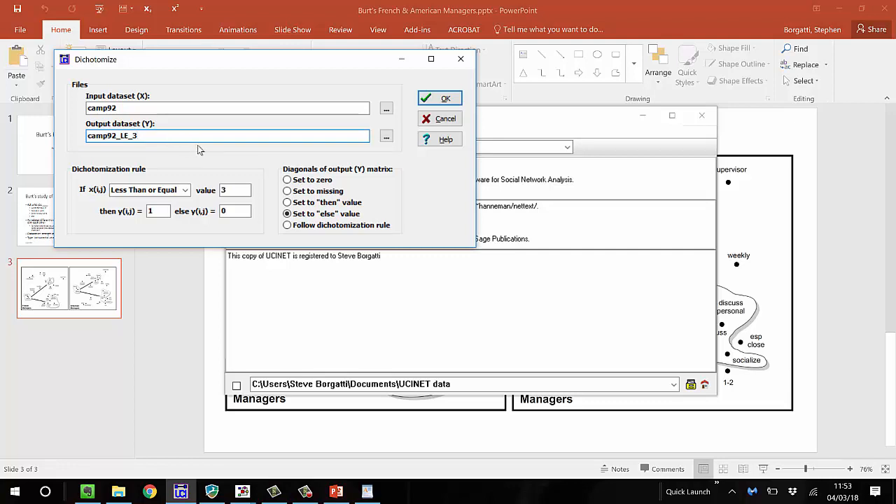
pyautogui.press('BackSpace')
pyautogui.press('BackSpace')
pyautogui.press('BackSpace')
pyautogui.press('BackSpace')
pyautogui.press('BackSpace')
pyautogui.write('d')
pyautogui.click(441, 98)
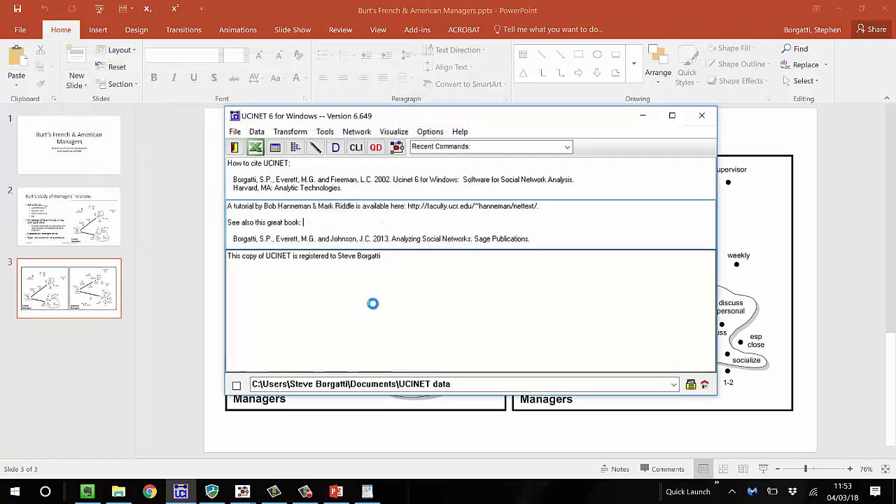
# Examine the dichotomization settings and the binary Week_2 and Week_3 matrices with their densities, and close the output
pyautogui.scroll(-10, 428, 291)
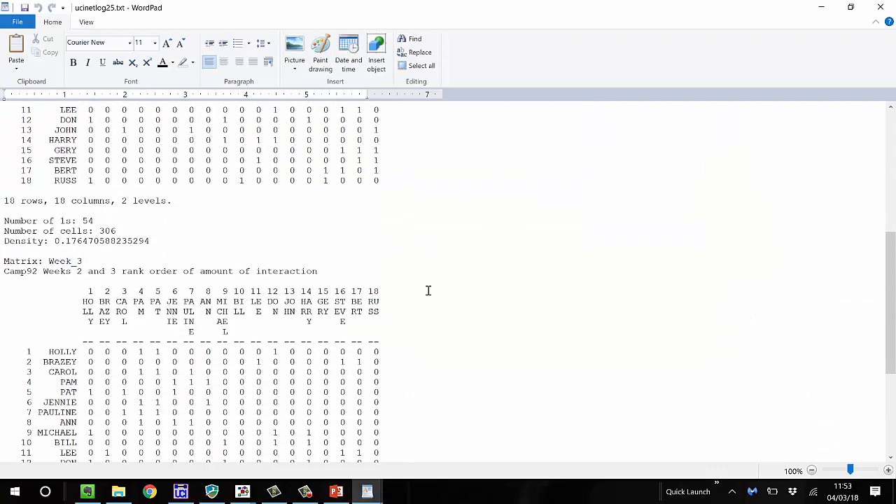
pyautogui.scroll(7, 429, 290)
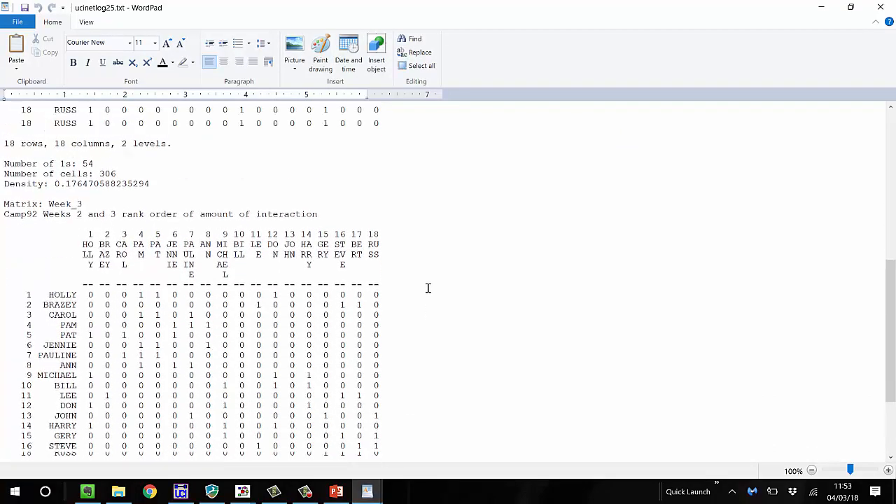
pyautogui.scroll(3, 429, 287)
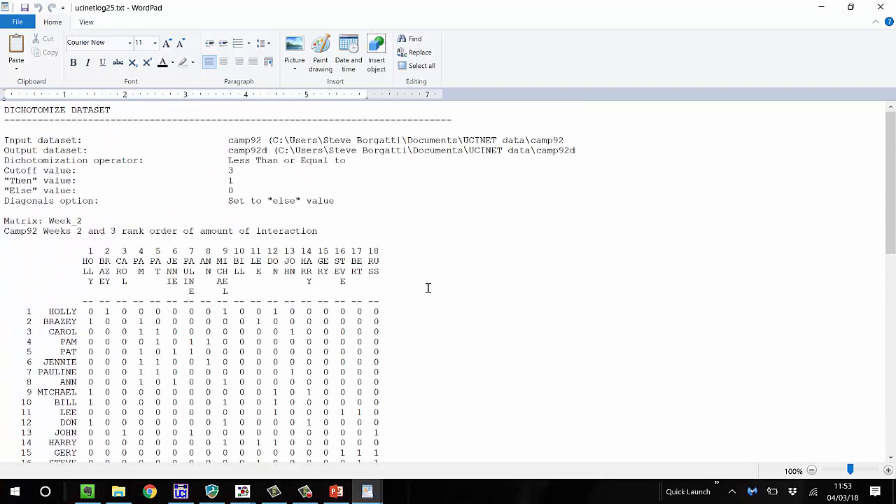
pyautogui.scroll(-17, 428, 287)
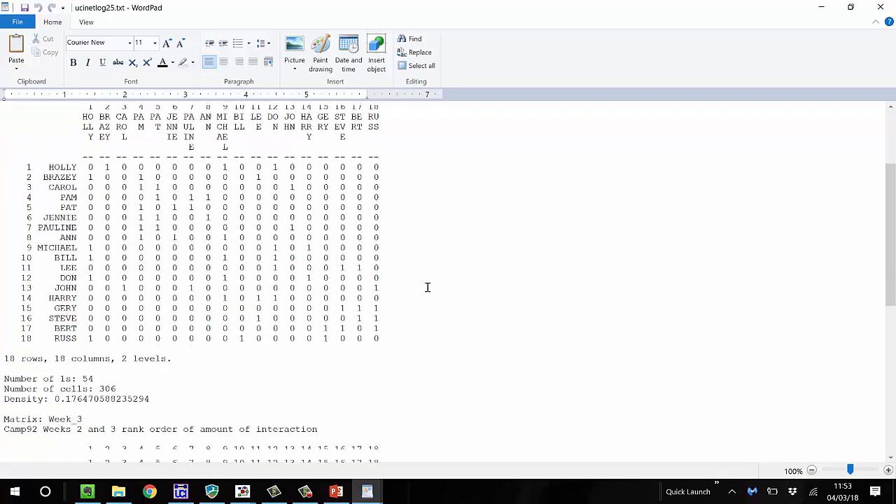
pyautogui.scroll(17, 427, 286)
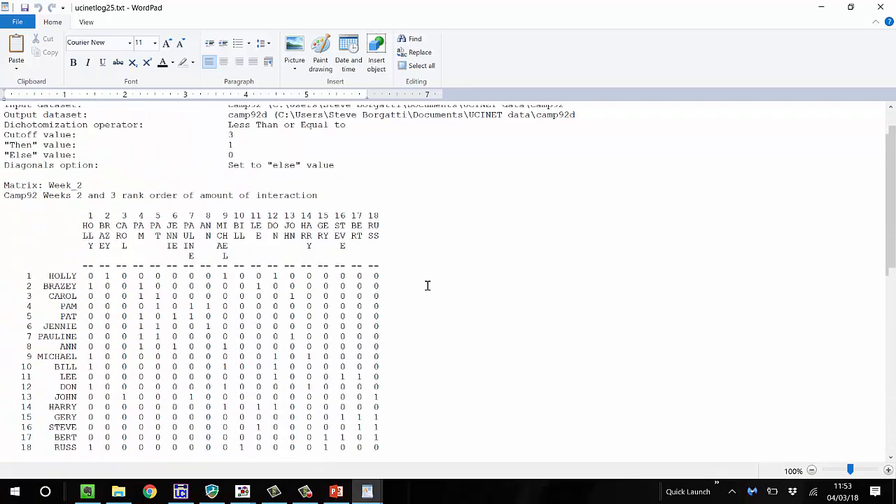
pyautogui.scroll(-12, 427, 285)
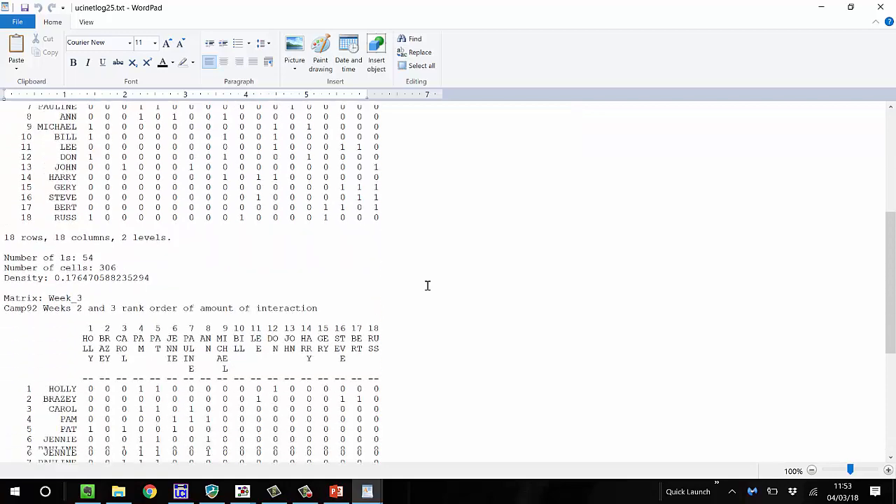
pyautogui.scroll(11, 428, 286)
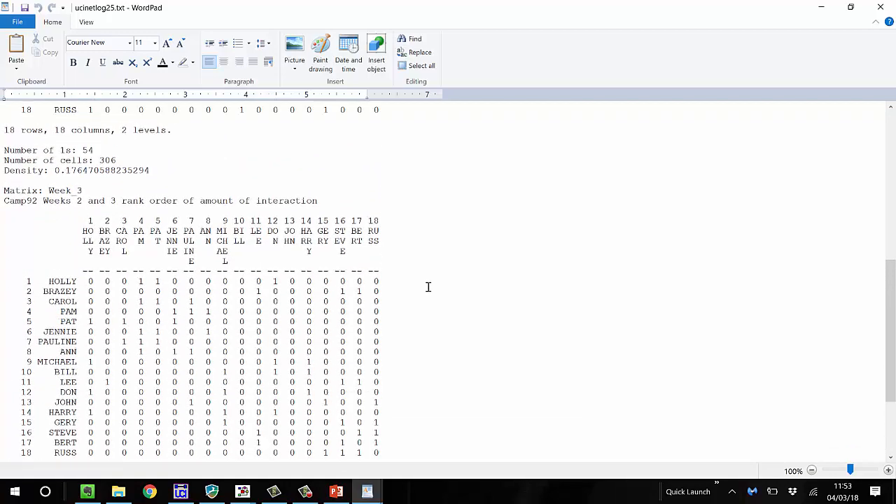
pyautogui.scroll(2, 428, 286)
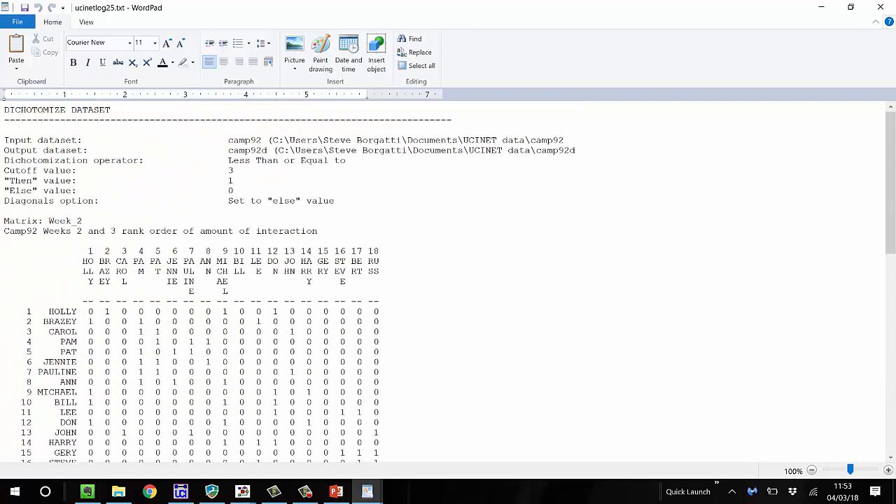
pyautogui.click(882, 8)
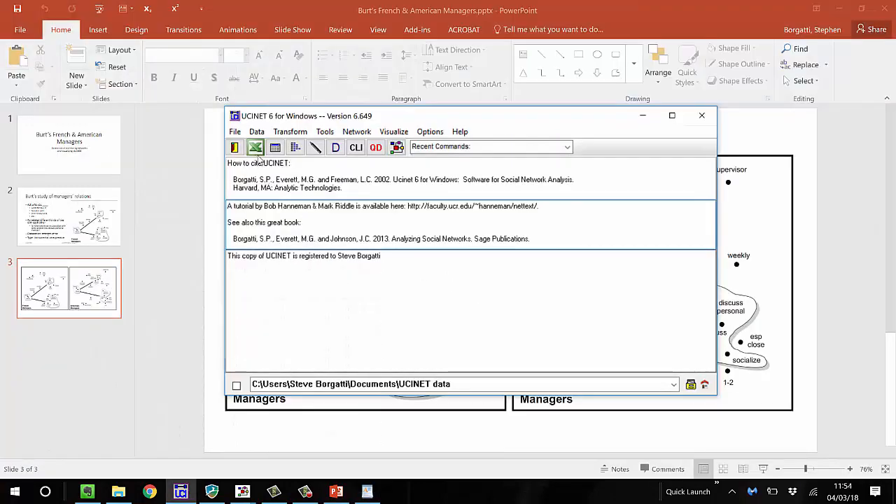
# Unpack camp92d into separate datasets using the command line interface
pyautogui.click(355, 148)
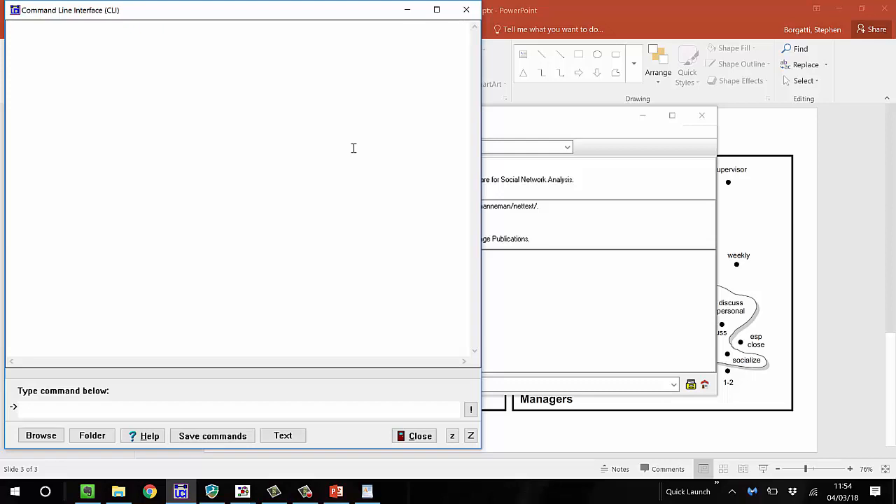
pyautogui.write('unpack camp92d')
pyautogui.press('Return')
# Display the week_3 dataset with the dsp command to check its values, and close the command line interface
pyautogui.write('dsp')
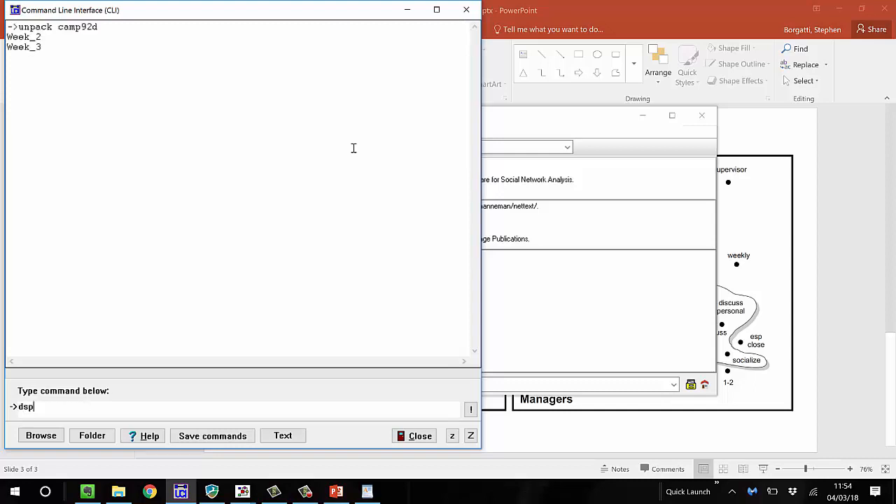
pyautogui.write(' week_3')
pyautogui.press('Return')
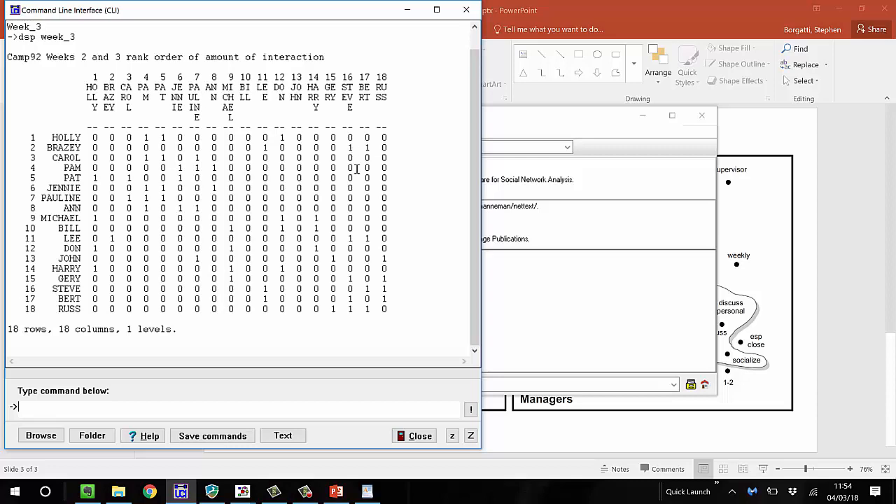
pyautogui.click(418, 436)
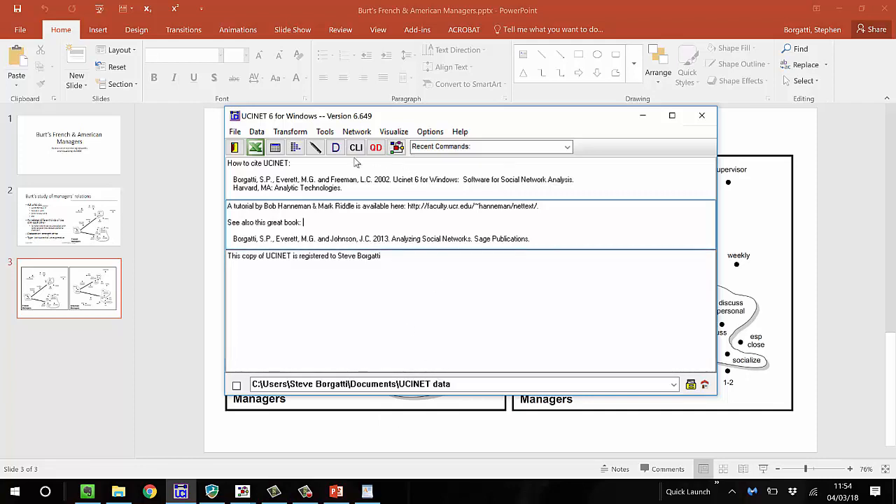
pyautogui.click(356, 147)
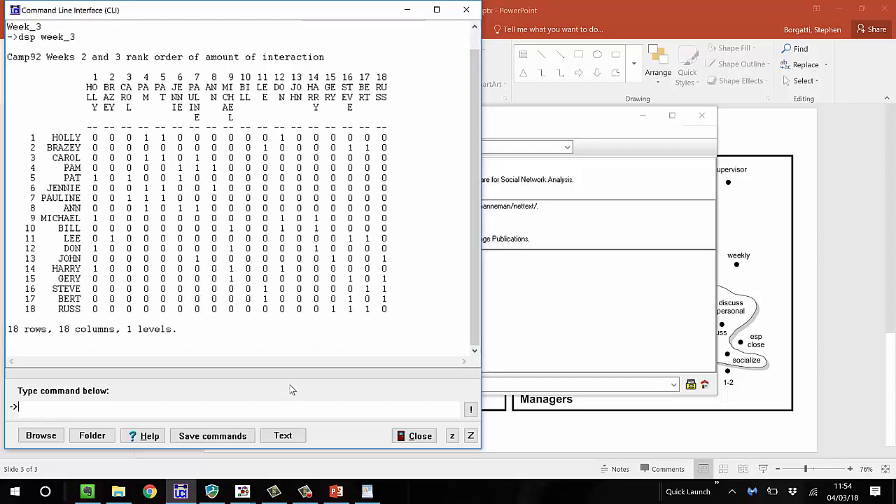
pyautogui.click(414, 436)
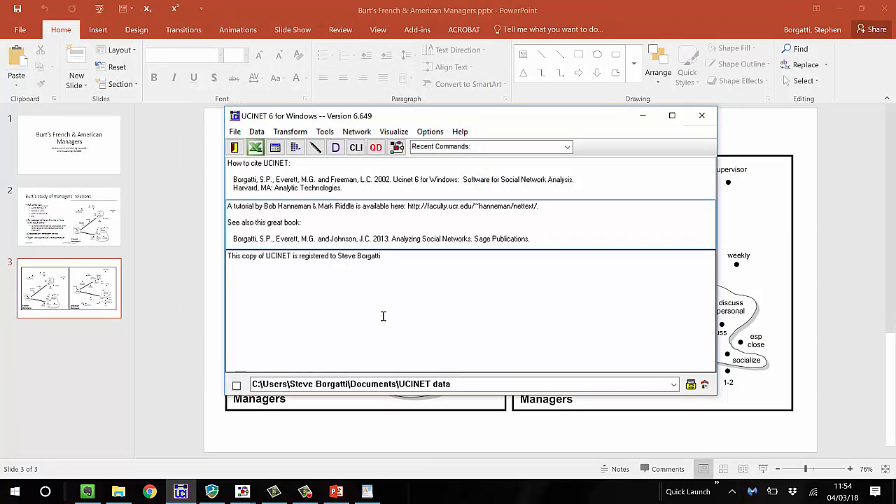
# Open the Logistic Regression QAP procedure and enter week_3 as the dyadic dependent variable
pyautogui.hotkey('ctrl', 'l')
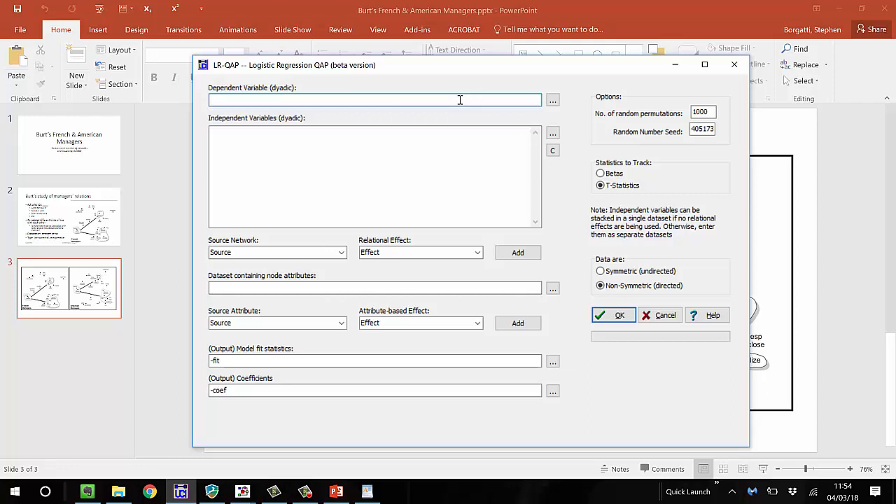
pyautogui.write('week-3')
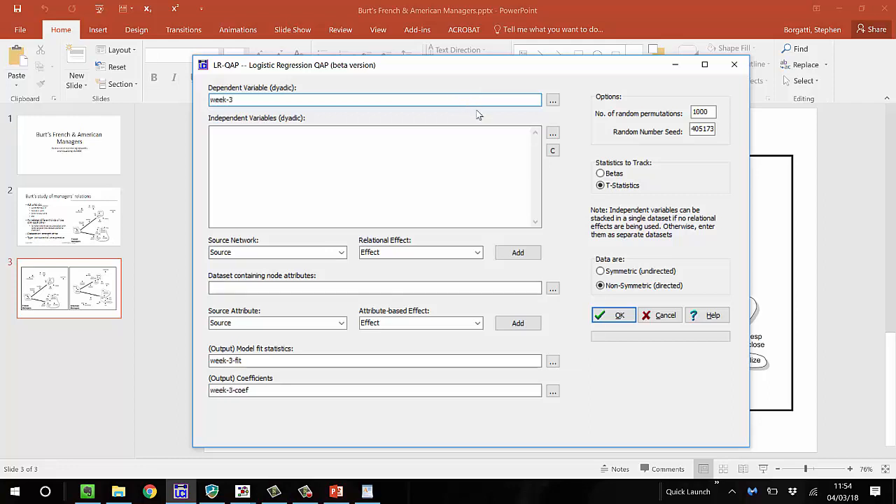
pyautogui.click(444, 141)
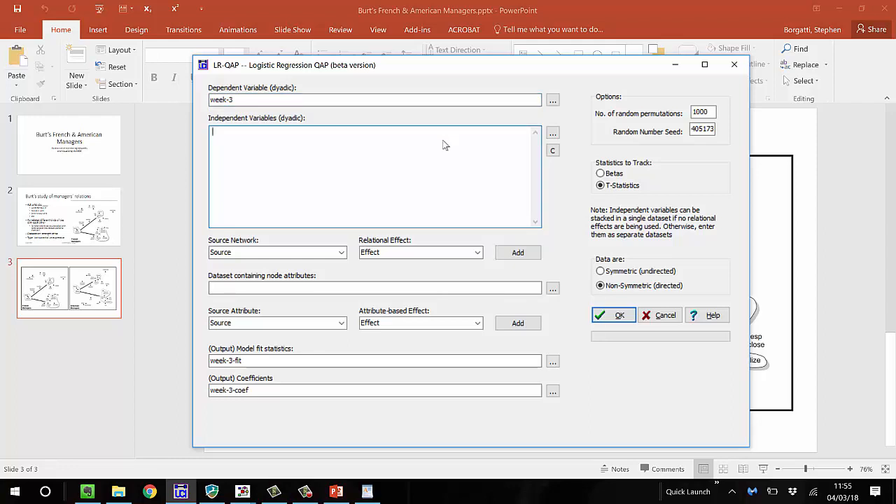
pyautogui.click(240, 99)
pyautogui.press('BackSpace')
pyautogui.press('BackSpace')
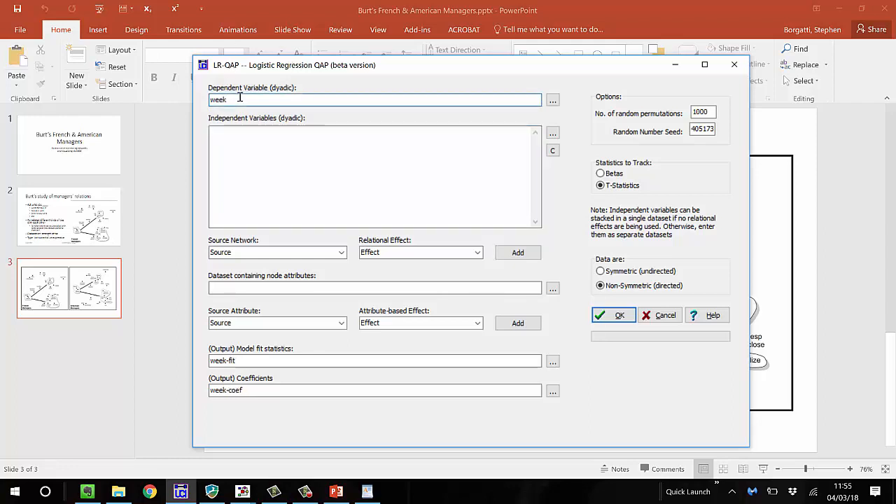
pyautogui.write('_3')
# Enter week_2 as a dyadic independent variable and add its Reciprocity effect to the model
pyautogui.click(227, 128)
pyautogui.write('week')
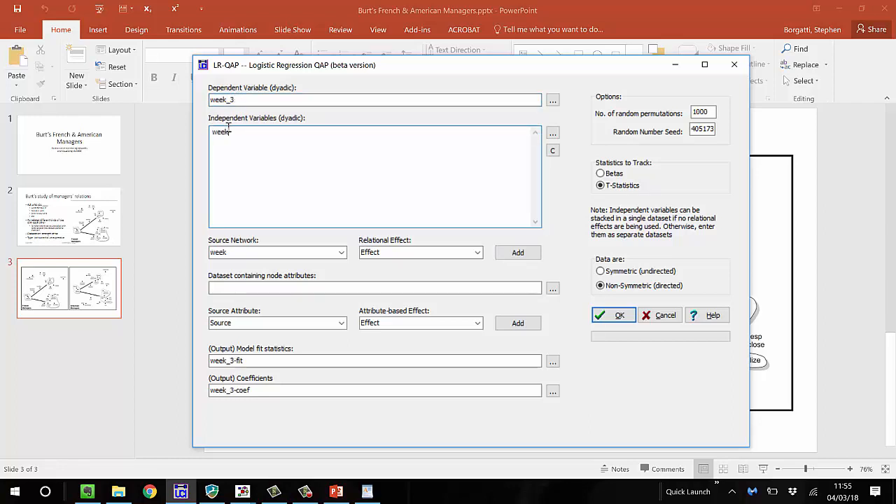
pyautogui.write('_2')
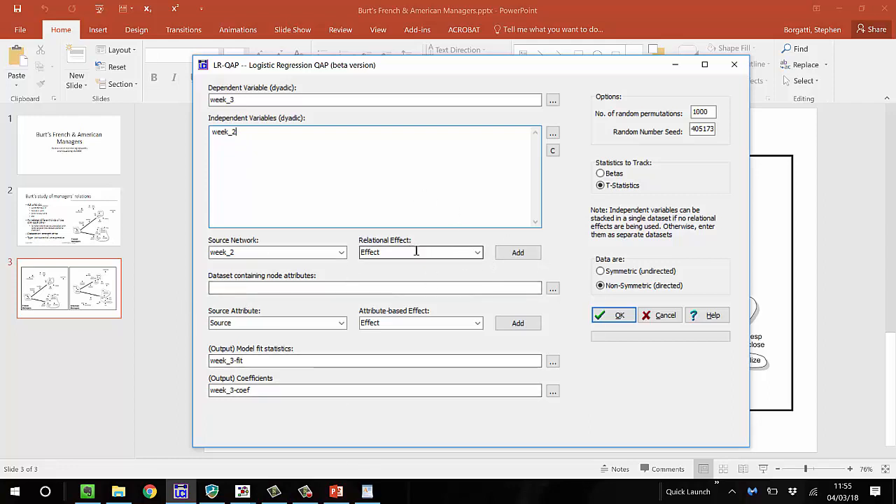
pyautogui.click(477, 252)
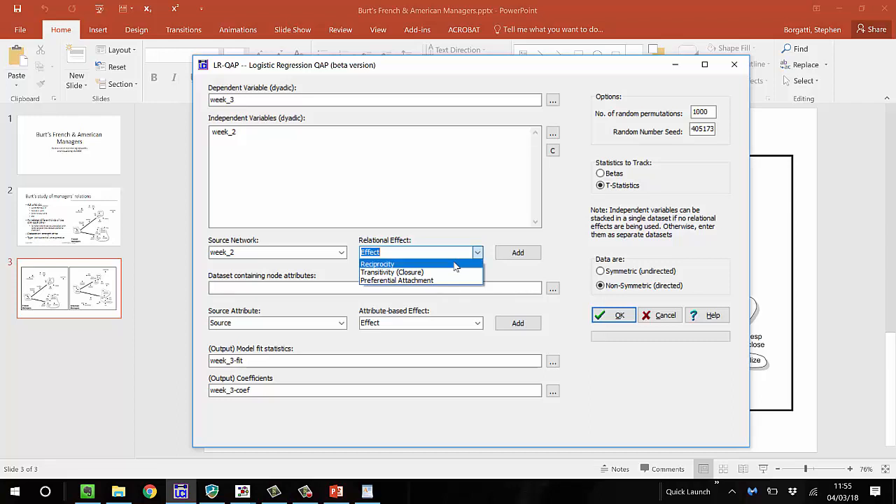
pyautogui.click(455, 264)
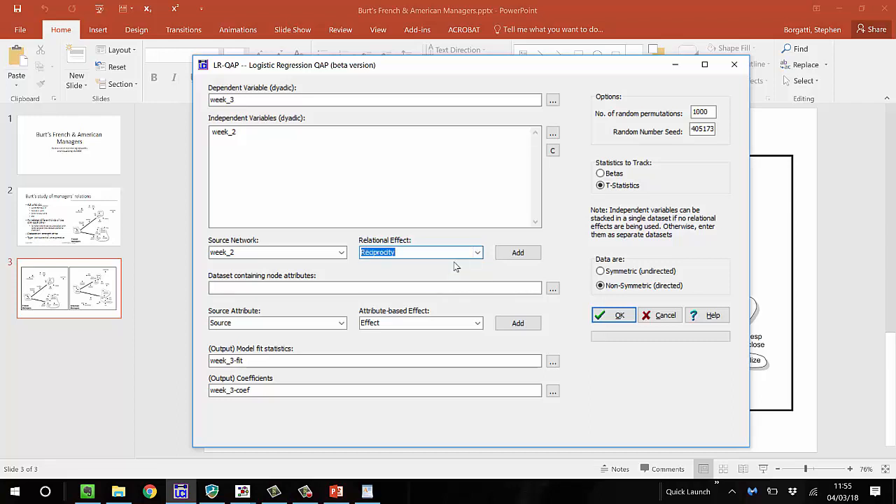
pyautogui.click(518, 254)
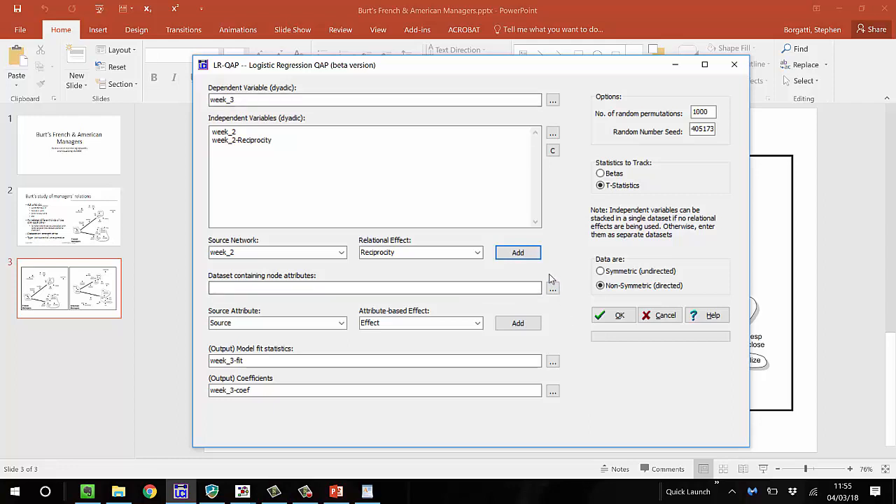
# Add the Transitivity (Closure) and Preferential Attachment effects of week_2 to the independent variables
pyautogui.click(477, 252)
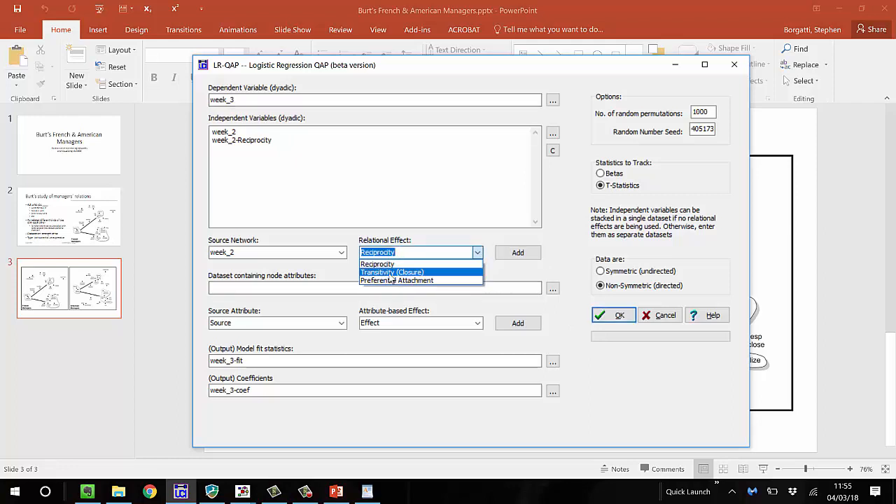
pyautogui.click(390, 273)
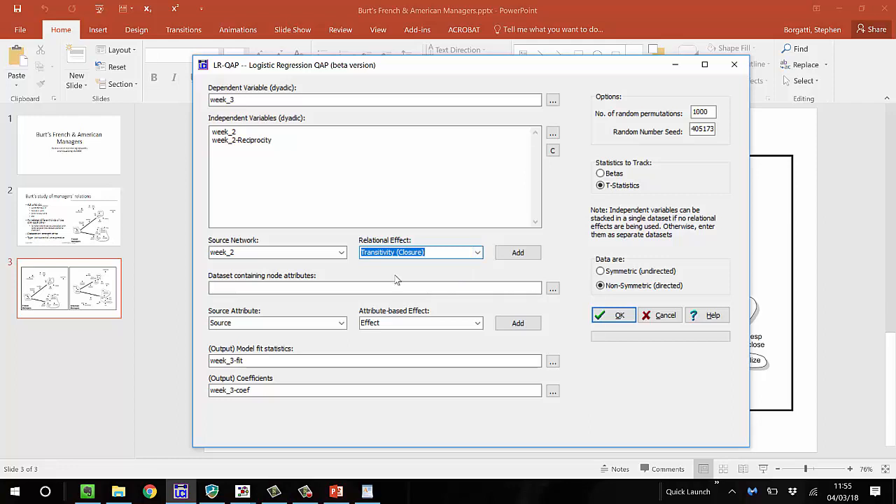
pyautogui.click(516, 254)
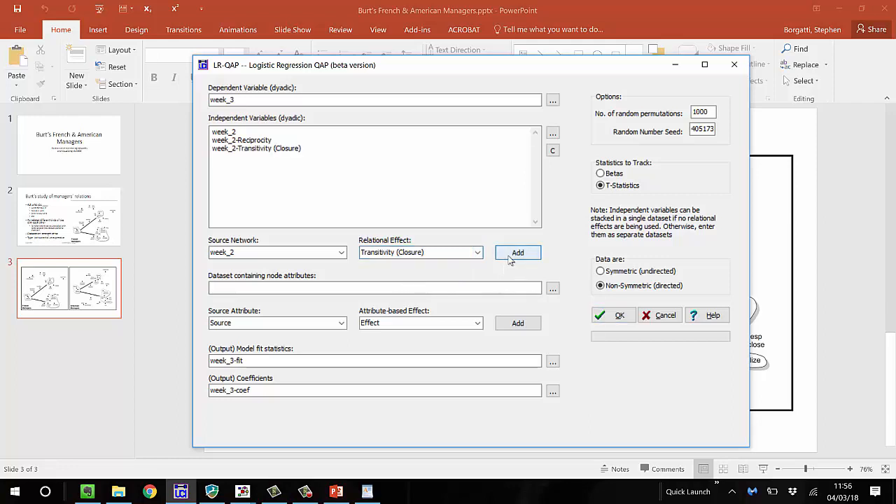
pyautogui.click(477, 253)
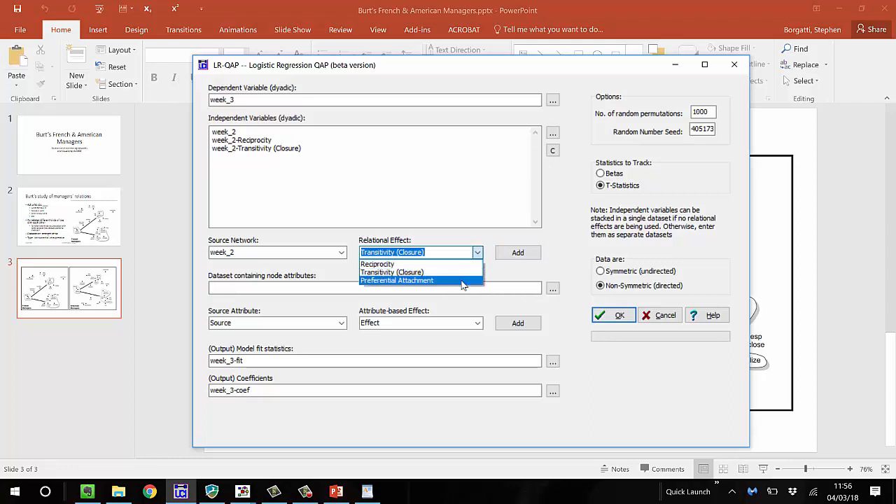
pyautogui.click(464, 280)
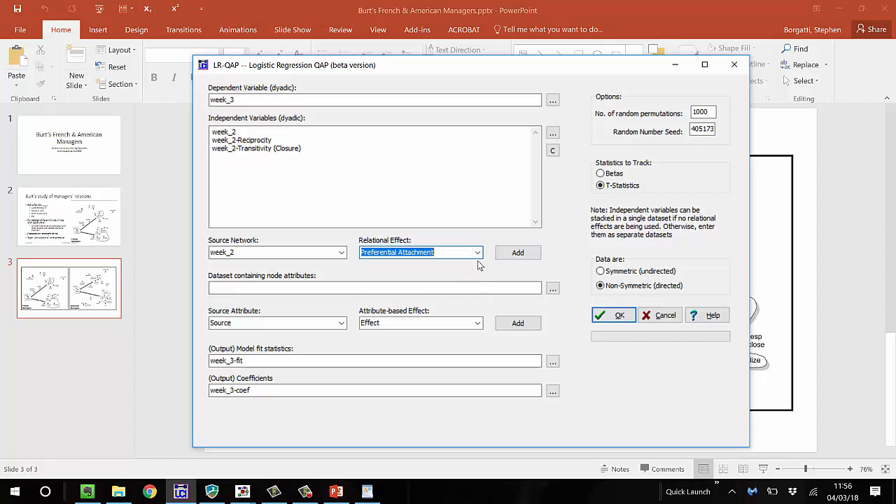
pyautogui.click(523, 256)
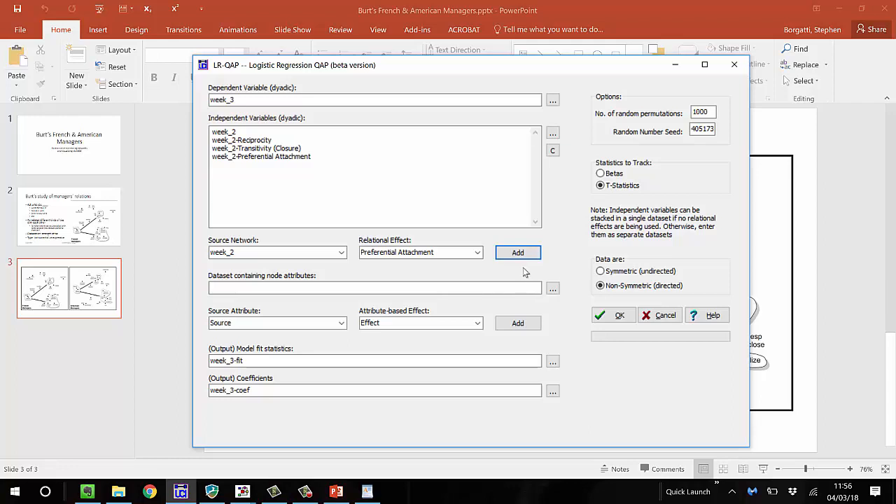
# Run the logistic regression QAP with the week_2 relational effects, review the coefficients, and close the output log
pyautogui.click(605, 316)
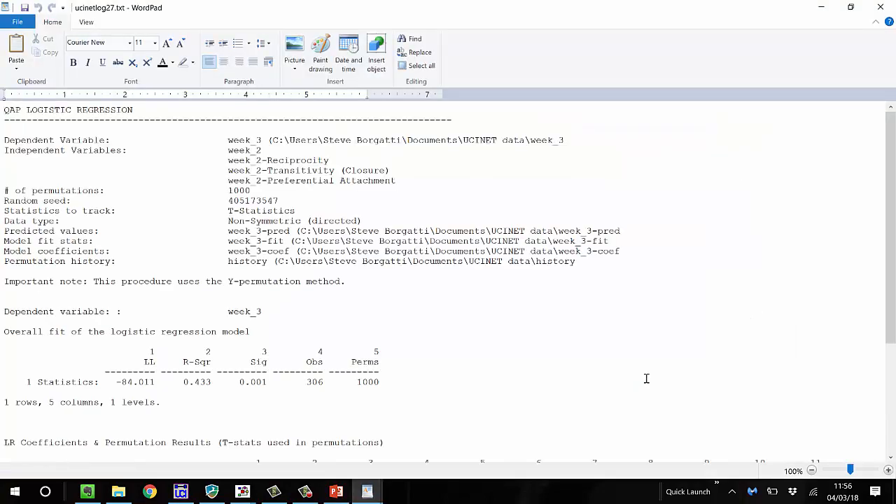
pyautogui.scroll(-4, 517, 350)
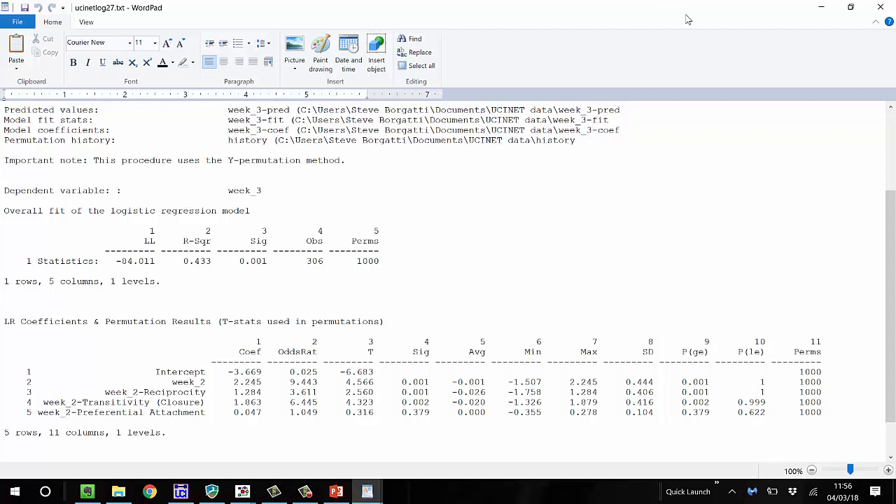
pyautogui.click(880, 7)
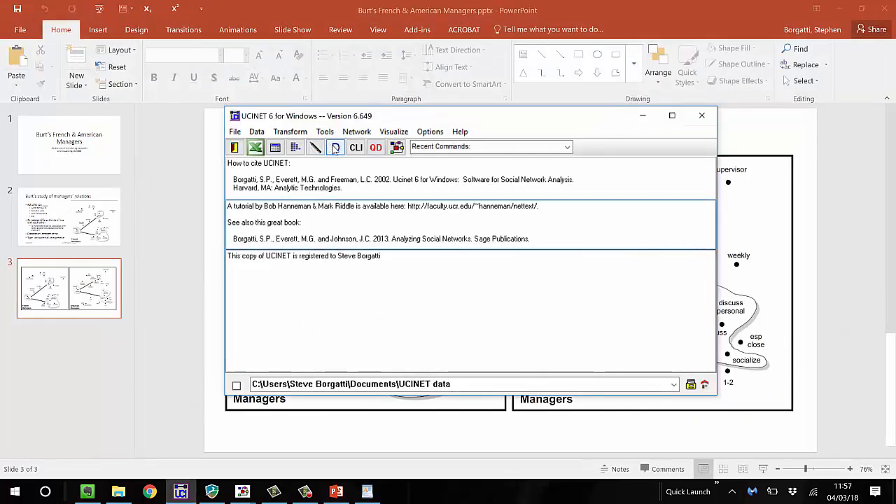
# Display the week_2-Preferential Attachment dataset to examine its matrix values, and close the output log
pyautogui.click(336, 149)
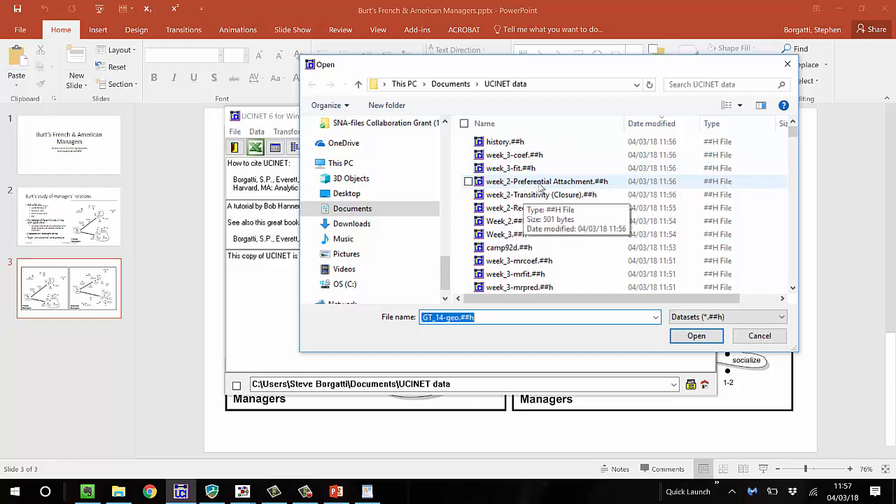
pyautogui.click(542, 184)
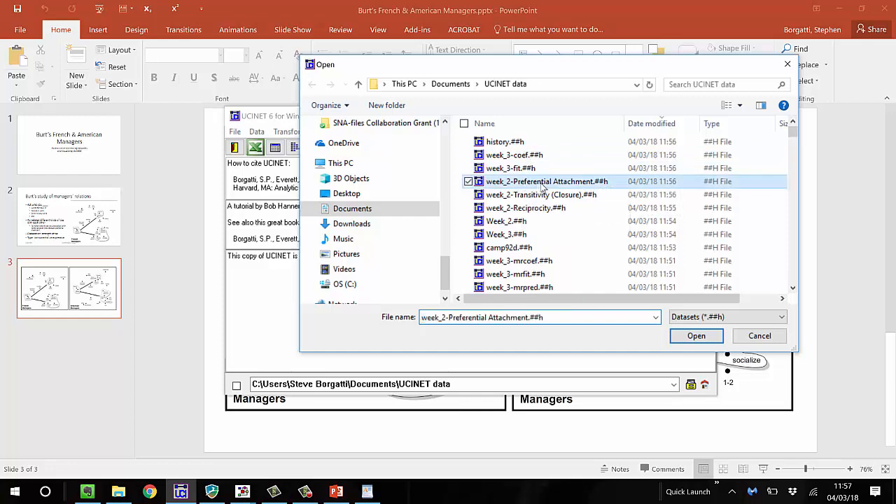
pyautogui.click(677, 341)
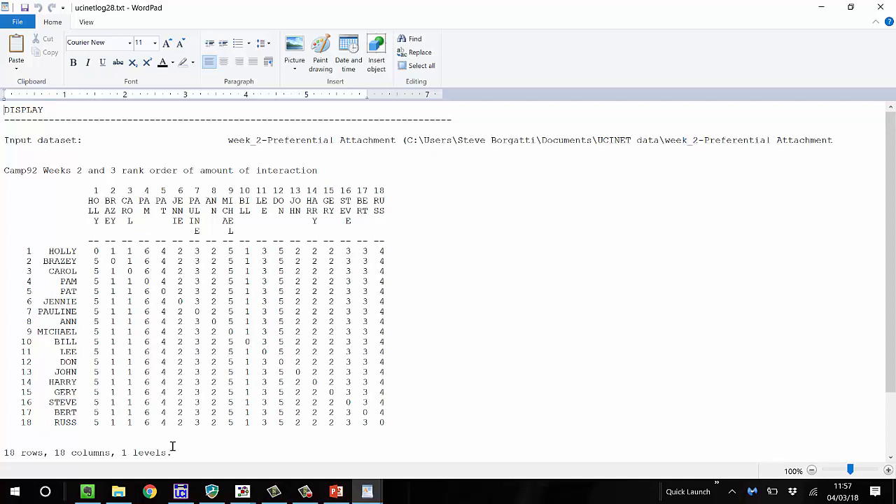
pyautogui.moveTo(173, 452); pyautogui.dragTo(170, 470)
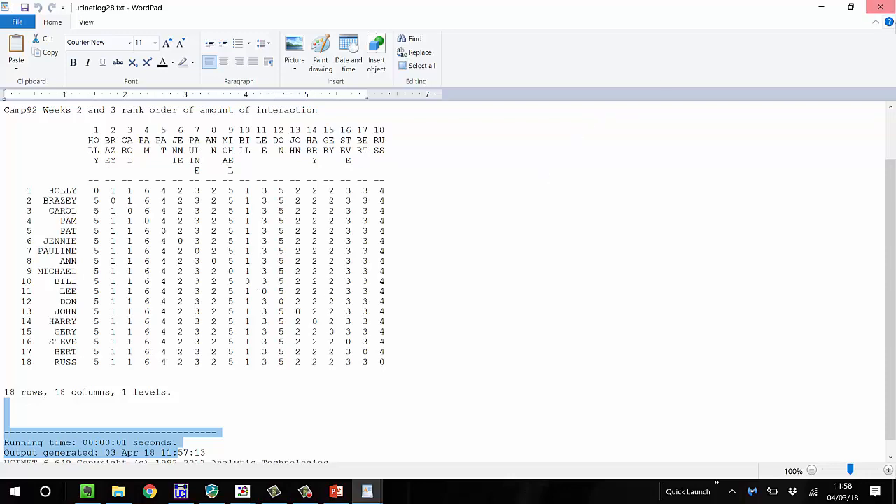
pyautogui.click(883, 9)
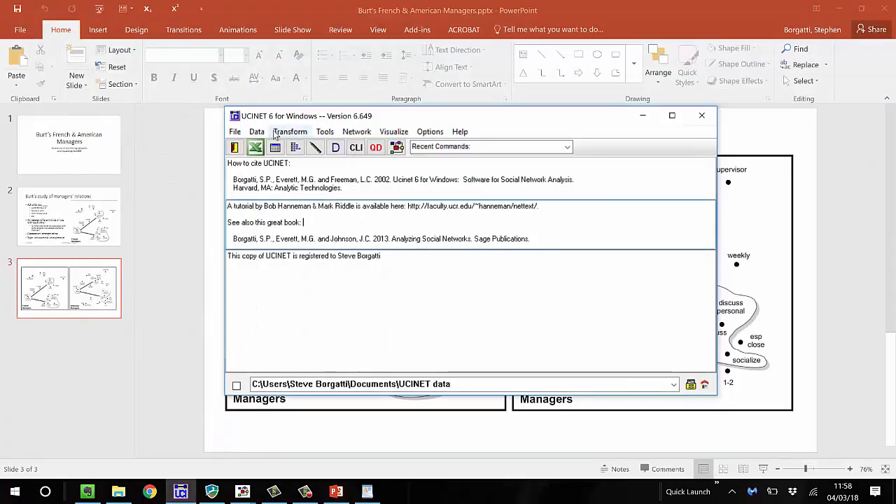
# Reopen the previous QAP Logistic Regression output log, review its fit and coefficients, and close it
pyautogui.click(236, 132)
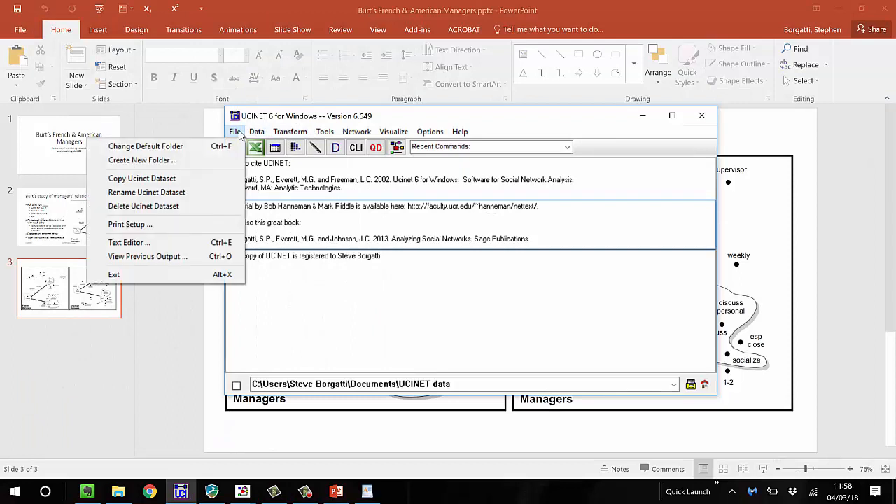
pyautogui.click(176, 256)
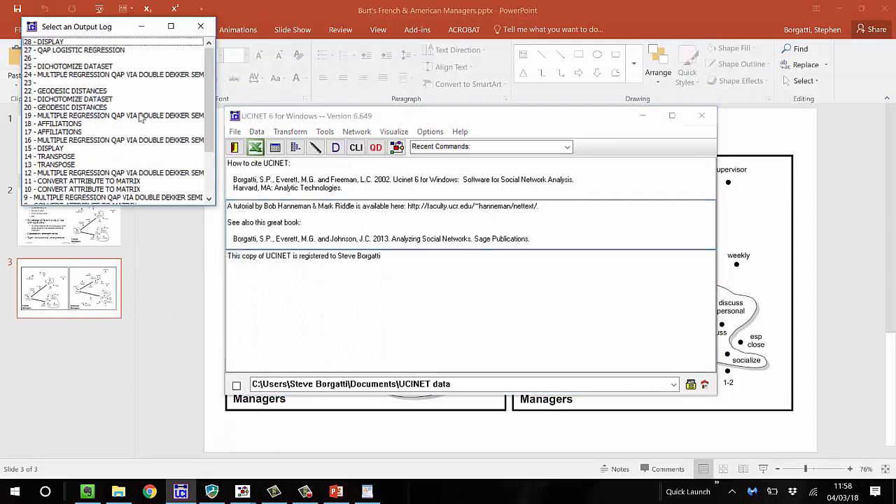
pyautogui.doubleClick(90, 50)
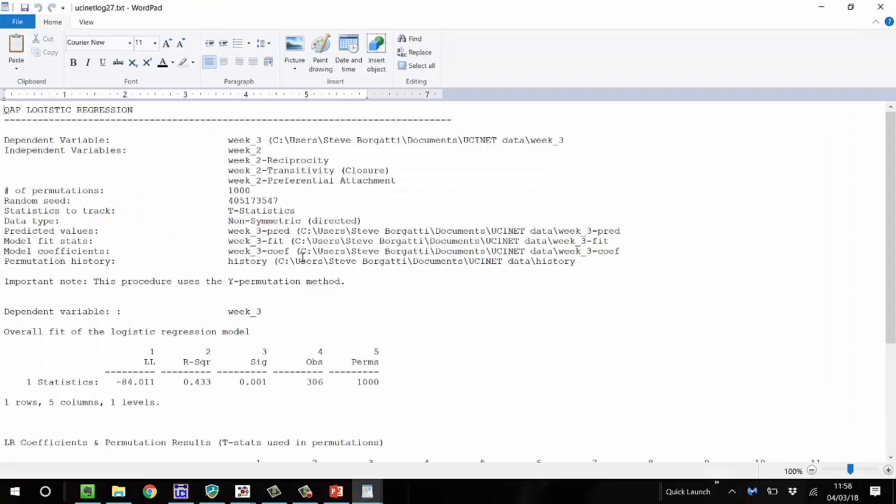
pyautogui.scroll(-3, 305, 257)
pyautogui.scroll(-3, 304, 257)
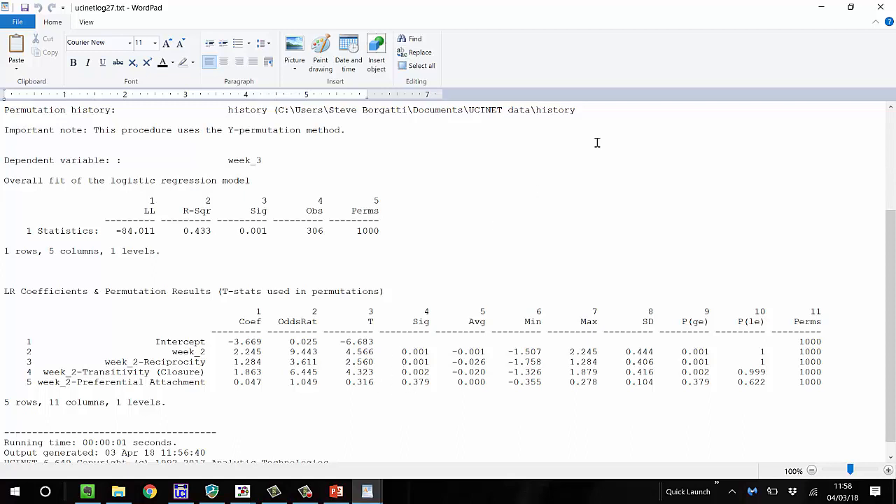
pyautogui.click(882, 8)
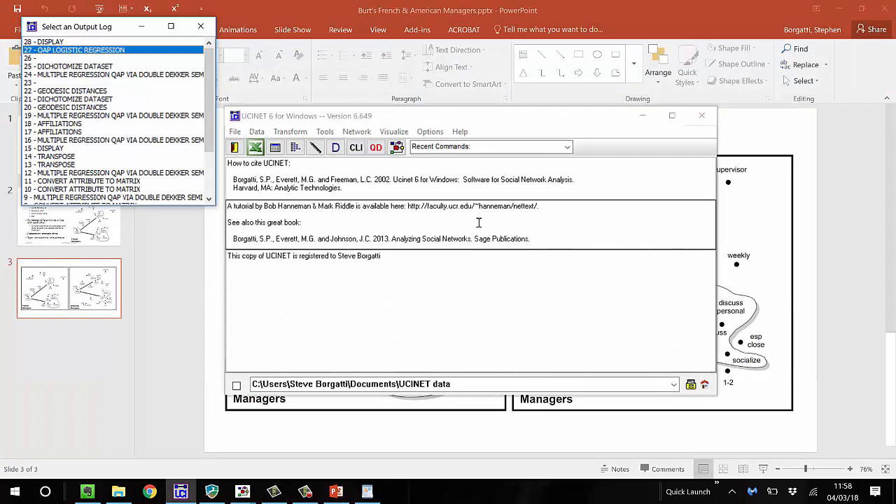
# In the Logistic Regression QAP procedure, load campattr as the node attribute dataset and add the Gender homophily (categorical) effect
pyautogui.click(479, 223)
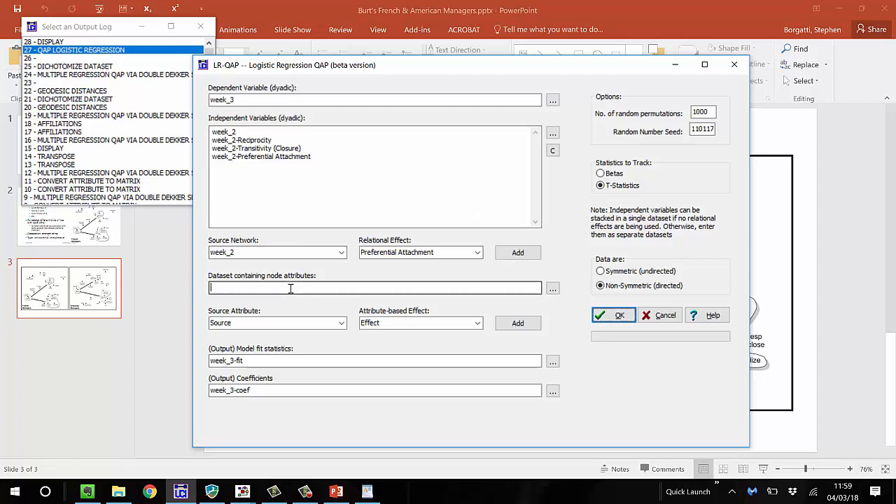
pyautogui.write('campattr')
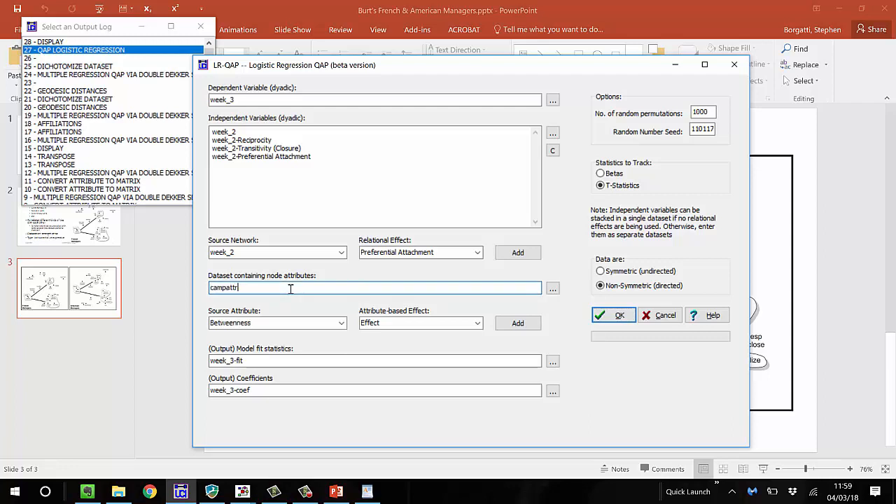
pyautogui.click(343, 324)
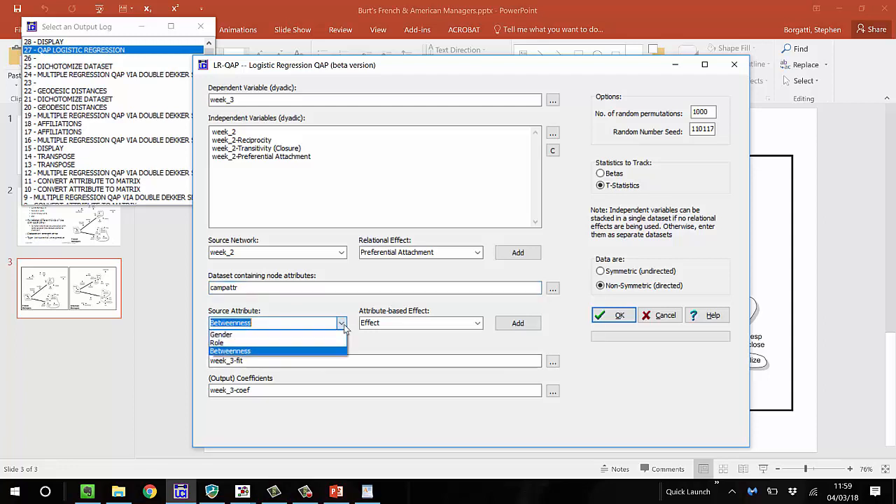
pyautogui.click(301, 335)
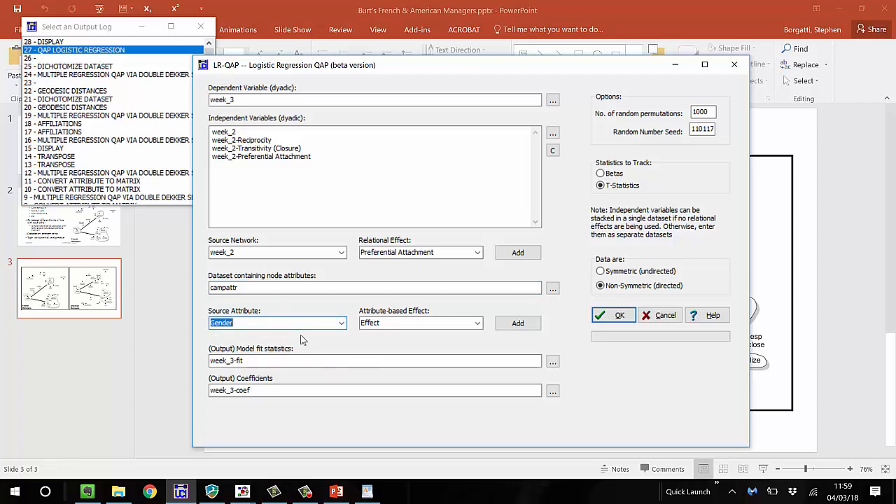
pyautogui.click(477, 323)
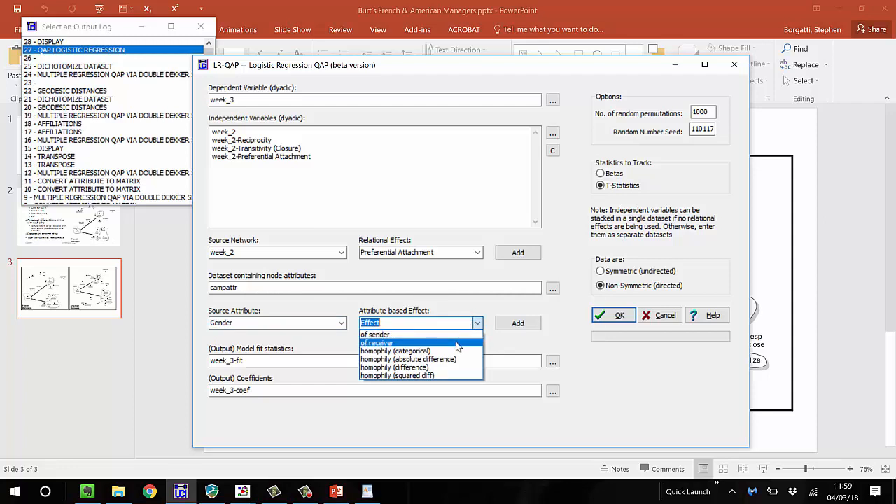
pyautogui.click(456, 342)
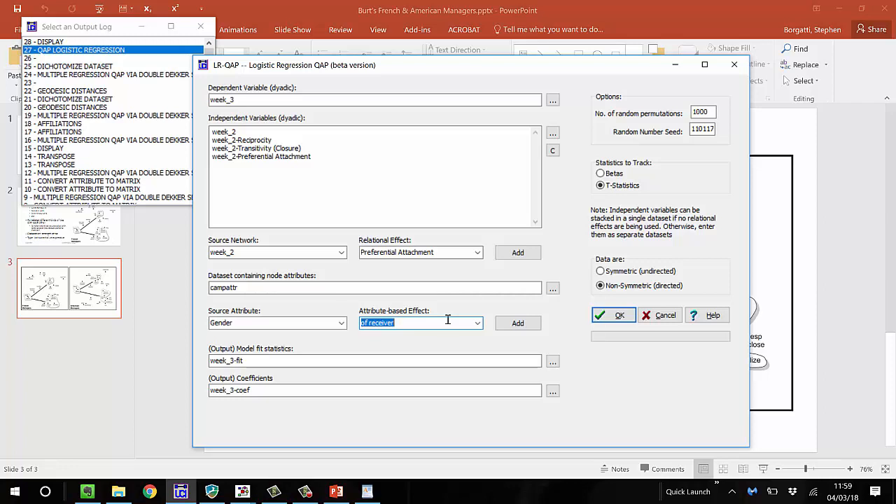
pyautogui.click(478, 325)
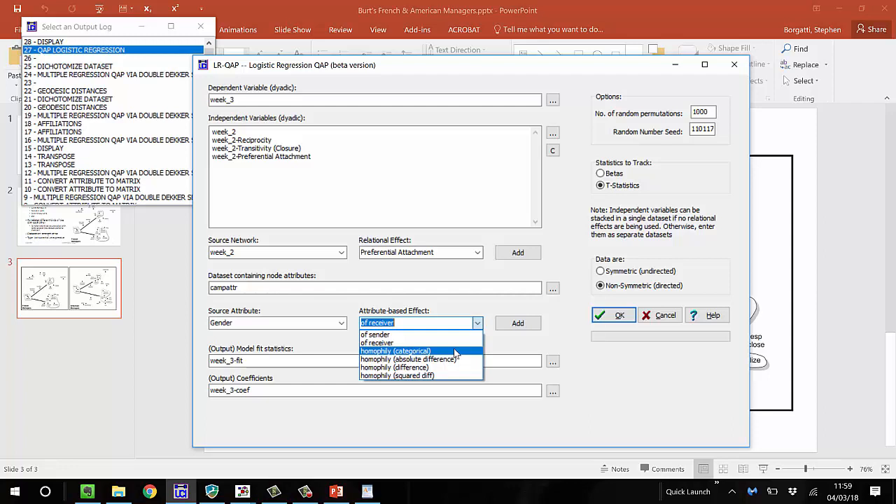
pyautogui.click(455, 351)
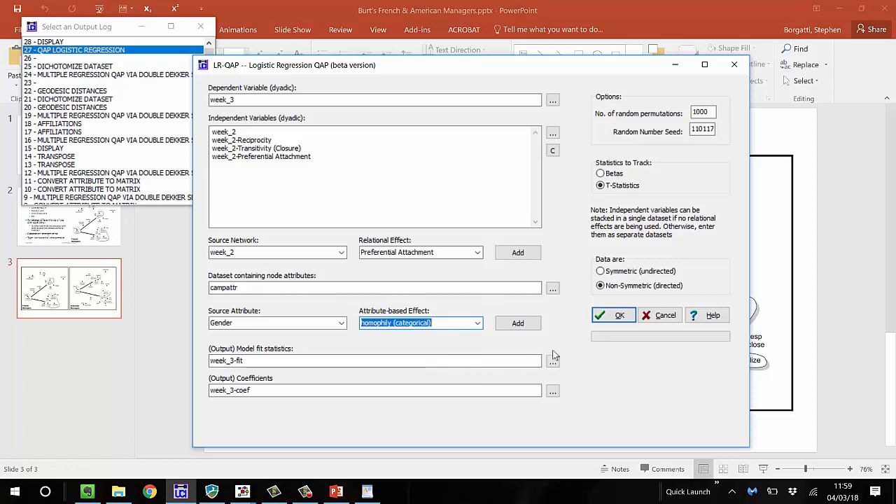
pyautogui.click(519, 324)
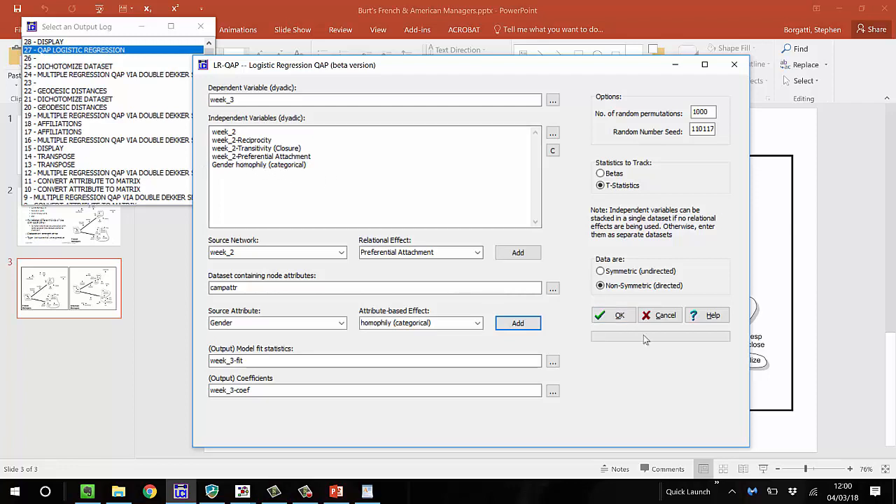
# Run the logistic regression QAP including Gender homophily, review the coefficients, and close the output log
pyautogui.click(614, 317)
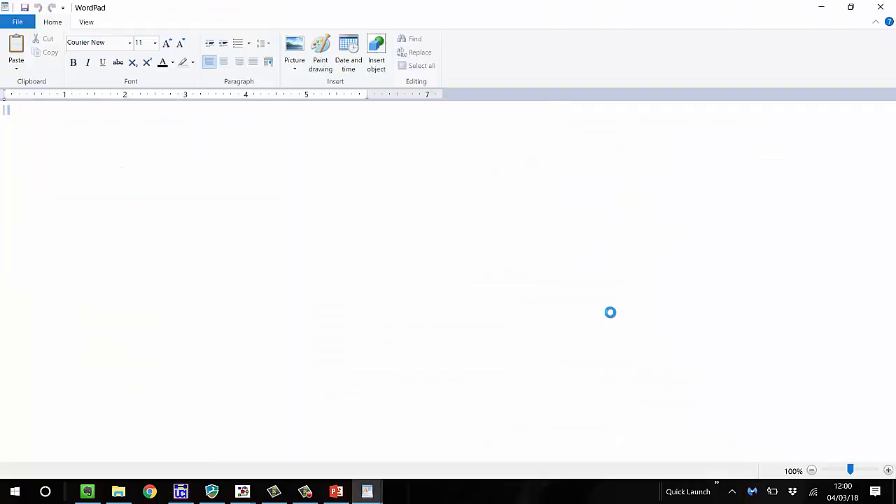
pyautogui.scroll(-6, 315, 203)
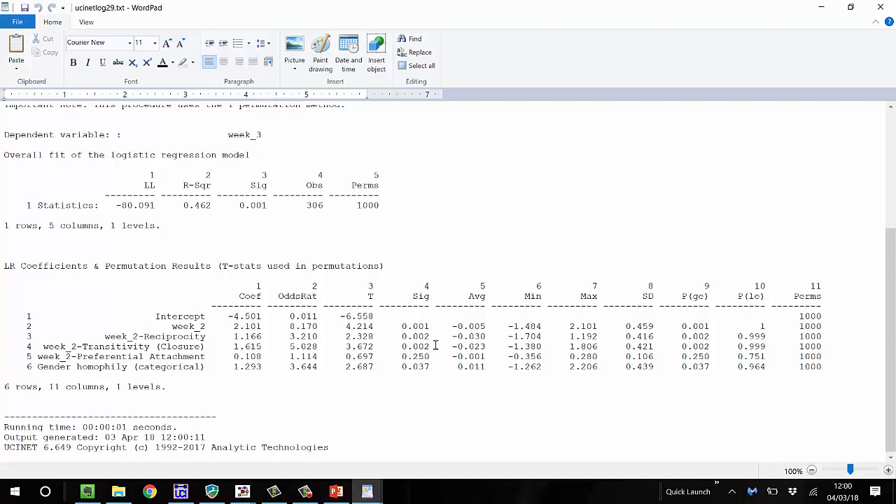
pyautogui.click(880, 7)
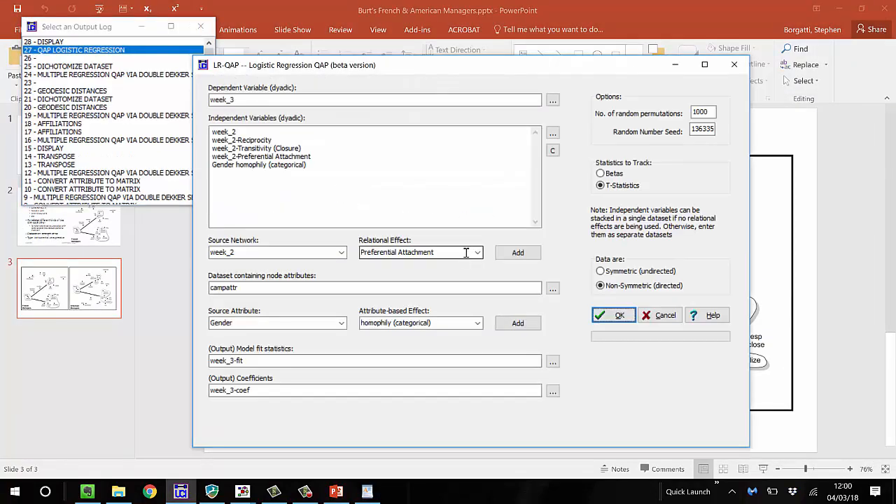
# Add the Betweenness homophily (difference) effect from campattr to the independent variables of the Logistic Regression QAP
pyautogui.click(342, 324)
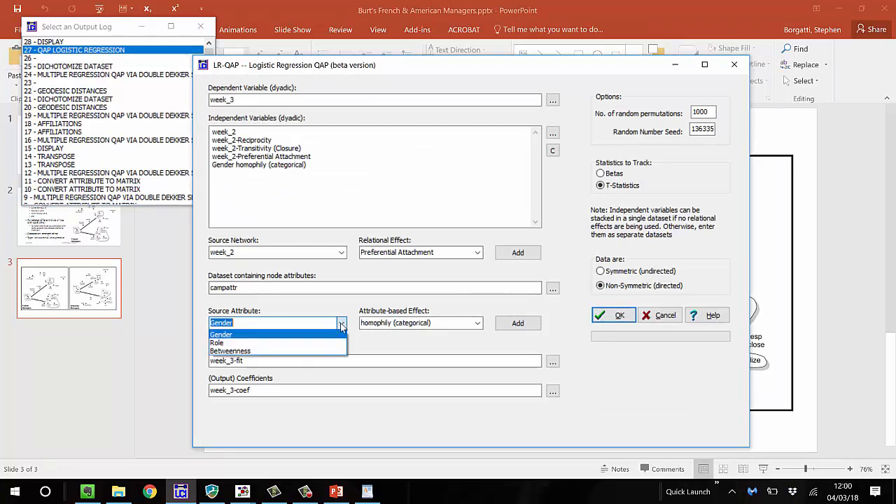
pyautogui.click(314, 351)
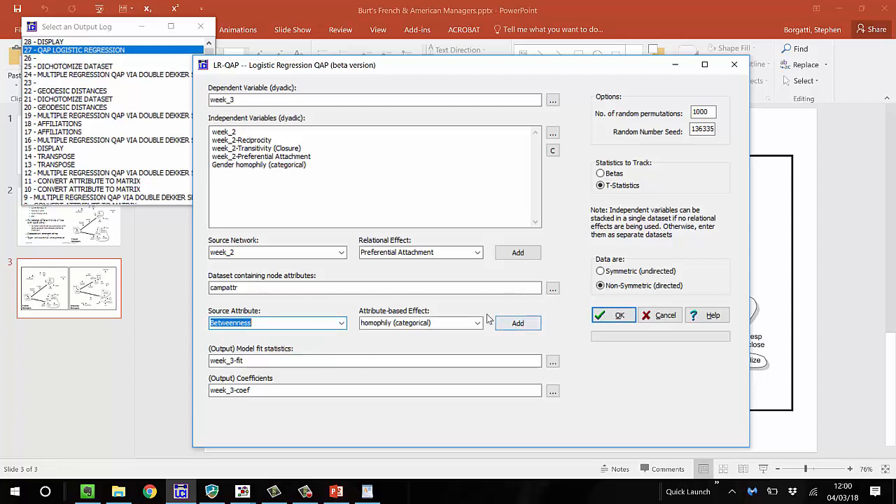
pyautogui.click(478, 324)
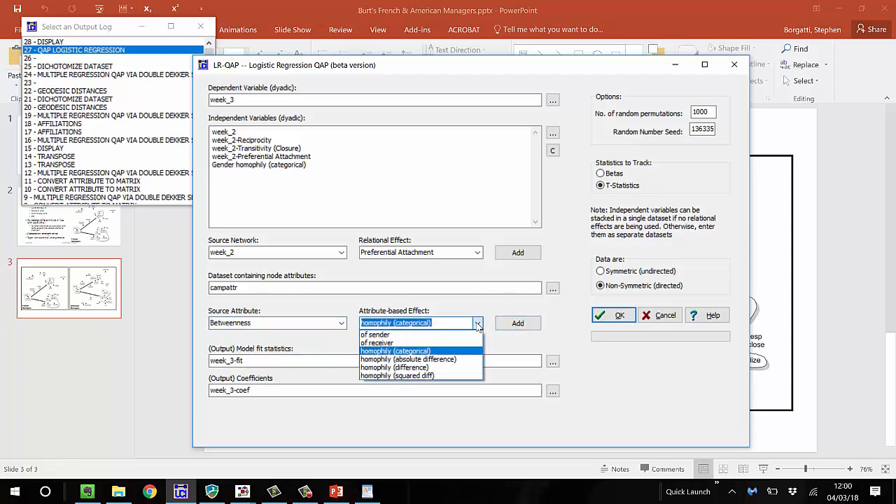
pyautogui.click(449, 369)
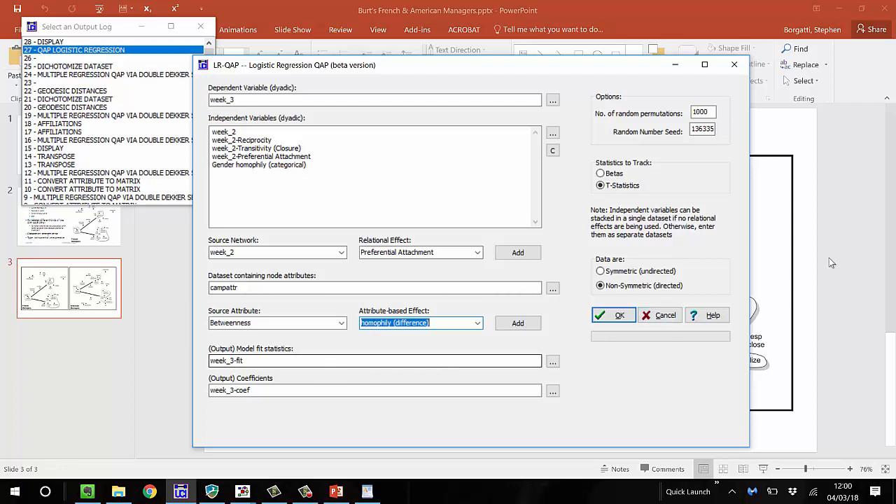
pyautogui.click(537, 326)
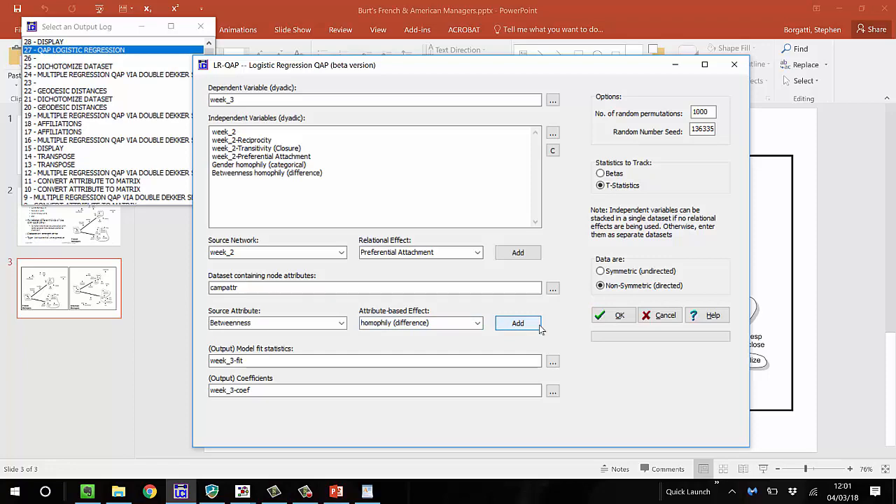
# Run the logistic regression QAP including Betweenness homophily, review the model fit and coefficients, and close the output log
pyautogui.click(621, 316)
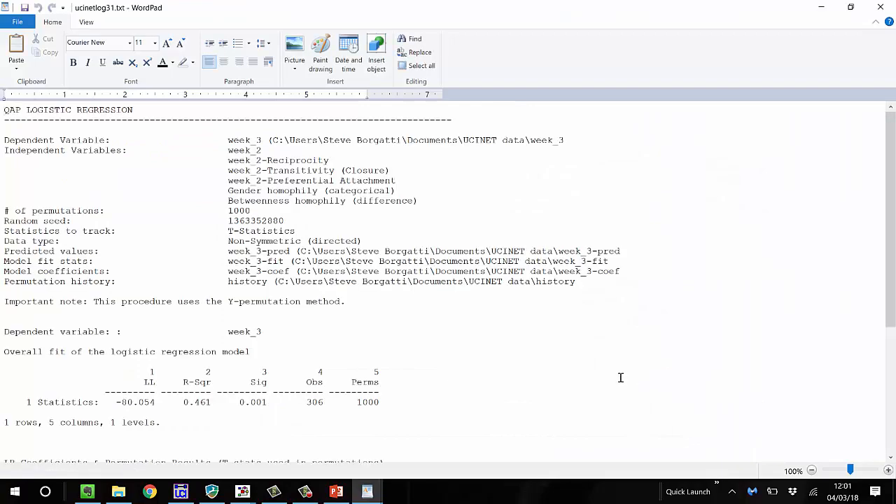
pyautogui.scroll(-5, 621, 376)
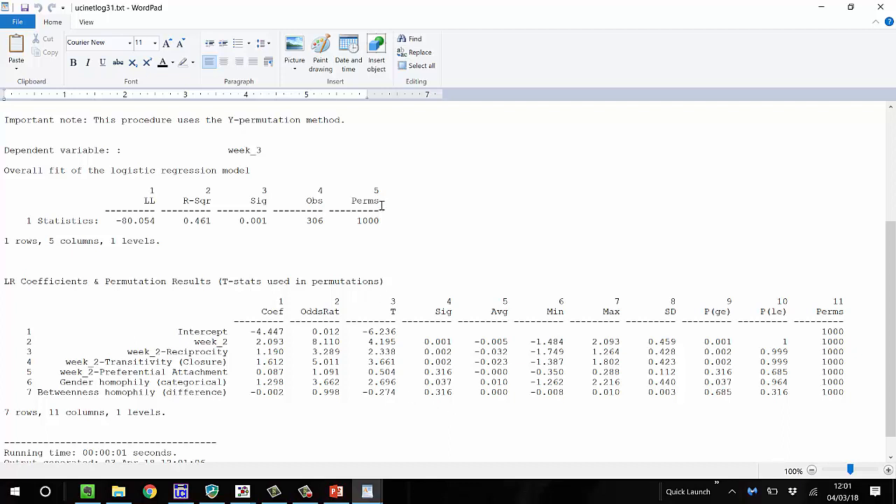
pyautogui.click(880, 7)
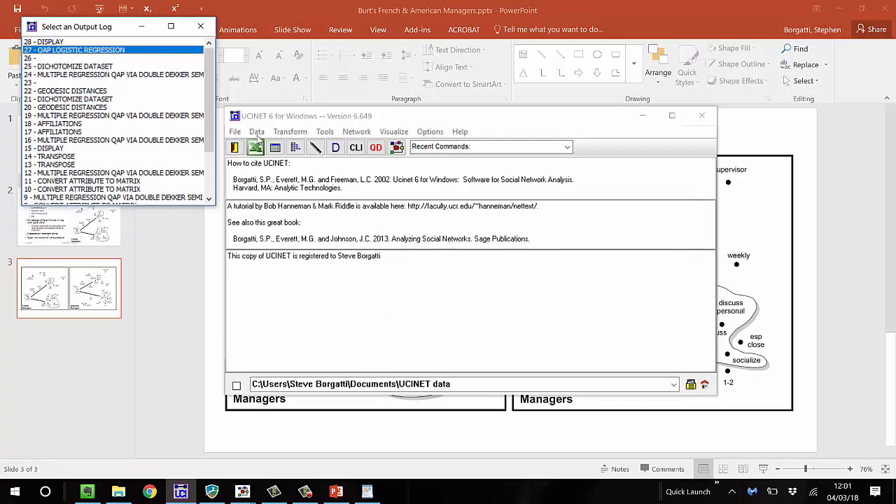
# Open the Convert Attribute to Matrix procedure to examine its similarity metric options, and close it without running
pyautogui.click(258, 133)
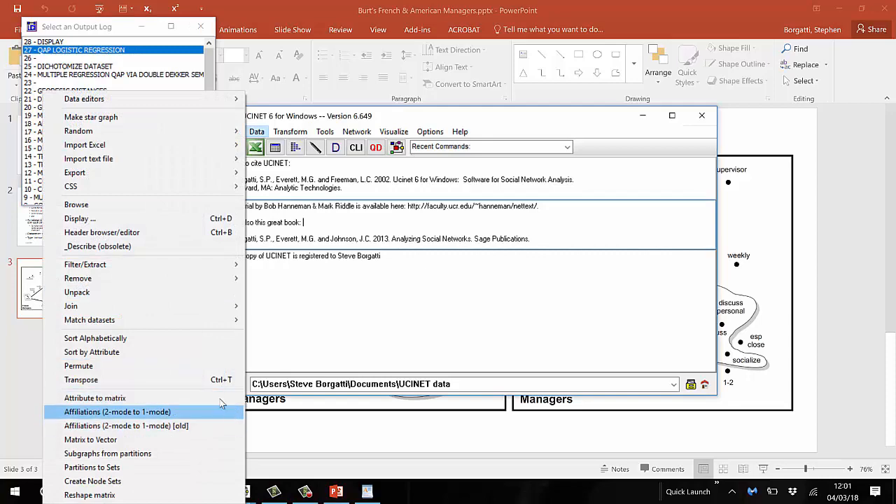
pyautogui.click(216, 396)
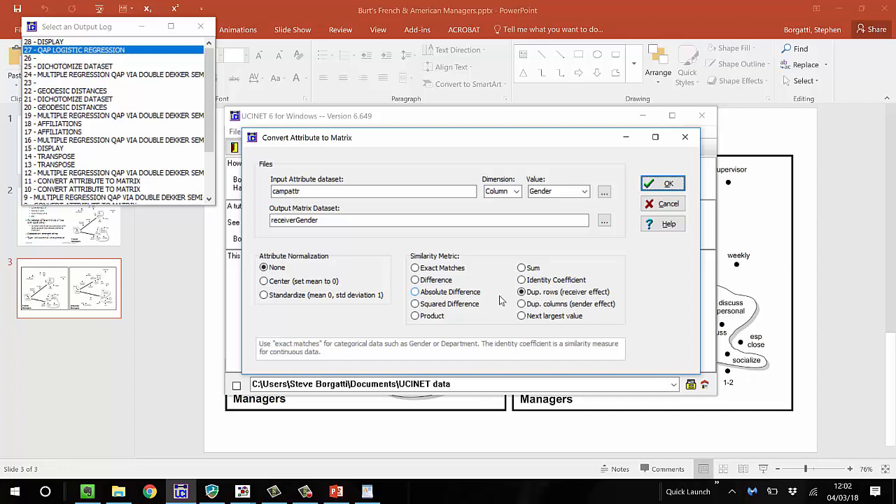
pyautogui.click(693, 133)
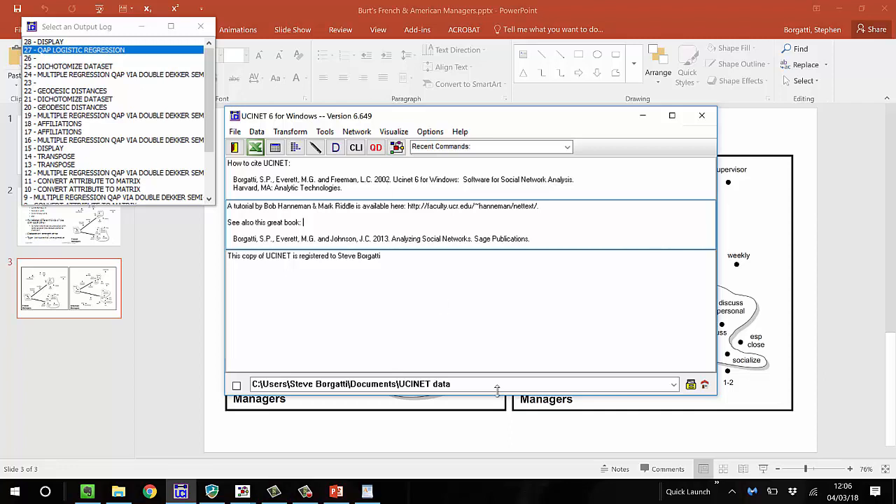
pyautogui.click(471, 288)
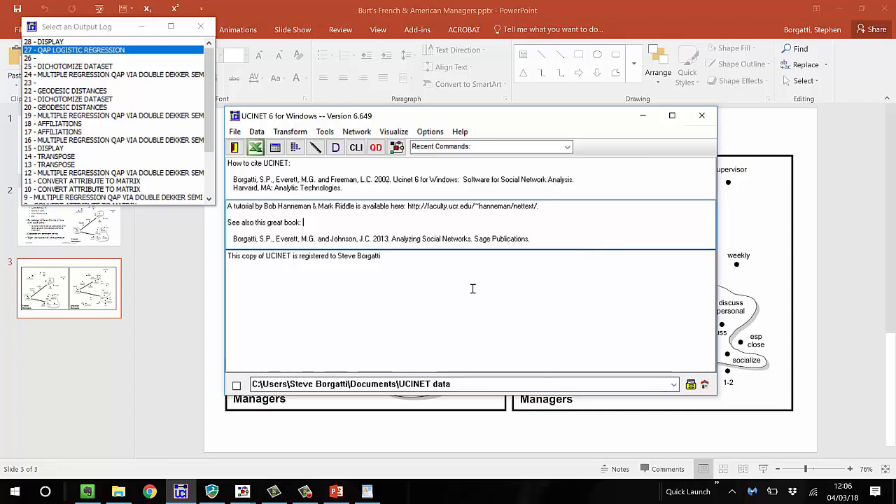
pyautogui.click(326, 134)
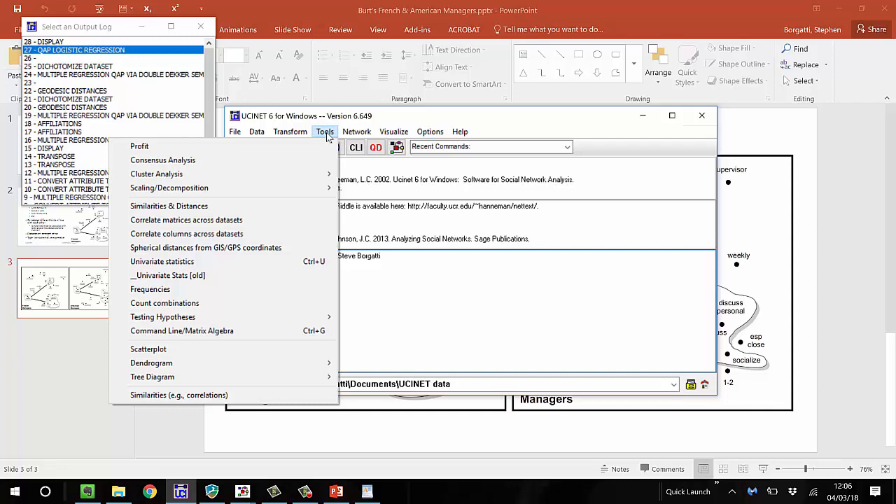
pyautogui.click(430, 181)
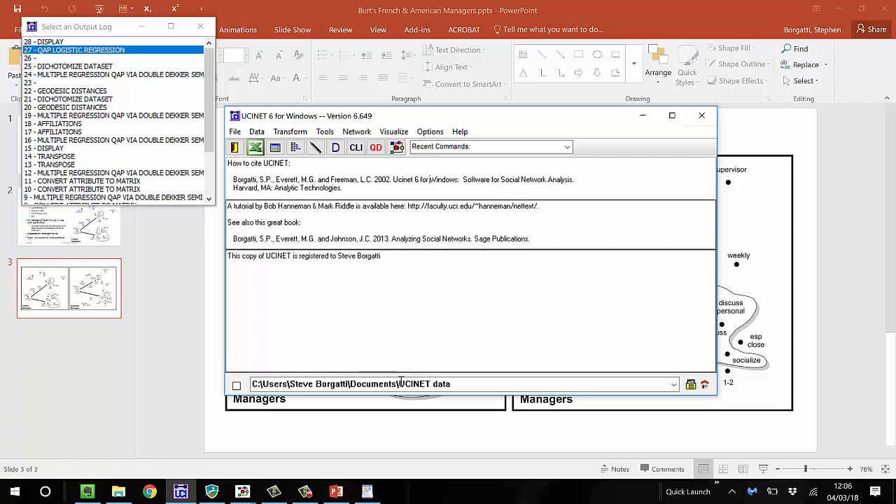
# Open the command line interface, browse for the Krack-High-Tec dataset, and insert its name into the command line without the file extension
pyautogui.click(356, 147)
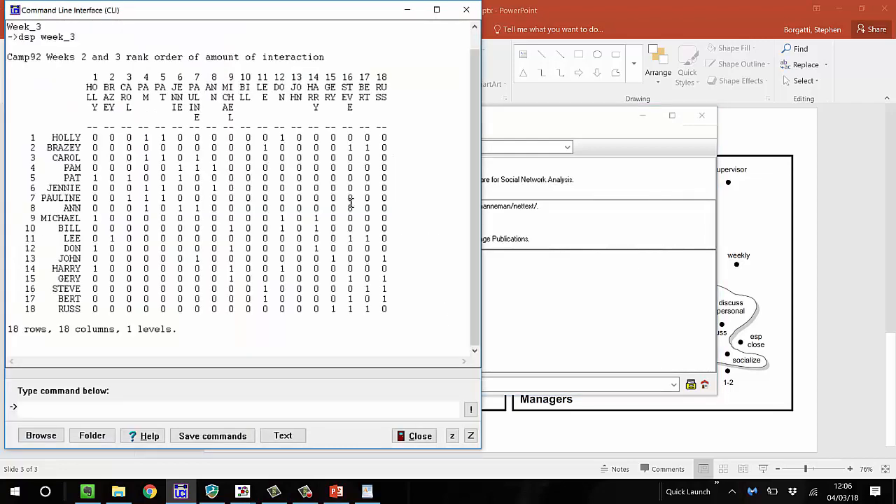
pyautogui.write('krac')
pyautogui.press('BackSpace')
pyautogui.press('BackSpace')
pyautogui.press('BackSpace')
pyautogui.press('BackSpace')
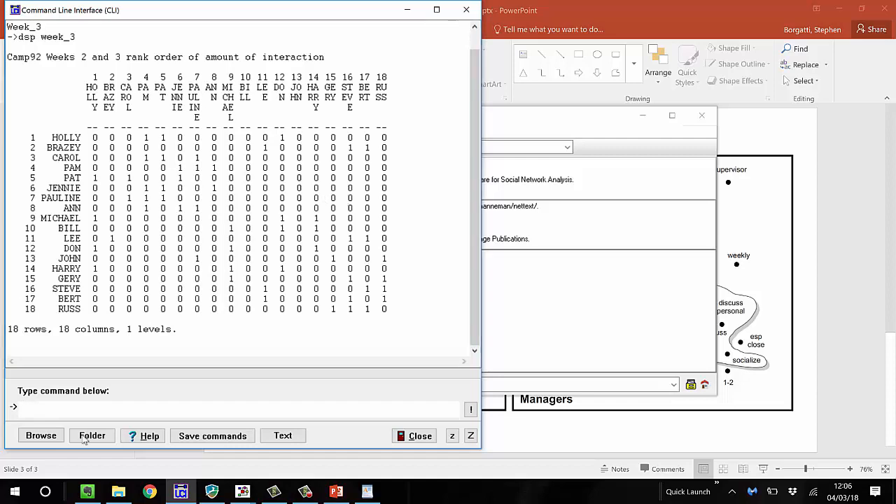
pyautogui.click(42, 435)
pyautogui.write('krackh')
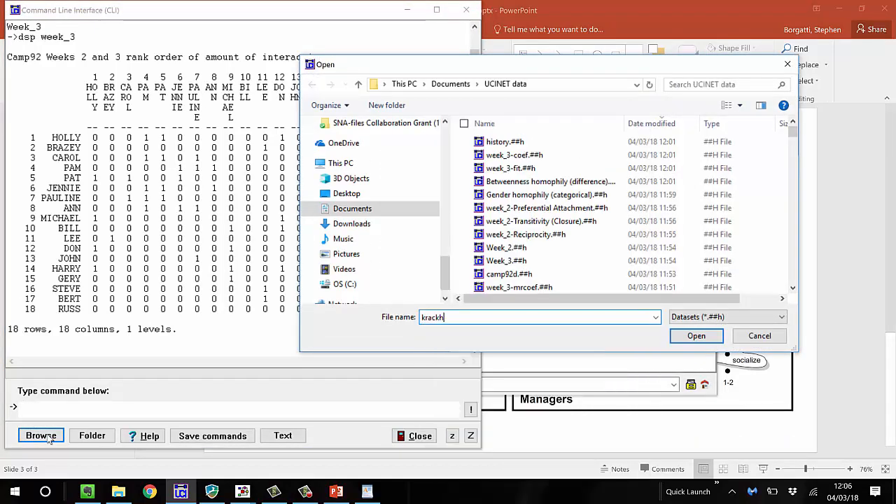
pyautogui.press('BackSpace')
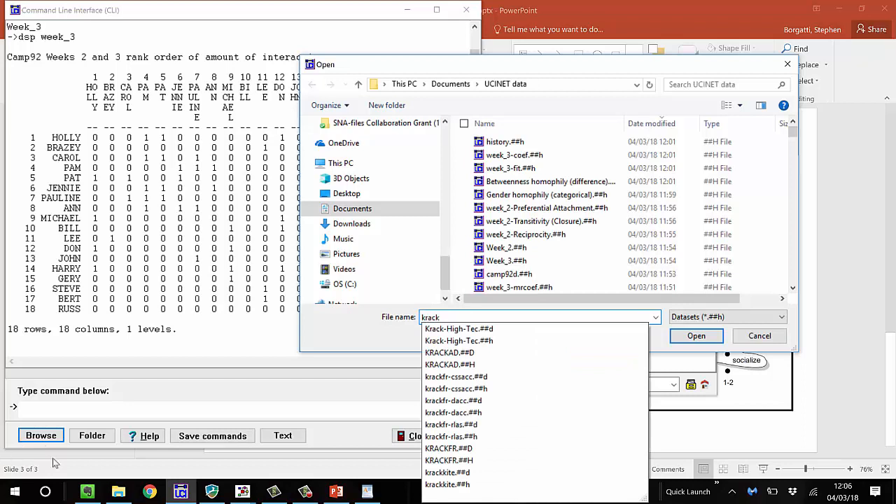
pyautogui.click(439, 327)
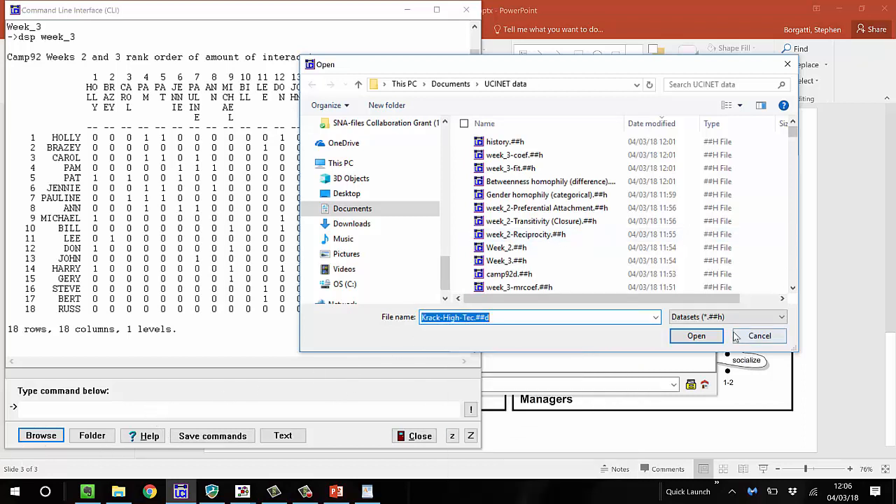
pyautogui.click(708, 341)
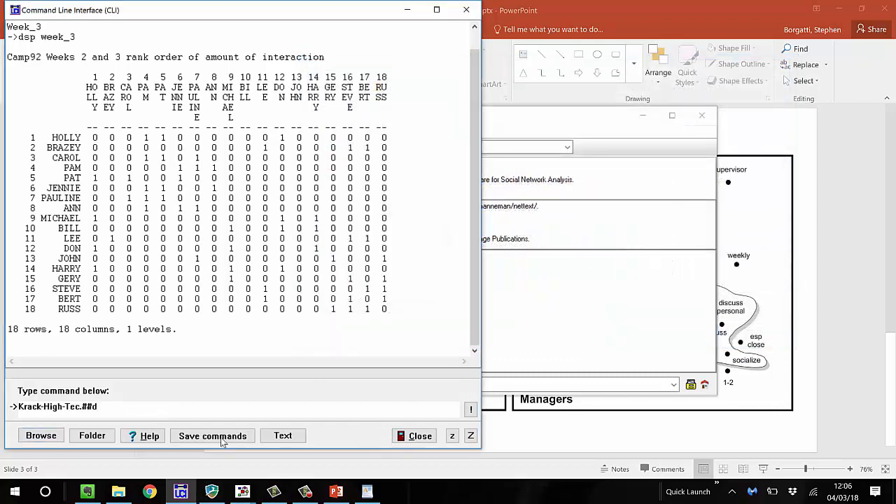
pyautogui.press('BackSpace')
pyautogui.press('BackSpace')
pyautogui.press('BackSpace')
pyautogui.press('BackSpace')
# Browse for the High-Tec-Attributes dataset and append its name without the file extension after Krack-High-Tec in the command line
pyautogui.click(49, 439)
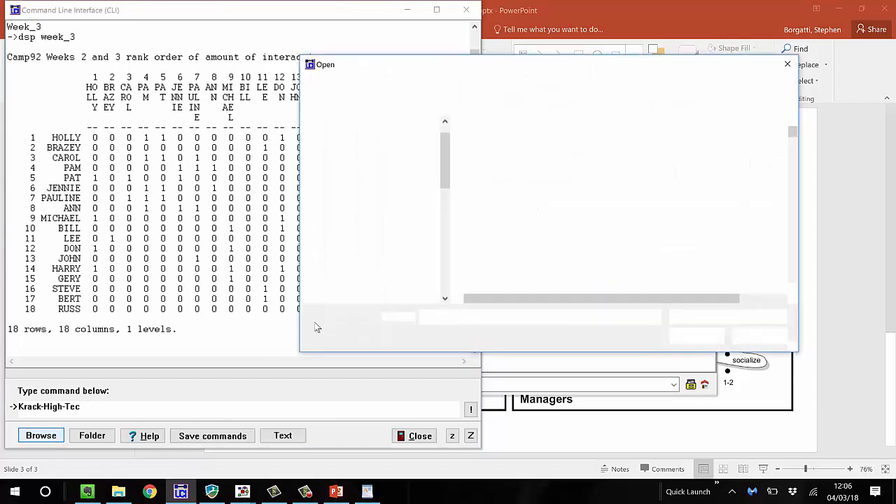
pyautogui.write('hi')
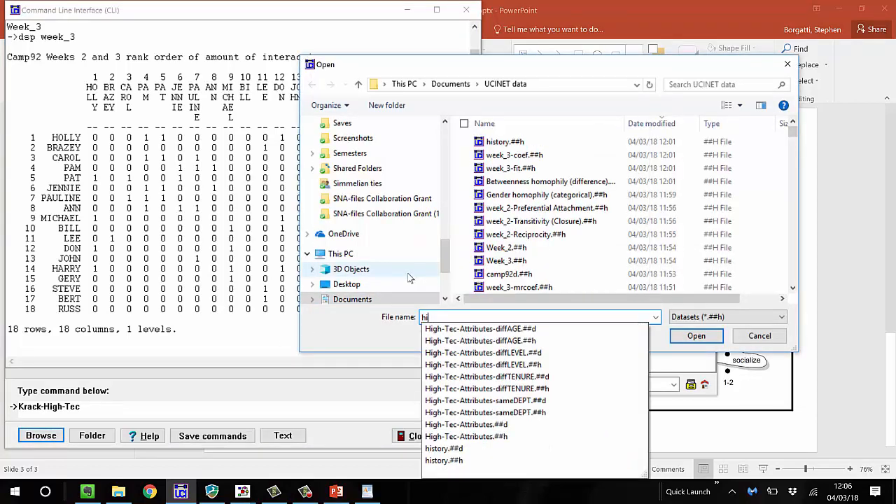
pyautogui.click(500, 425)
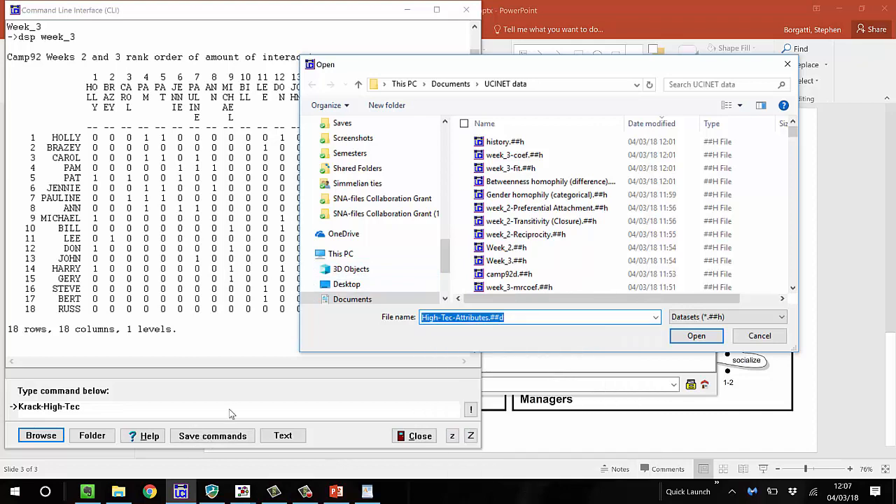
pyautogui.click(696, 336)
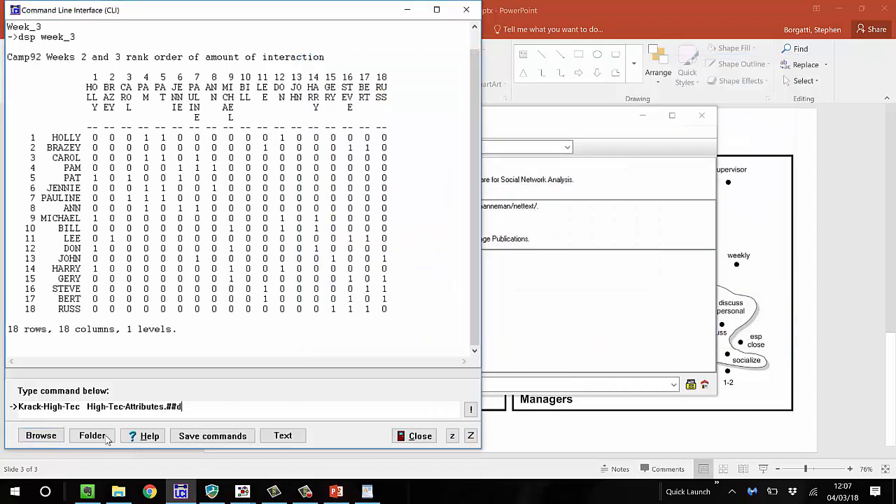
pyautogui.press('BackSpace')
pyautogui.press('BackSpace')
pyautogui.press('BackSpace')
pyautogui.press('BackSpace')
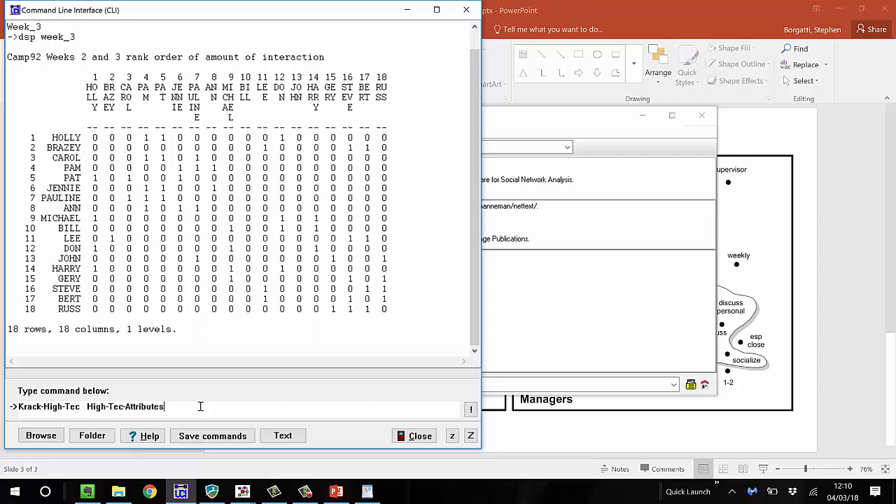
# Clear the dataset names from the command line and unpack the padgett dataset into its separate matrices
pyautogui.click(579, 304)
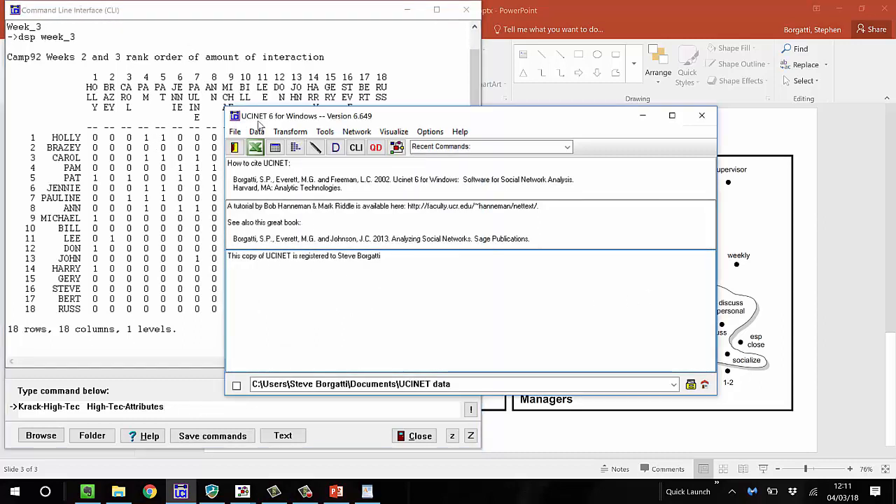
pyautogui.click(355, 147)
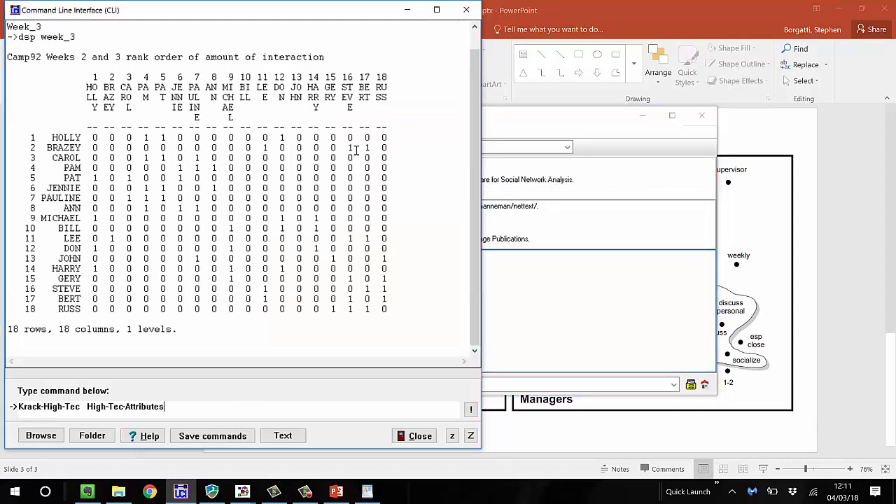
pyautogui.write('un')
pyautogui.press('BackSpace')
pyautogui.press('BackSpace')
pyautogui.press('BackSpace')
pyautogui.press('BackSpace')
pyautogui.press('BackSpace')
pyautogui.press('BackSpace')
pyautogui.press('BackSpace')
pyautogui.press('BackSpace')
pyautogui.press('BackSpace')
pyautogui.press('BackSpace')
pyautogui.press('BackSpace')
pyautogui.press('BackSpace')
pyautogui.press('BackSpace')
pyautogui.press('BackSpace')
pyautogui.press('BackSpace')
pyautogui.press('BackSpace')
pyautogui.press('BackSpace')
pyautogui.press('BackSpace')
pyautogui.press('BackSpace')
pyautogui.press('BackSpace')
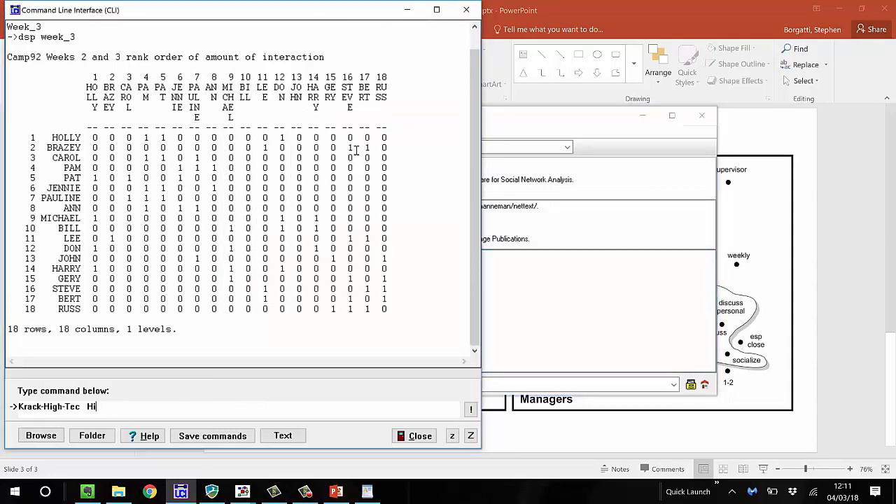
pyautogui.press('BackSpace')
pyautogui.press('BackSpace')
pyautogui.press('BackSpace')
pyautogui.press('BackSpace')
pyautogui.write('ck padgett')
pyautogui.press('Return')
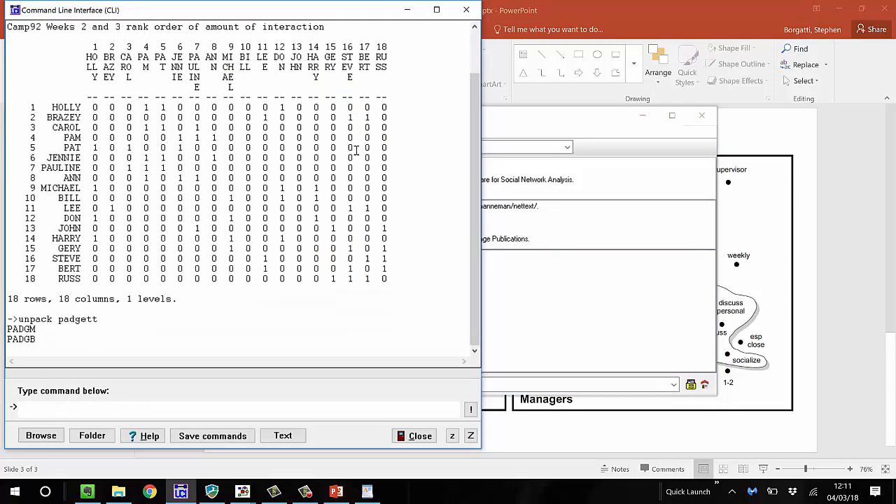
# Set up an MRQAP regression with padgb as dependent variable, replacing all listed independent variables with padgm
pyautogui.click(494, 290)
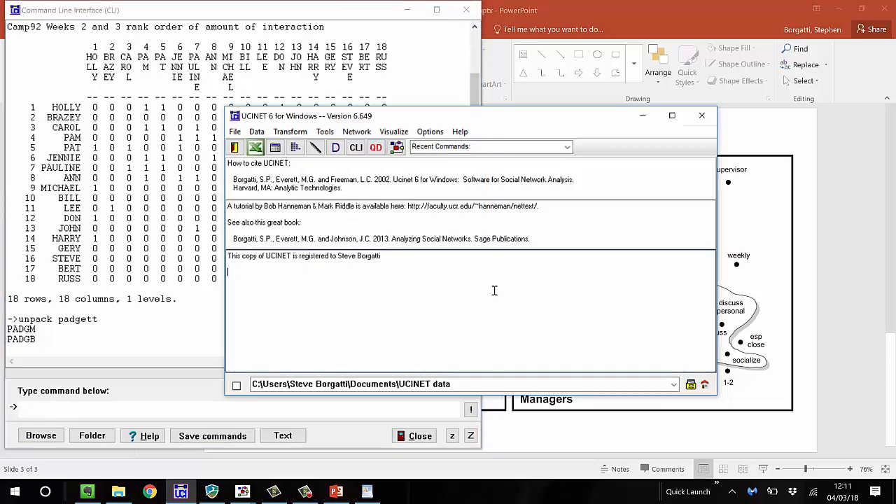
pyautogui.hotkey('ctrl', 'r')
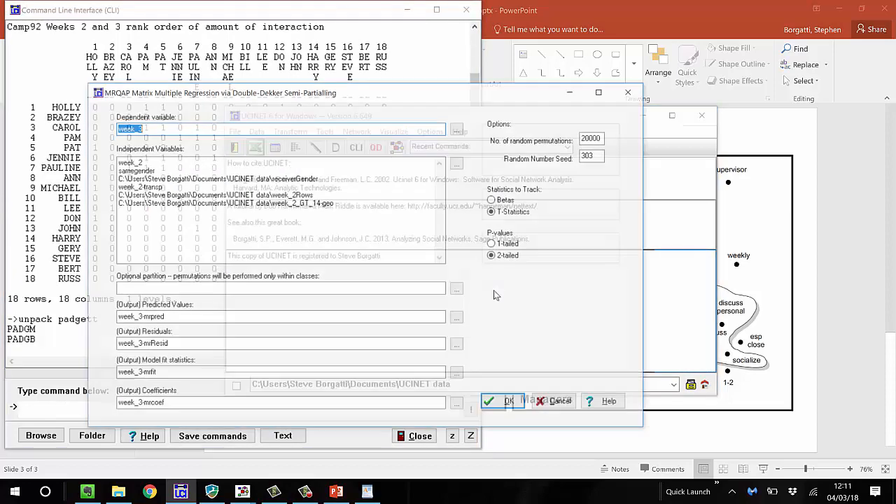
pyautogui.write('padgb')
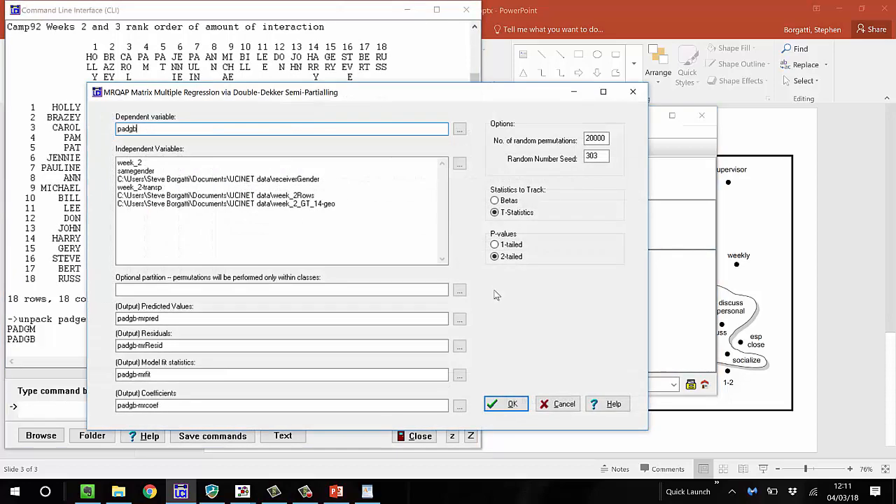
pyautogui.moveTo(364, 235); pyautogui.dragTo(46, 126)
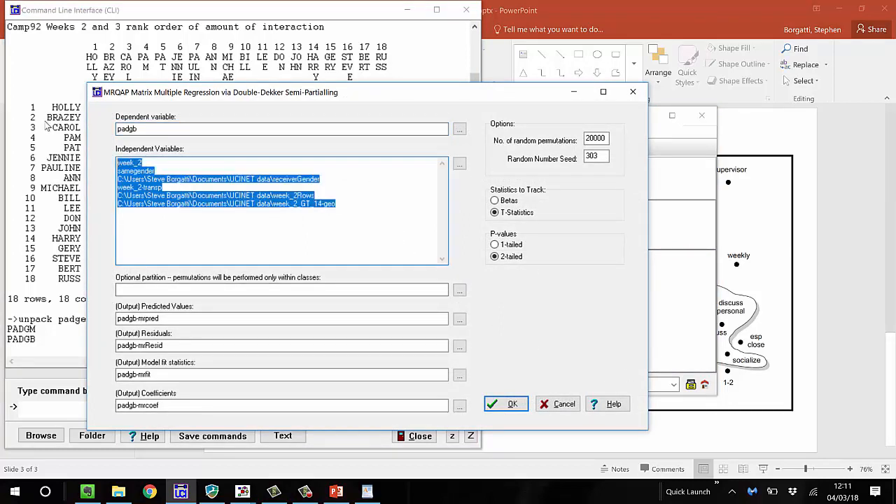
pyautogui.press('Delete')
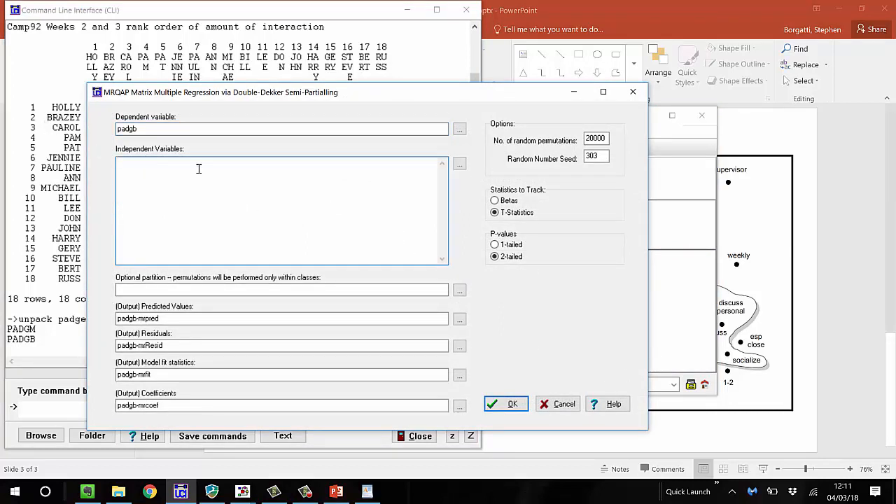
pyautogui.write('padgm')
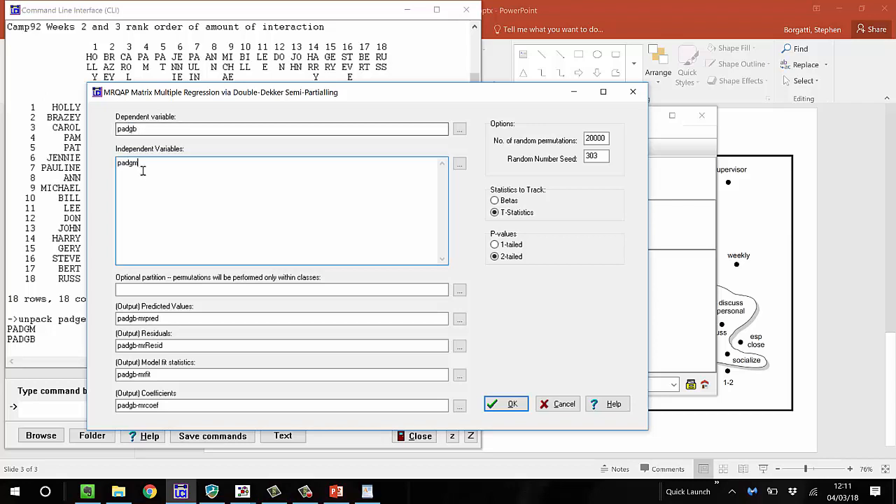
# Run the MRQAP regression, review the model fit and regression coefficients, and close the output log
pyautogui.click(505, 404)
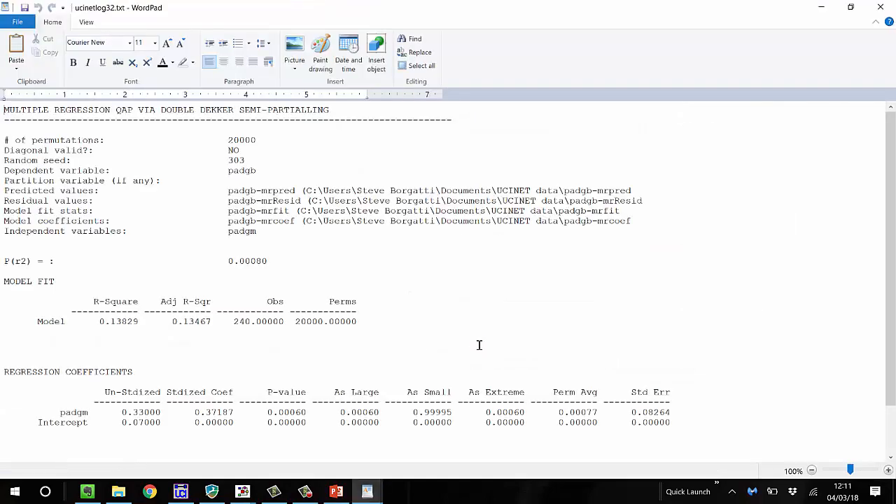
pyautogui.scroll(-2, 453, 325)
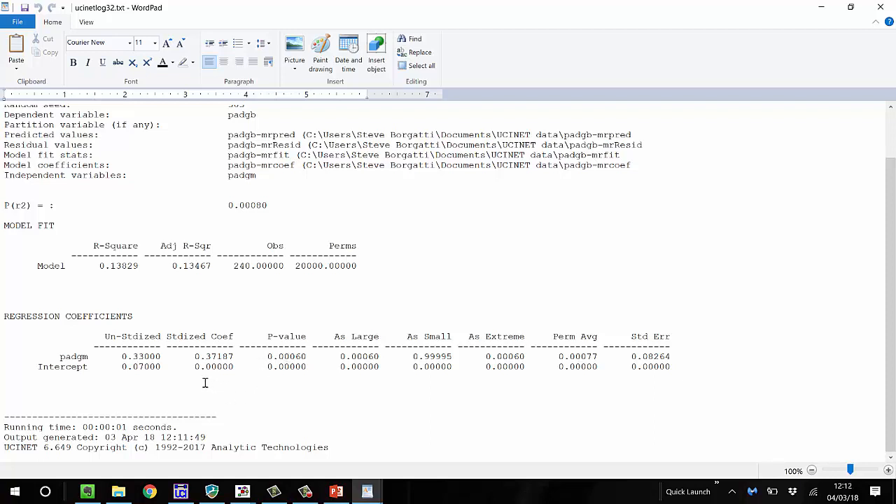
pyautogui.scroll(2, 190, 334)
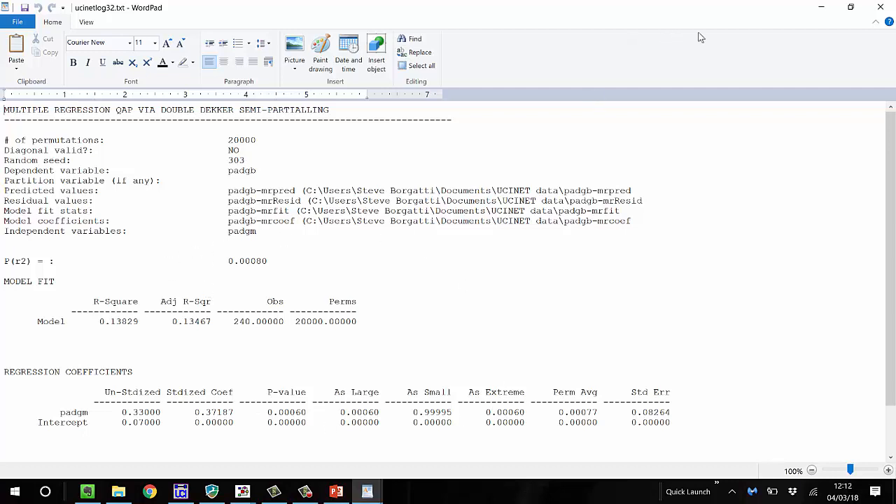
pyautogui.click(882, 8)
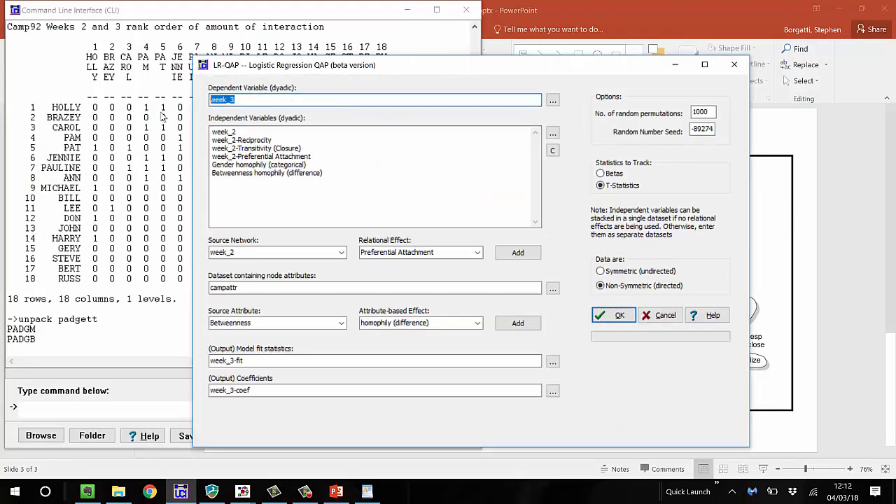
# In logistic regression QAP, set padgb as the dependent variable and replace the independent variables with padgm
pyautogui.write('padgb')
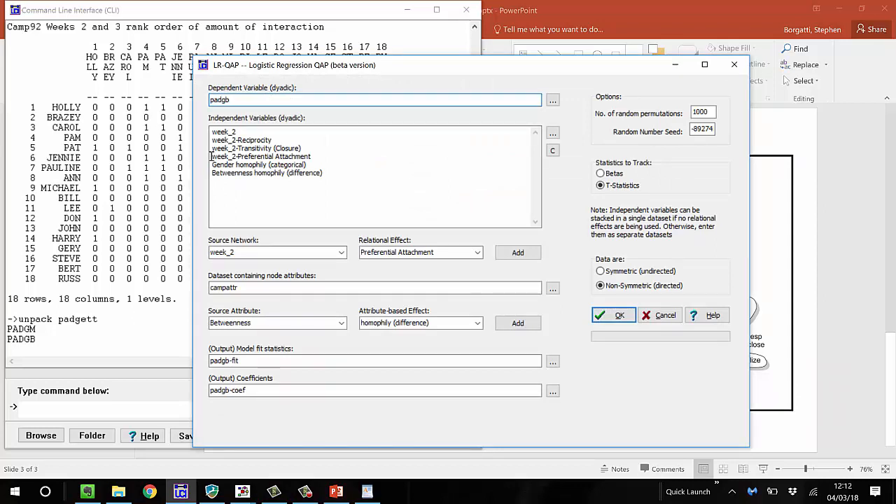
pyautogui.moveTo(213, 140); pyautogui.dragTo(335, 175)
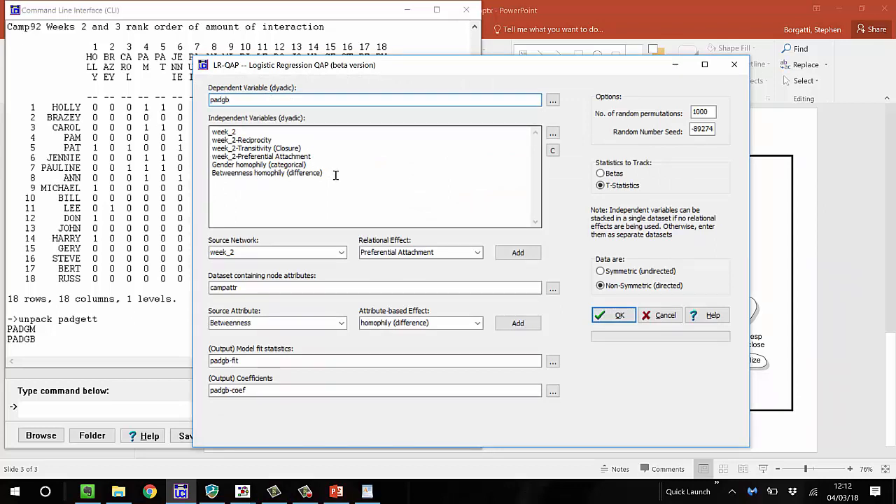
pyautogui.hotkey('ctrl', 'a')
pyautogui.write('padgm')
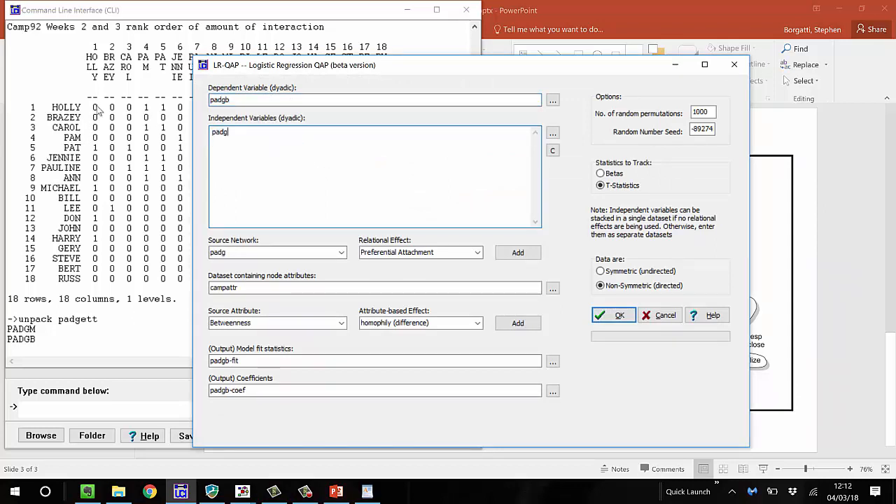
# Run the logistic regression QAP of padgb on padgm, review its fit and coefficients, and close the output log
pyautogui.click(604, 317)
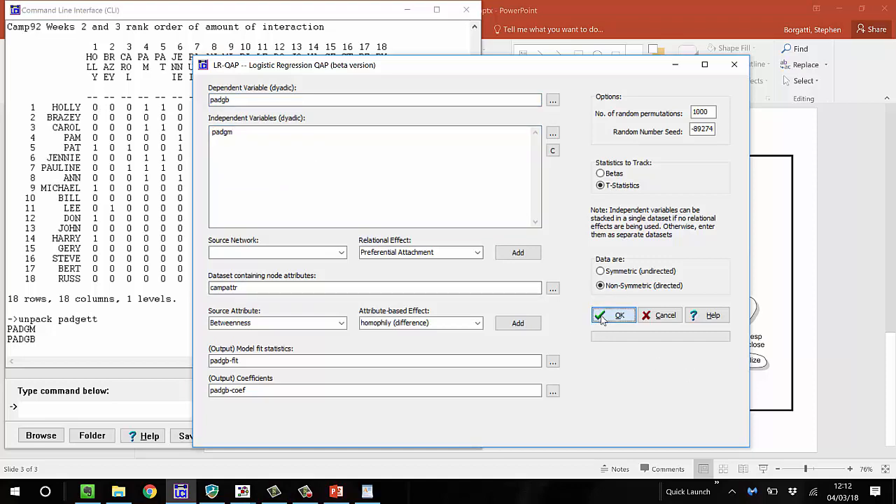
pyautogui.scroll(-2, 563, 297)
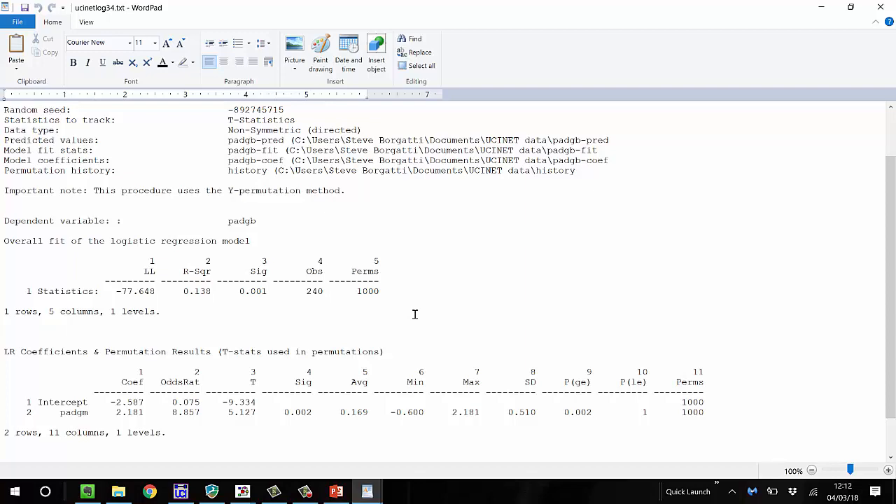
pyautogui.click(892, 5)
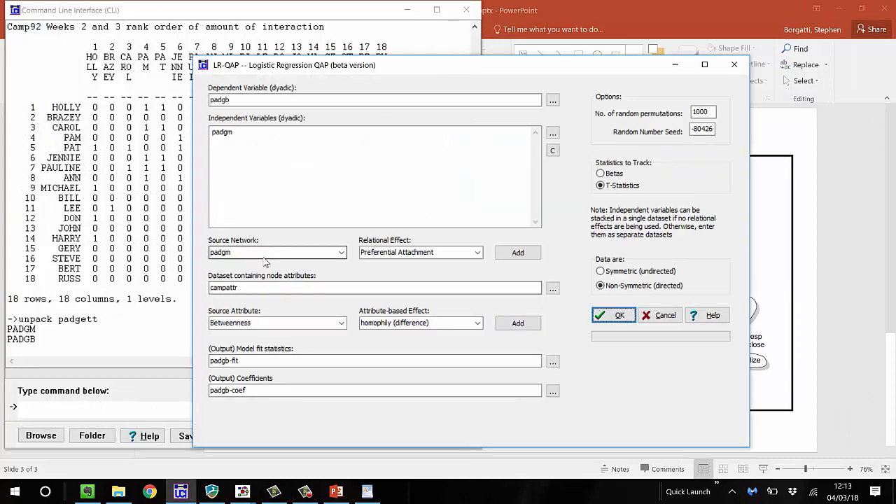
# Set the node attribute dataset to padgw and add WEALTH homophily (absolute difference) to the independent variables
pyautogui.moveTo(255, 287); pyautogui.dragTo(208, 288)
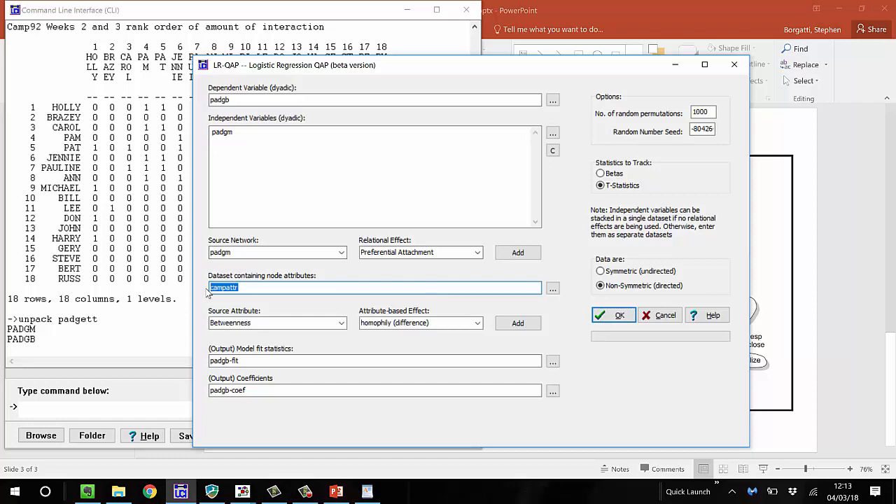
pyautogui.write('padgw')
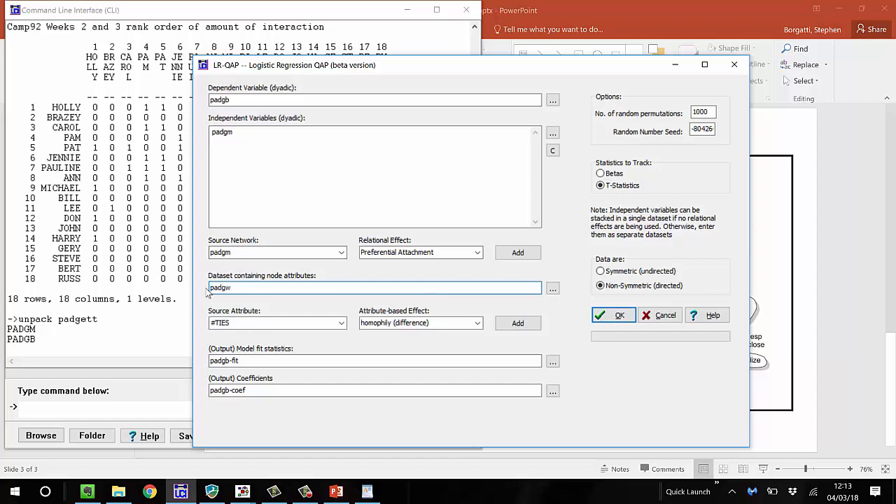
pyautogui.click(315, 322)
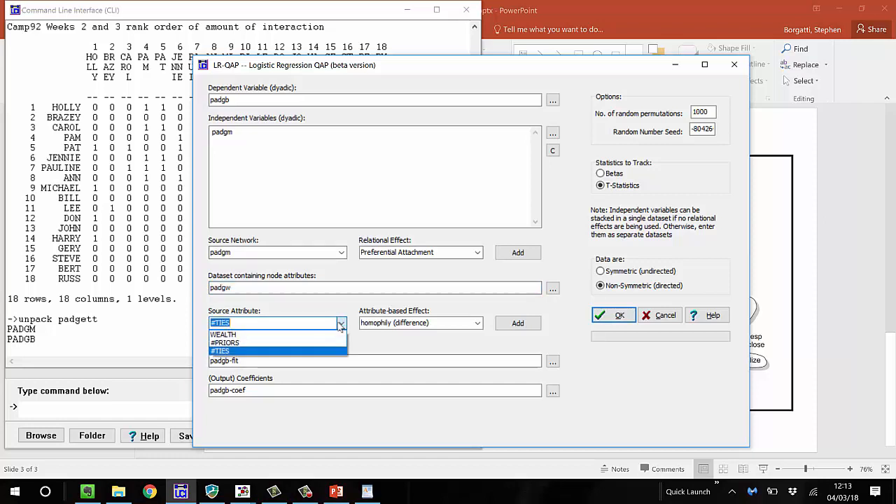
pyautogui.click(312, 334)
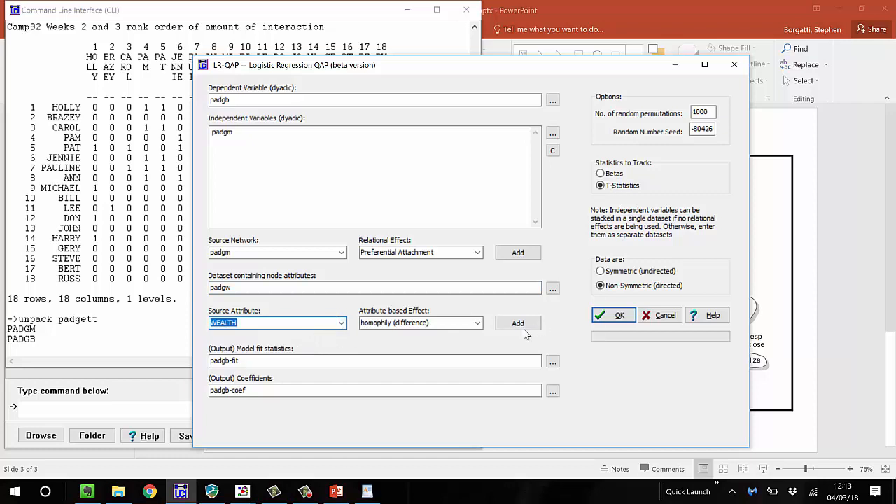
pyautogui.click(479, 324)
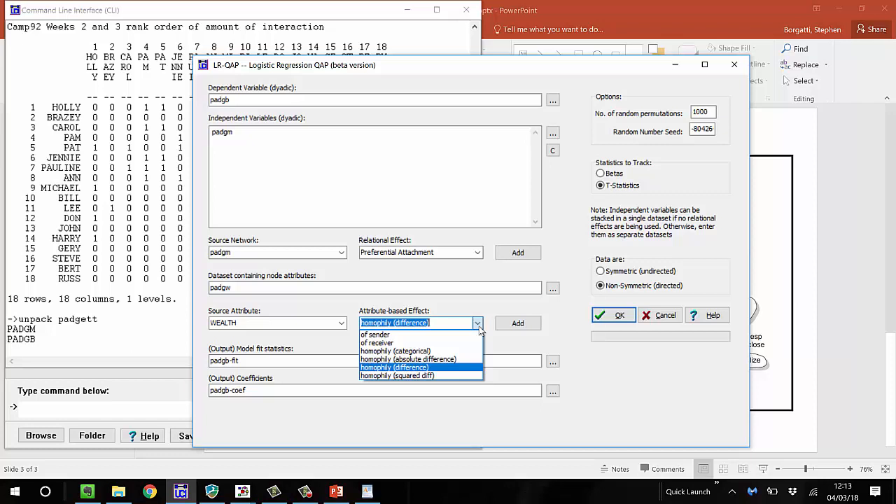
pyautogui.click(448, 359)
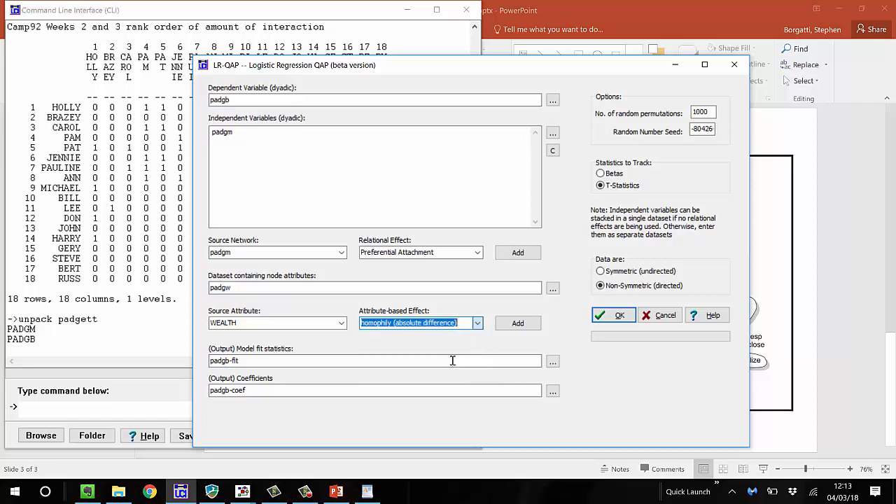
pyautogui.click(517, 325)
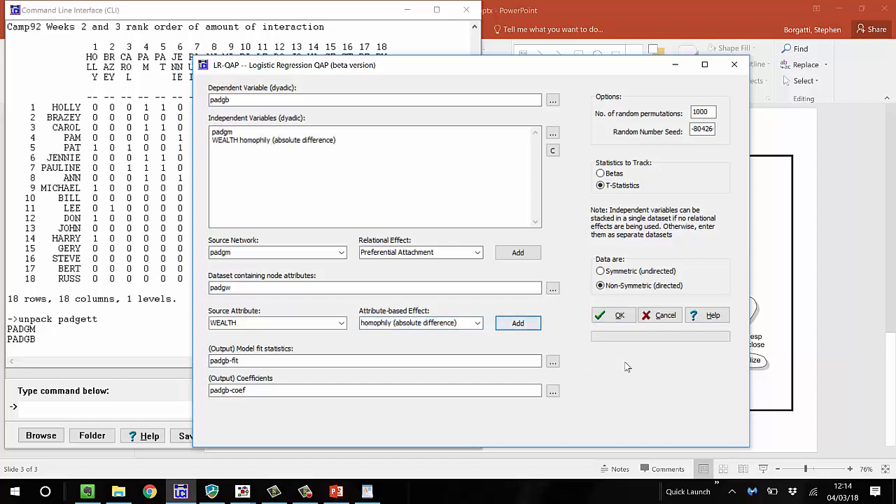
# Run the logistic regression QAP including WEALTH homophily, review the fit and coefficients, and close the output log
pyautogui.click(619, 315)
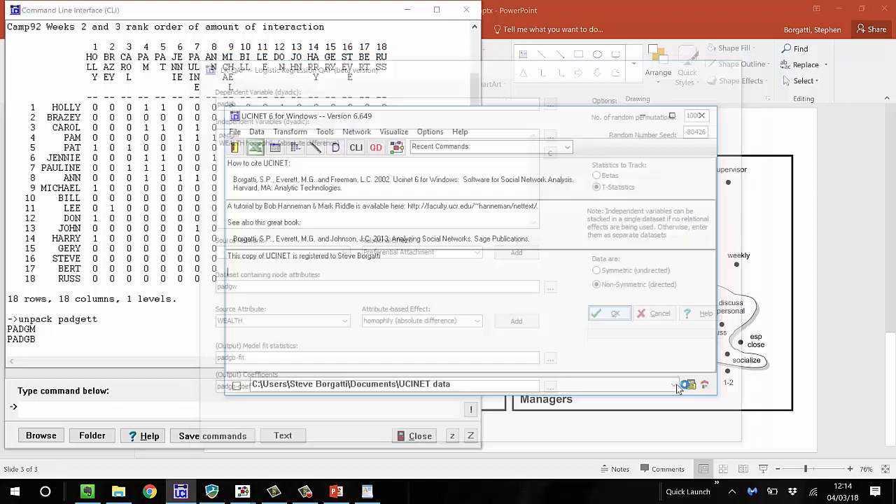
pyautogui.scroll(-2, 668, 371)
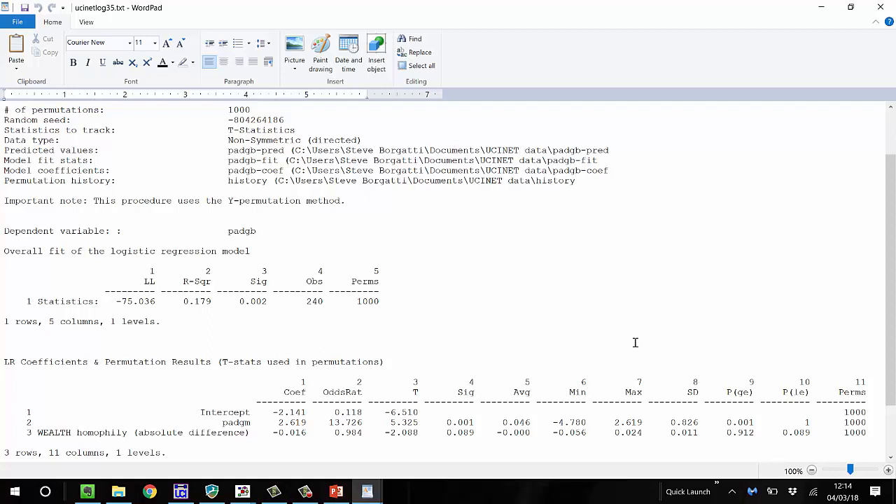
pyautogui.click(880, 11)
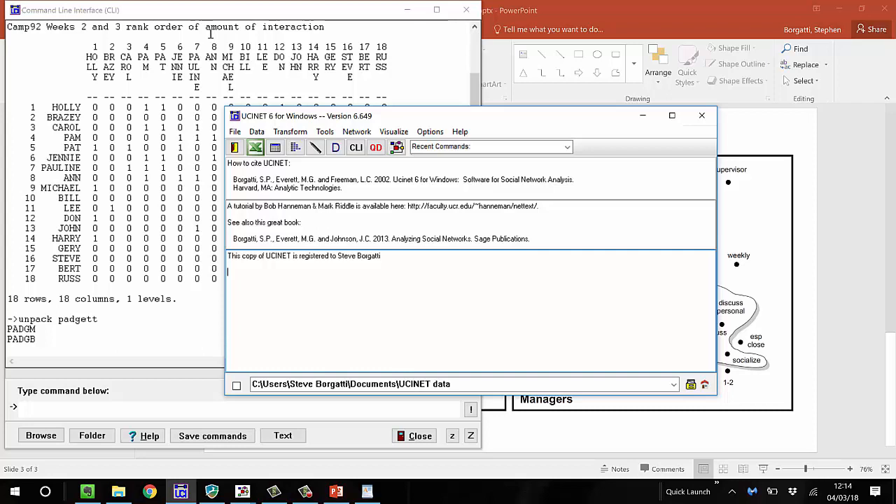
# Open the help page on standard datasets and read the description of the Krackhardt High-Tech Managers data
pyautogui.click(459, 132)
pyautogui.click(447, 192)
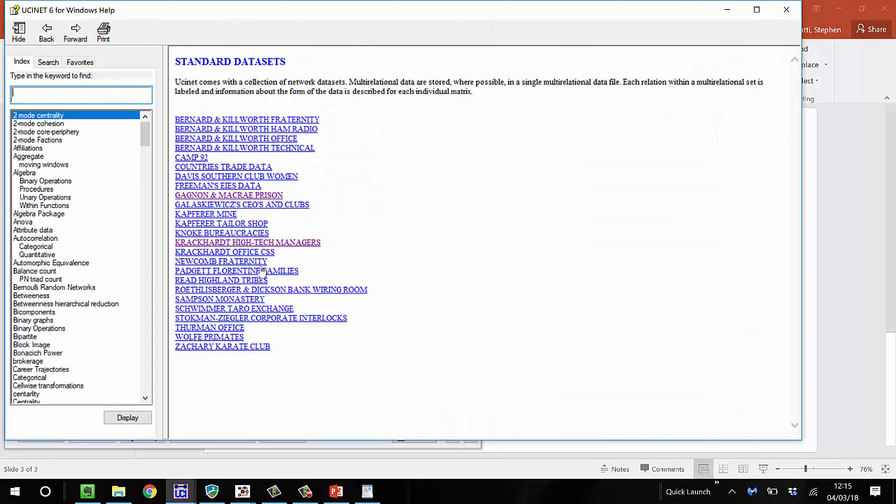
pyautogui.click(260, 243)
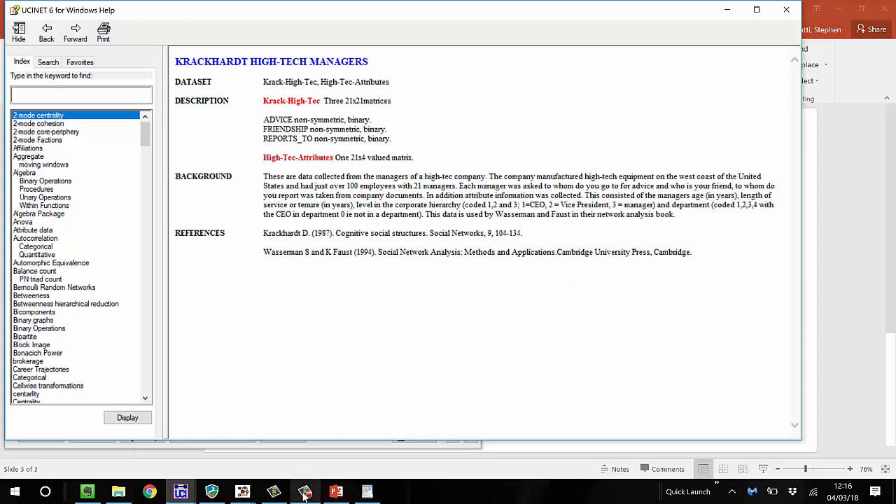
pyautogui.moveTo(305, 493)
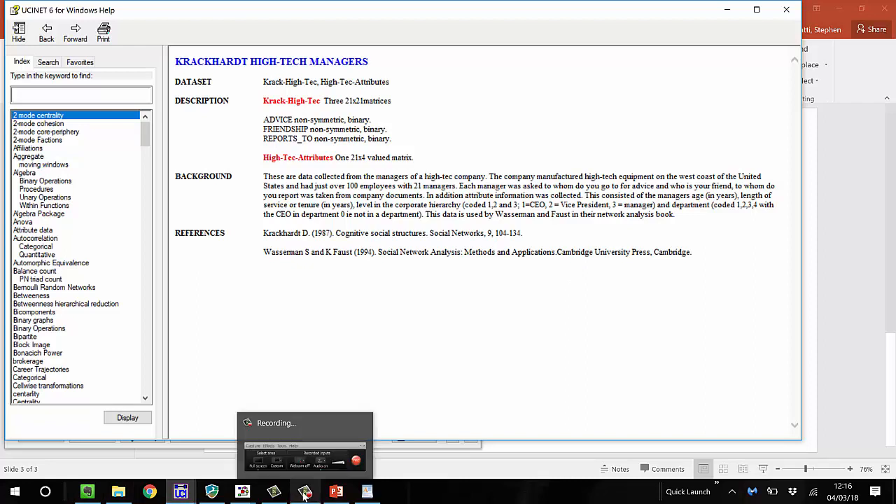
pyautogui.click(304, 494)
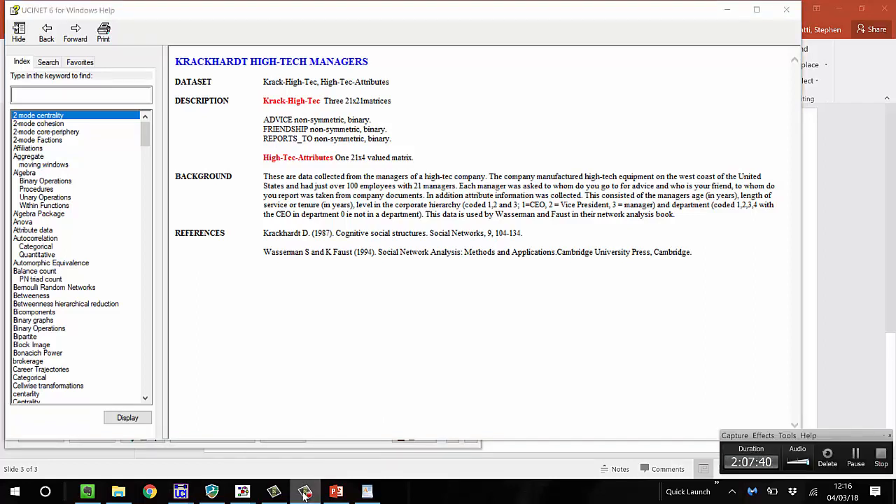
pyautogui.click(350, 314)
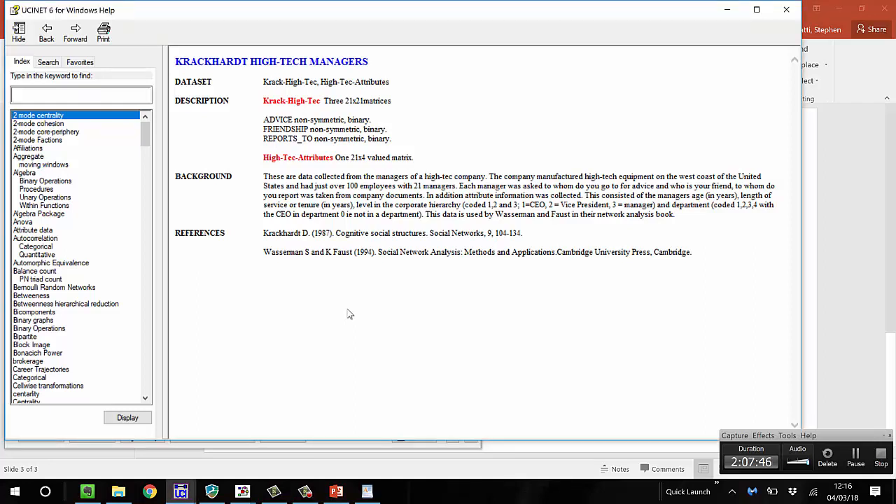